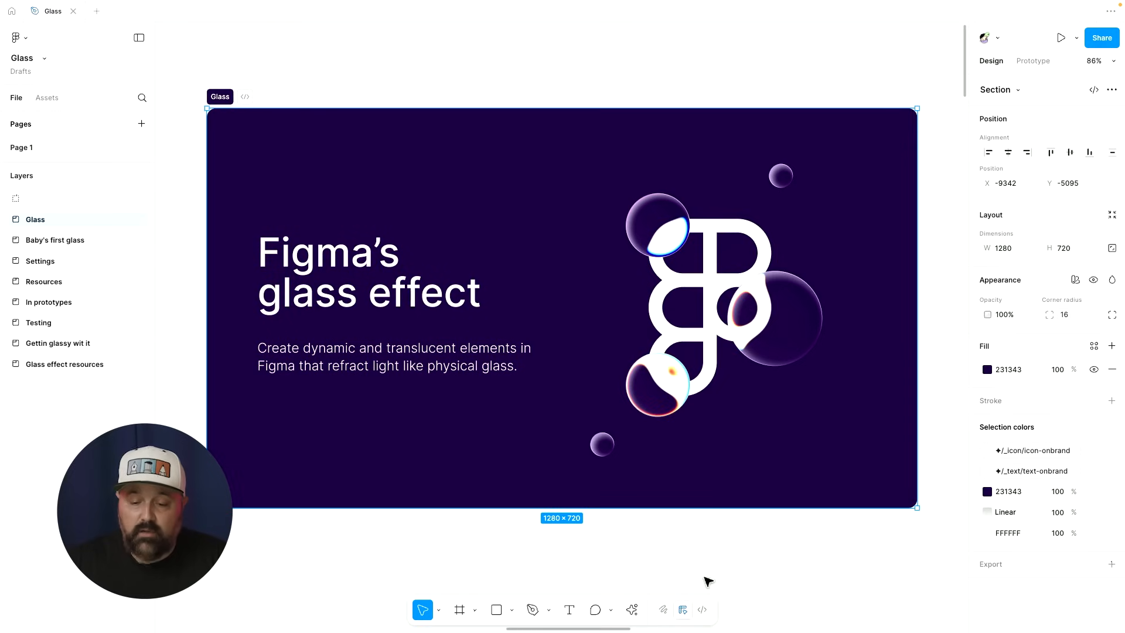
# Move the glass circle at the Figma logo's lower left slightly over the logo.
pyautogui.click(678, 411)
pyautogui.moveTo(678, 411)
pyautogui.mouseDown()
pyautogui.moveTo(683, 396)
pyautogui.moveTo(671, 400)
pyautogui.mouseUp()
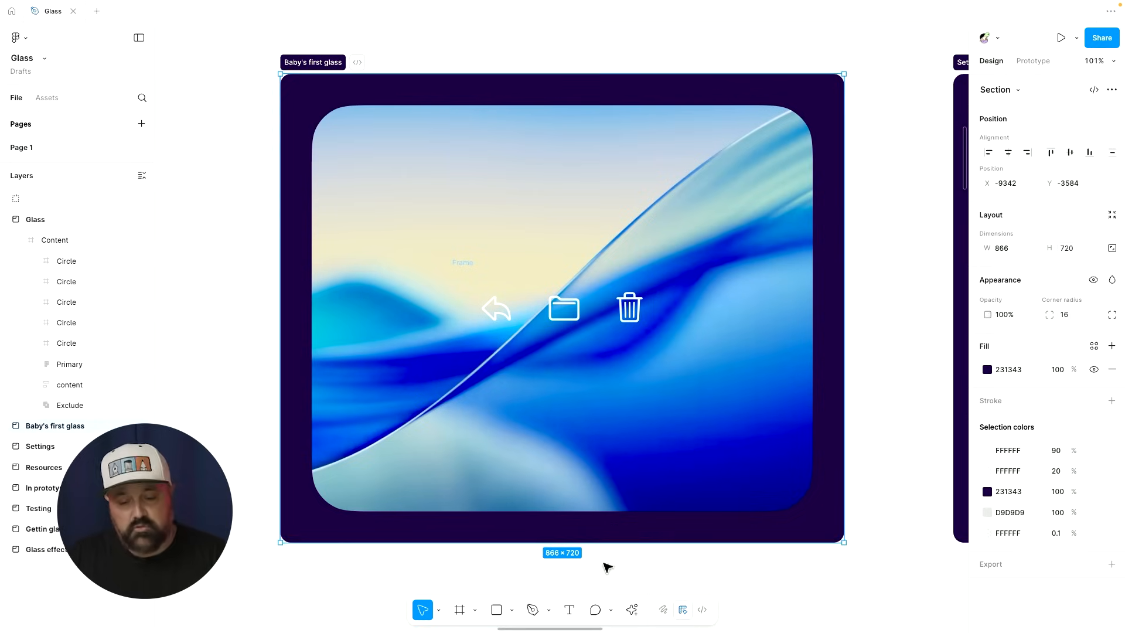
# Add a Glass effect to the three-icon frame in the Baby's first glass section and set its refraction to 100.
pyautogui.click(464, 268)
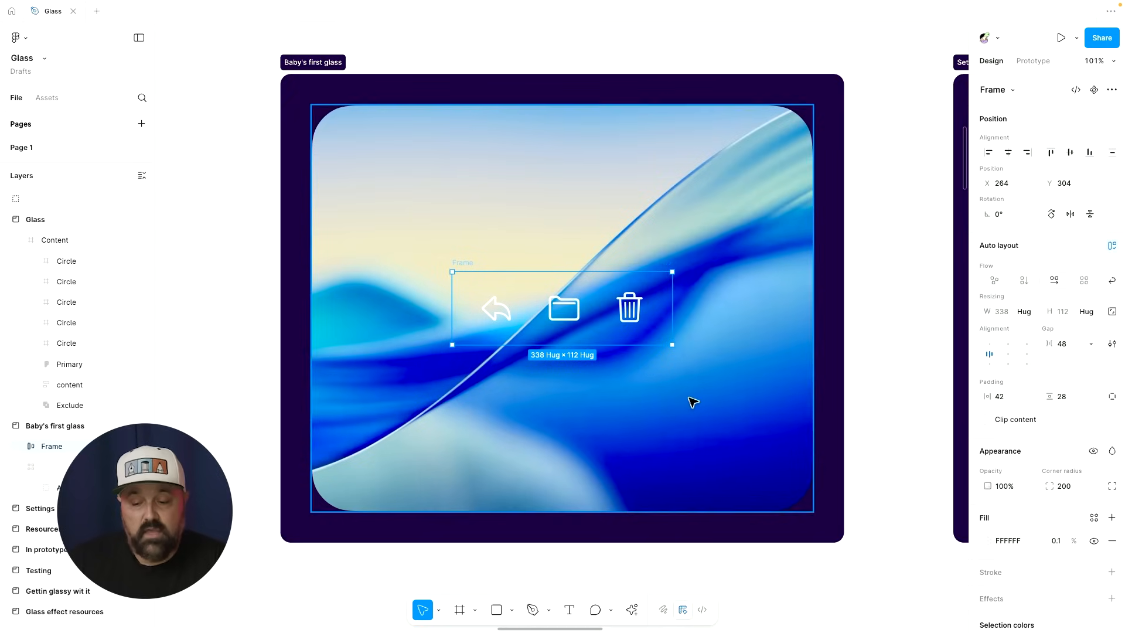
pyautogui.scroll(-3, 1046, 487)
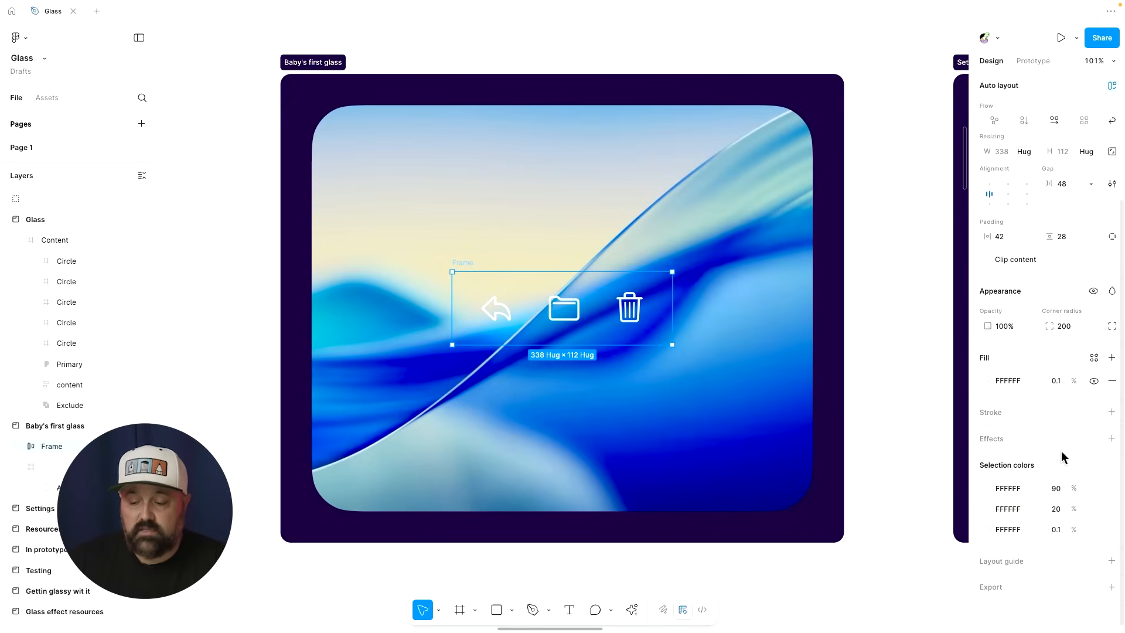
pyautogui.click(1110, 441)
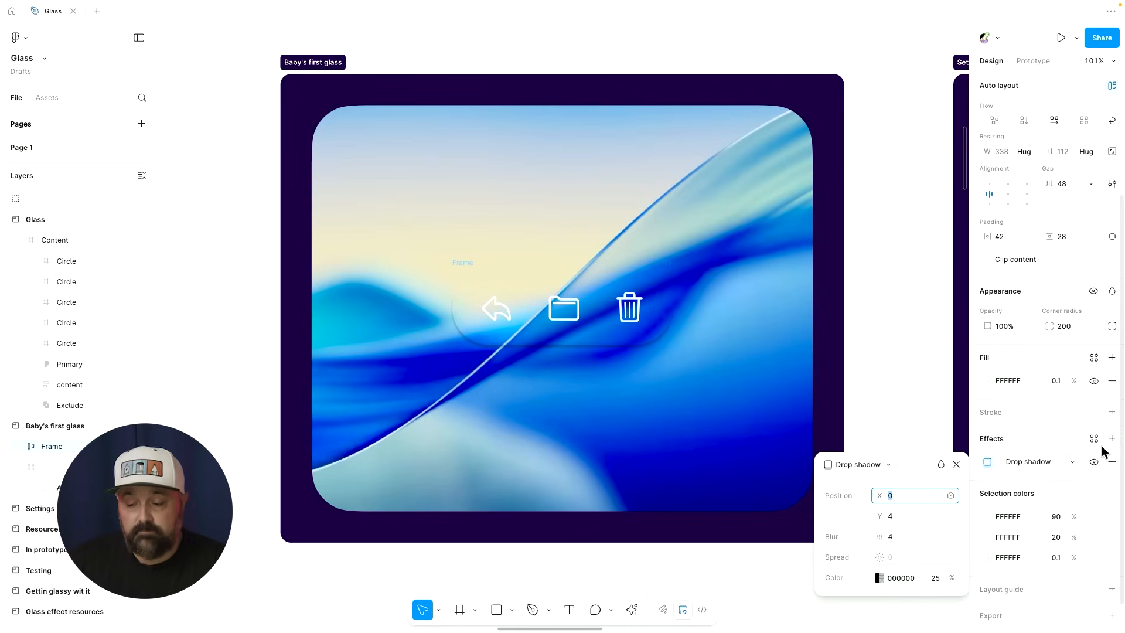
pyautogui.click(1026, 467)
pyautogui.click(1032, 539)
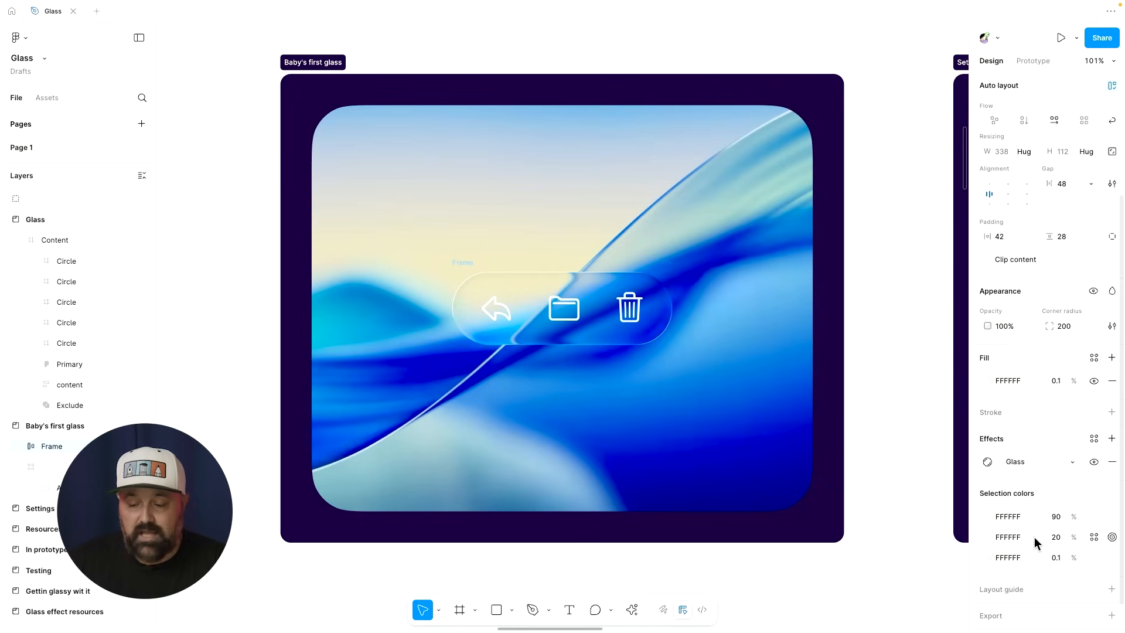
pyautogui.click(987, 463)
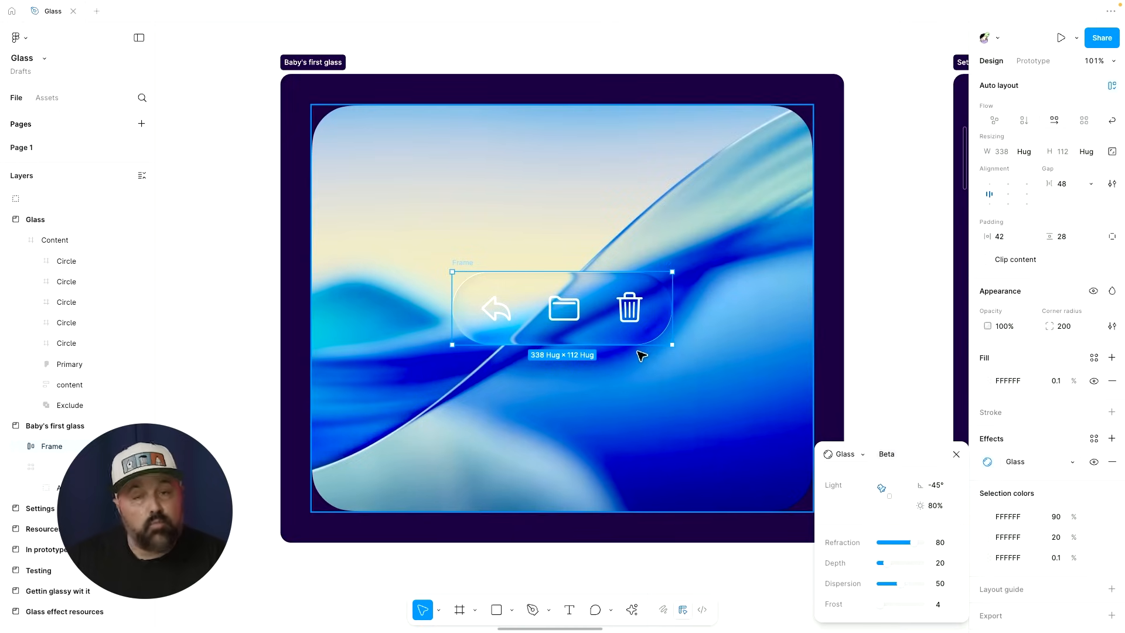
pyautogui.moveTo(913, 542); pyautogui.dragTo(950, 549)
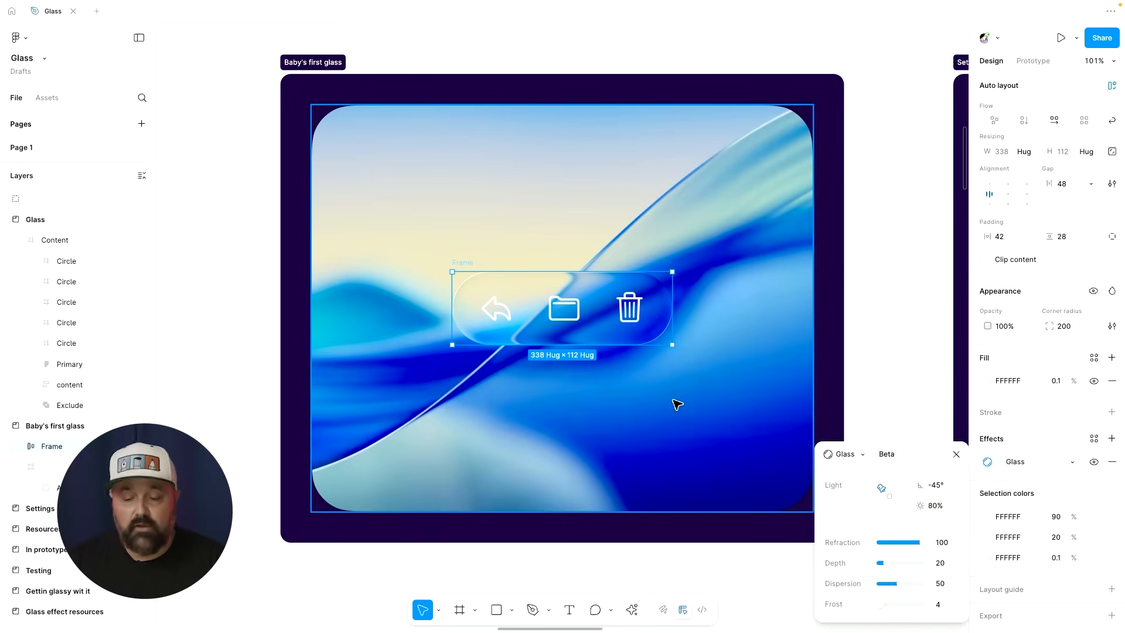
# Select the glass circle over the G in the Light sample and open its Glass effect settings.
pyautogui.hscroll(10, 689, 437)
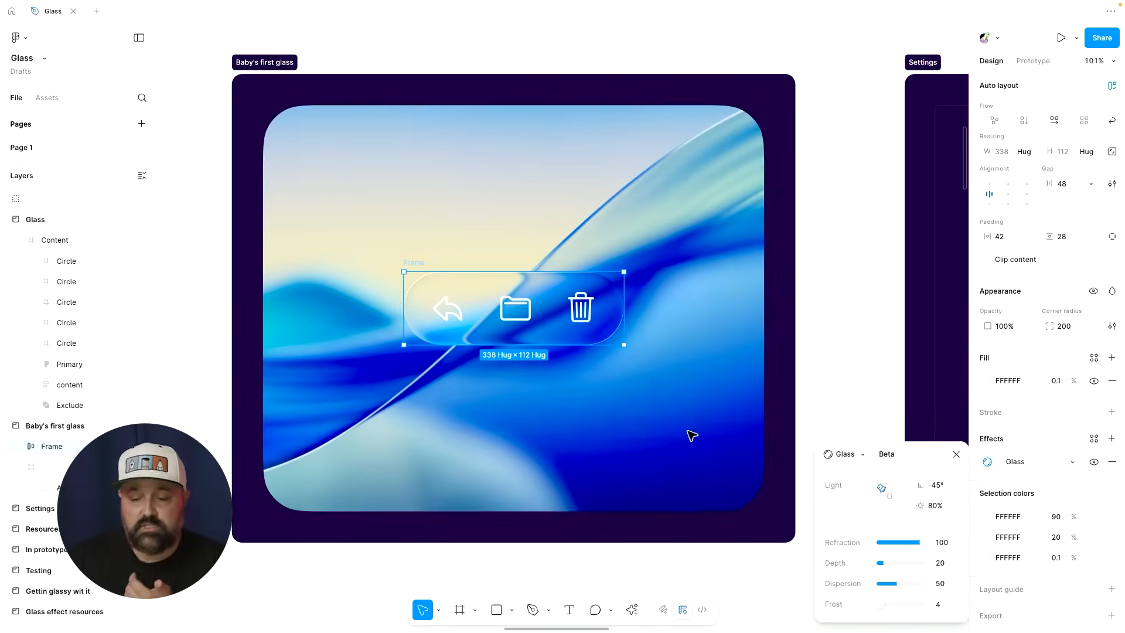
pyautogui.hscroll(5, 692, 435)
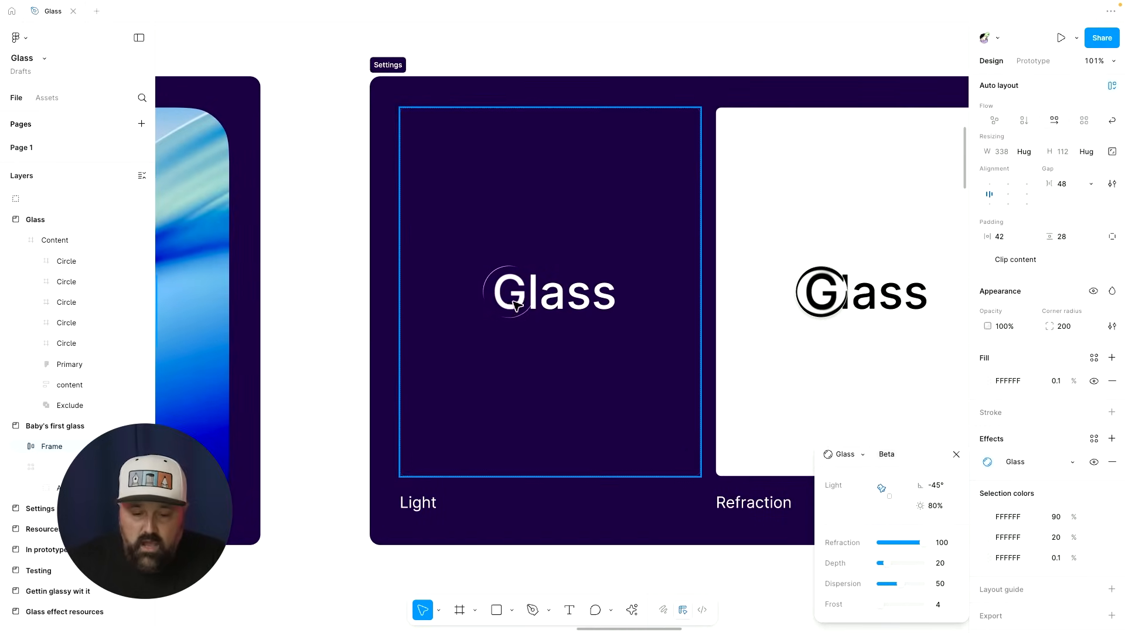
pyautogui.scroll(5, 514, 302)
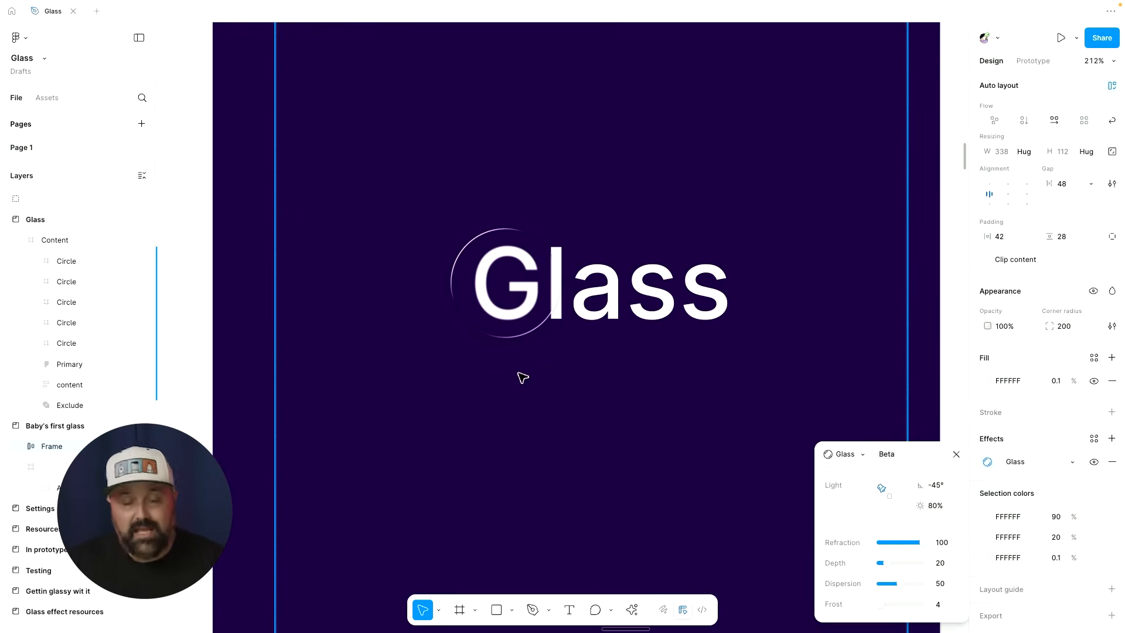
pyautogui.click(507, 318)
pyautogui.click(507, 319)
pyautogui.click(507, 321)
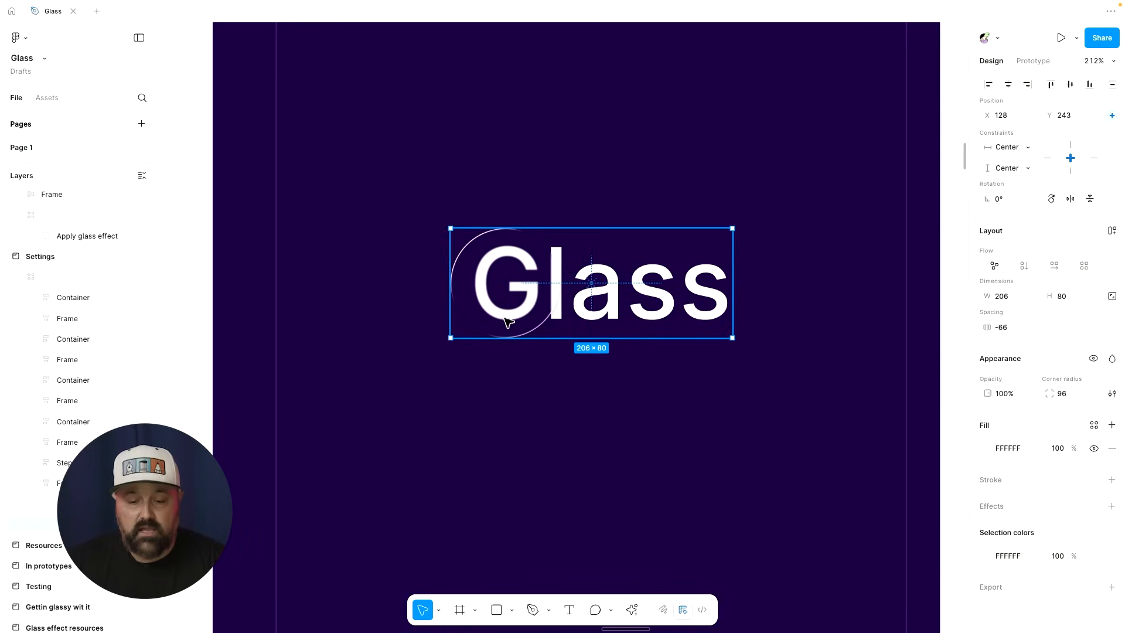
pyautogui.click(508, 321)
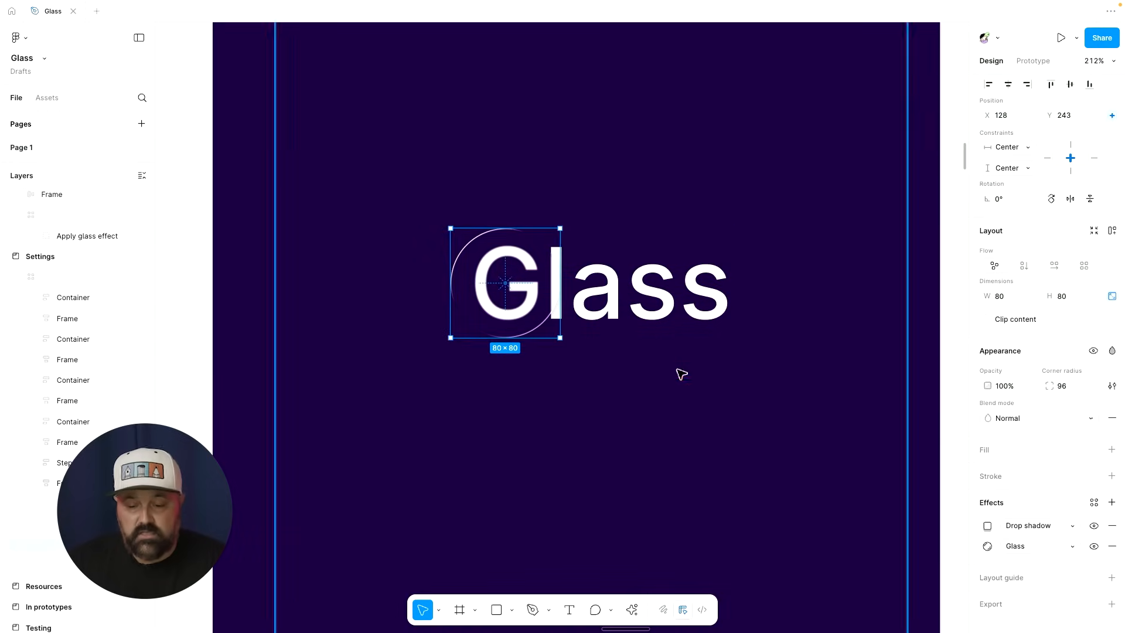
pyautogui.click(986, 547)
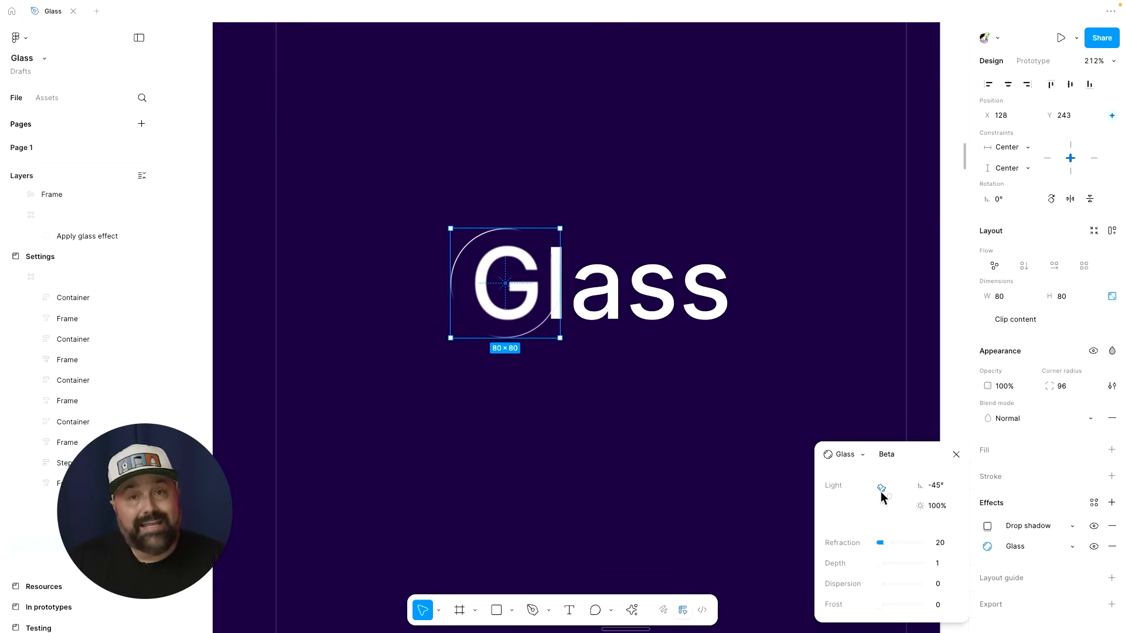
# Try out the light direction on the Light circle, keeping -45°, and test 0% light intensity before setting it to 56%.
pyautogui.moveTo(884, 493)
pyautogui.mouseDown()
pyautogui.moveTo(897, 503)
pyautogui.moveTo(892, 488)
pyautogui.moveTo(883, 494)
pyautogui.moveTo(898, 500)
pyautogui.moveTo(883, 501)
pyautogui.moveTo(886, 488)
pyautogui.mouseUp()
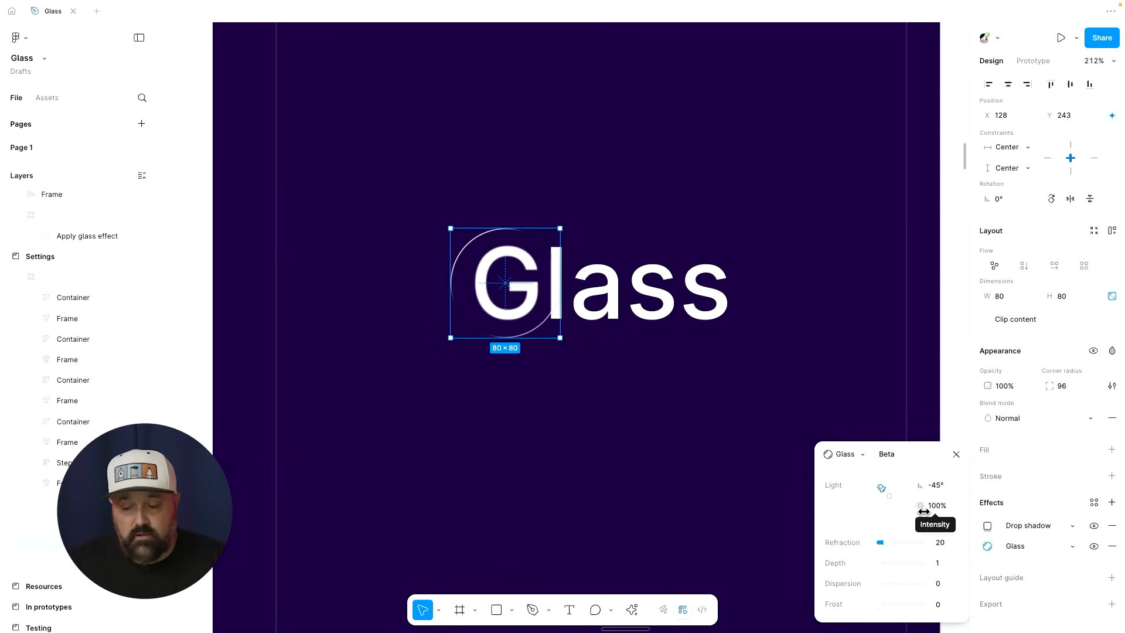
pyautogui.moveTo(924, 509); pyautogui.dragTo(755, 509)
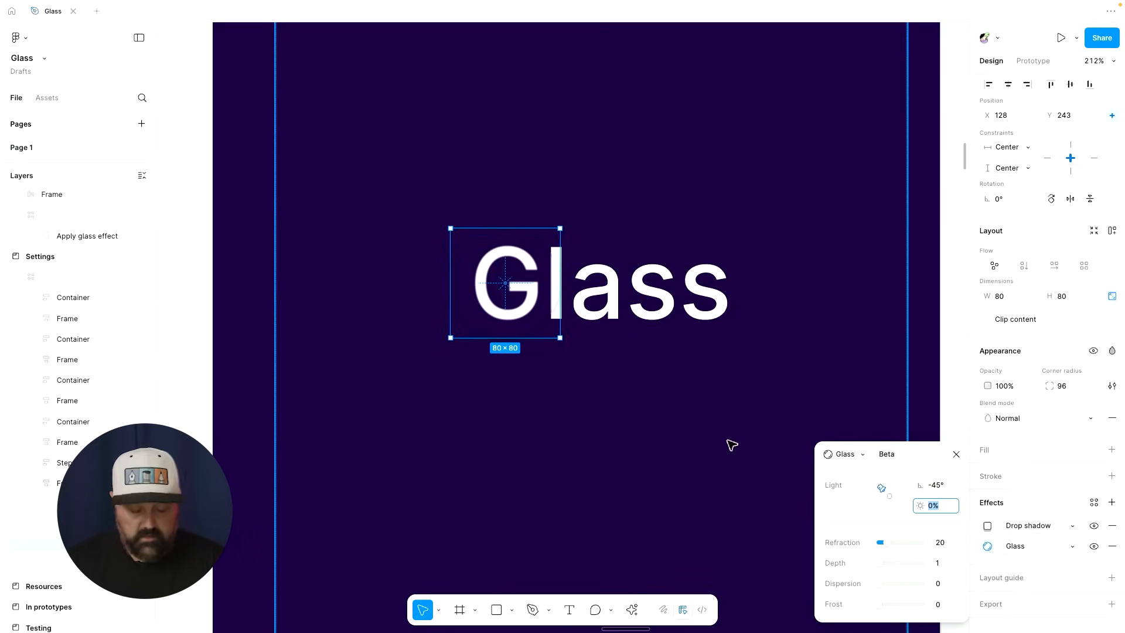
pyautogui.moveTo(920, 505); pyautogui.dragTo(937, 505)
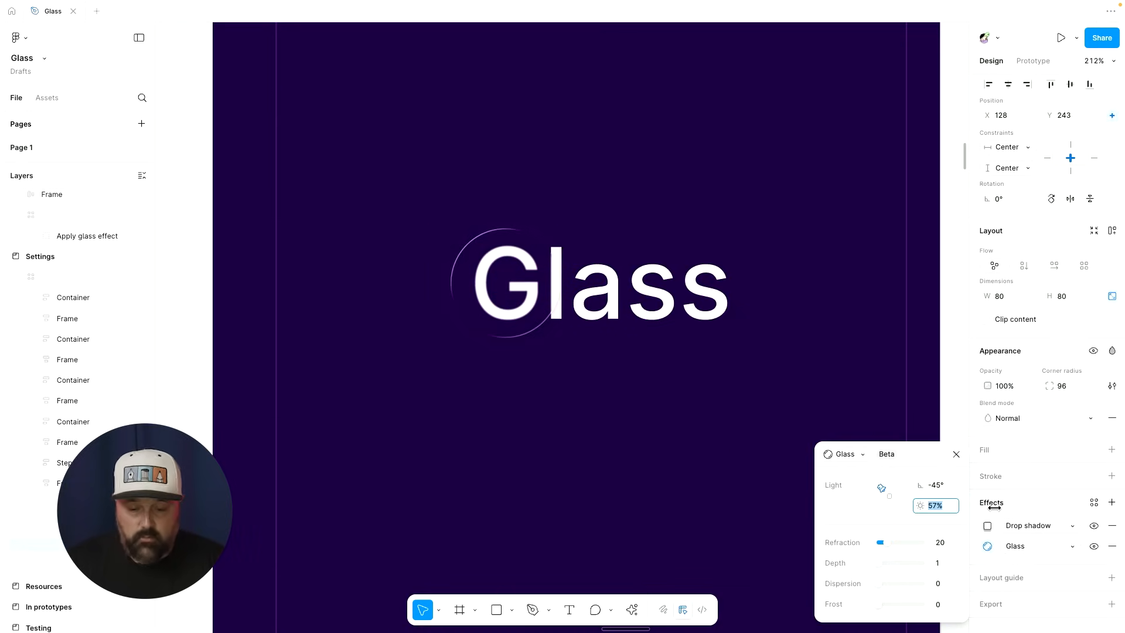
# Set the Glass refraction of the circle over the G in the Refraction sample to 0.
pyautogui.hscroll(10, 641, 419)
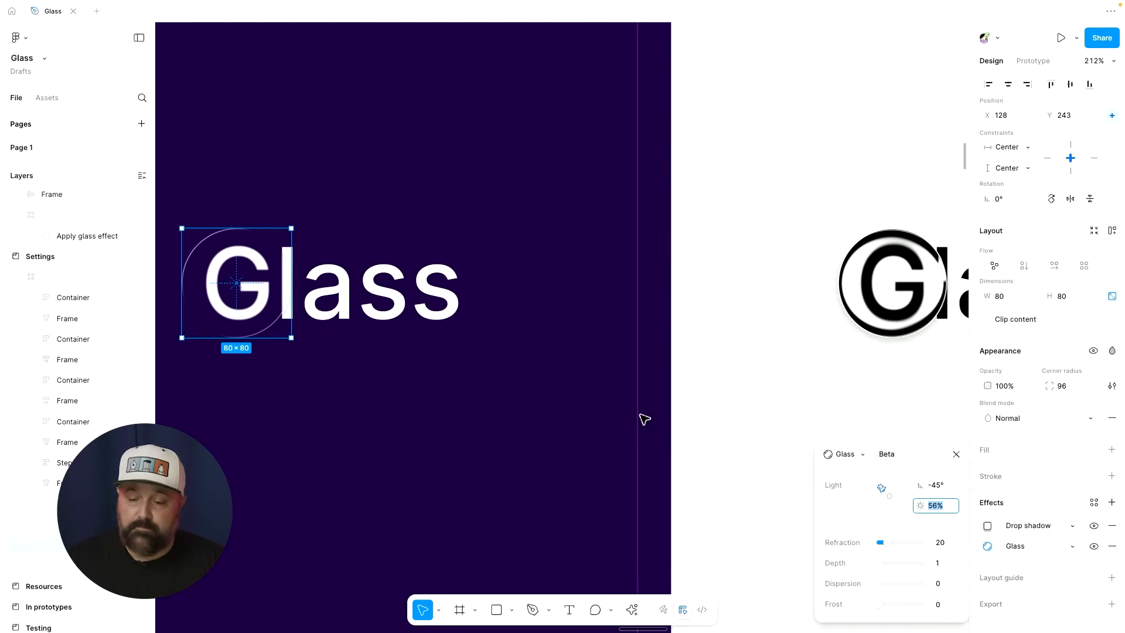
pyautogui.scroll(-5, 644, 419)
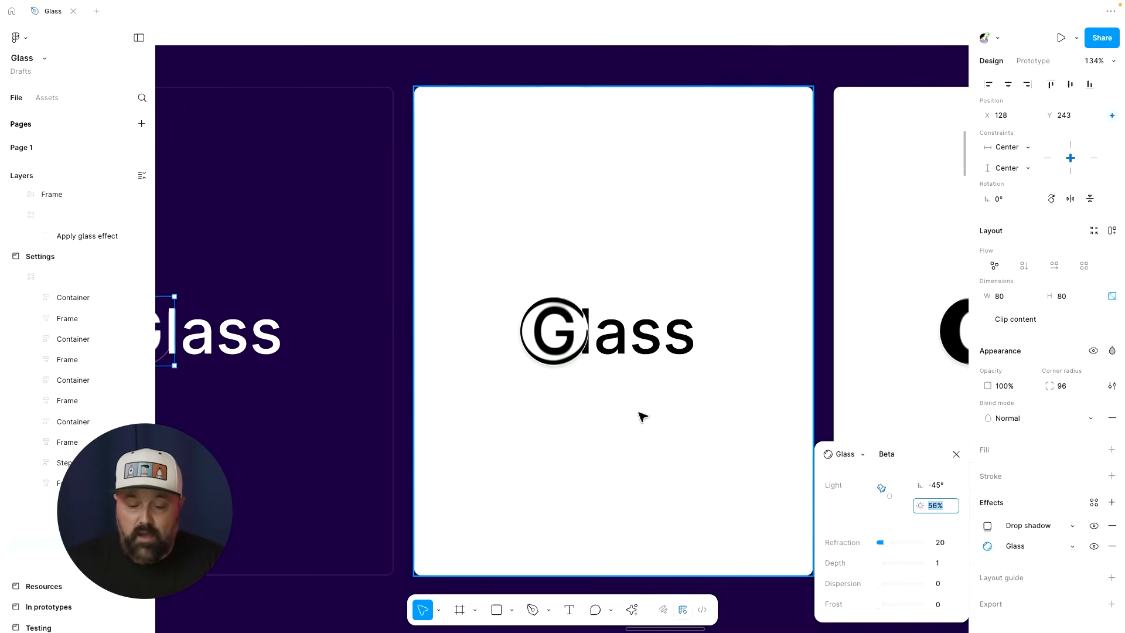
pyautogui.hscroll(1, 632, 422)
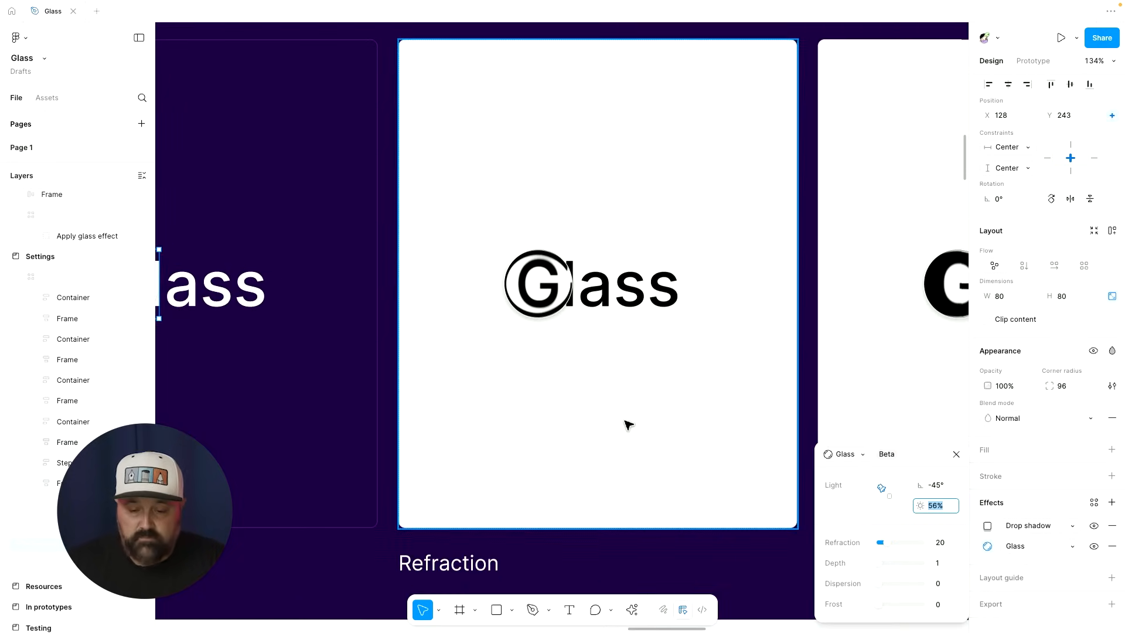
pyautogui.click(538, 283)
pyautogui.click(987, 546)
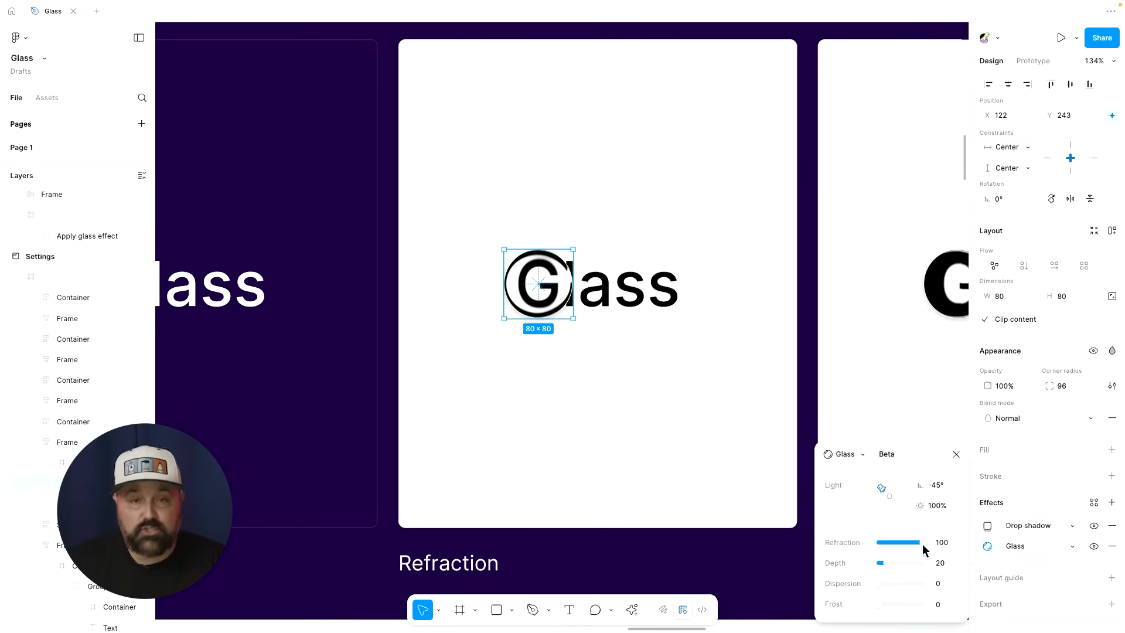
pyautogui.scroll(2, 571, 295)
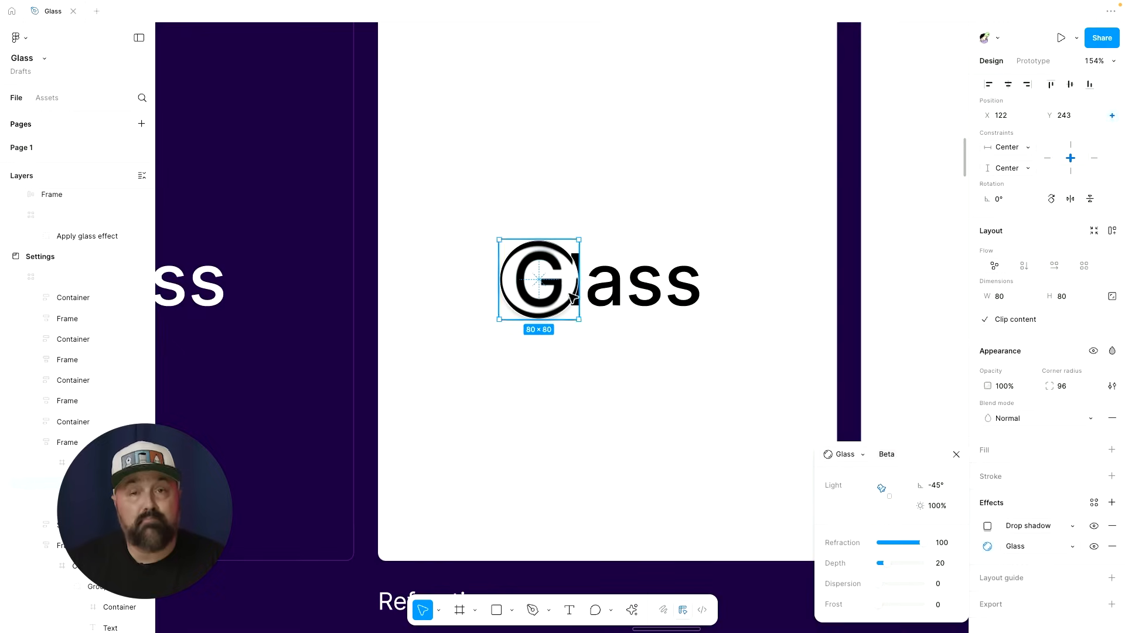
pyautogui.moveTo(920, 542); pyautogui.dragTo(864, 544)
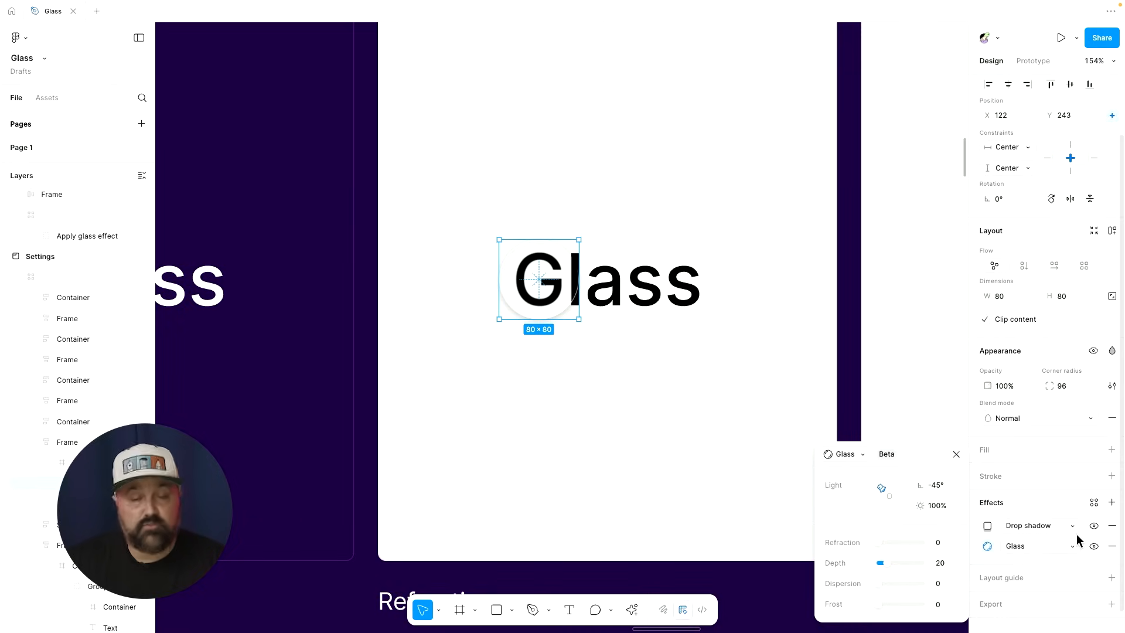
# Hide the Refraction circle's drop shadow and set its Glass refraction to 100.
pyautogui.click(1093, 526)
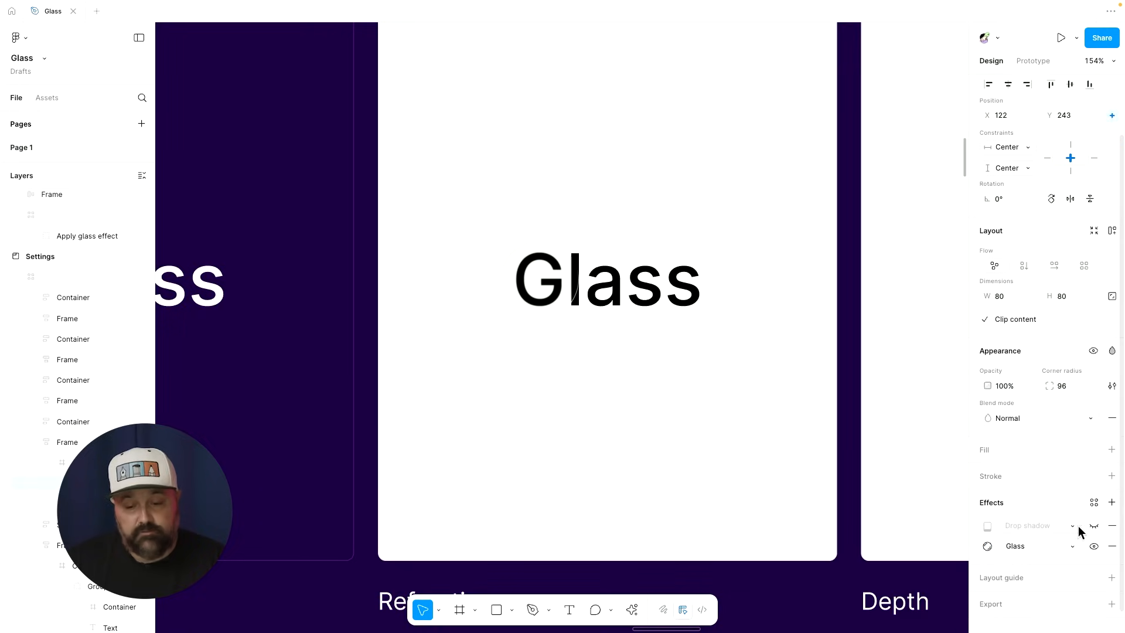
pyautogui.click(987, 546)
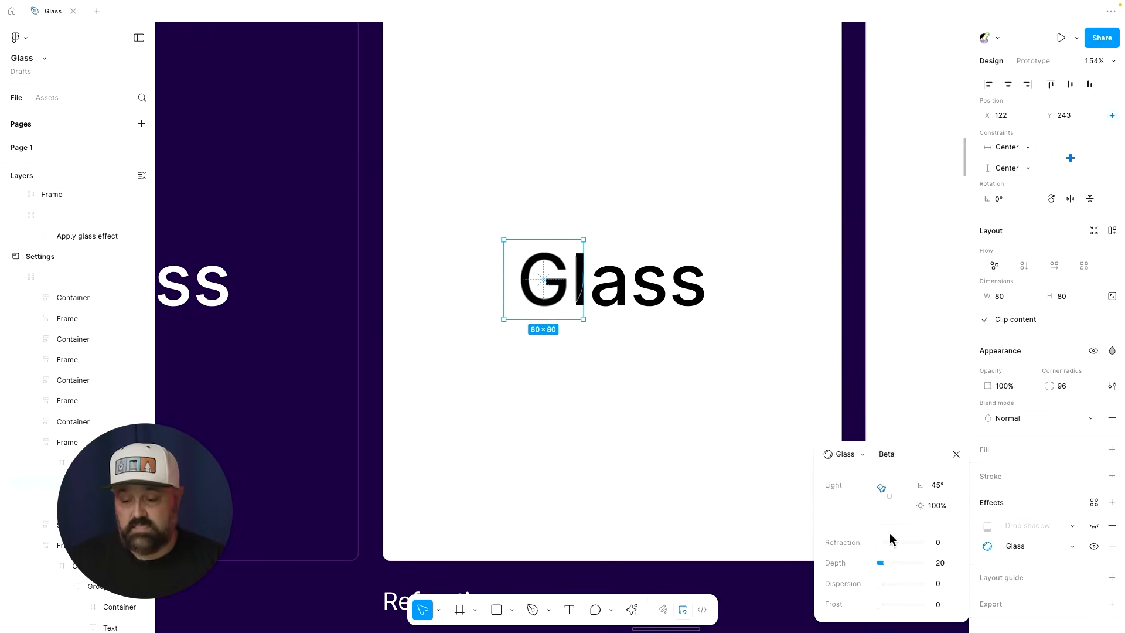
pyautogui.moveTo(876, 541); pyautogui.dragTo(927, 543)
pyautogui.click(937, 543)
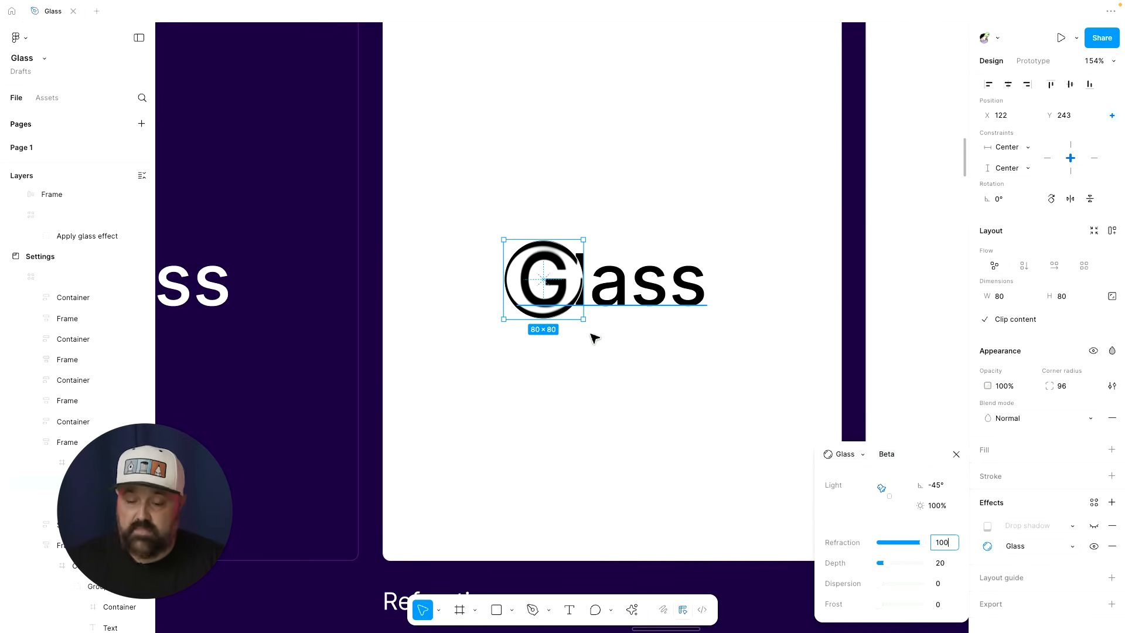
# Set the Glass refraction of the circle over the G in the Depth sample to 0.
pyautogui.hscroll(5, 593, 337)
pyautogui.hscroll(5, 594, 336)
pyautogui.scroll(-1, 592, 336)
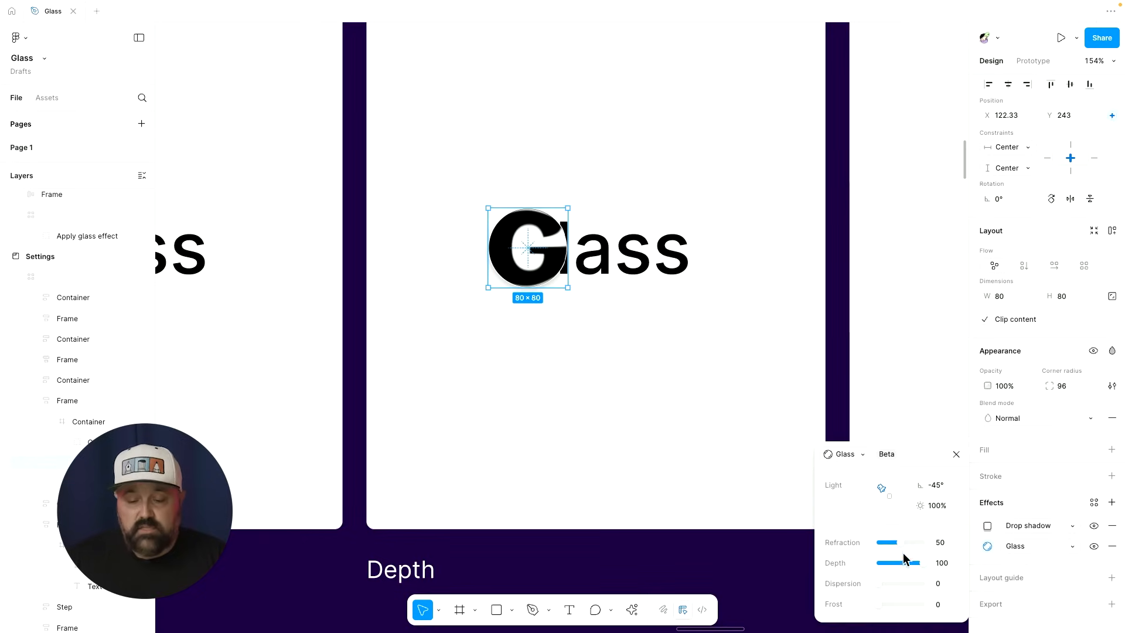
pyautogui.moveTo(900, 548); pyautogui.dragTo(869, 549)
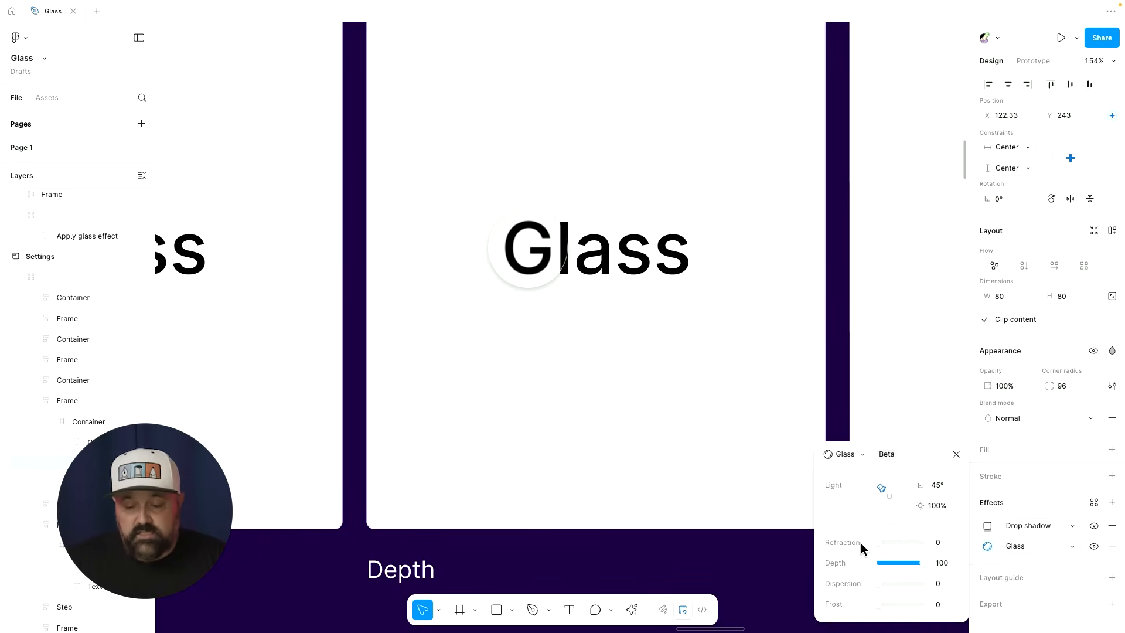
# Try lower depths such as 56 on the Depth circle, then set its refraction to 24 and depth to 100.
pyautogui.moveTo(925, 561); pyautogui.dragTo(888, 557)
pyautogui.moveTo(878, 561); pyautogui.dragTo(907, 561)
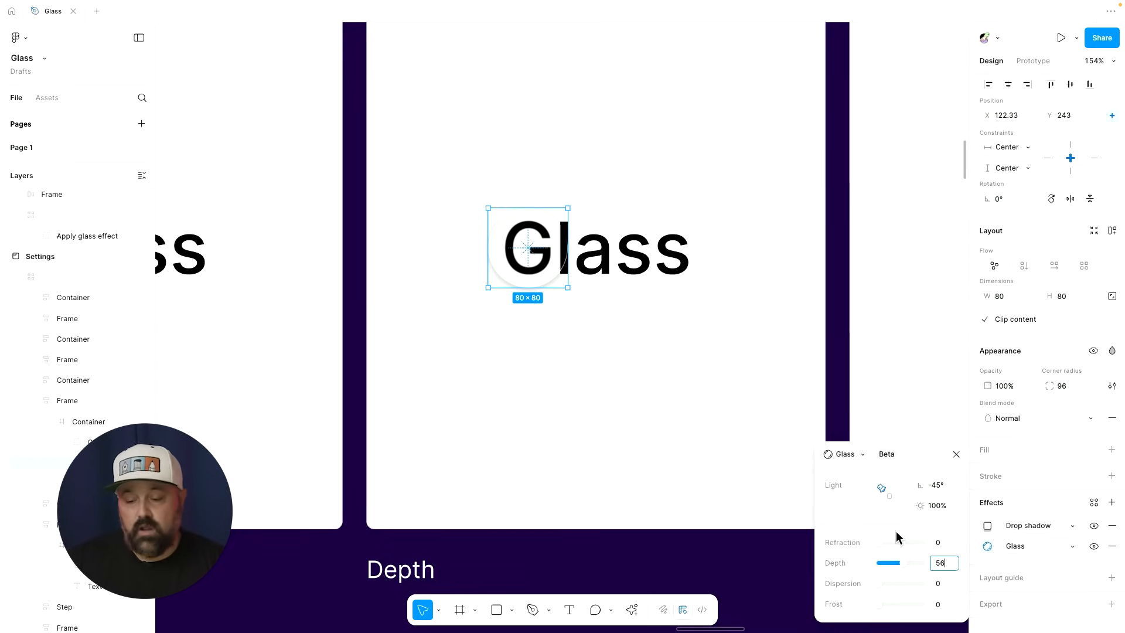
pyautogui.moveTo(880, 543)
pyautogui.mouseDown()
pyautogui.moveTo(901, 546)
pyautogui.moveTo(891, 545)
pyautogui.moveTo(891, 561)
pyautogui.moveTo(902, 561)
pyautogui.moveTo(893, 561)
pyautogui.moveTo(905, 544)
pyautogui.moveTo(885, 543)
pyautogui.moveTo(892, 563)
pyautogui.moveTo(929, 564)
pyautogui.moveTo(890, 543)
pyautogui.mouseUp()
# Set the Glass frost of the circle over the G in the Frost sample to 11.
pyautogui.hscroll(10, 717, 398)
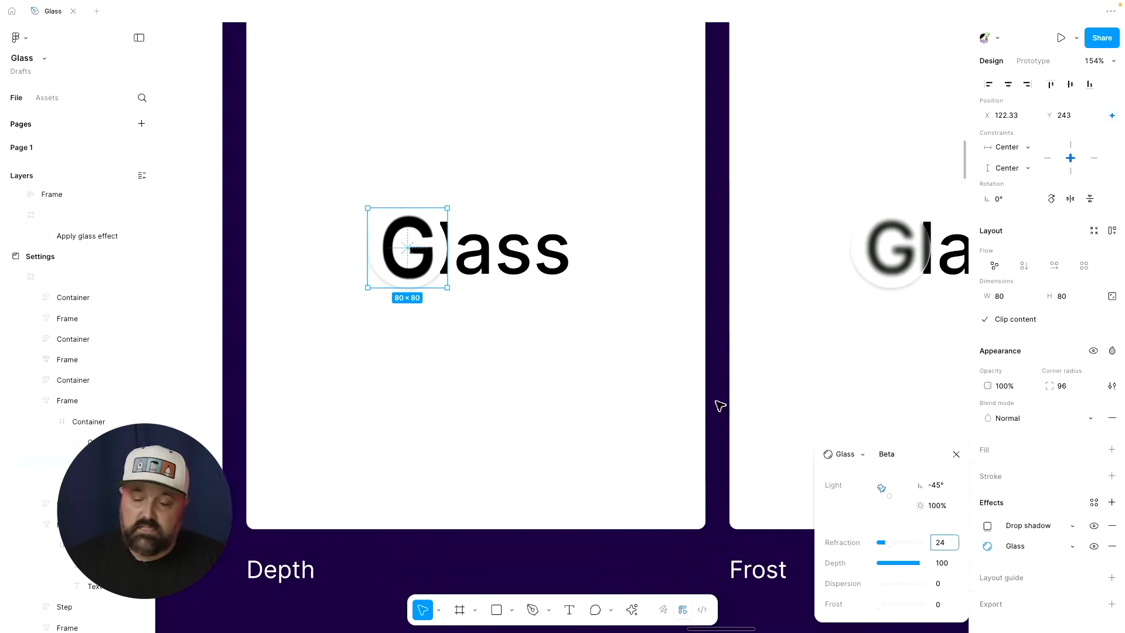
pyautogui.click(602, 248)
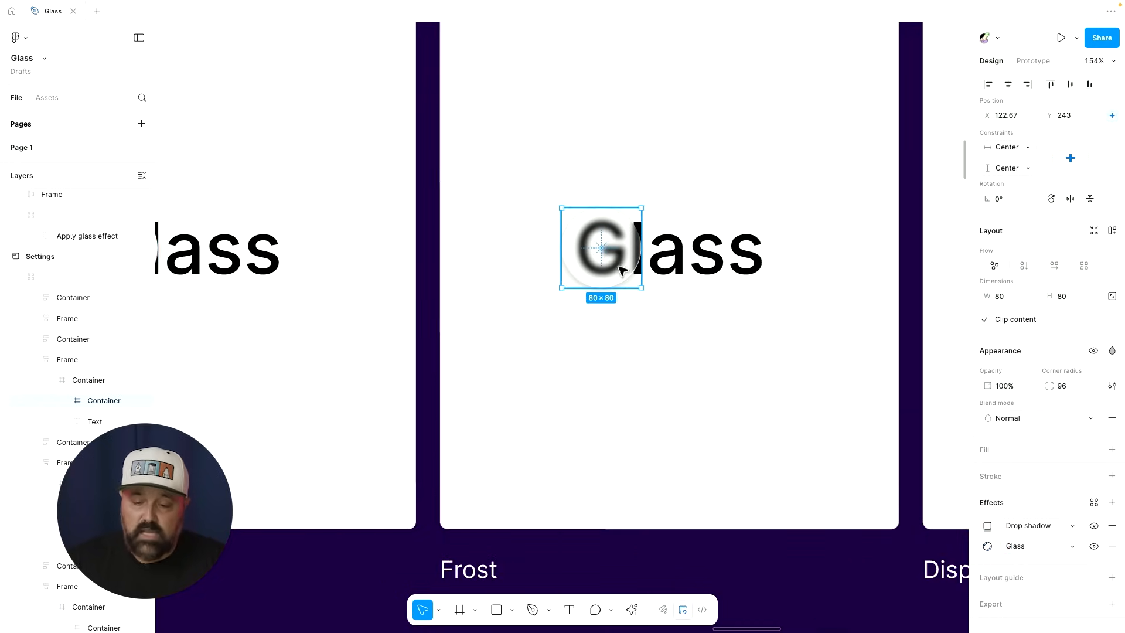
pyautogui.hscroll(1, 878, 469)
pyautogui.click(988, 547)
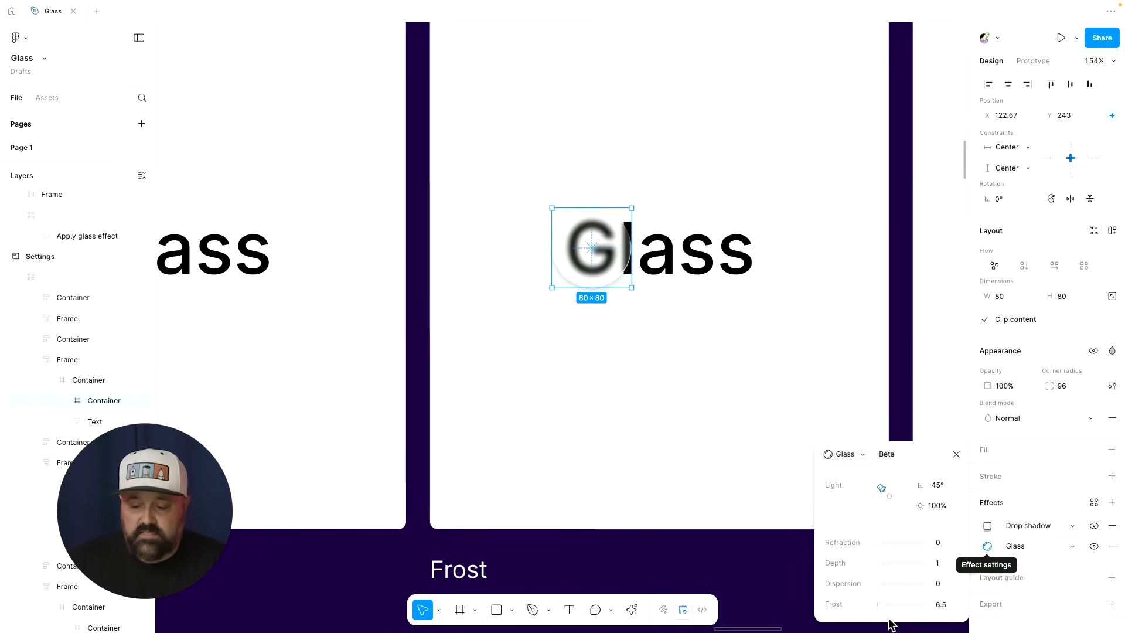
pyautogui.moveTo(881, 606); pyautogui.dragTo(885, 607)
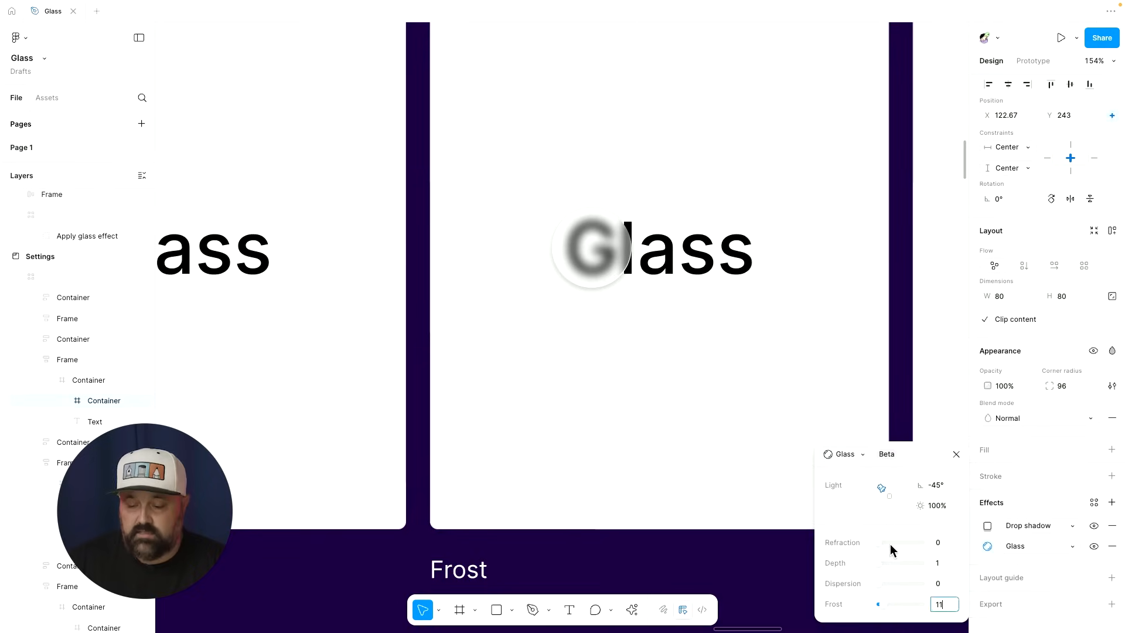
# Set the Frost circle's refraction to 70, depth to 48 and frost to 12.
pyautogui.moveTo(881, 548)
pyautogui.mouseDown()
pyautogui.moveTo(910, 547)
pyautogui.moveTo(895, 563)
pyautogui.mouseUp()
pyautogui.moveTo(886, 609); pyautogui.dragTo(885, 607)
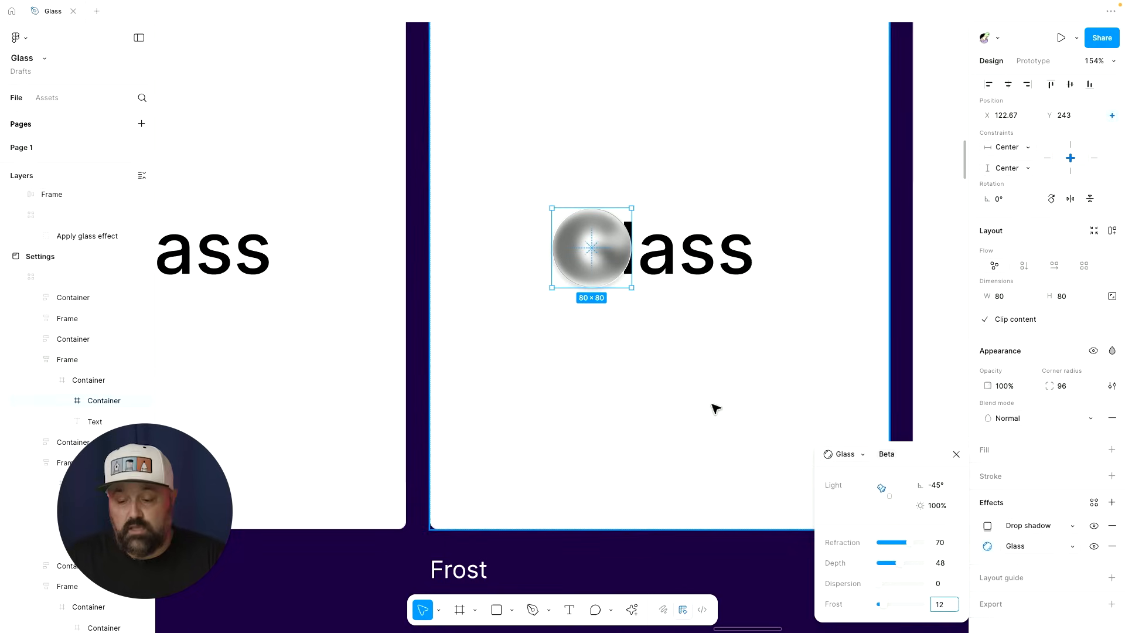
# Try a Glass dispersion of 0 on the circle over the G in the Dispersion sample, then return it to 100.
pyautogui.hscroll(10, 713, 409)
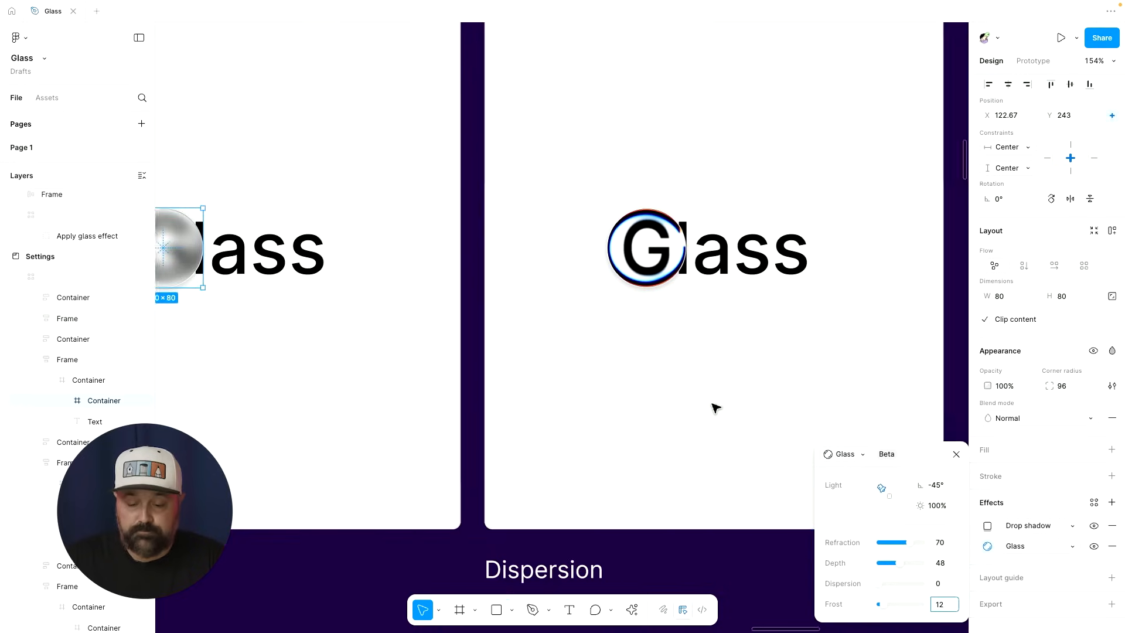
pyautogui.keyDown('super'); pyautogui.click(567, 261); pyautogui.keyUp('super')
pyautogui.keyDown('super'); pyautogui.click(571, 263); pyautogui.keyUp('super')
pyautogui.scroll(-1, 579, 276)
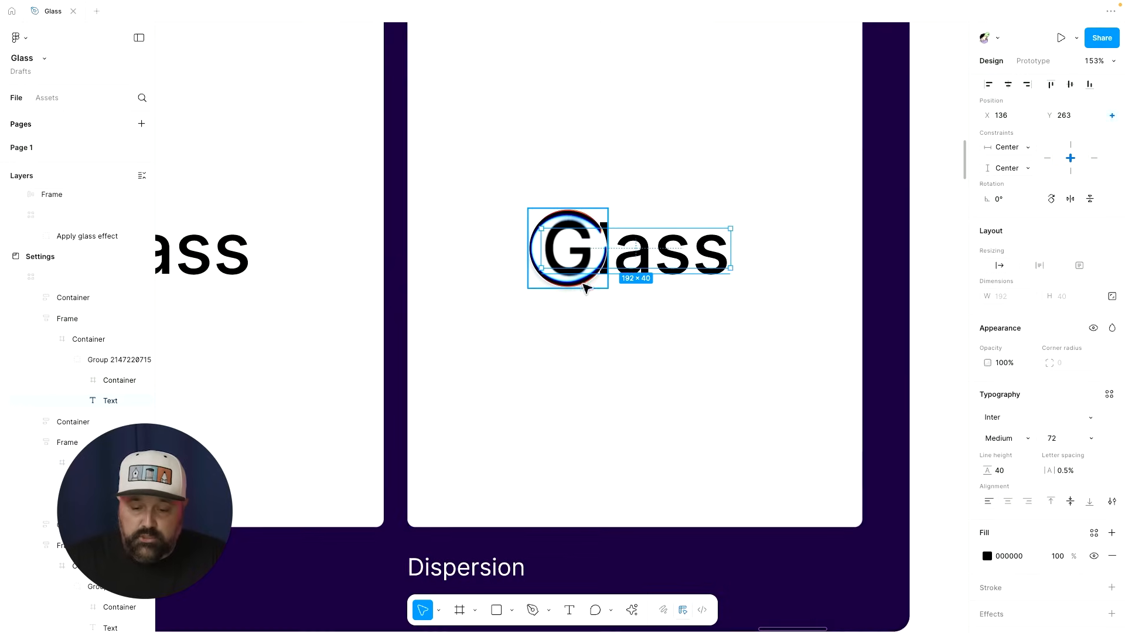
pyautogui.keyDown('super'); pyautogui.click(571, 284); pyautogui.keyUp('super')
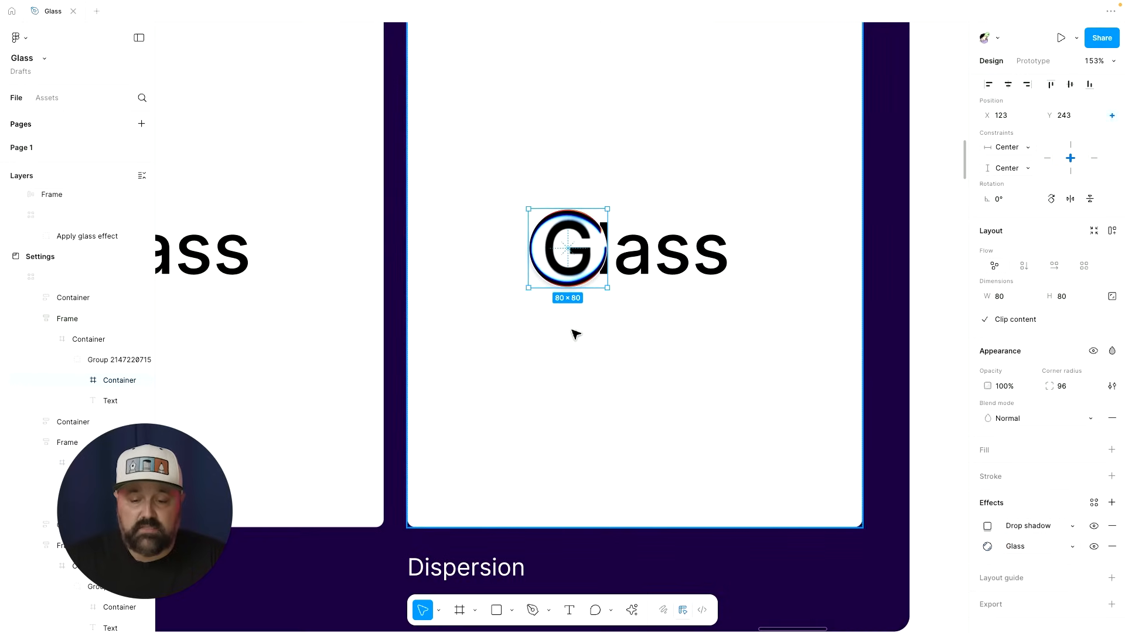
pyautogui.scroll(5, 580, 311)
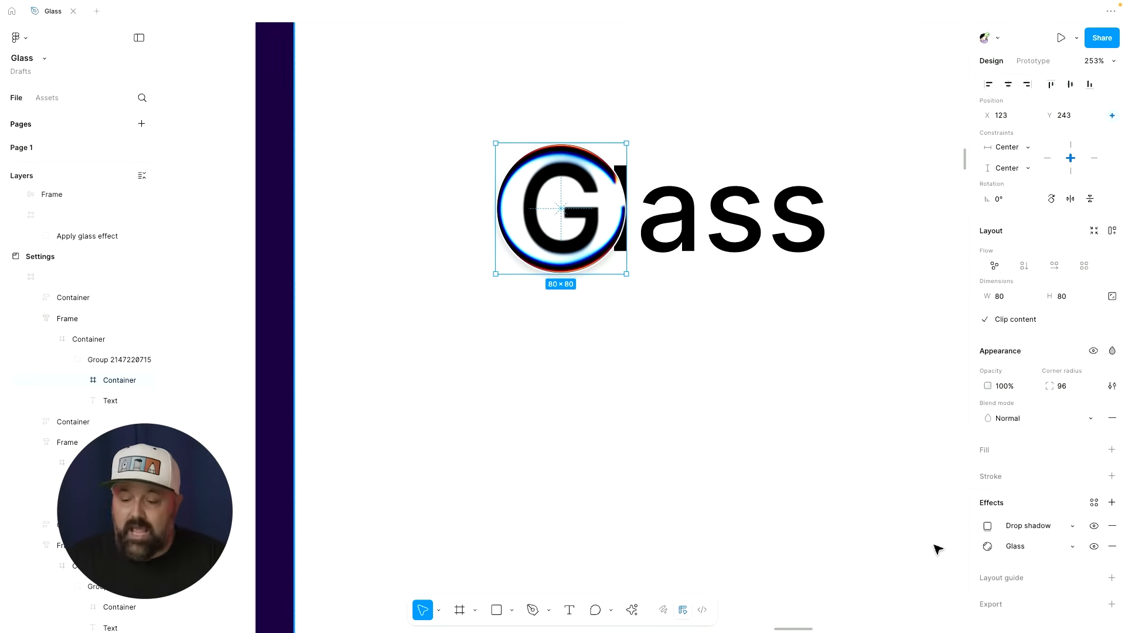
pyautogui.click(986, 547)
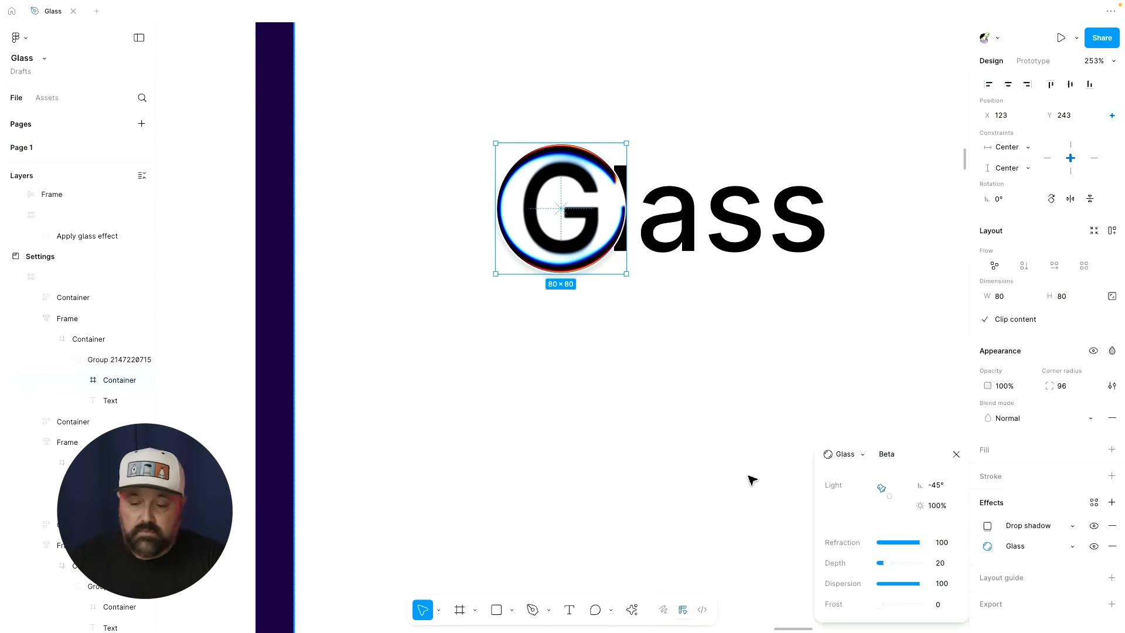
pyautogui.moveTo(920, 583); pyautogui.dragTo(859, 582)
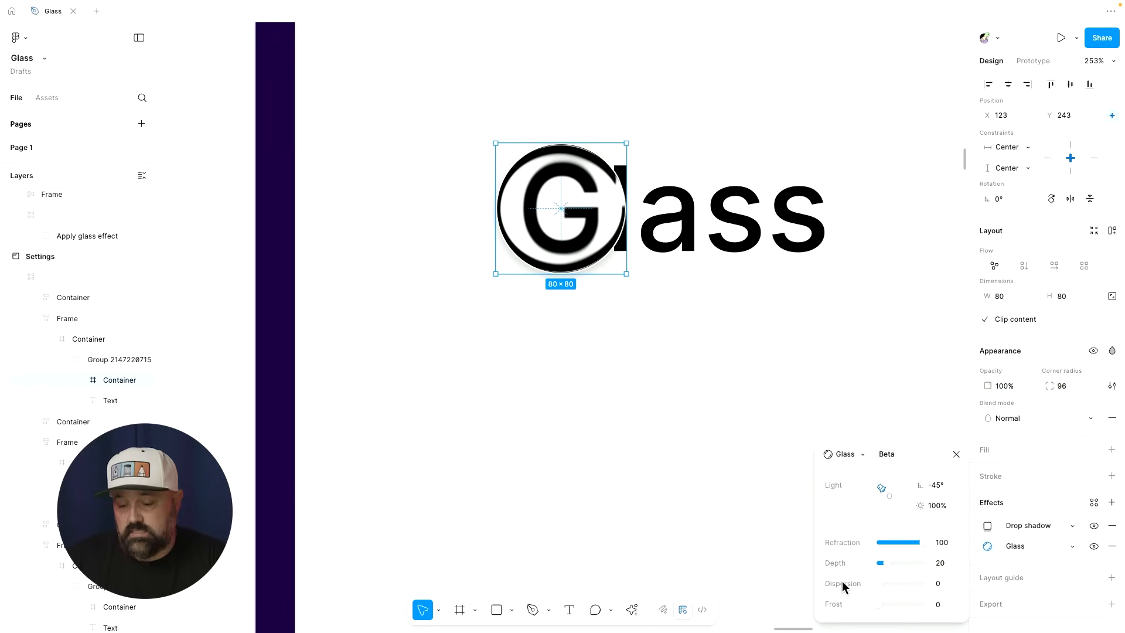
pyautogui.moveTo(876, 582); pyautogui.dragTo(946, 584)
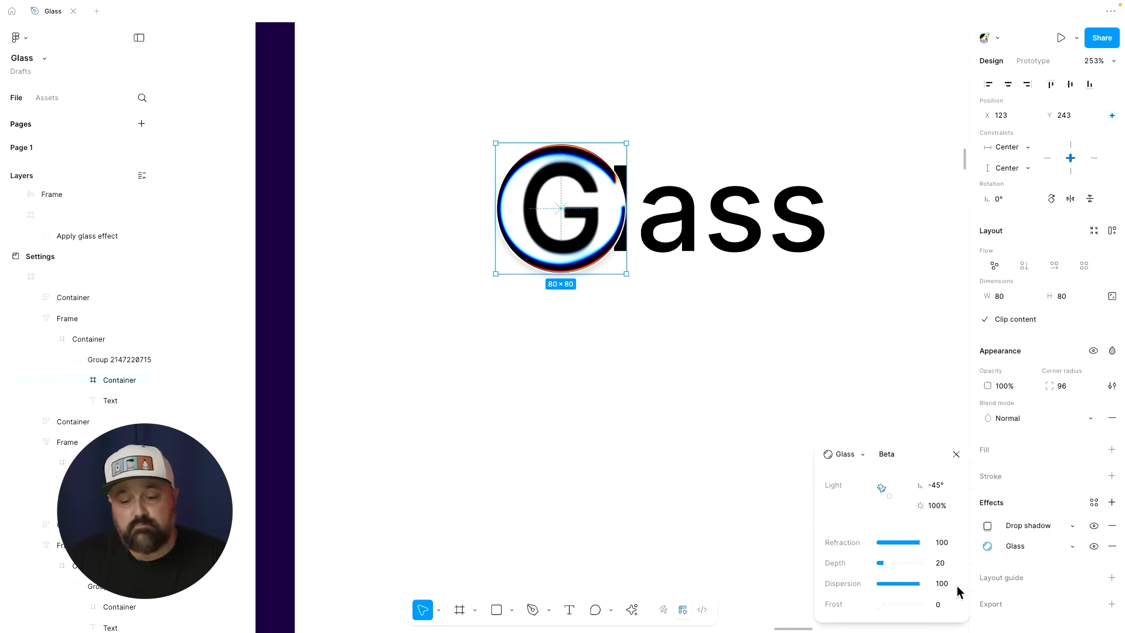
# Move the Dispersion circle off the G to a spot below it, then back over the letter.
pyautogui.moveTo(567, 228); pyautogui.dragTo(492, 309)
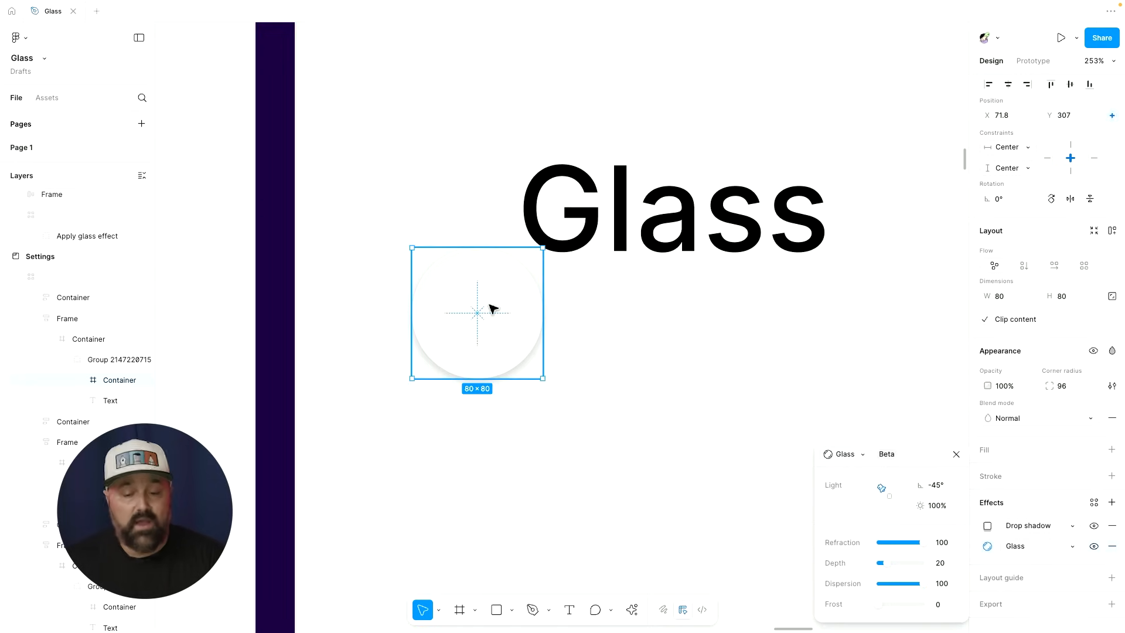
pyautogui.moveTo(484, 316); pyautogui.dragTo(493, 312)
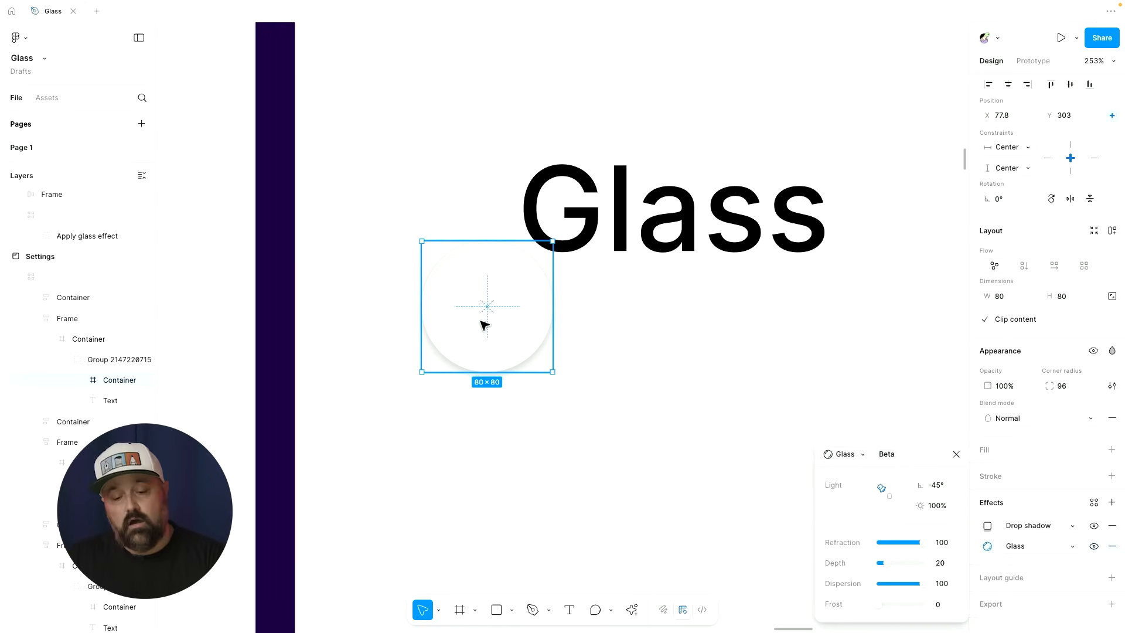
pyautogui.moveTo(486, 319); pyautogui.dragTo(552, 237)
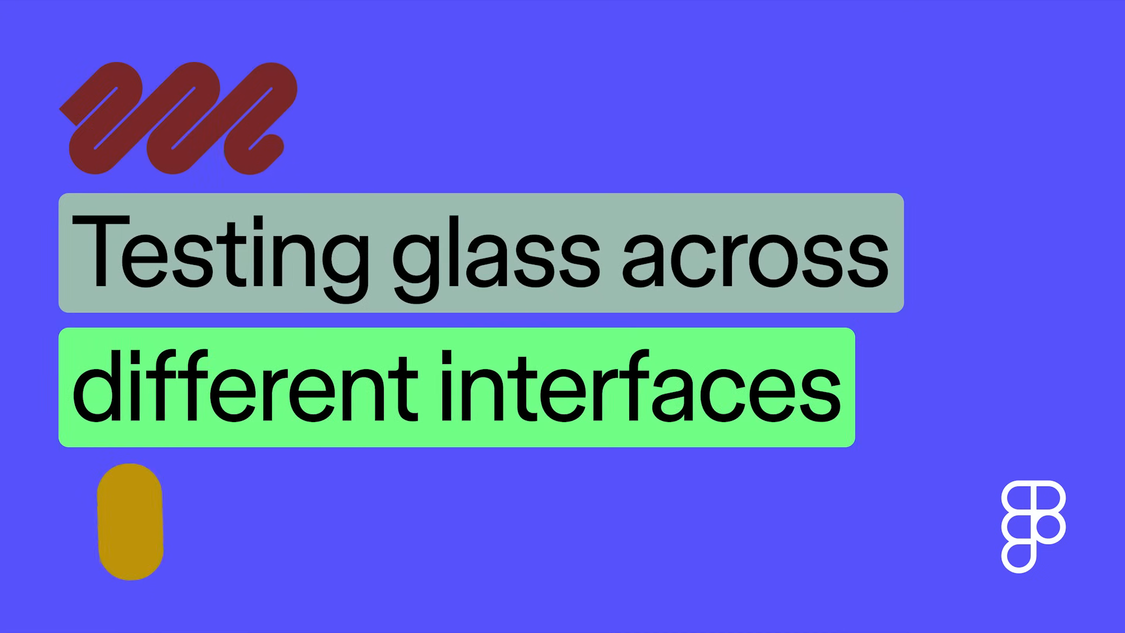
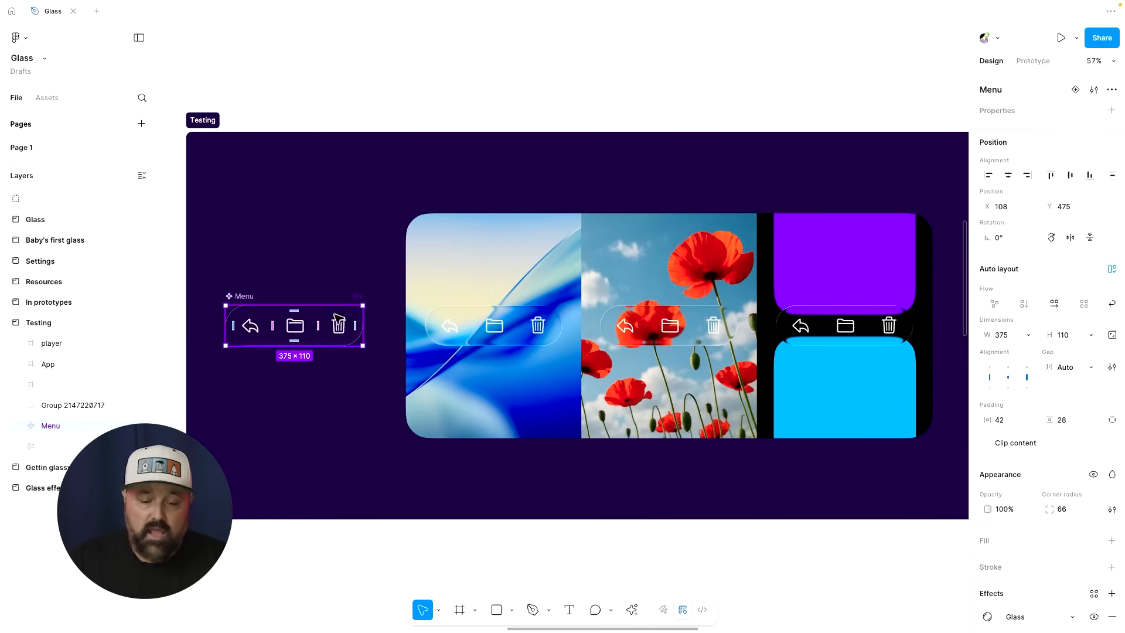
# Set the Glass depth of the Menu component in the Testing section to 22 and its frost to 10.
pyautogui.scroll(-3, 1022, 556)
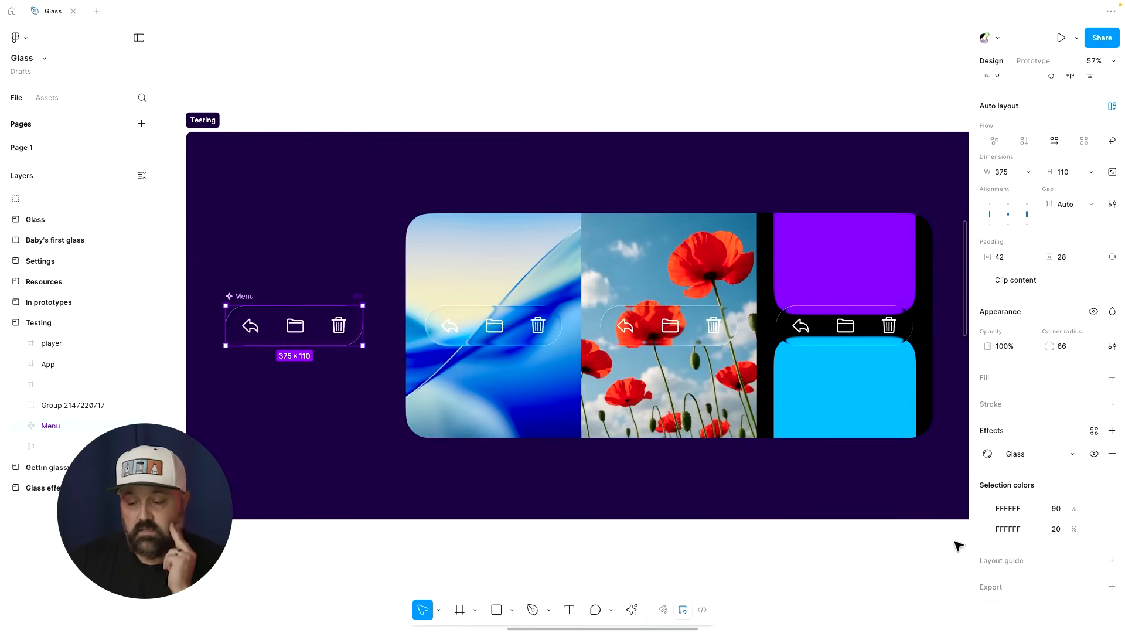
pyautogui.click(987, 454)
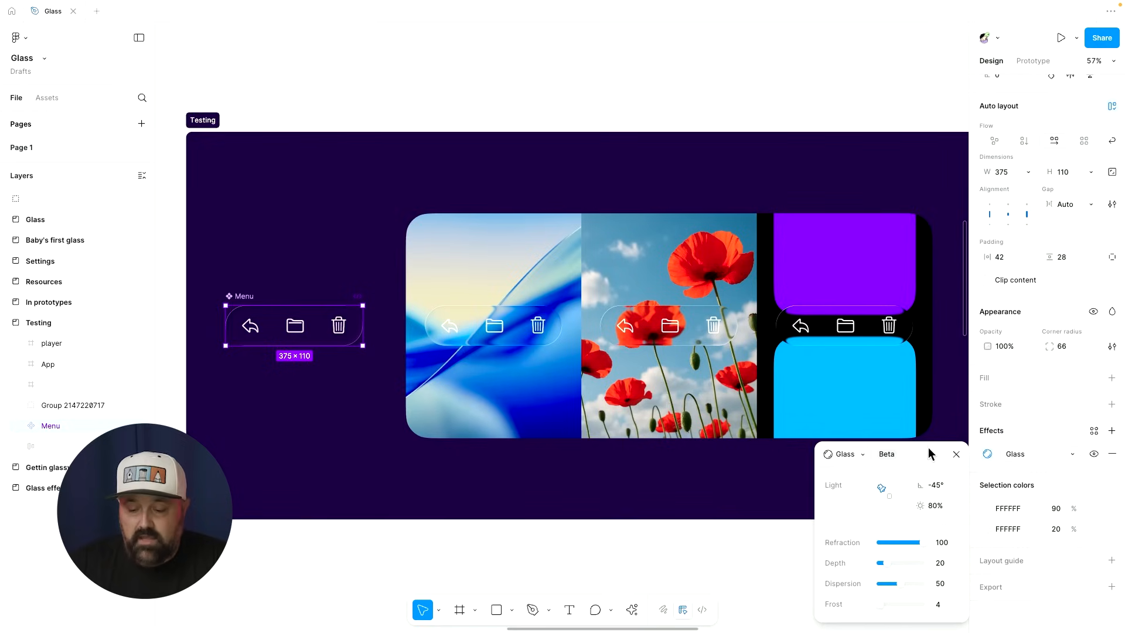
pyautogui.moveTo(939, 449); pyautogui.dragTo(940, 399)
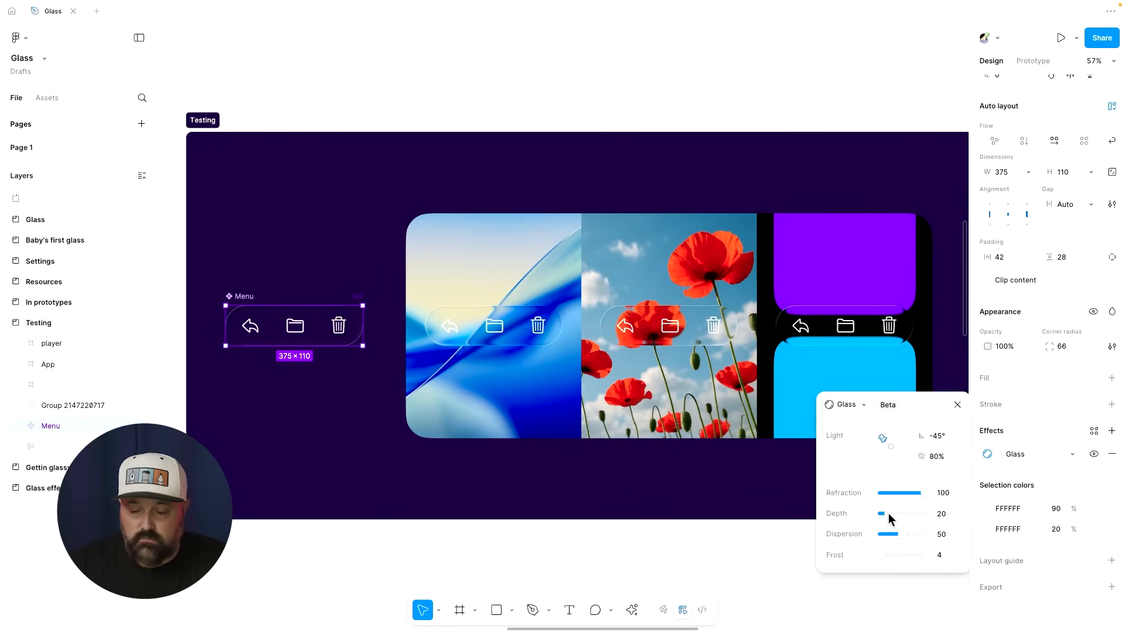
pyautogui.moveTo(888, 515)
pyautogui.mouseDown()
pyautogui.moveTo(911, 515)
pyautogui.moveTo(891, 514)
pyautogui.mouseUp()
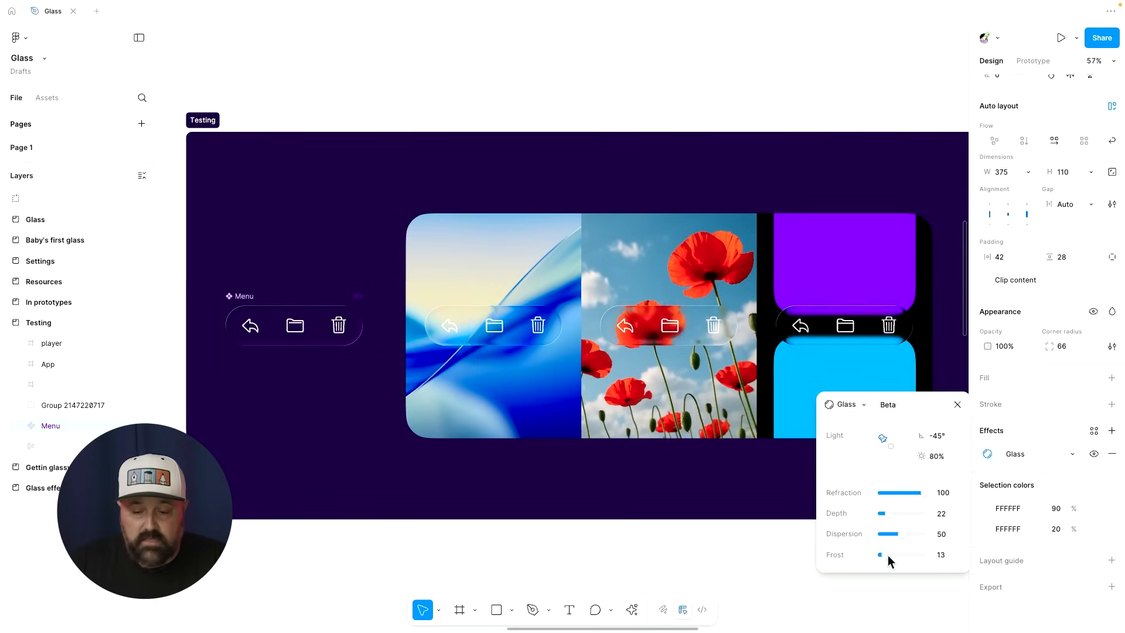
pyautogui.moveTo(883, 557); pyautogui.dragTo(886, 561)
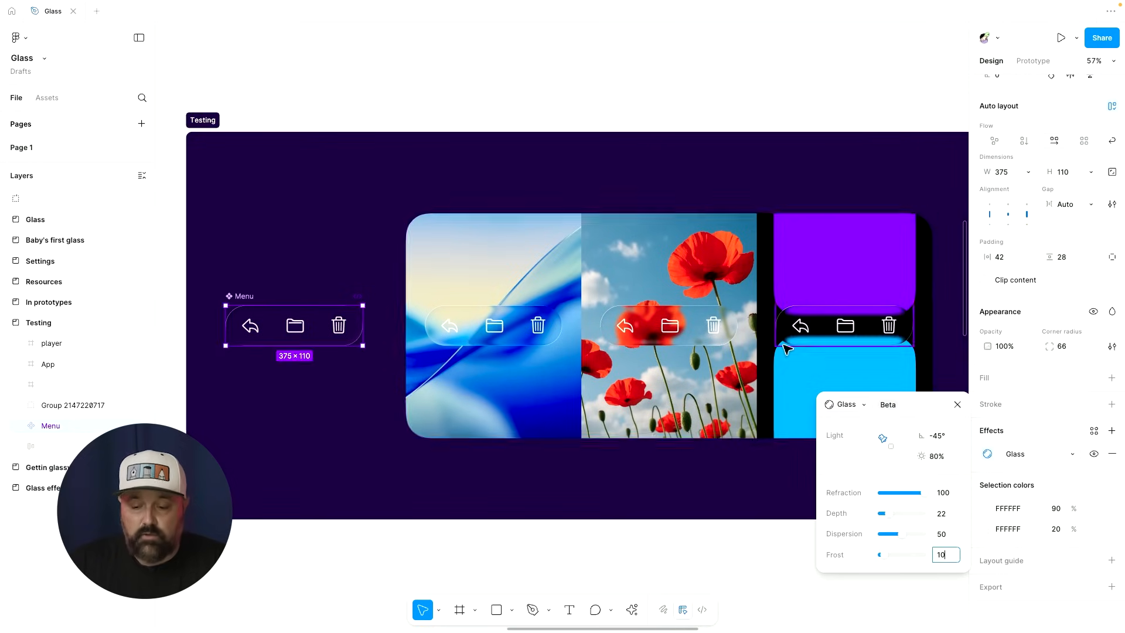
# Try other light angles on the Menu component's Glass effect, return to -45°, and set the depth to 38.
pyautogui.scroll(5, 787, 350)
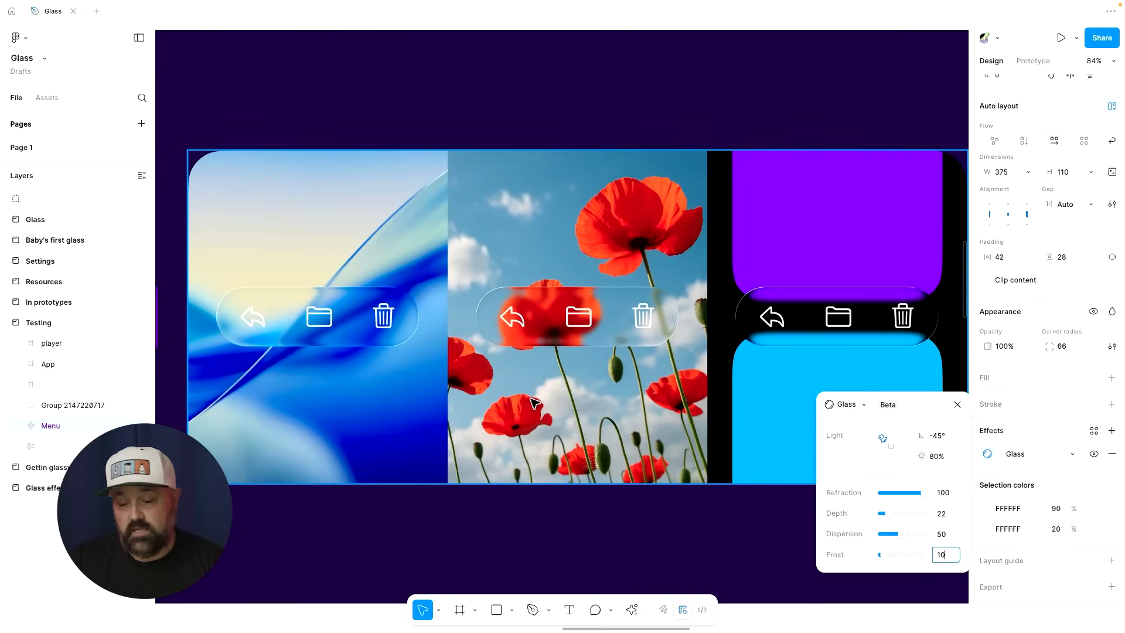
pyautogui.moveTo(885, 441); pyautogui.dragTo(887, 441)
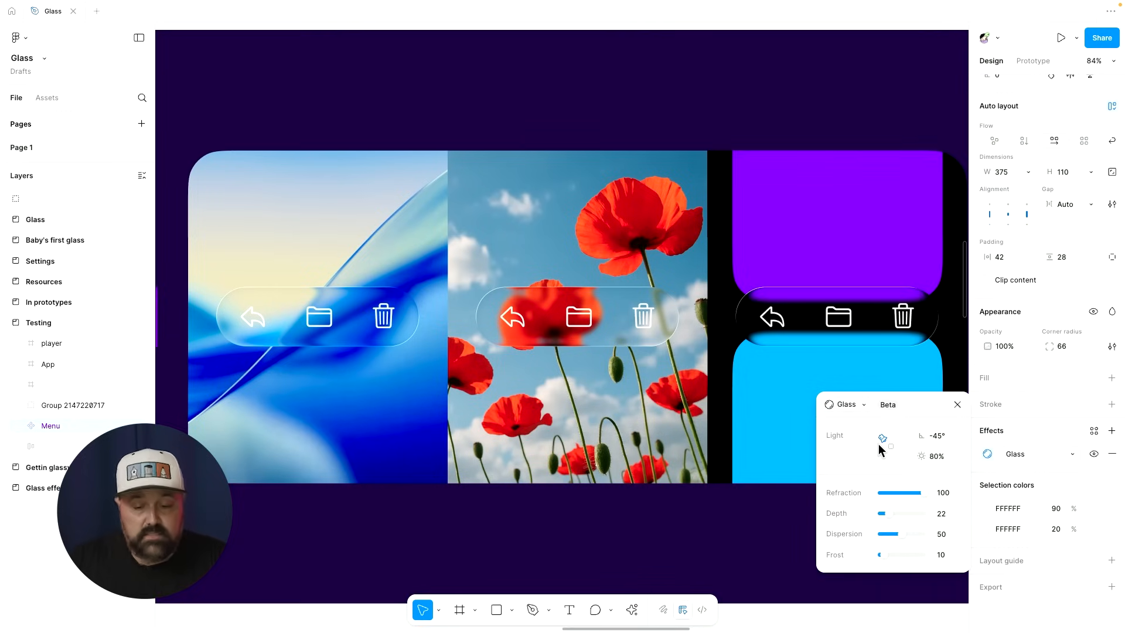
pyautogui.moveTo(878, 443)
pyautogui.mouseDown()
pyautogui.moveTo(897, 438)
pyautogui.moveTo(886, 441)
pyautogui.mouseUp()
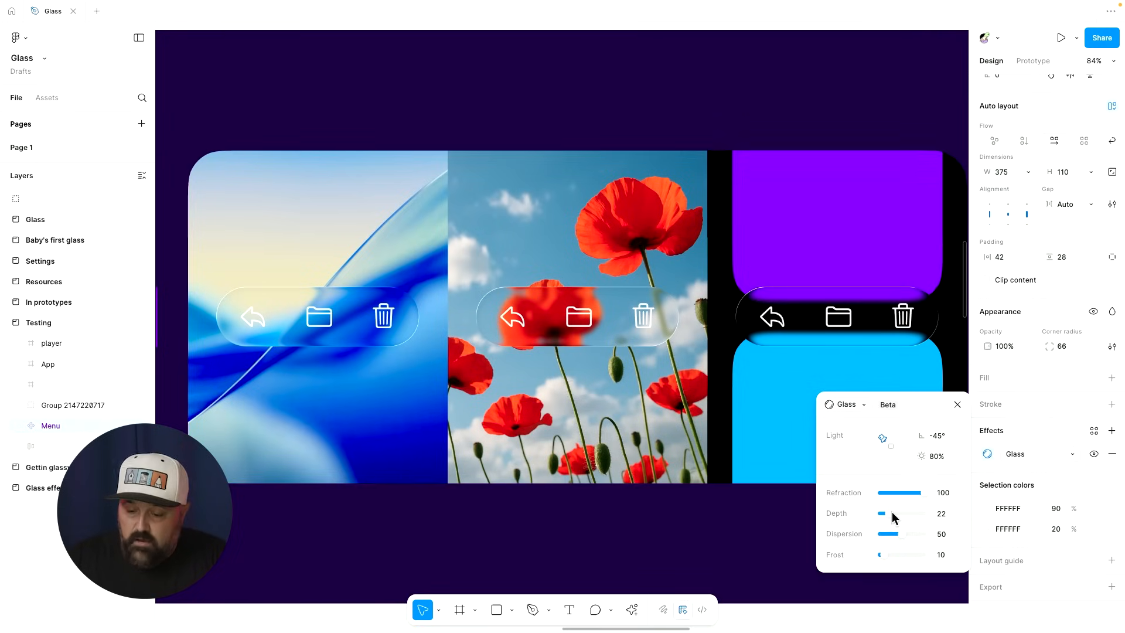
pyautogui.moveTo(887, 514)
pyautogui.mouseDown()
pyautogui.moveTo(907, 515)
pyautogui.moveTo(896, 515)
pyautogui.mouseUp()
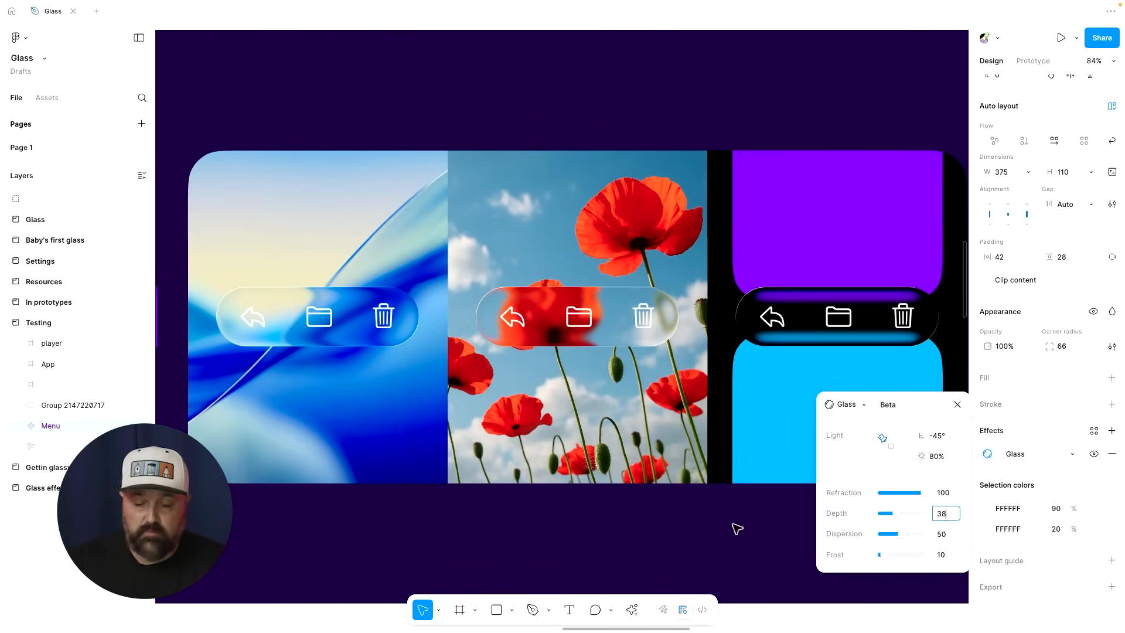
# Set the Glass frost of the Cut, Copy, Paste and Delete menu over the story text to 15.
pyautogui.scroll(-2, 738, 530)
pyautogui.hscroll(5, 738, 529)
pyautogui.hscroll(5, 738, 525)
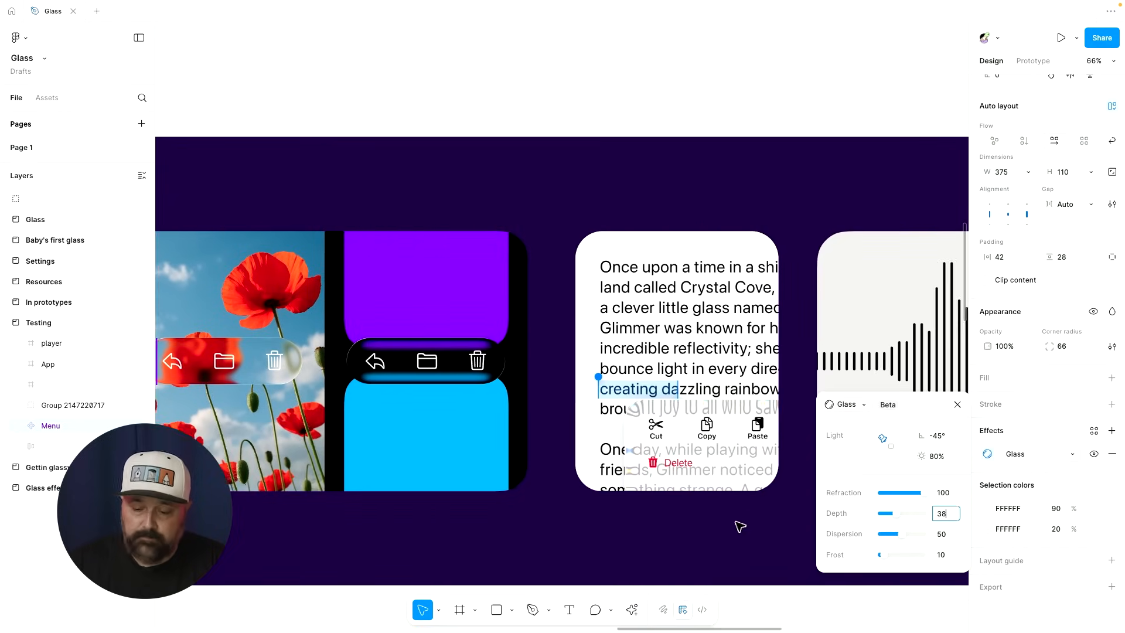
pyautogui.scroll(5, 684, 490)
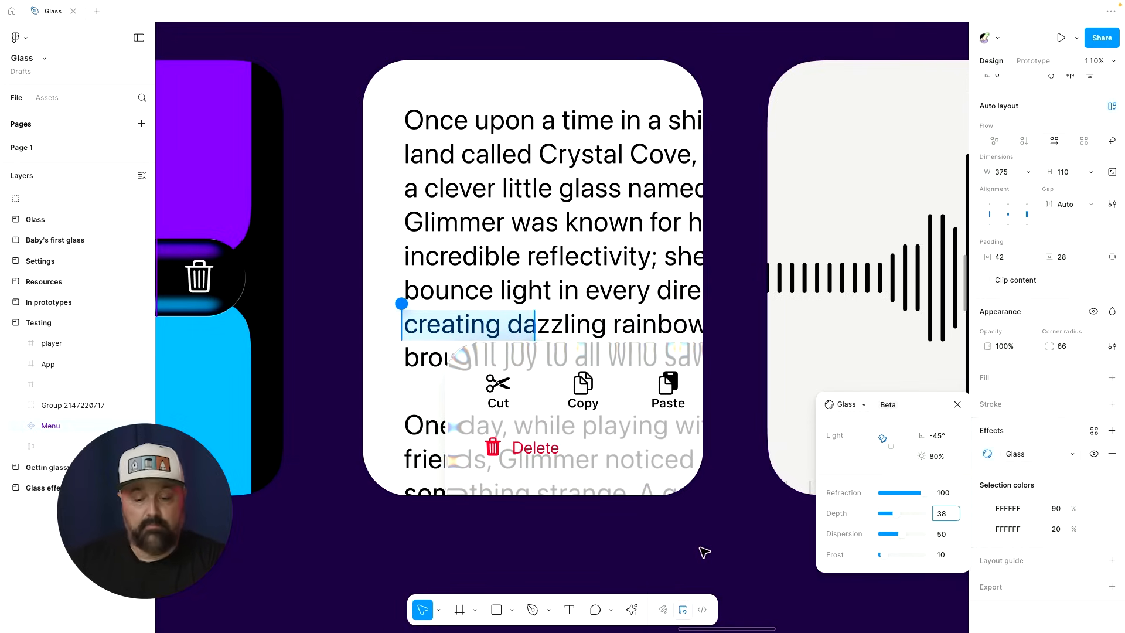
pyautogui.click(570, 446)
pyautogui.click(593, 375)
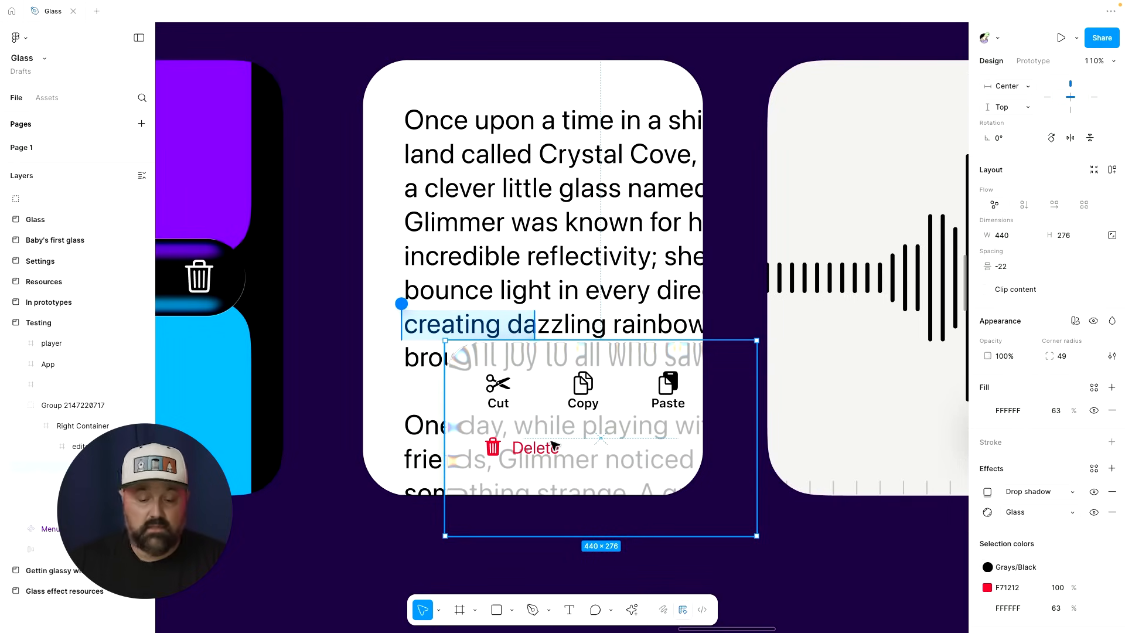
pyautogui.scroll(3, 536, 454)
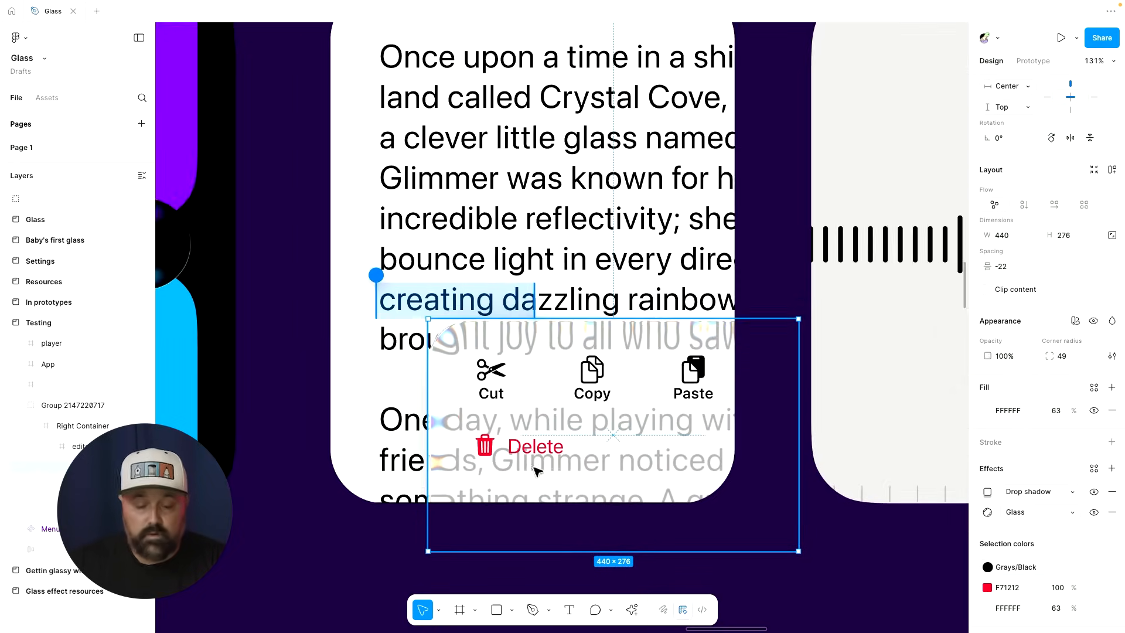
pyautogui.scroll(3, 504, 459)
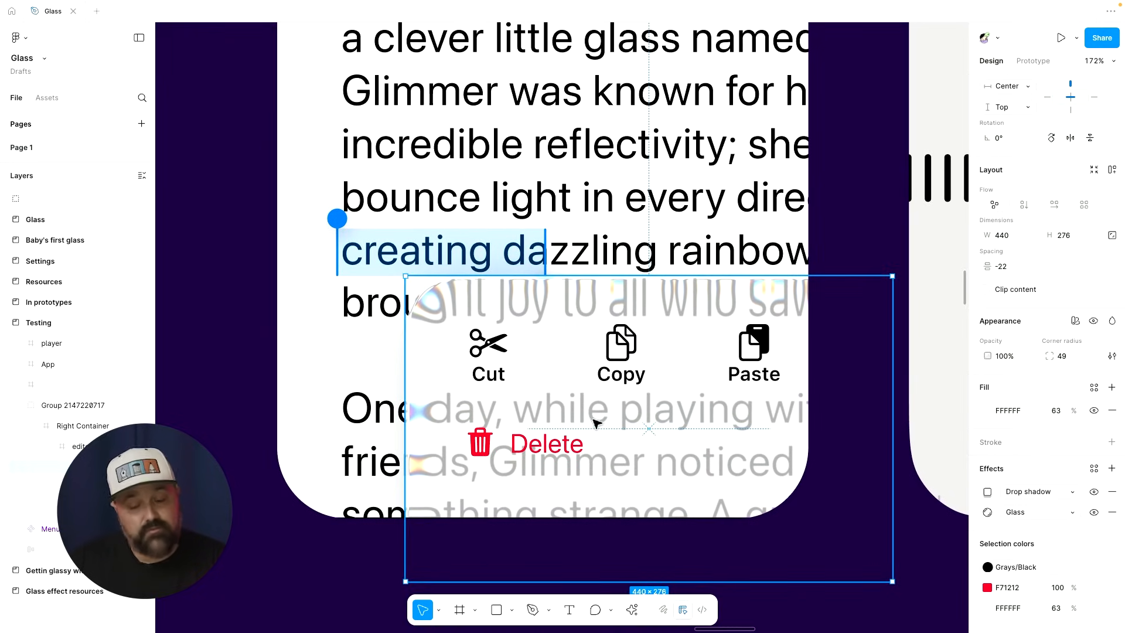
pyautogui.click(987, 512)
pyautogui.moveTo(879, 604)
pyautogui.mouseDown()
pyautogui.moveTo(910, 611)
pyautogui.moveTo(887, 611)
pyautogui.mouseUp()
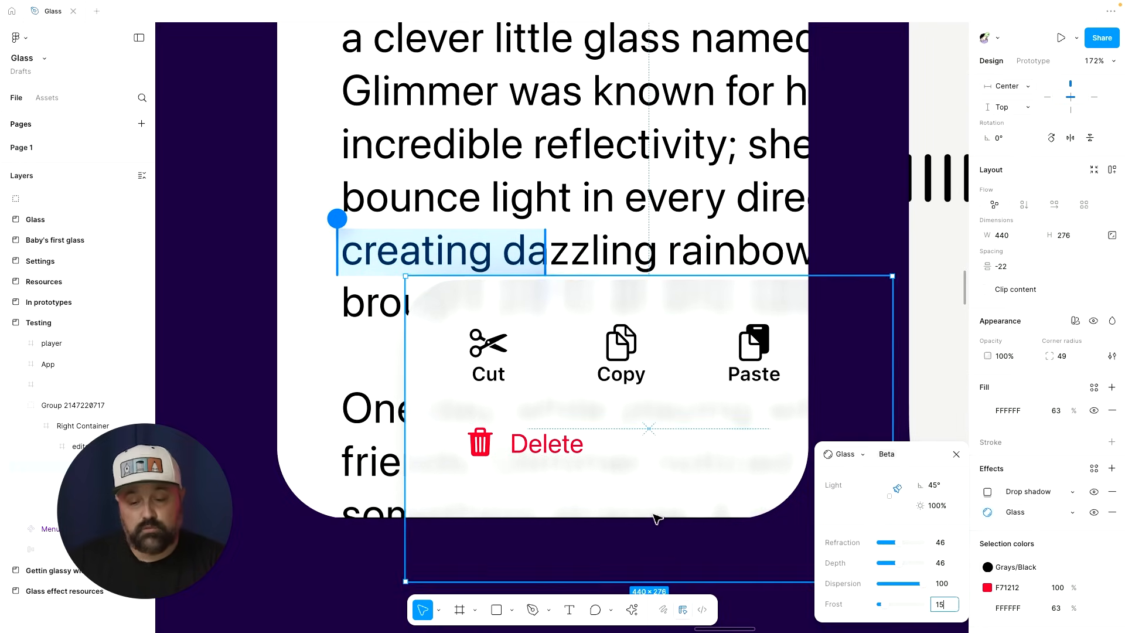
# Set the Glass effect of the Play button on the waveform card to frost 15, refraction 56, depth 95 and dispersion 100.
pyautogui.scroll(-3, 598, 469)
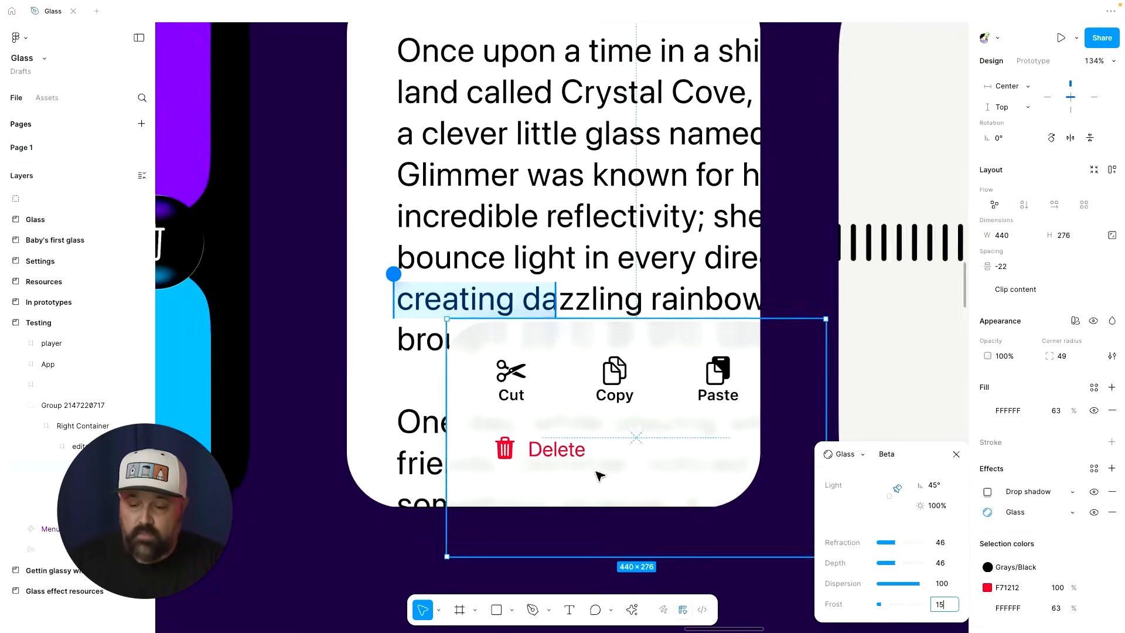
pyautogui.hscroll(3, 600, 472)
pyautogui.hscroll(6, 603, 475)
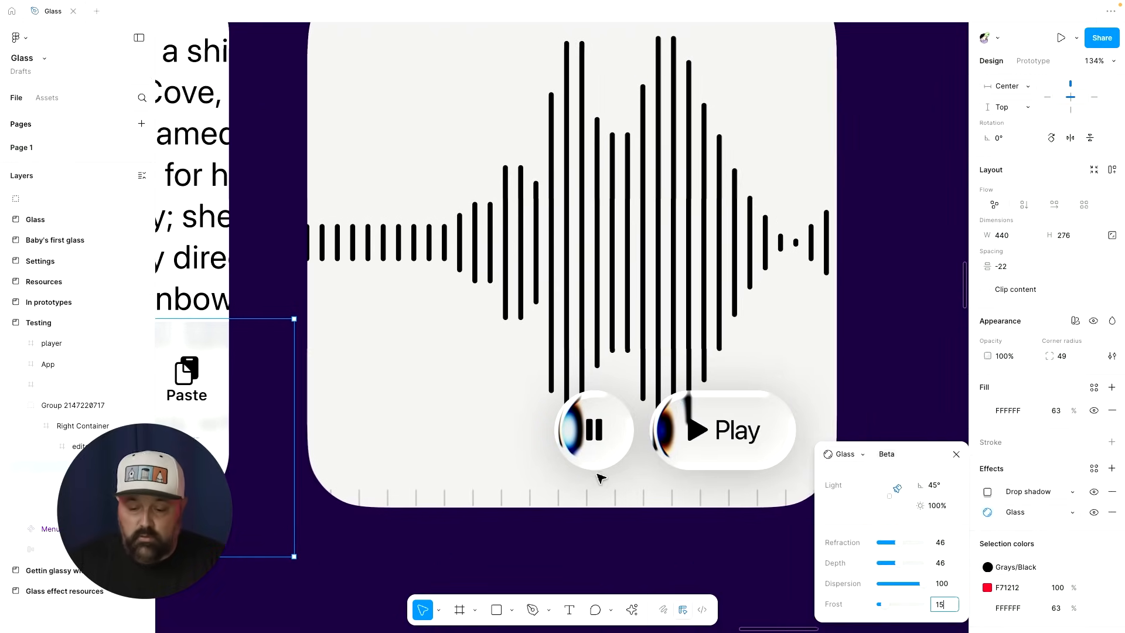
pyautogui.click(755, 417)
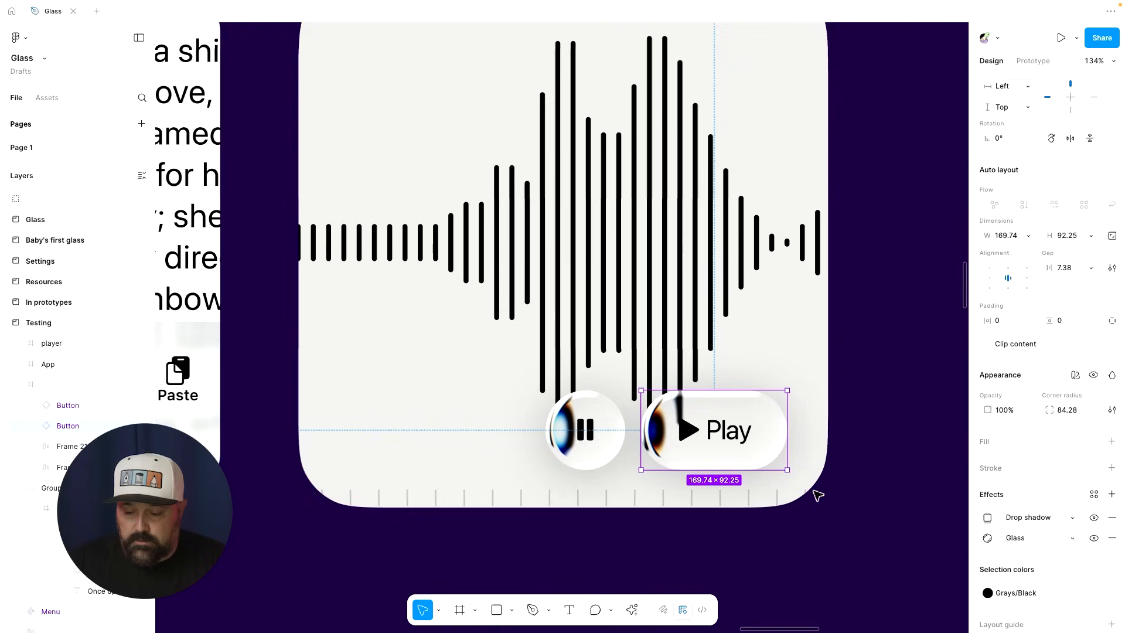
pyautogui.click(989, 537)
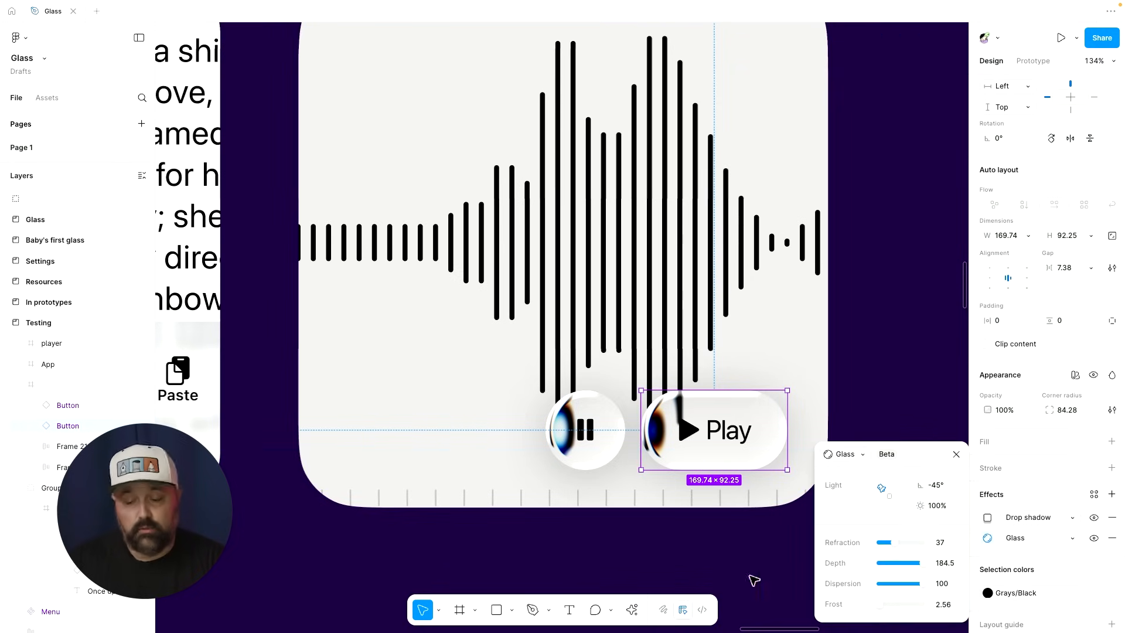
pyautogui.moveTo(880, 609)
pyautogui.mouseDown()
pyautogui.moveTo(904, 605)
pyautogui.moveTo(884, 604)
pyautogui.mouseUp()
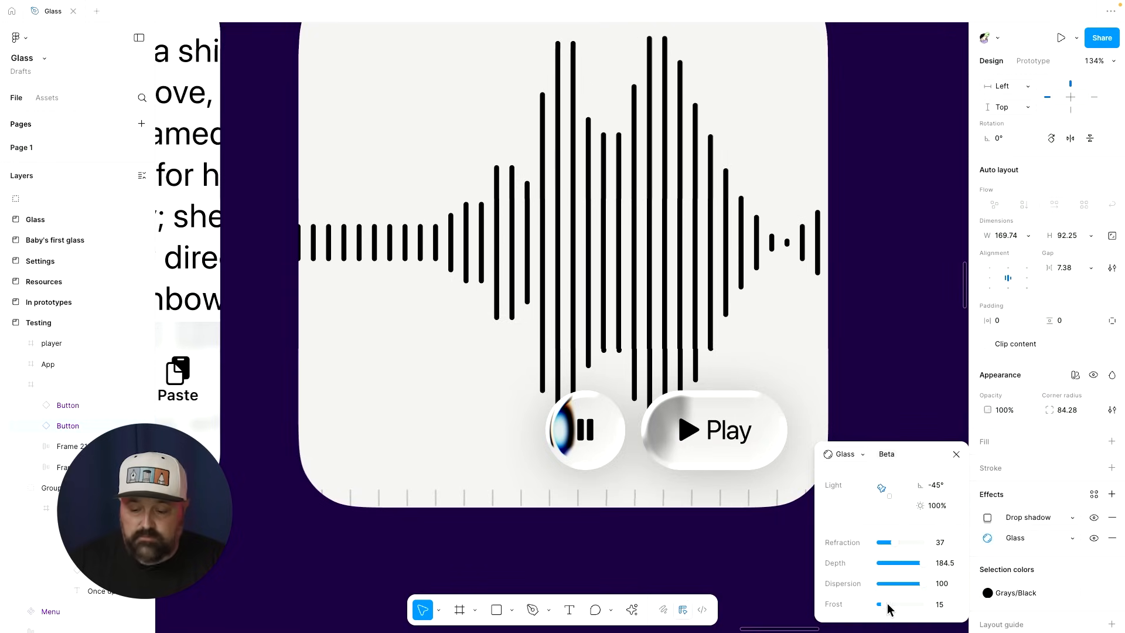
pyautogui.moveTo(891, 545); pyautogui.dragTo(926, 587)
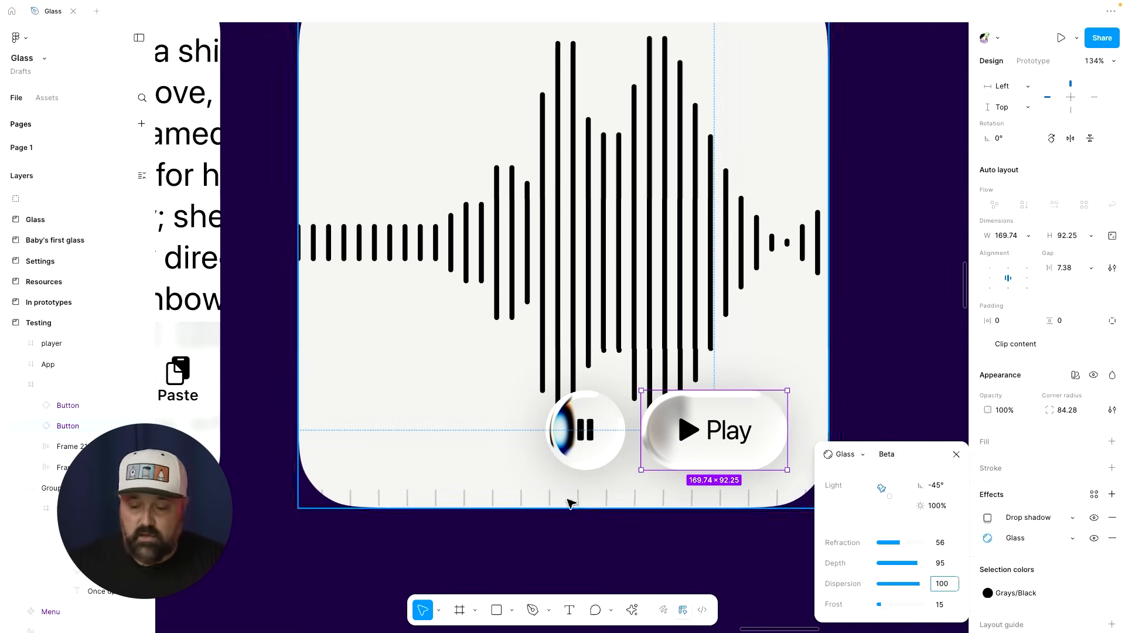
# Examine the Choose a color sheet with its color wheel and buttons in the App frame.
pyautogui.scroll(-5, 567, 502)
pyautogui.hscroll(5, 574, 504)
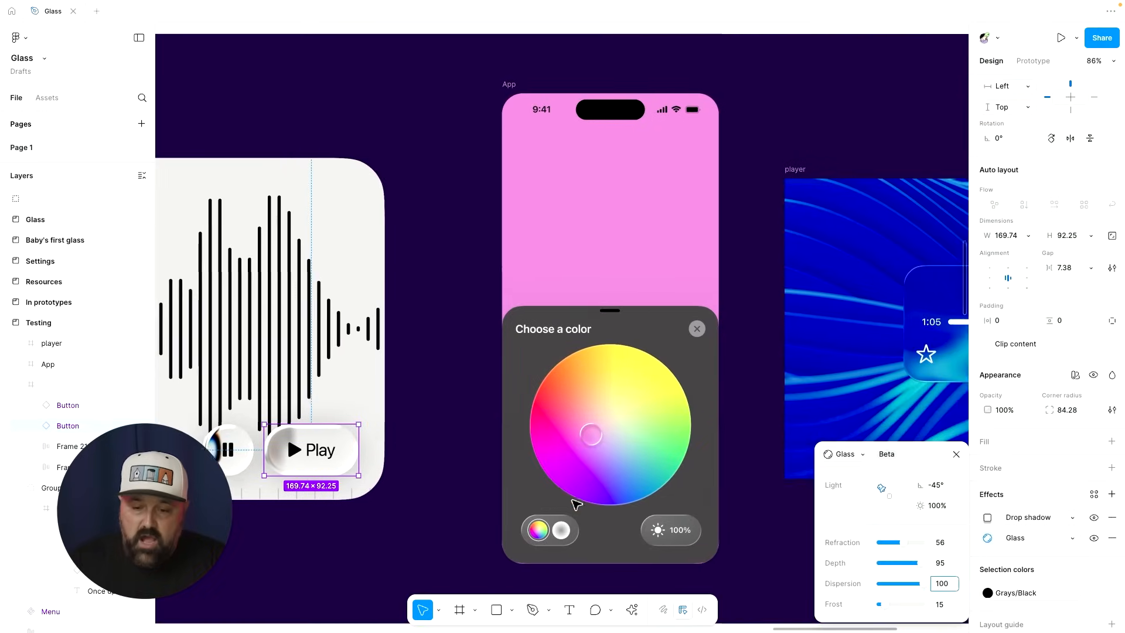
pyautogui.scroll(3, 677, 418)
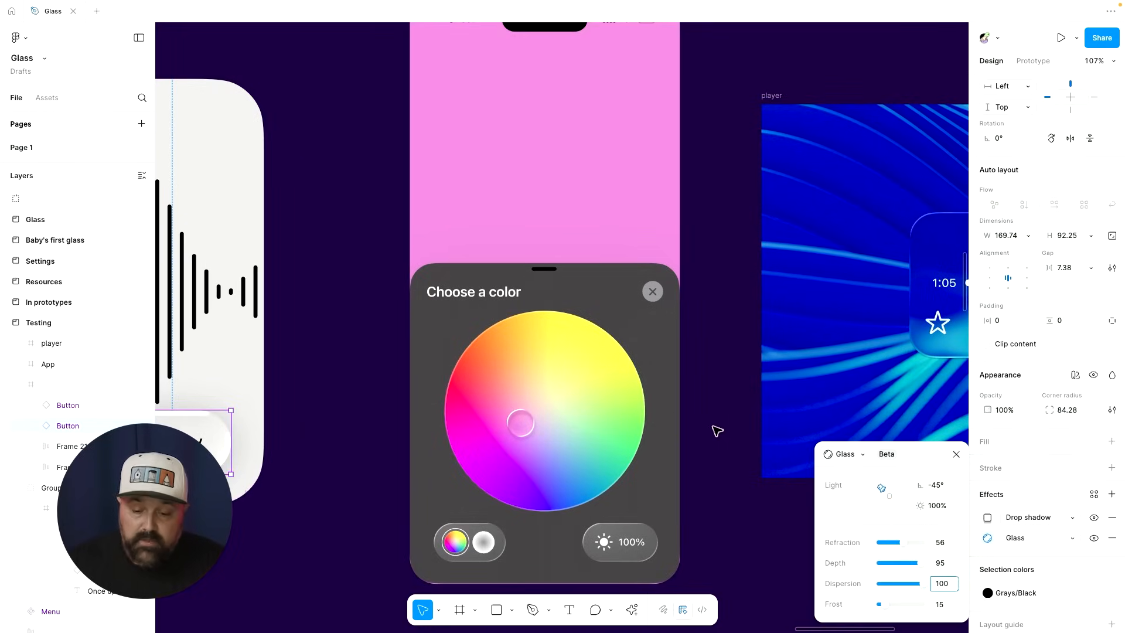
pyautogui.scroll(-1, 717, 432)
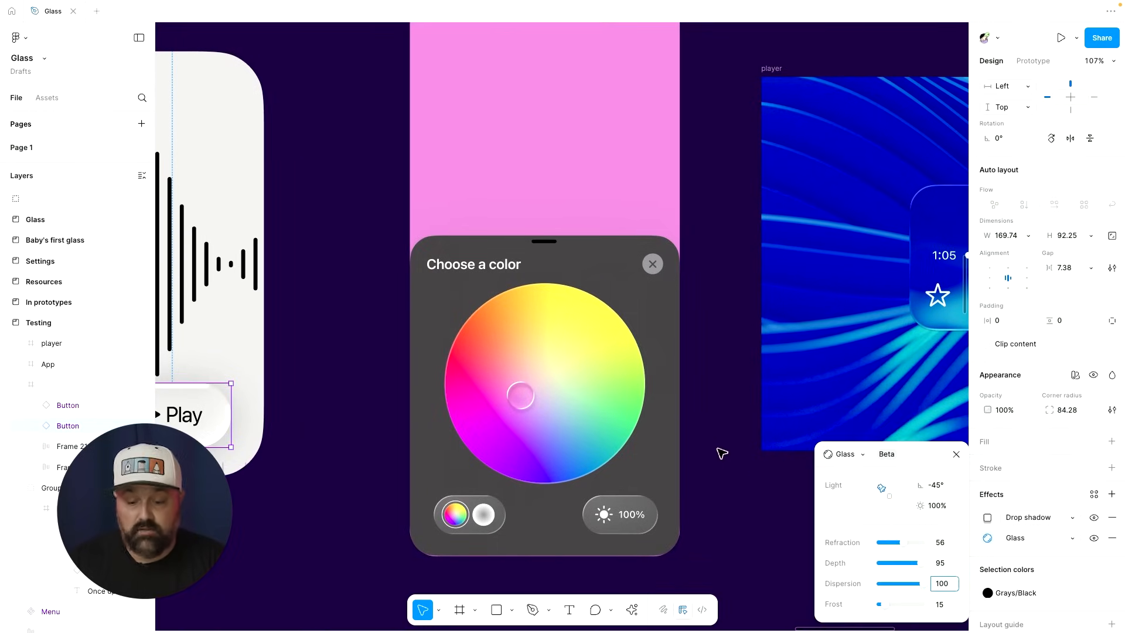
pyautogui.scroll(3, 623, 452)
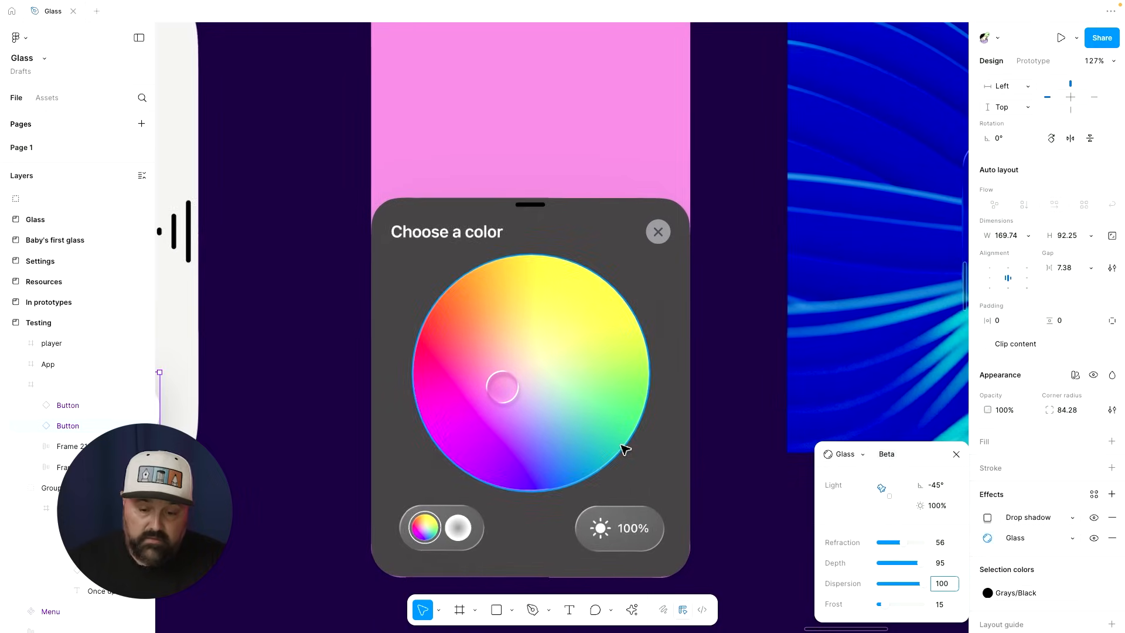
pyautogui.scroll(-2, 741, 485)
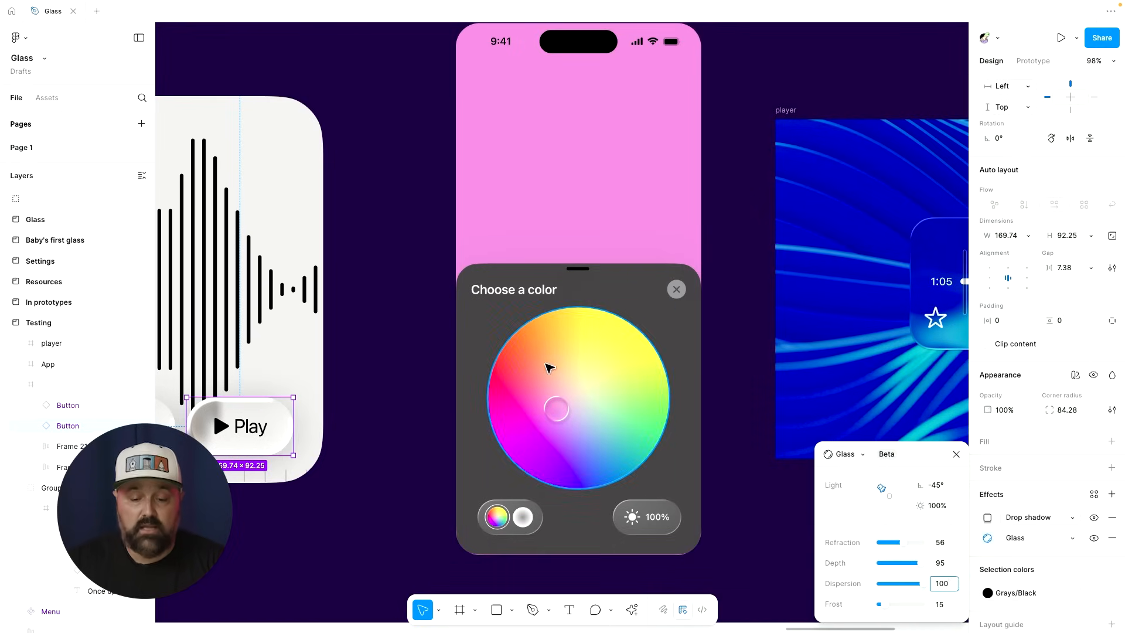
pyautogui.scroll(2, 603, 393)
pyautogui.scroll(2, 609, 394)
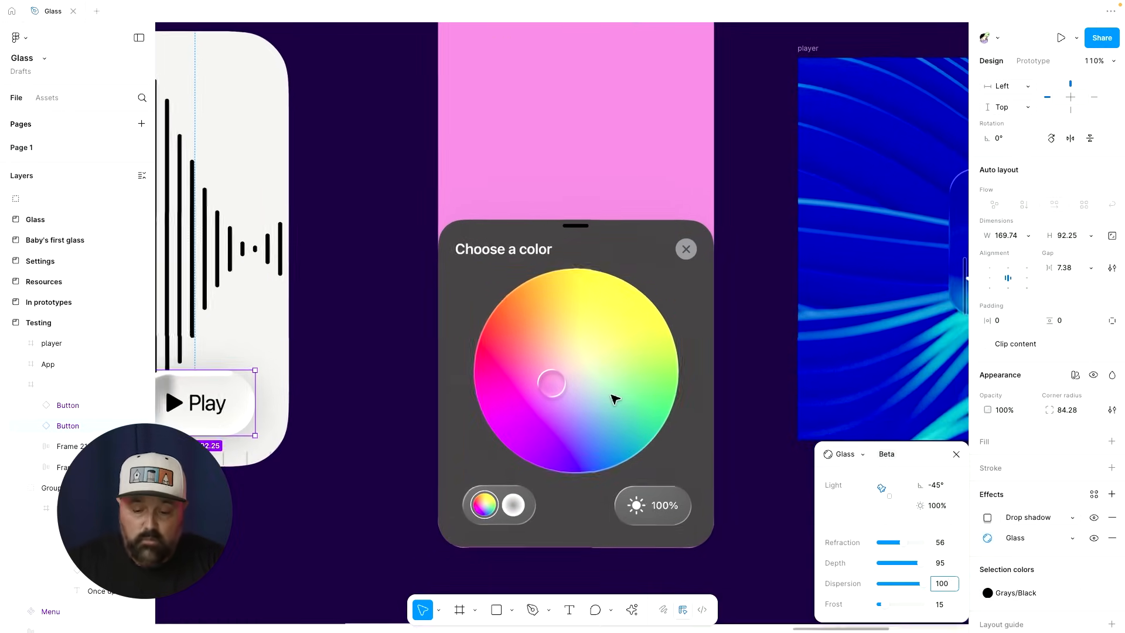
pyautogui.scroll(-1, 615, 399)
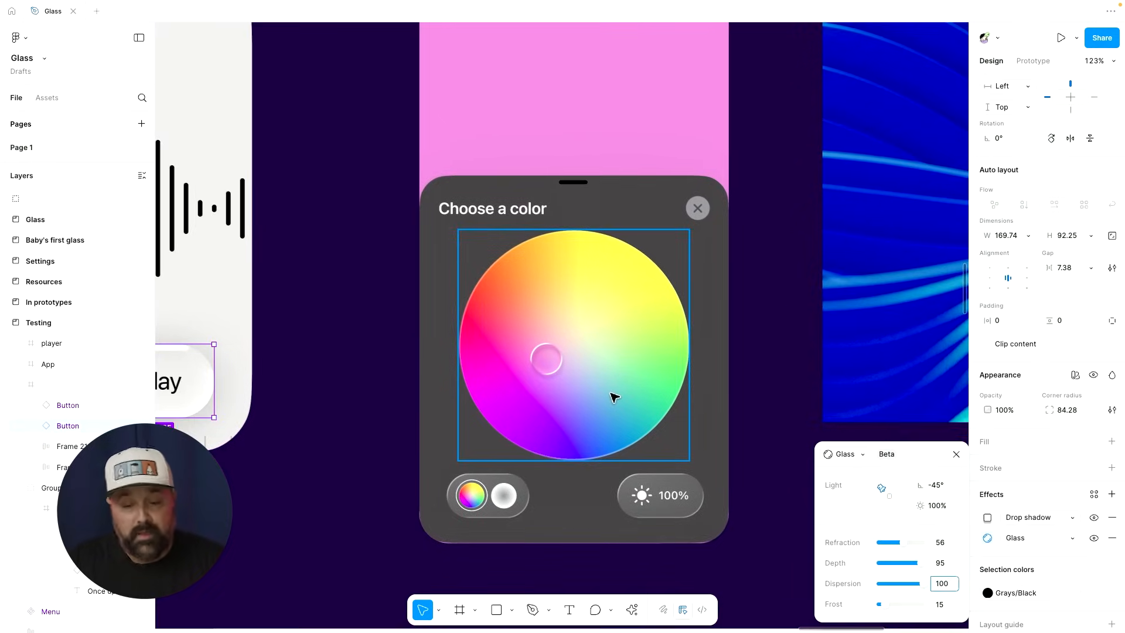
# Move the glass loupe on the color wheel to the yellow-green area, then place it in the purple area below the wheel's center.
pyautogui.hscroll(2, 610, 394)
pyautogui.click(533, 360)
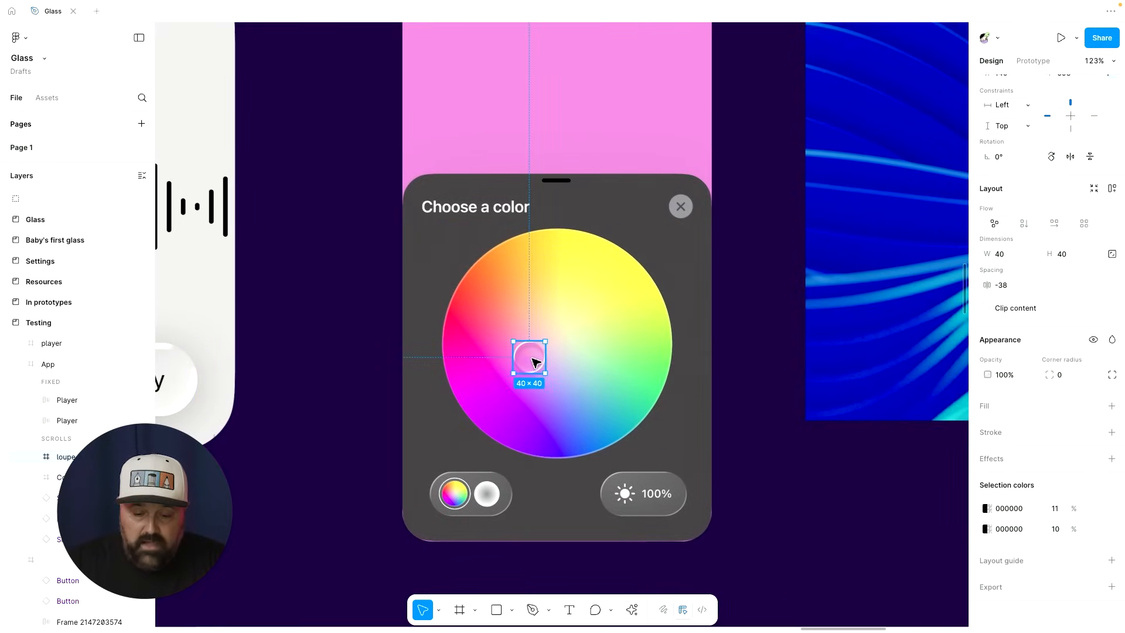
pyautogui.moveTo(535, 362); pyautogui.dragTo(618, 339)
pyautogui.scroll(1, 587, 351)
pyautogui.hscroll(1, 587, 350)
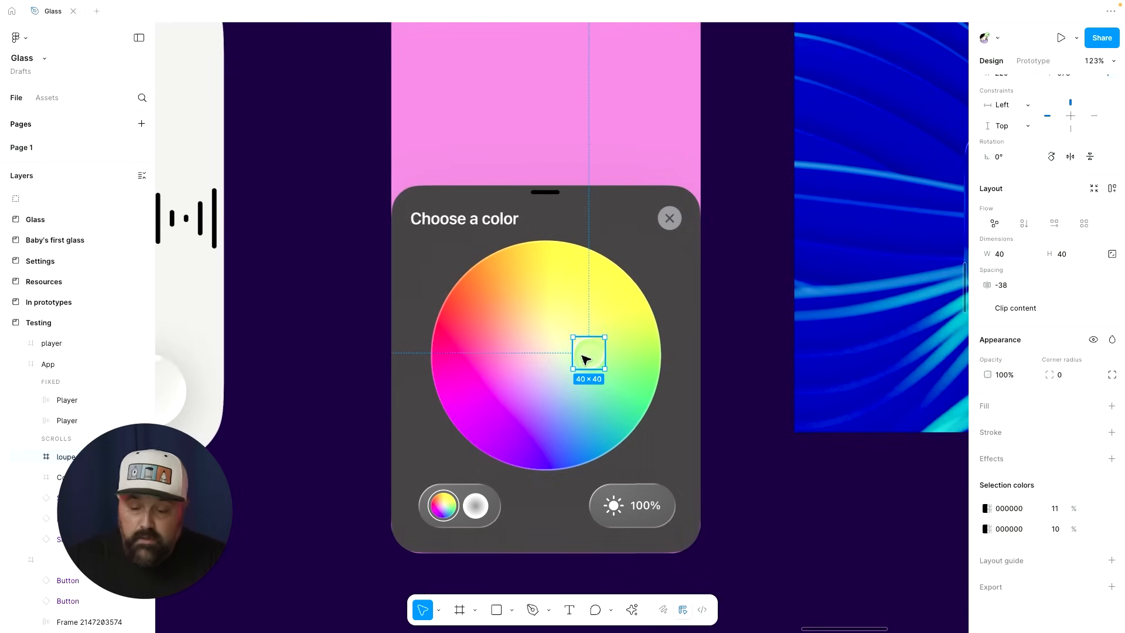
pyautogui.moveTo(595, 358); pyautogui.dragTo(450, 432)
pyautogui.scroll(3, 473, 437)
pyautogui.hscroll(1, 476, 370)
pyautogui.hscroll(1, 476, 371)
pyautogui.moveTo(516, 372); pyautogui.dragTo(515, 376)
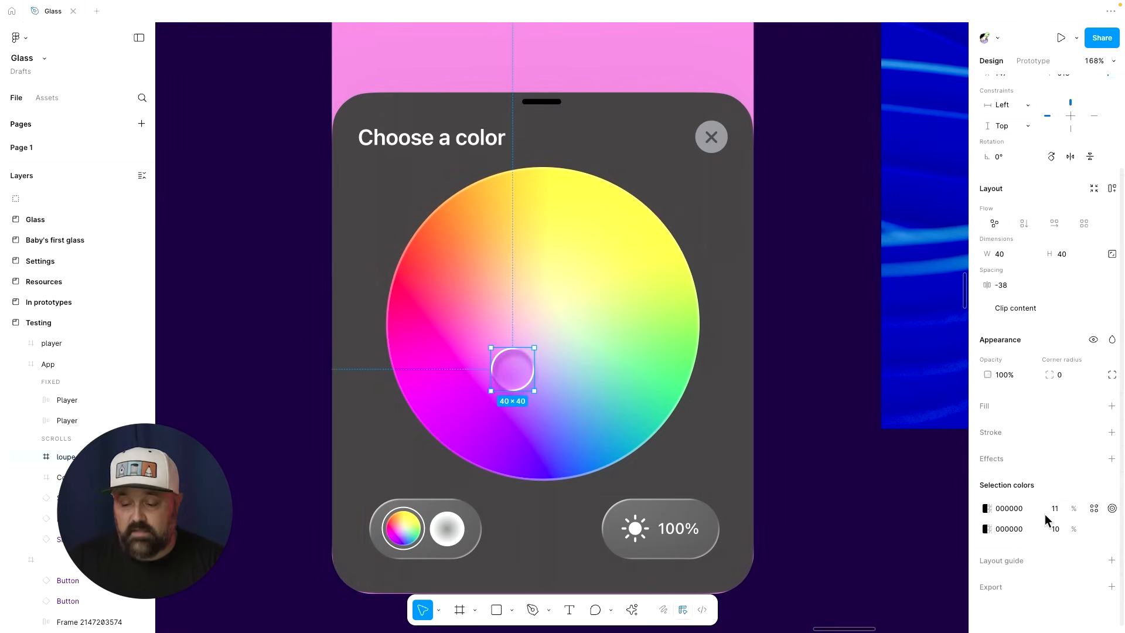
# Check the Glass effect settings of the circle inside the color wheel's loupe.
pyautogui.doubleClick(514, 371)
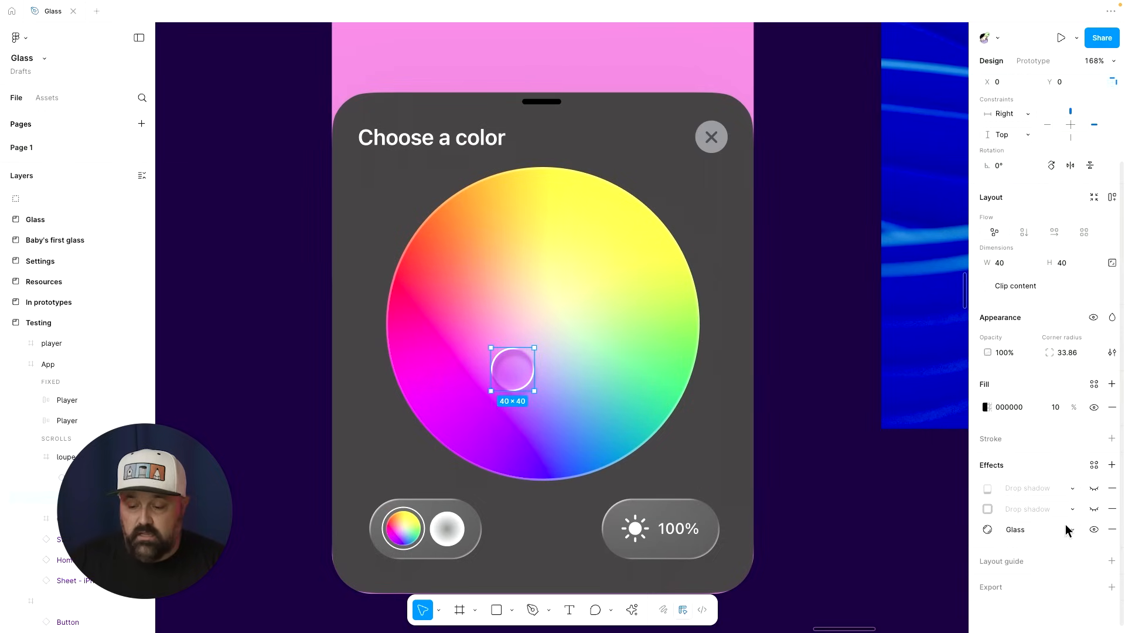
pyautogui.click(987, 530)
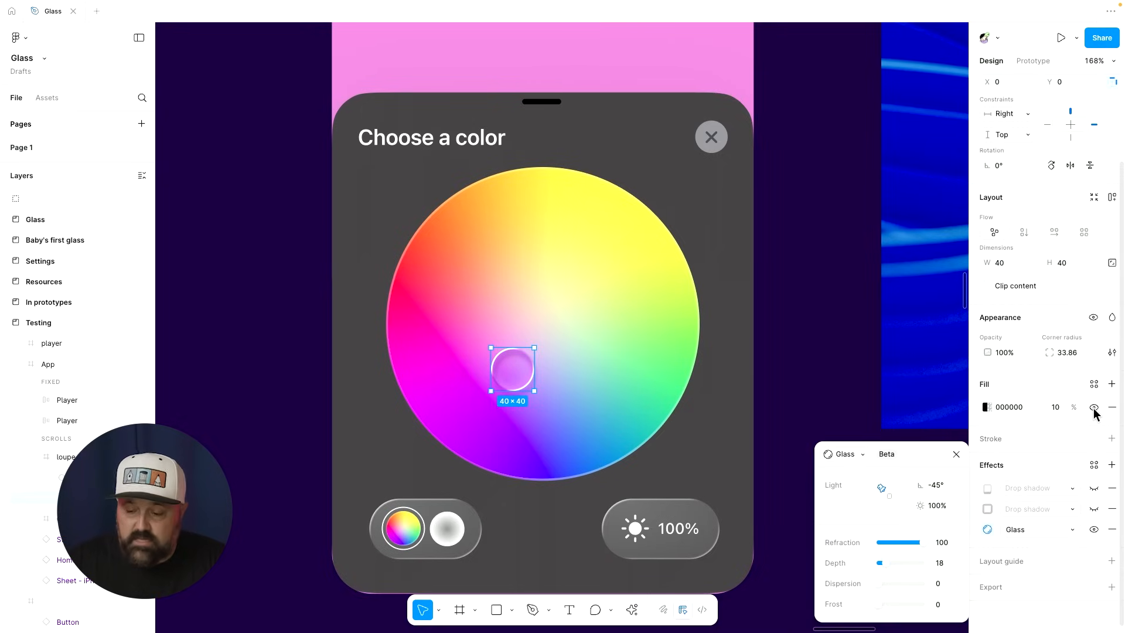
pyautogui.press('Escape')
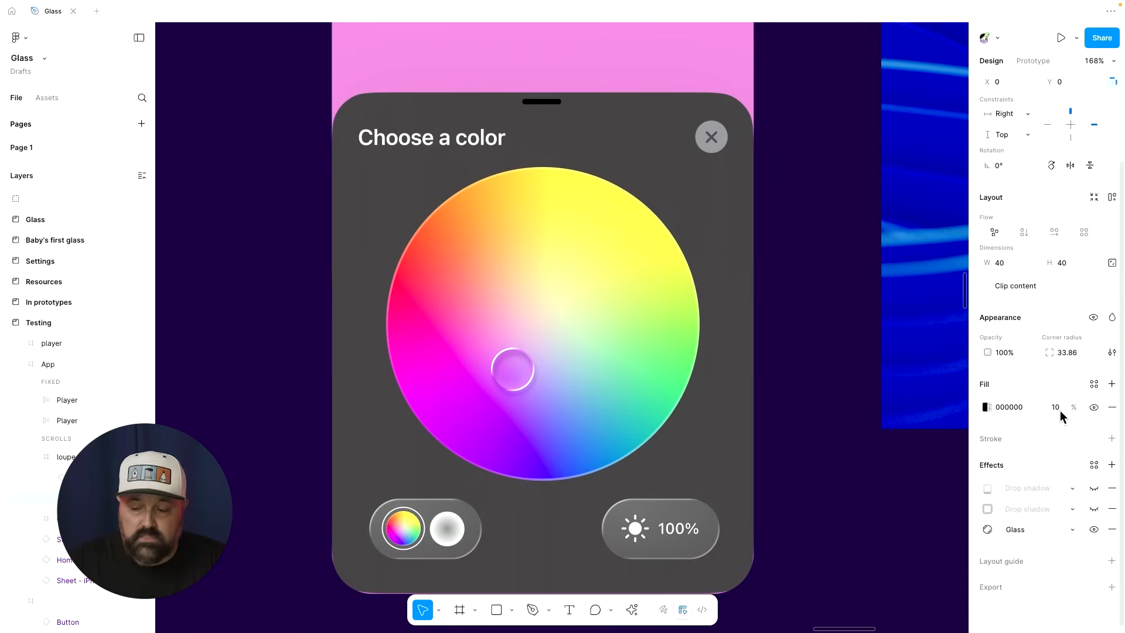
# Try the loupe circle's black fill at 20% opacity, then set it to 40%.
pyautogui.click(1060, 410)
pyautogui.write('20')
pyautogui.press('Return')
pyautogui.write('40')
pyautogui.press('Return')
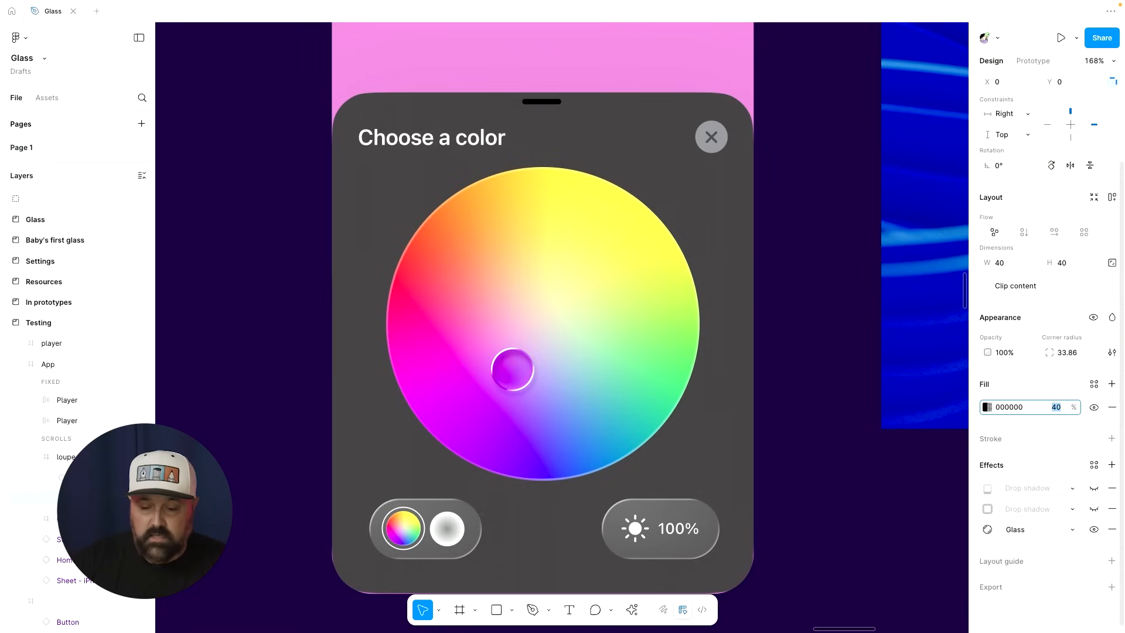
# Check which blend mode is applied to the loupe circle's black fill.
pyautogui.click(987, 406)
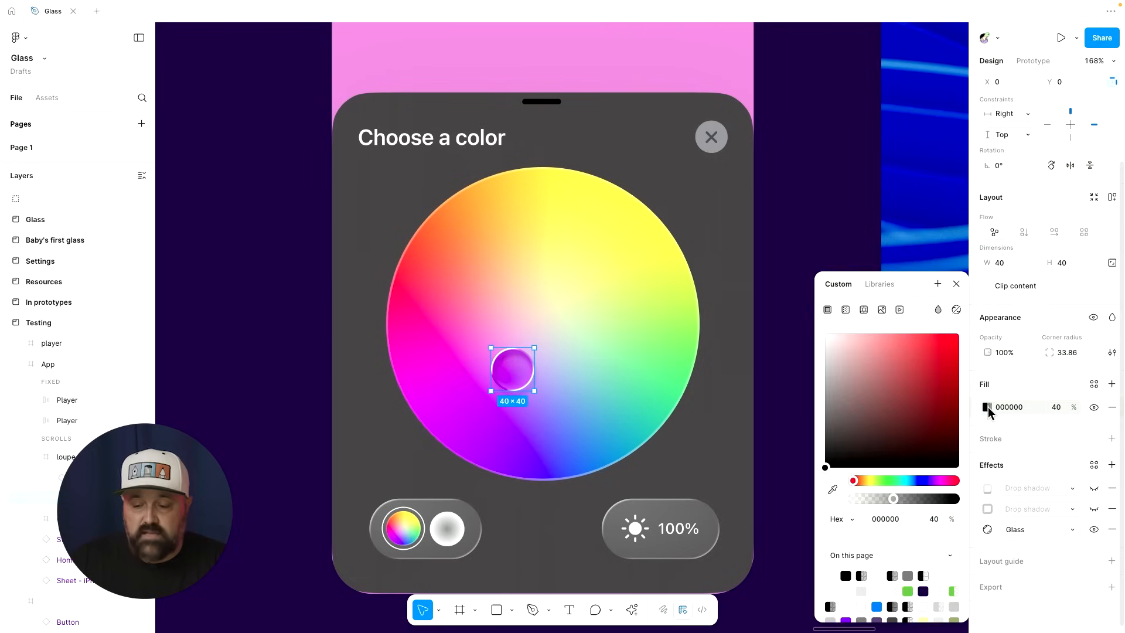
pyautogui.click(938, 309)
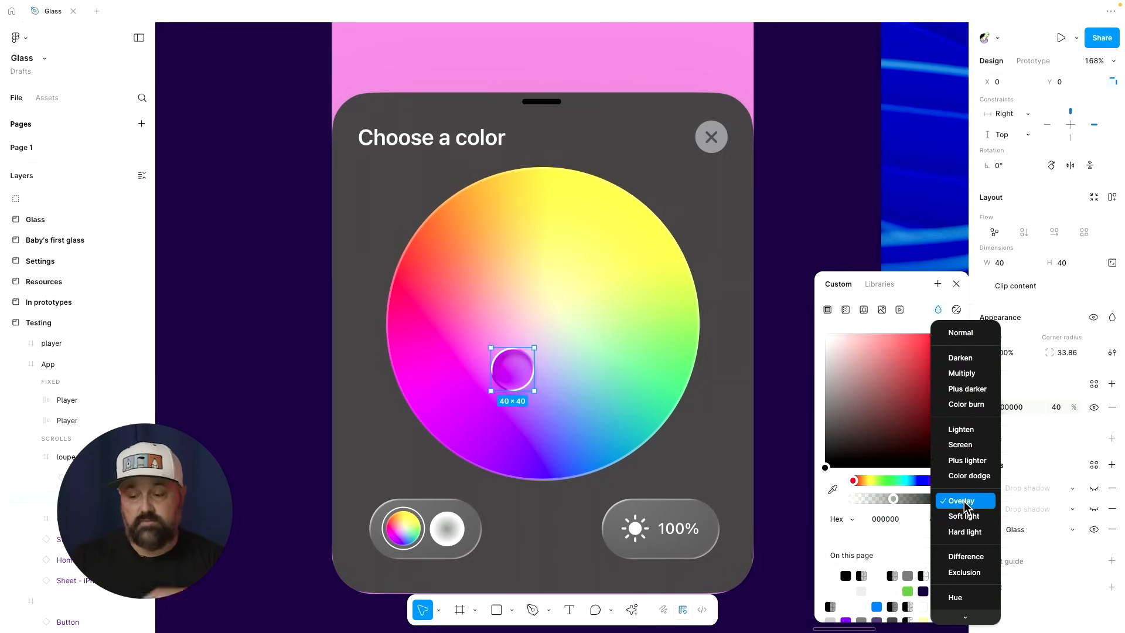
pyautogui.click(1043, 430)
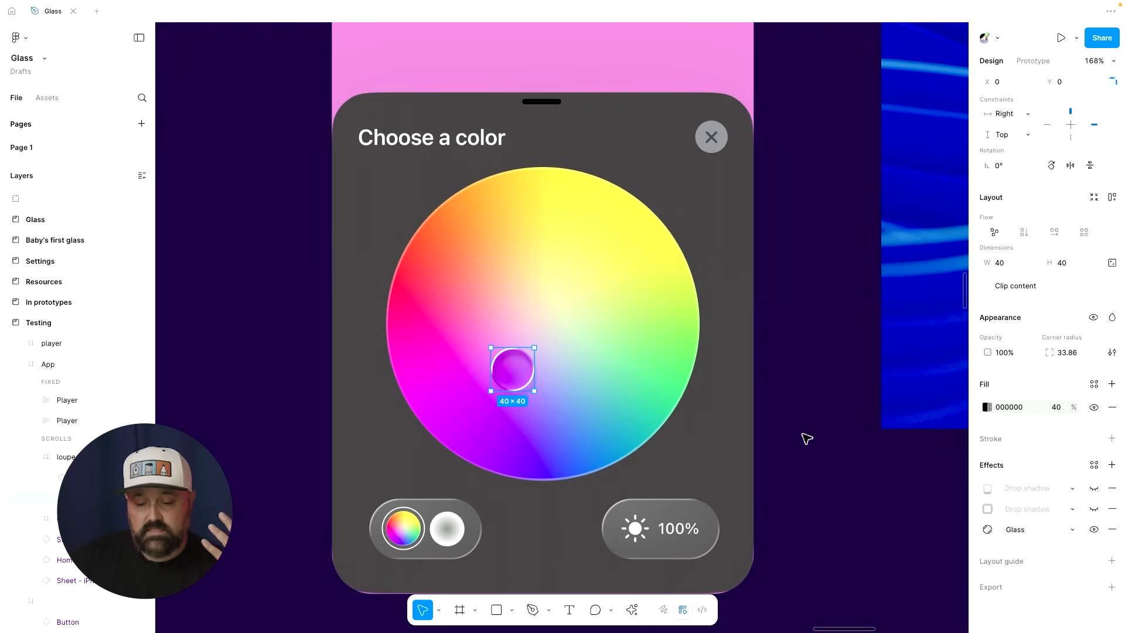
pyautogui.moveTo(520, 387)
pyautogui.mouseDown()
pyautogui.moveTo(554, 372)
pyautogui.moveTo(519, 392)
pyautogui.mouseUp()
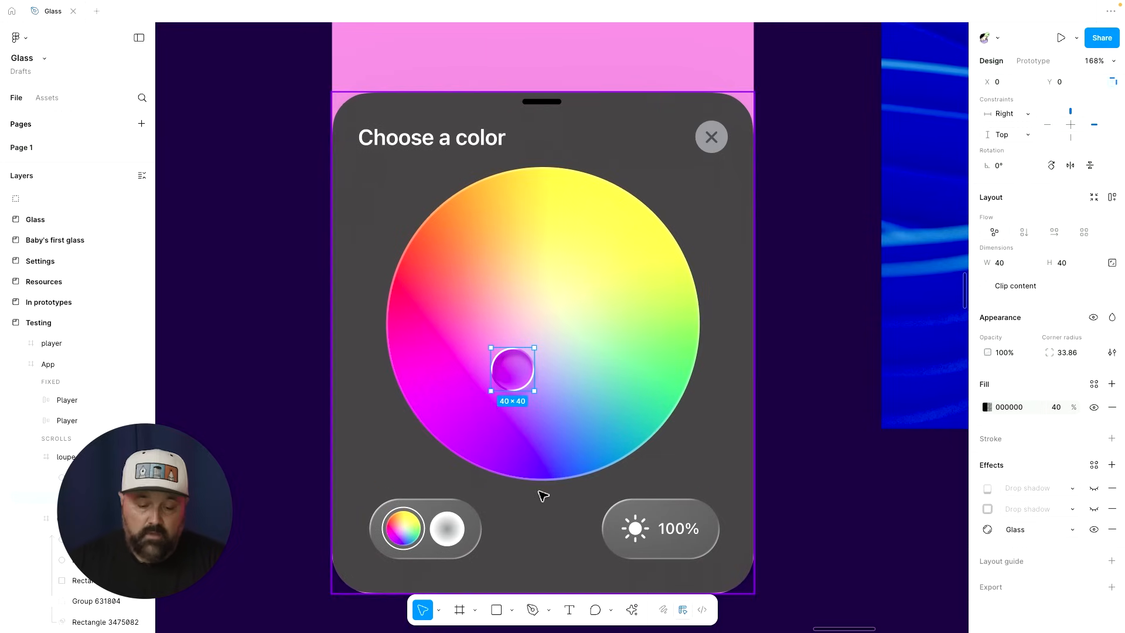
# Hide the radial fill of the 100% brightness button under the color wheel, and show it again.
pyautogui.click(609, 539)
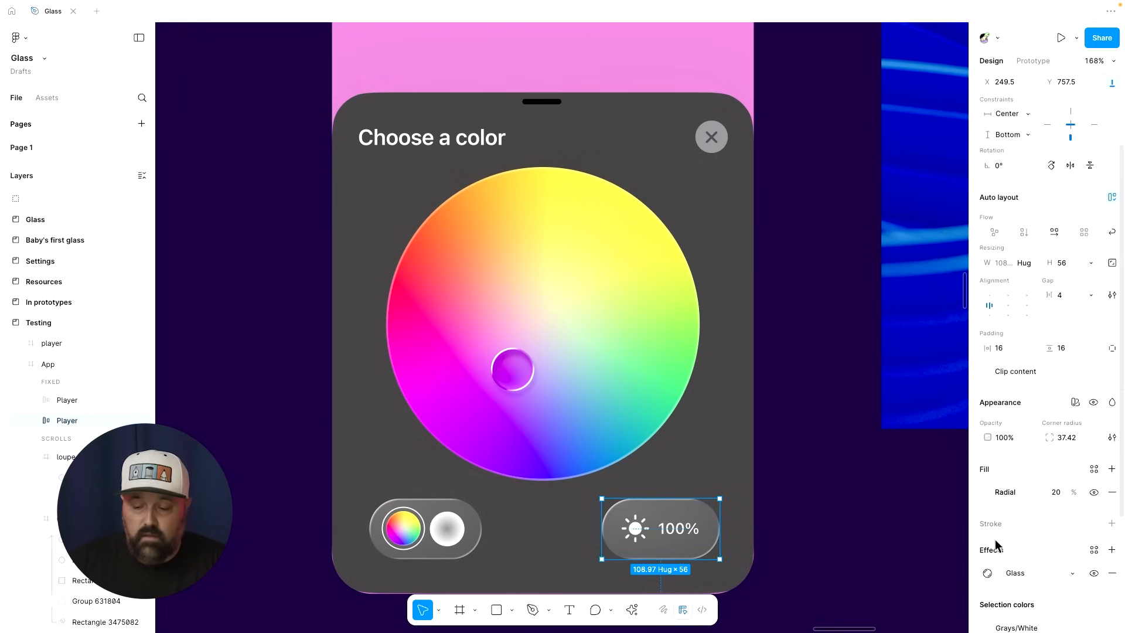
pyautogui.scroll(-3, 996, 537)
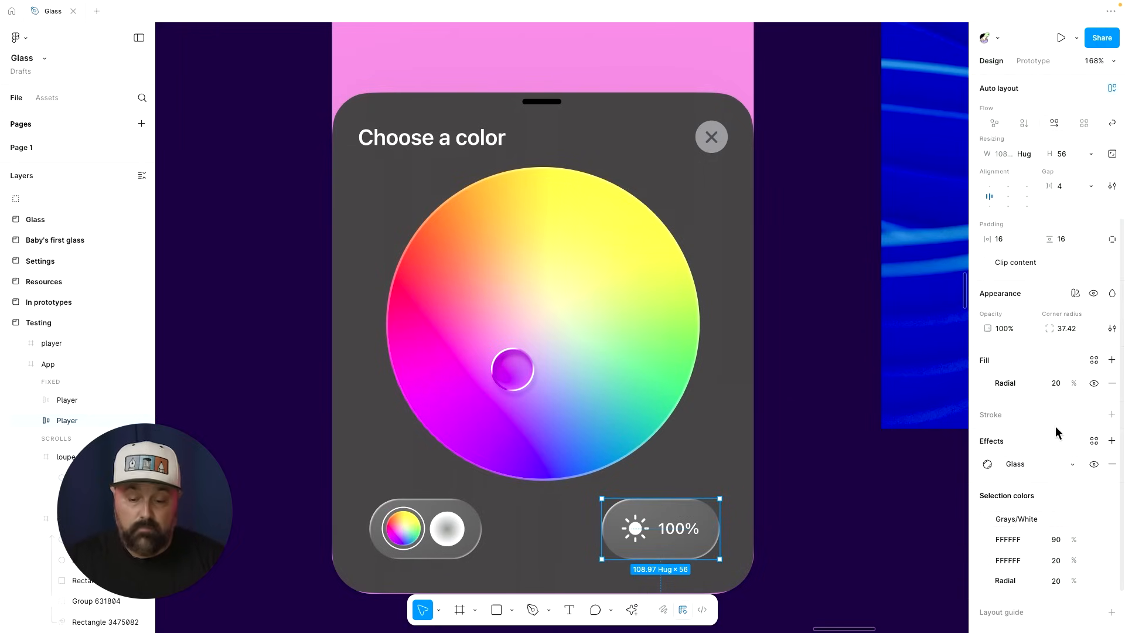
pyautogui.click(1092, 384)
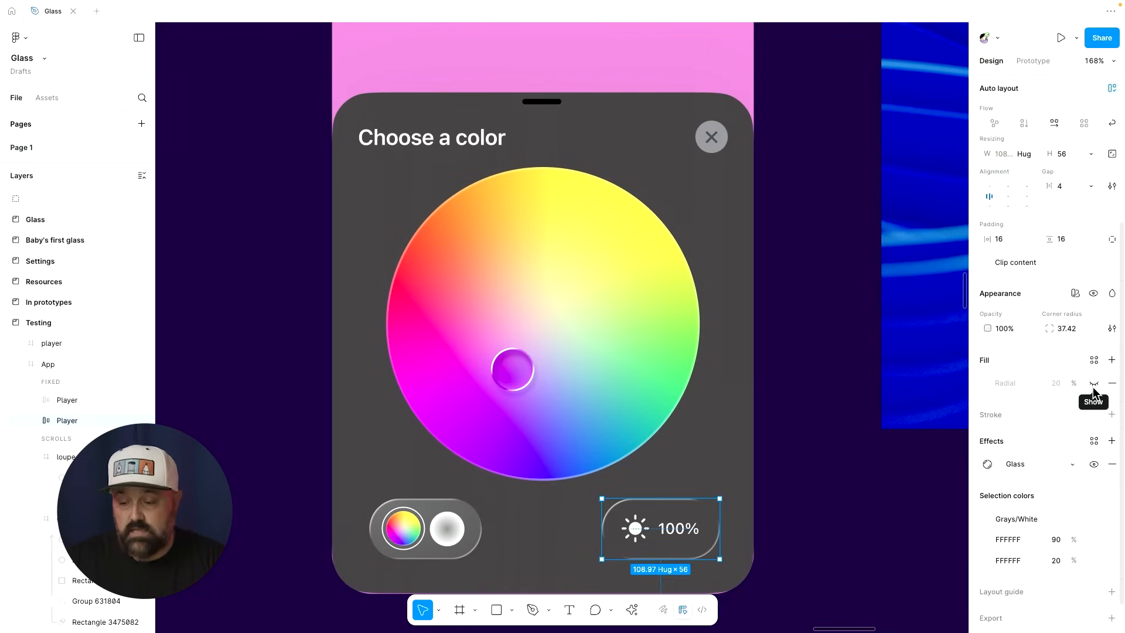
pyautogui.click(1093, 385)
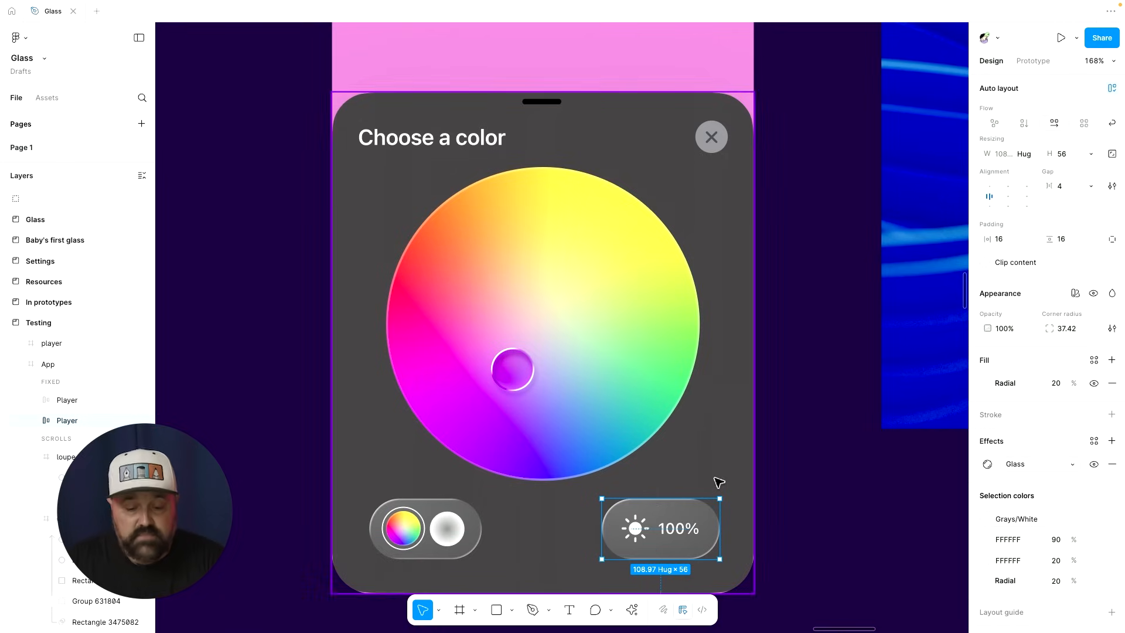
# Set the corner radius of the Transport frame in the player design to 32 and view its corner smoothing setting.
pyautogui.scroll(-3, 744, 530)
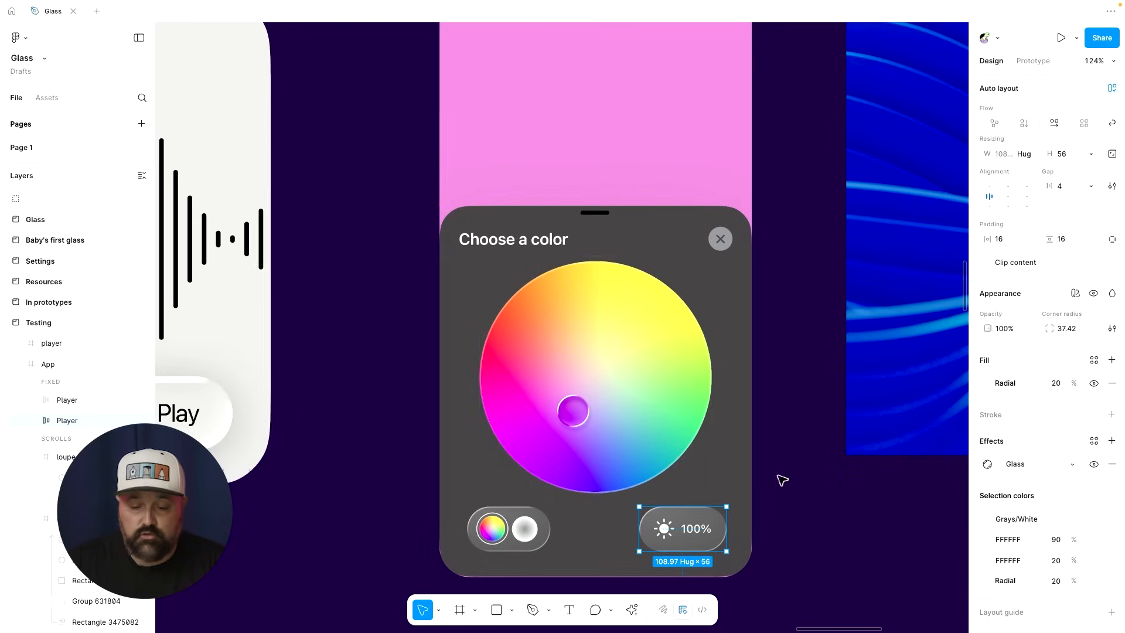
pyautogui.hscroll(1, 689, 465)
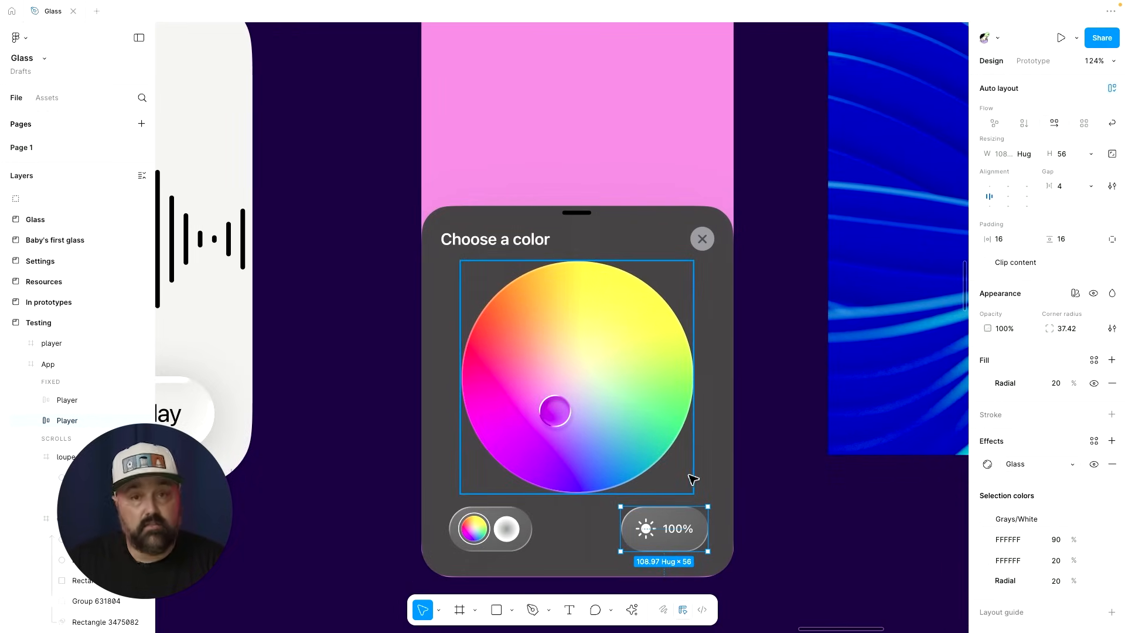
pyautogui.hscroll(2, 693, 477)
pyautogui.hscroll(10, 693, 477)
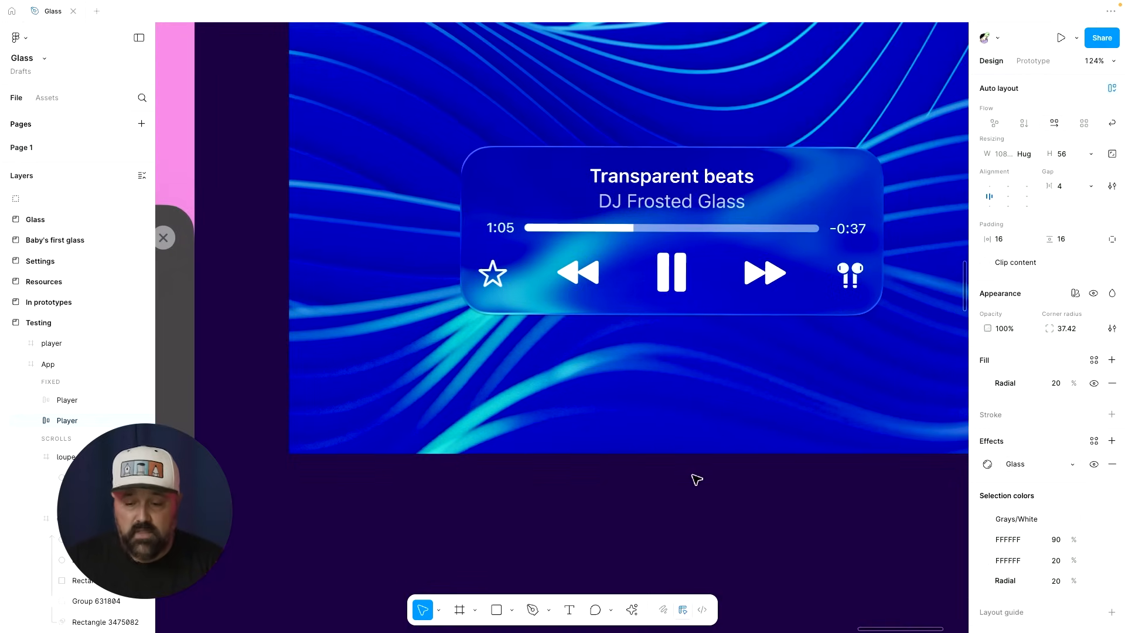
pyautogui.hscroll(1, 691, 478)
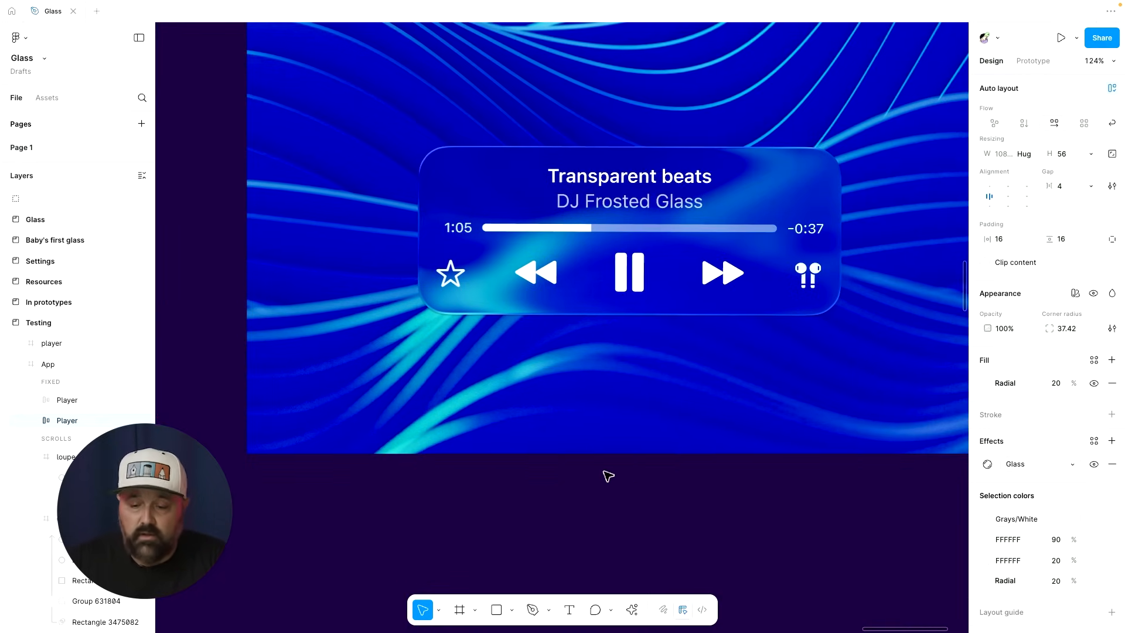
pyautogui.scroll(1, 668, 463)
pyautogui.click(667, 281)
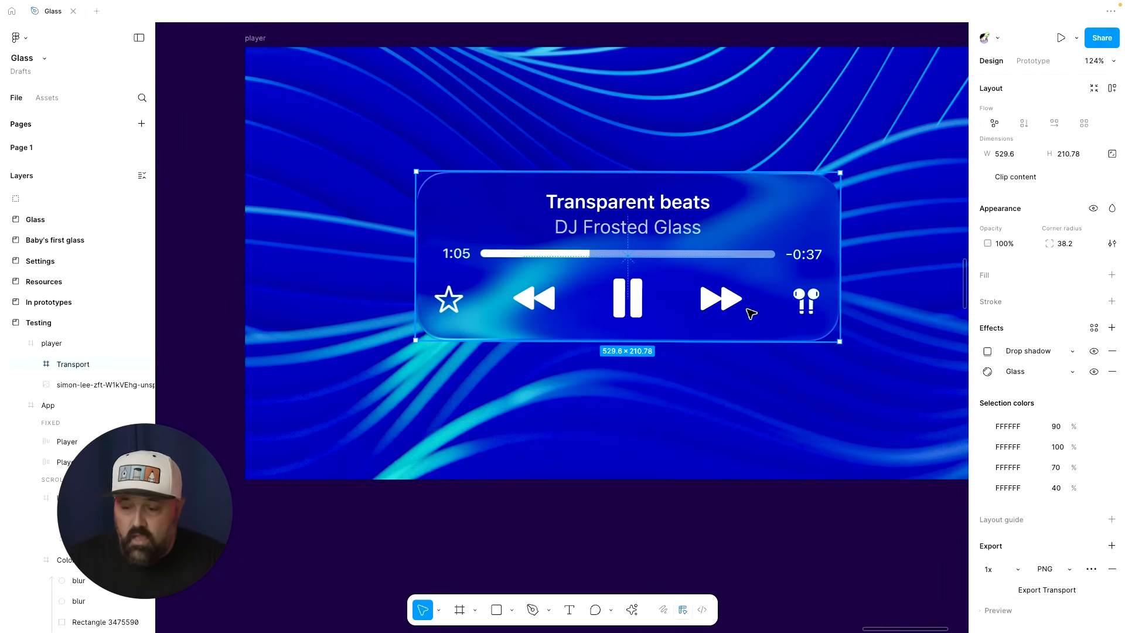
pyautogui.scroll(-1, 1083, 523)
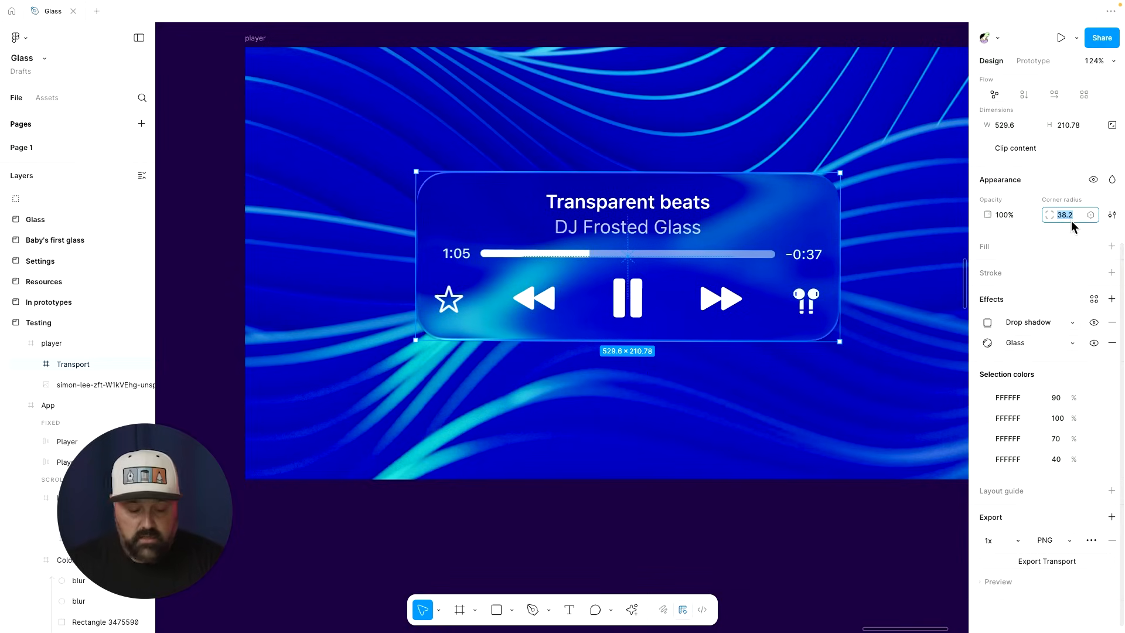
pyautogui.write('32')
pyautogui.press('Tab')
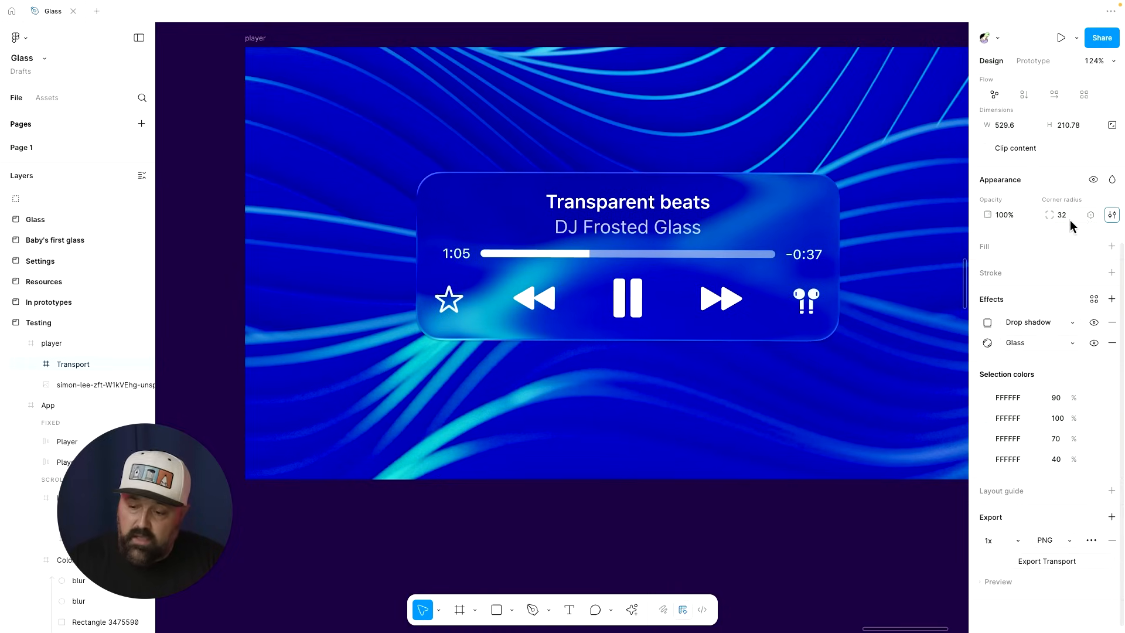
pyautogui.click(1091, 215)
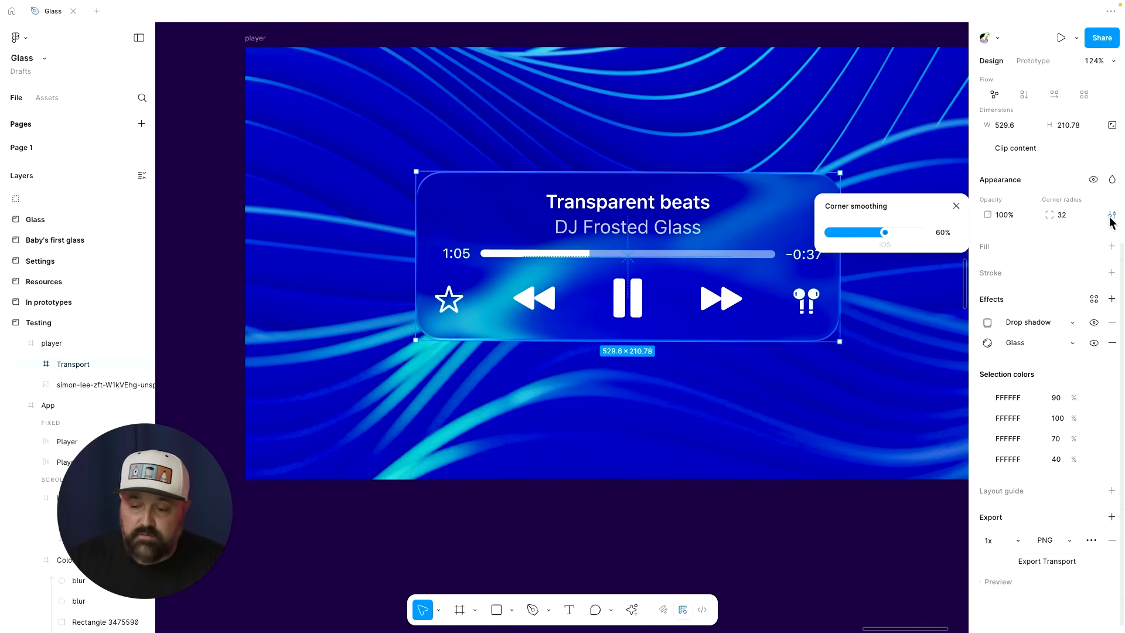
pyautogui.click(1076, 220)
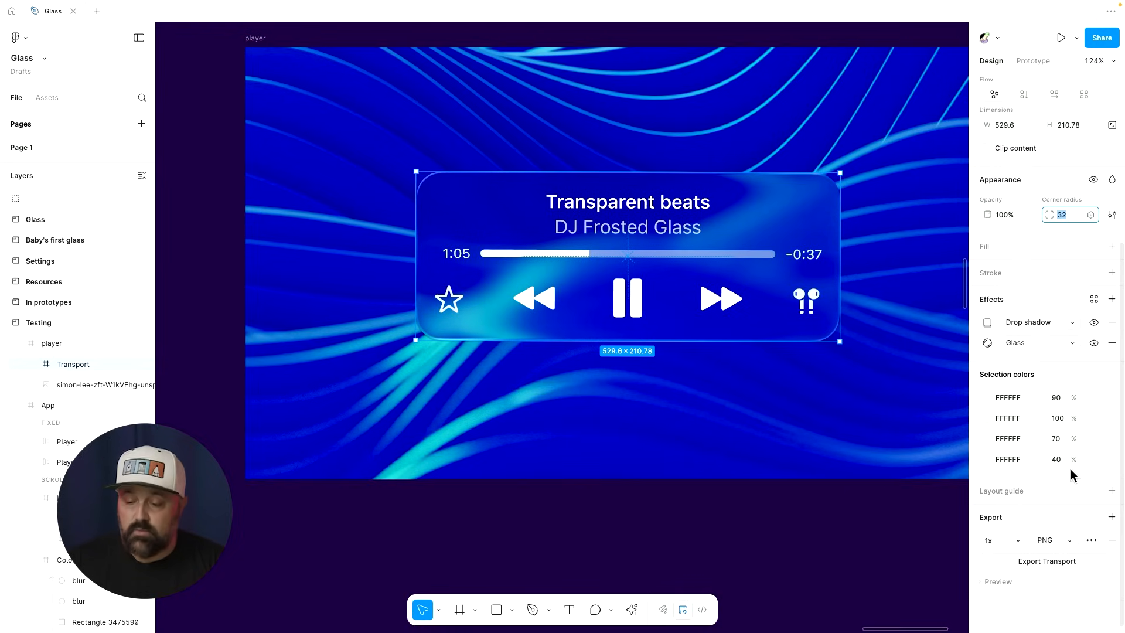
# Remove the Glass effect from the Transport frame and show its individual corner radii.
pyautogui.click(1112, 342)
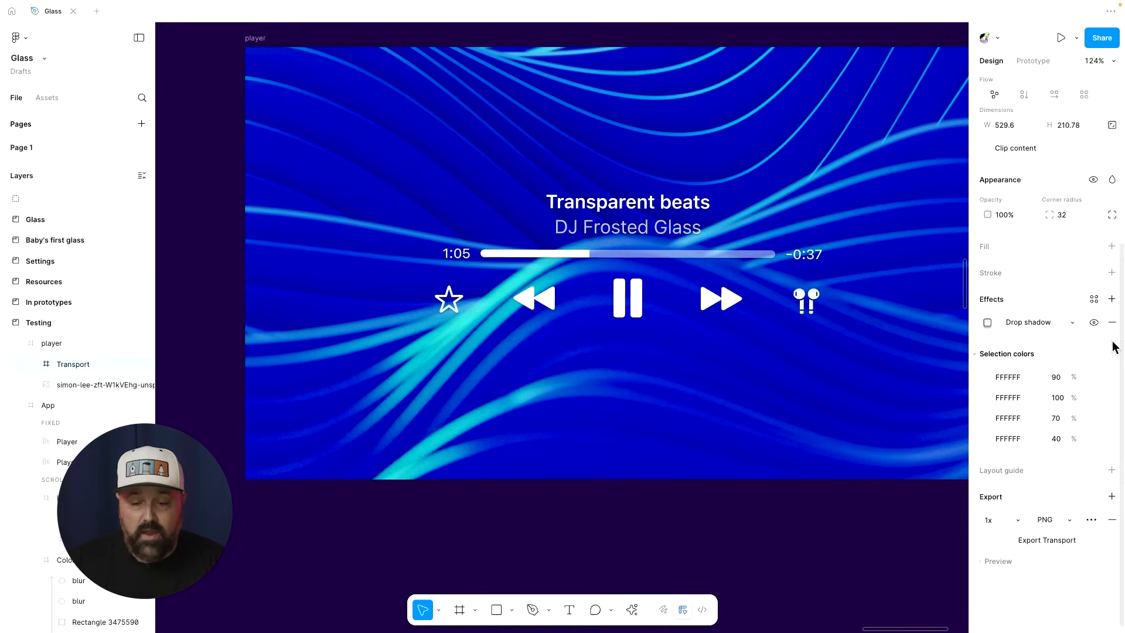
pyautogui.click(1083, 220)
pyautogui.click(1112, 216)
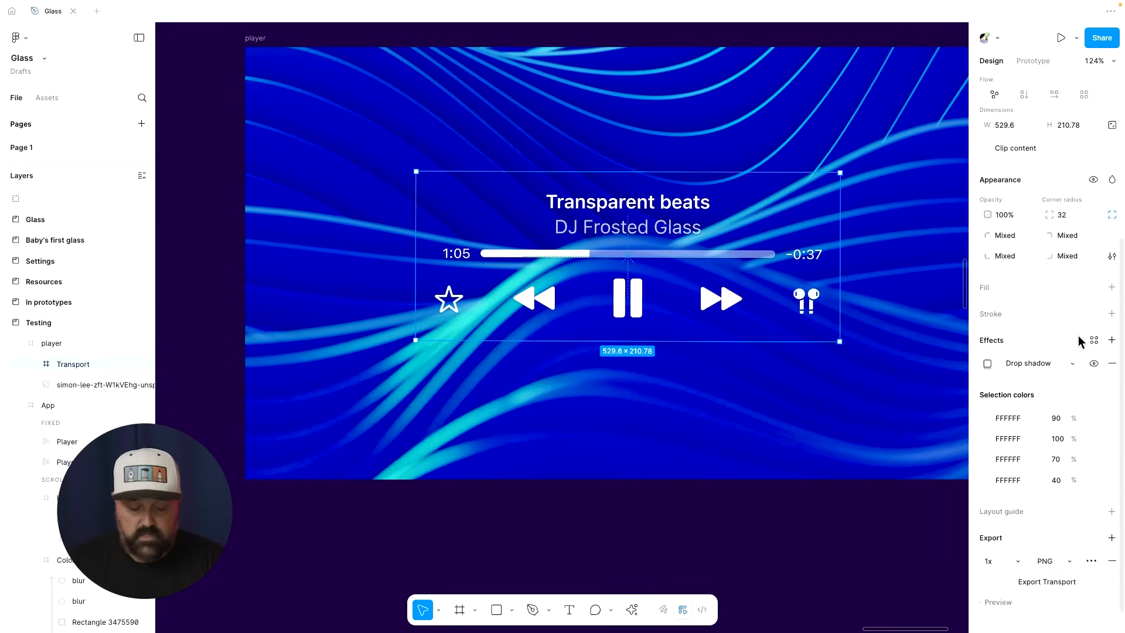
# Undo the Glass effect removal and the corner radius change on the Transport frame.
pyautogui.press('super+z')
pyautogui.press('super+z')
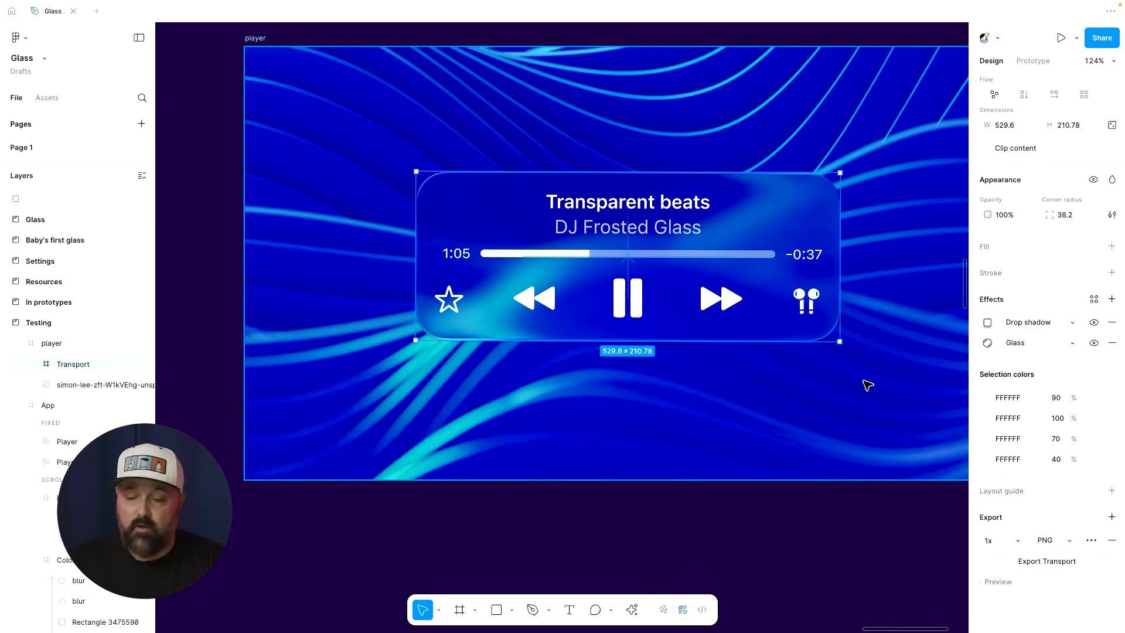
pyautogui.press('super+z')
pyautogui.scroll(-2, 802, 366)
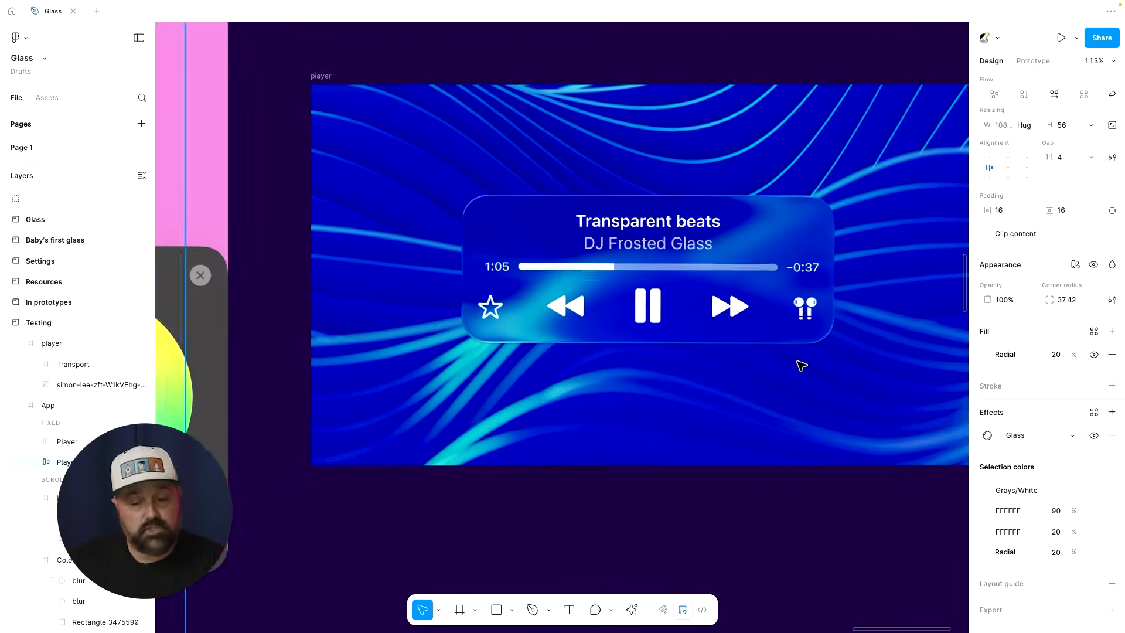
# Select the round play button on the Circuit Bloom card in the Scroll view frame and examine its glass edge up close.
pyautogui.hscroll(4, 799, 367)
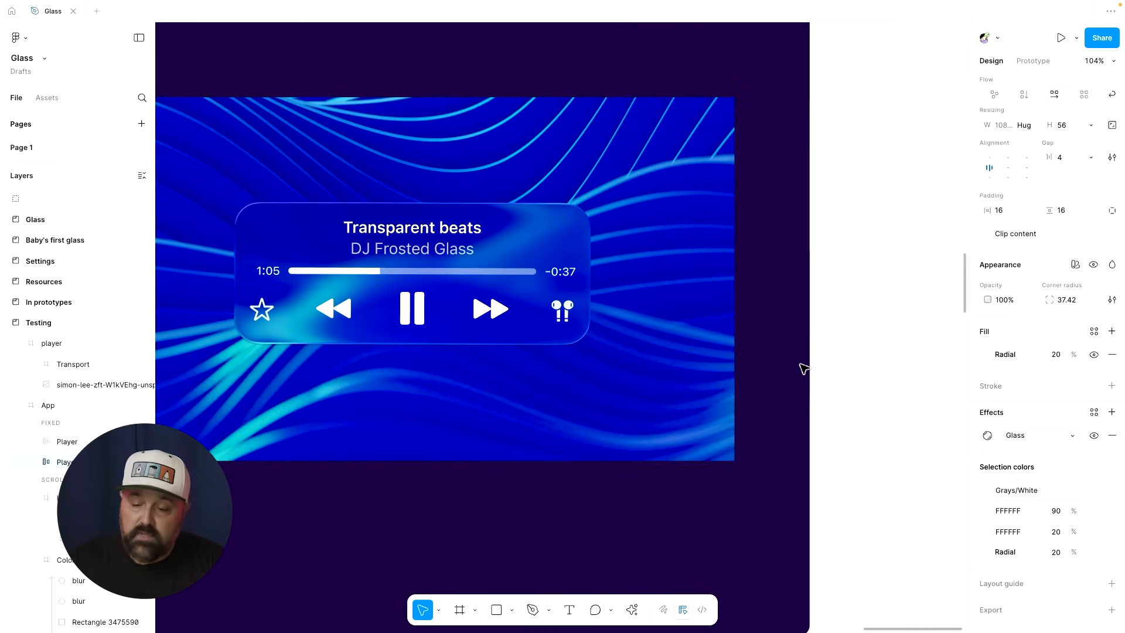
pyautogui.scroll(-5, 802, 368)
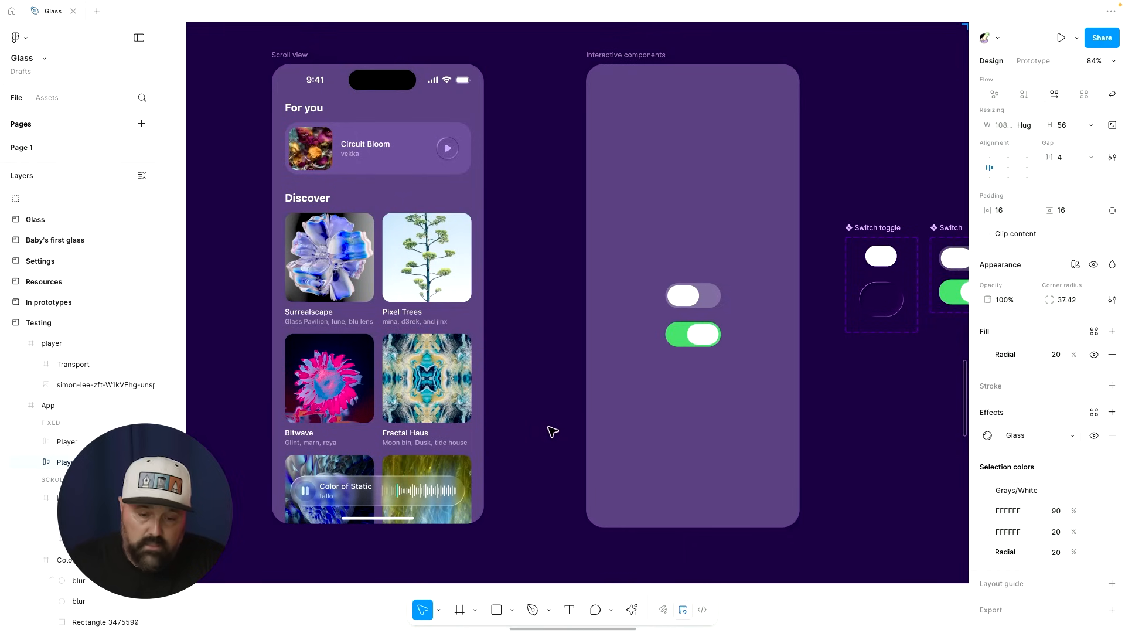
pyautogui.hscroll(-2, 552, 432)
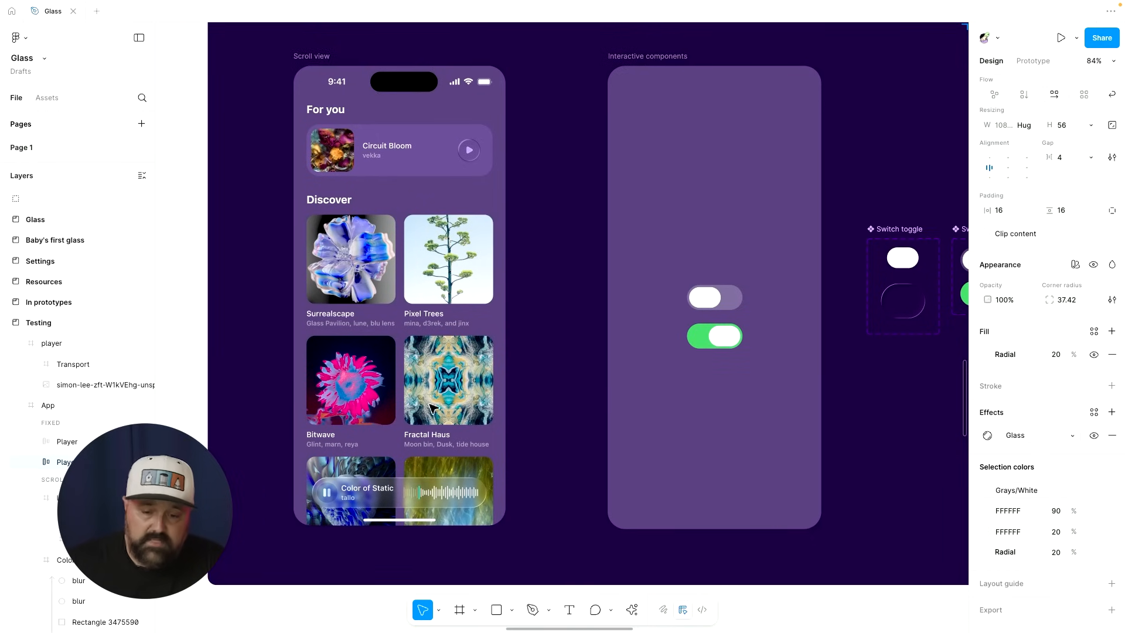
pyautogui.scroll(3, 296, 349)
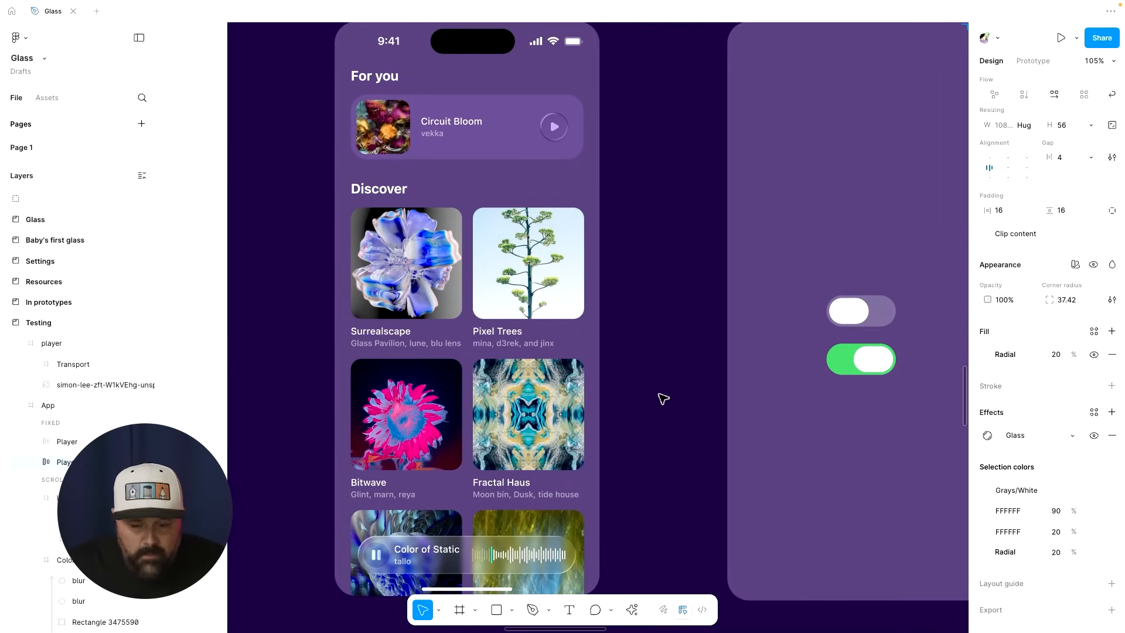
pyautogui.scroll(2, 432, 83)
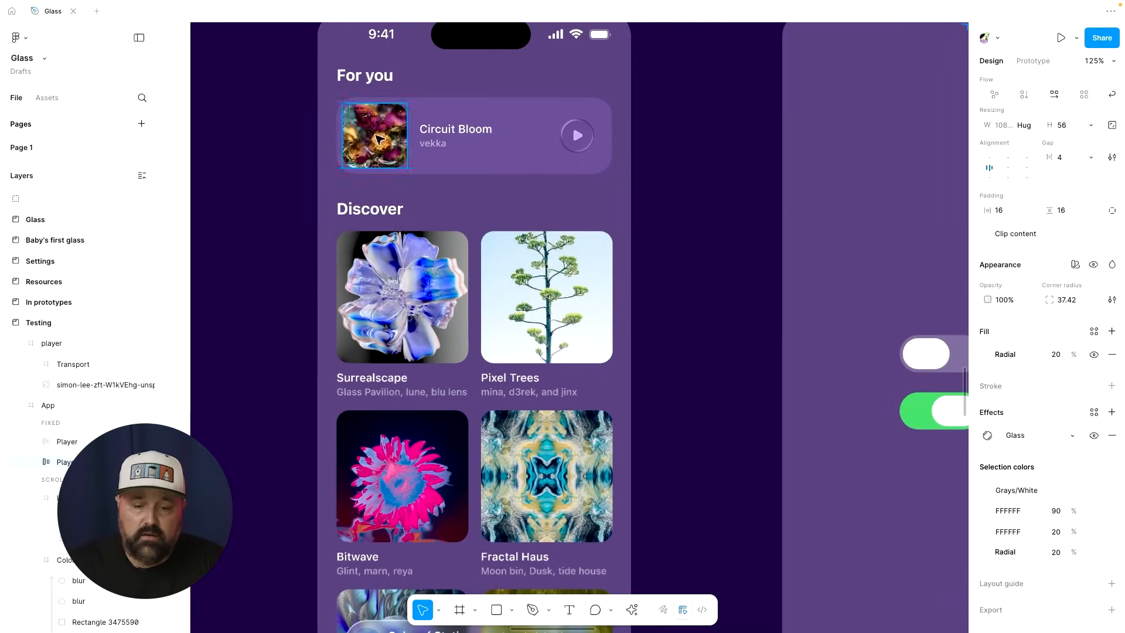
pyautogui.click(584, 151)
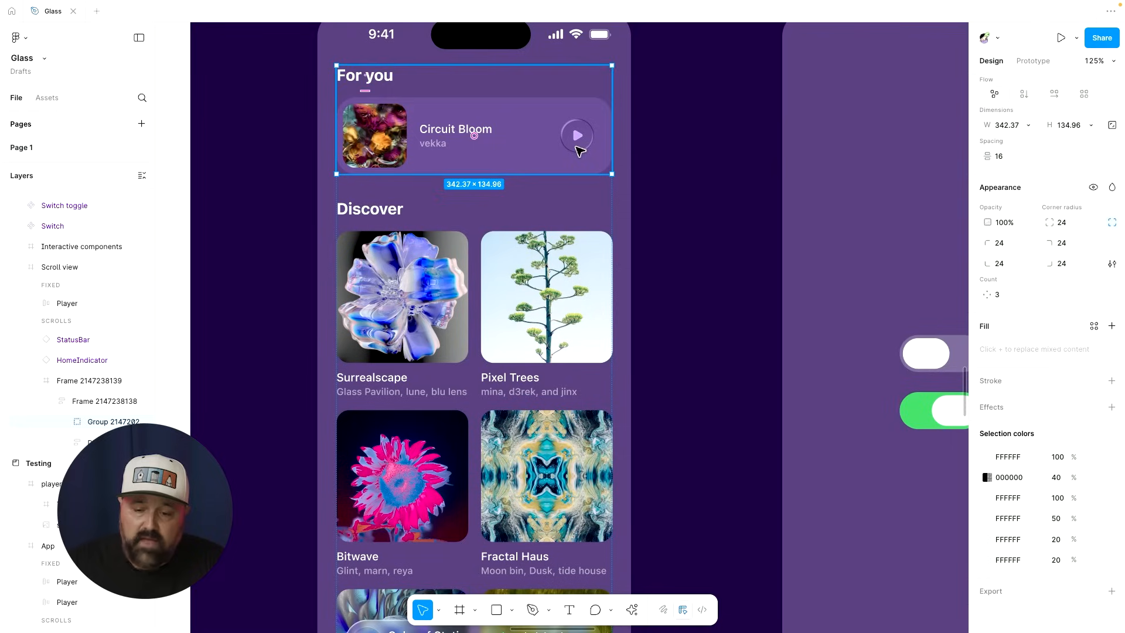
pyautogui.click(580, 151)
pyautogui.click(578, 136)
pyautogui.scroll(4, 579, 141)
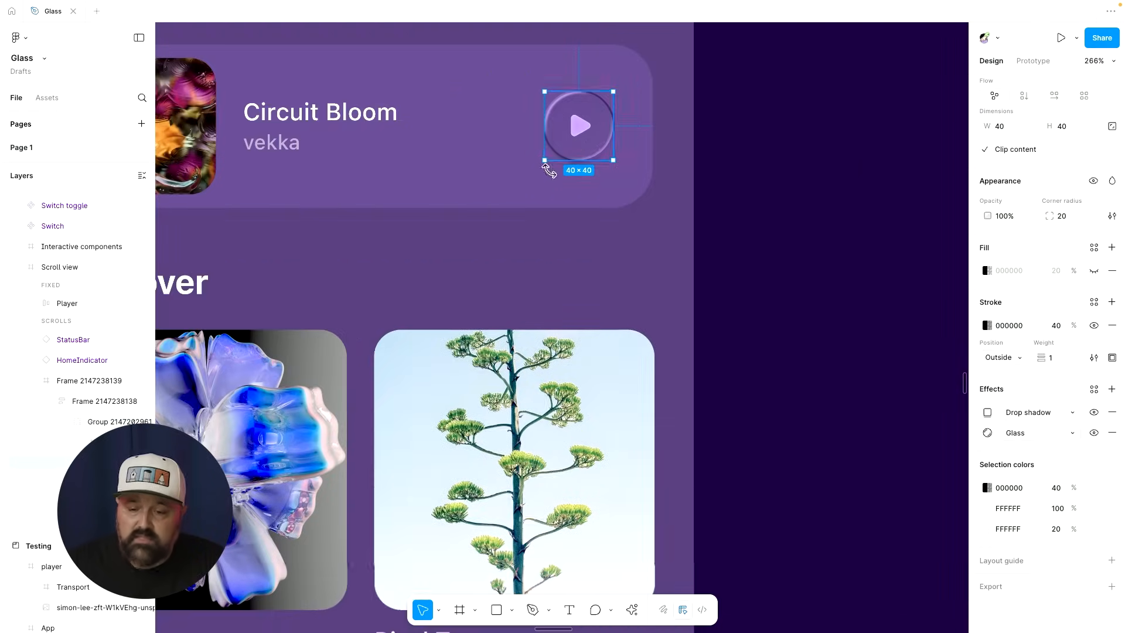
pyautogui.scroll(4, 577, 132)
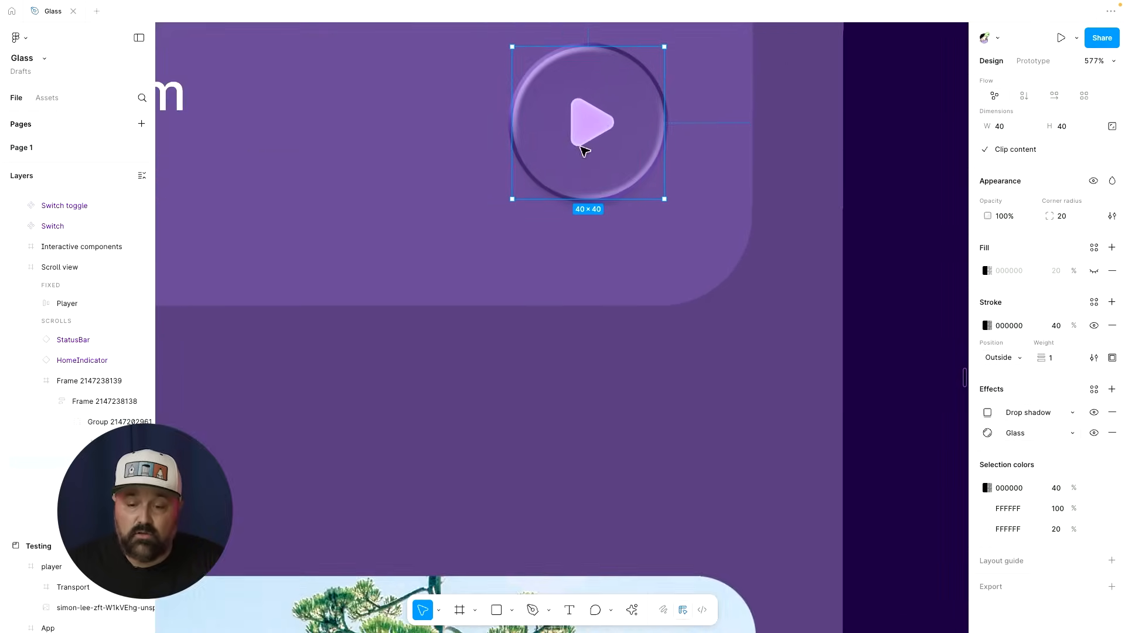
pyautogui.scroll(2, 586, 147)
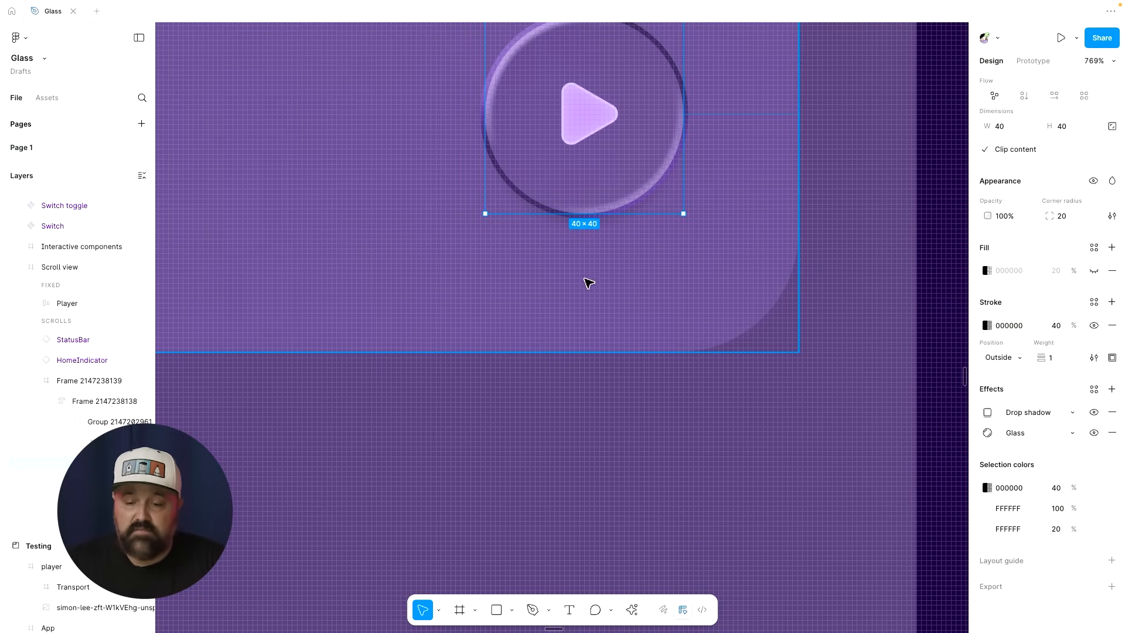
pyautogui.scroll(-2, 586, 281)
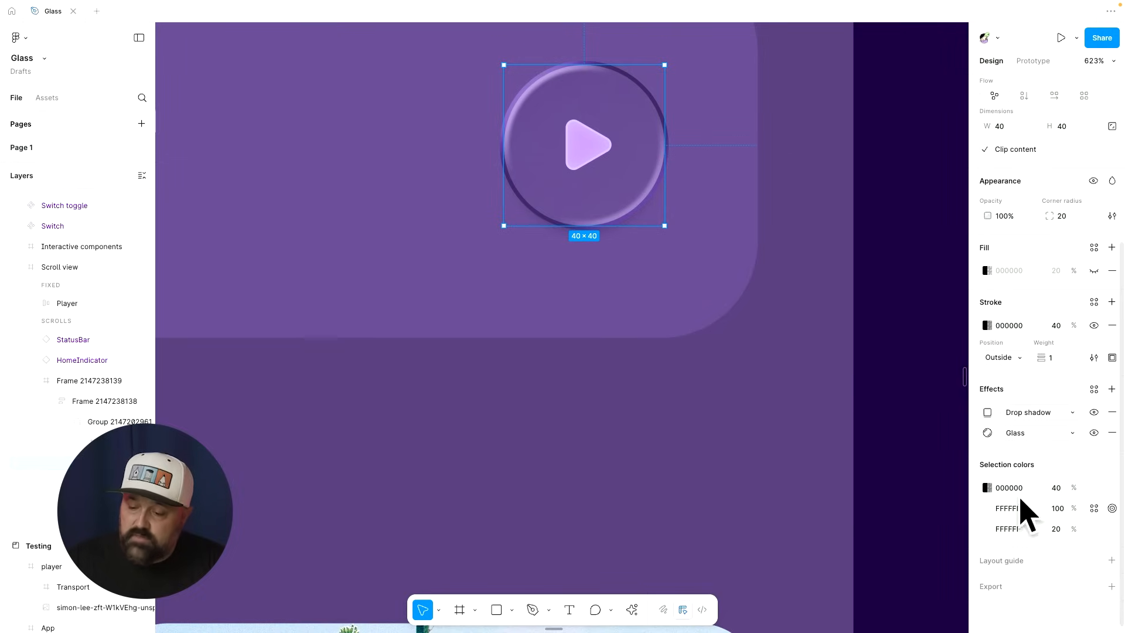
# Hide and show the Glass effect on the Circuit Bloom play button to compare its look, leaving the effect shown.
pyautogui.click(1093, 433)
pyautogui.click(1094, 433)
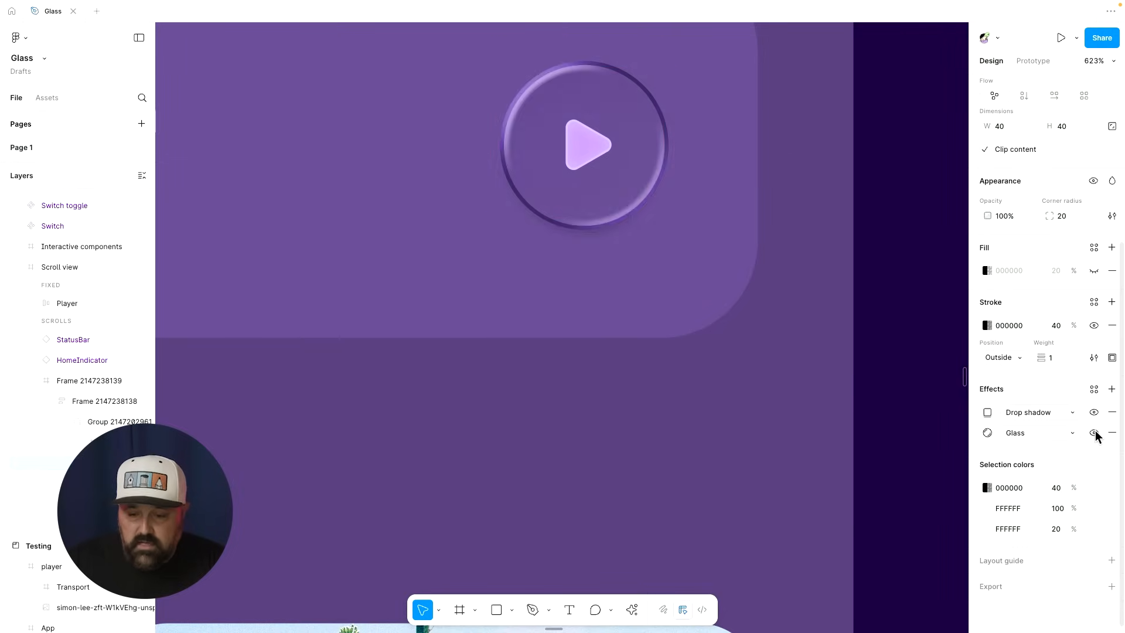
pyautogui.click(1094, 433)
pyautogui.click(1094, 433)
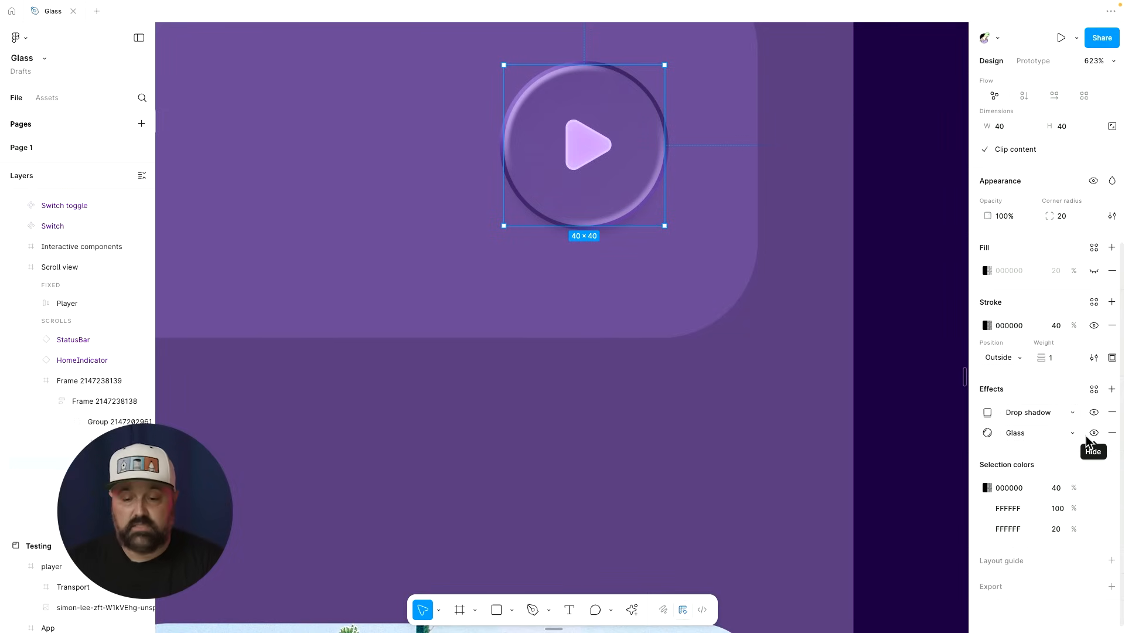
pyautogui.click(758, 377)
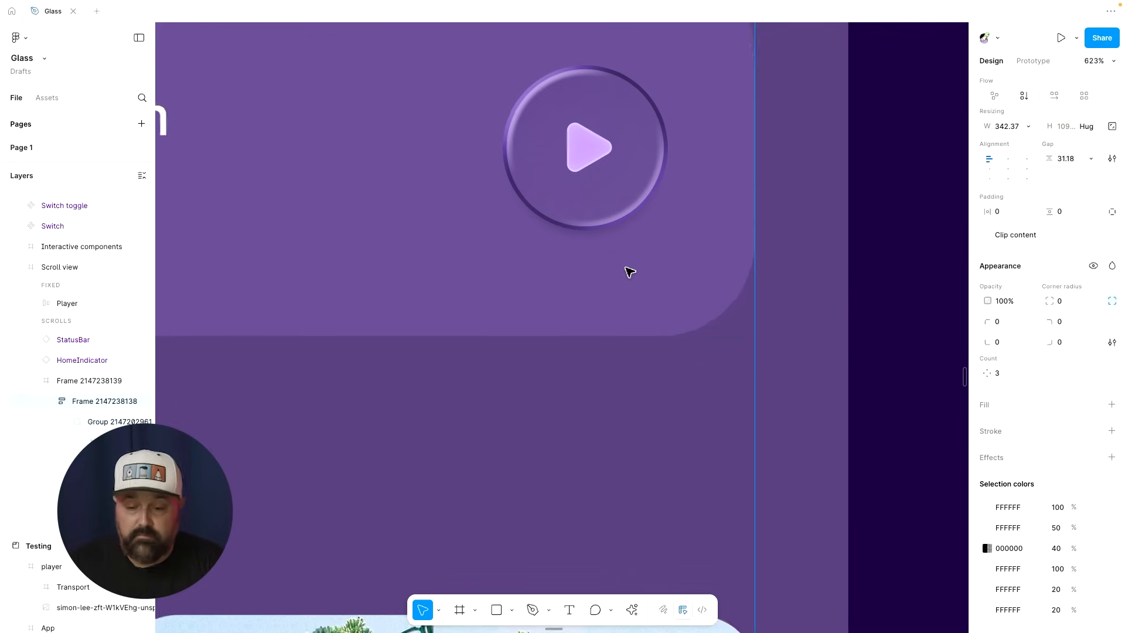
# Open an inline prototype preview of the Scroll view frame.
pyautogui.scroll(-5, 628, 271)
pyautogui.scroll(-3, 643, 241)
pyautogui.scroll(-4, 643, 242)
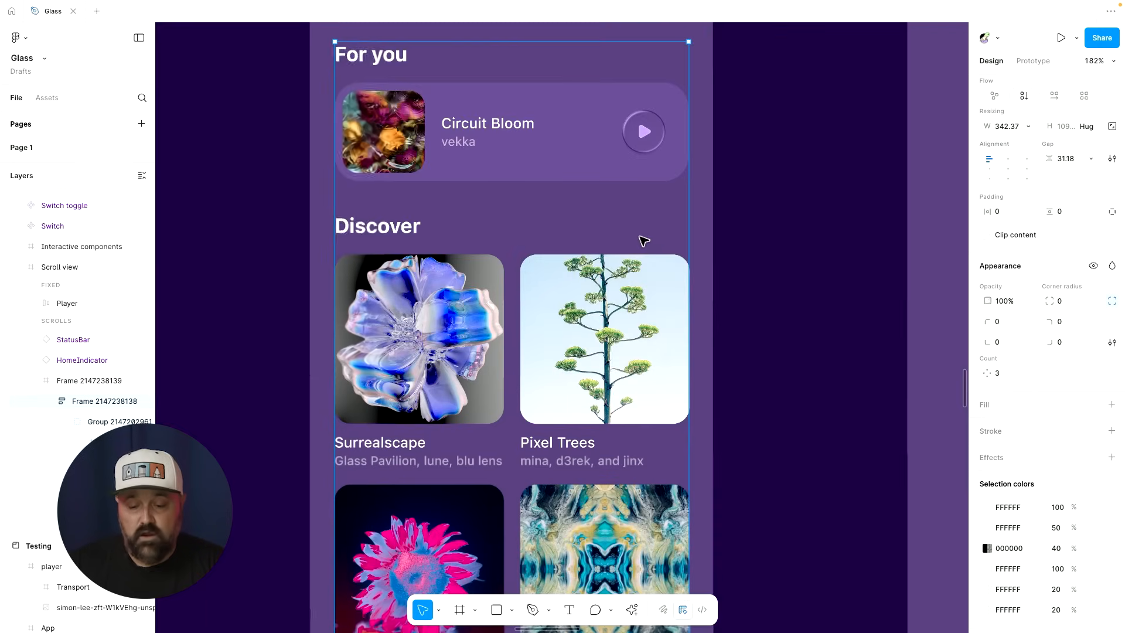
pyautogui.scroll(-3, 643, 243)
pyautogui.scroll(-3, 642, 244)
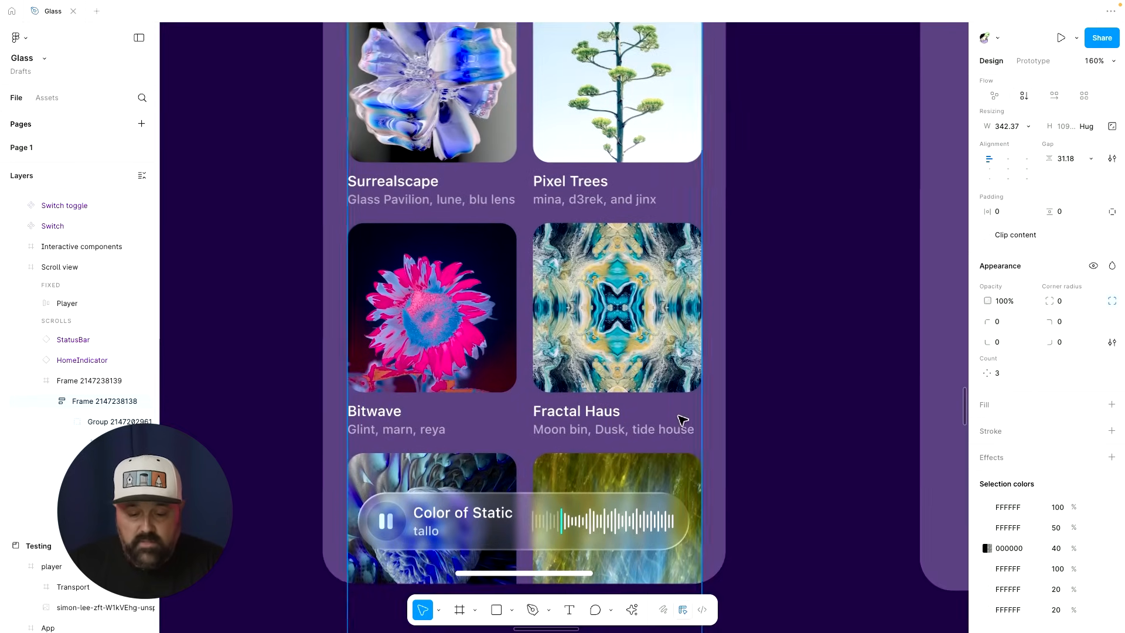
pyautogui.scroll(-2, 677, 420)
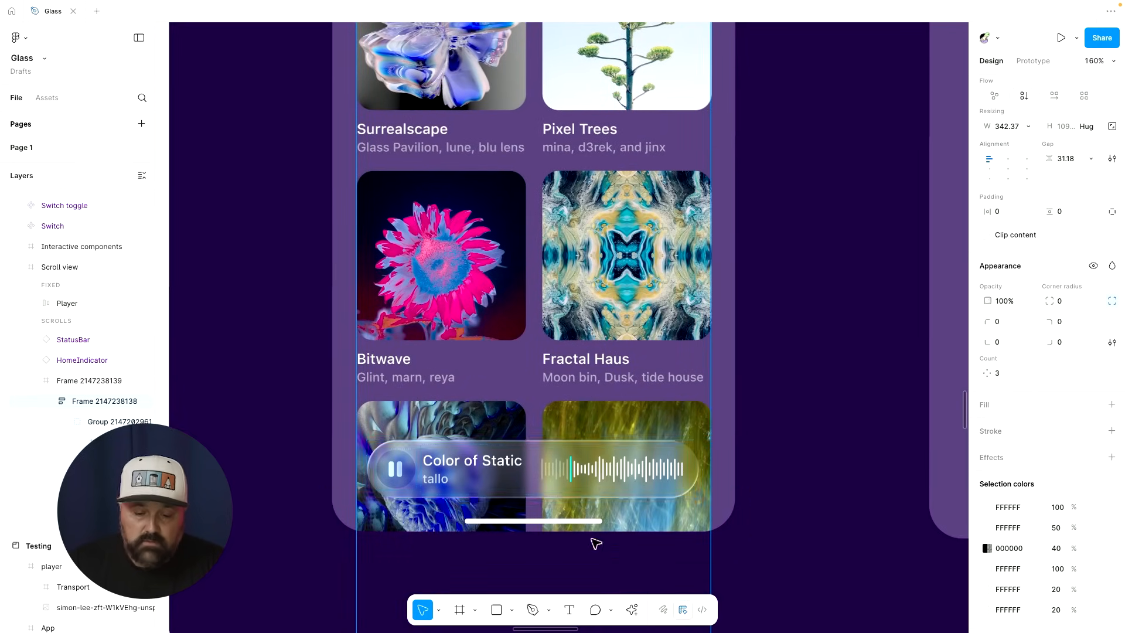
pyautogui.scroll(-5, 609, 475)
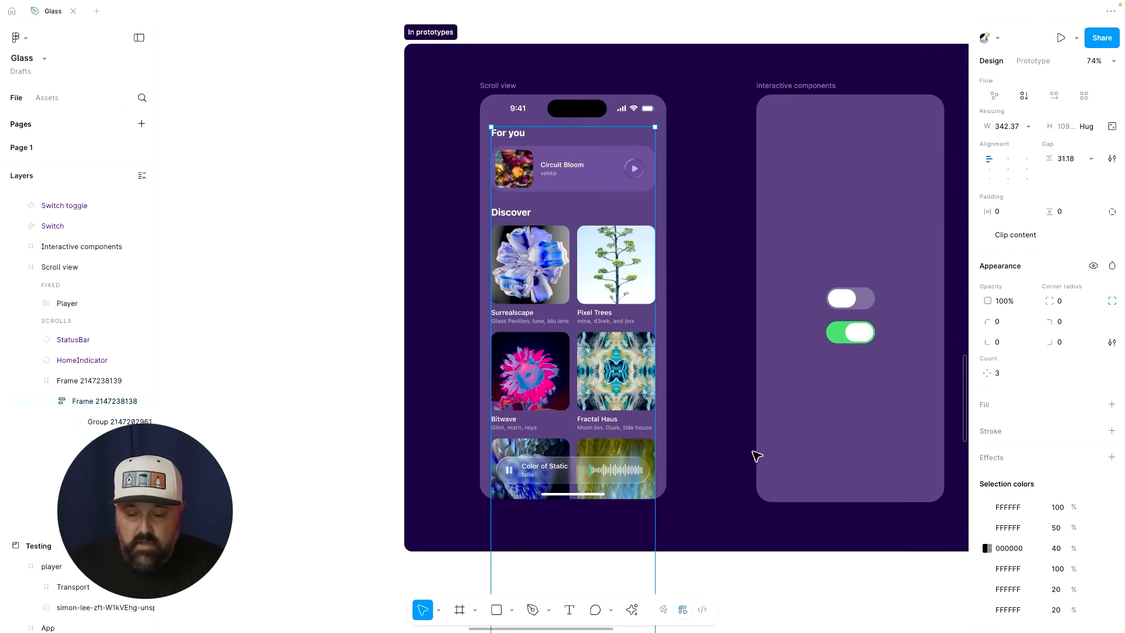
pyautogui.scroll(2, 701, 456)
pyautogui.scroll(1, 701, 457)
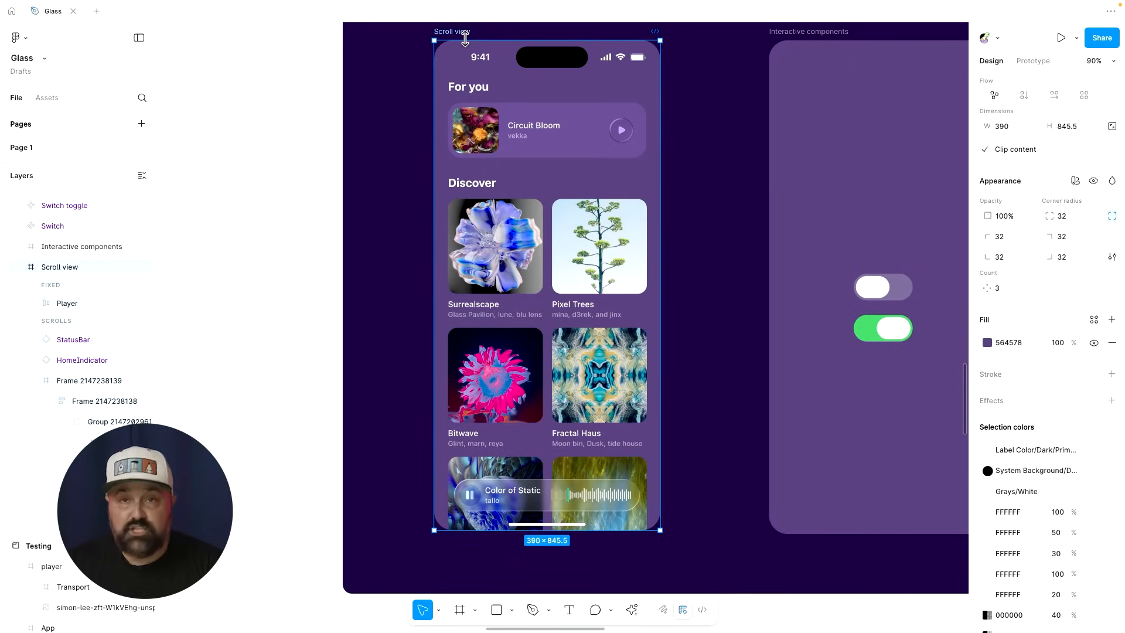
pyautogui.hotkey('shift', 'space')
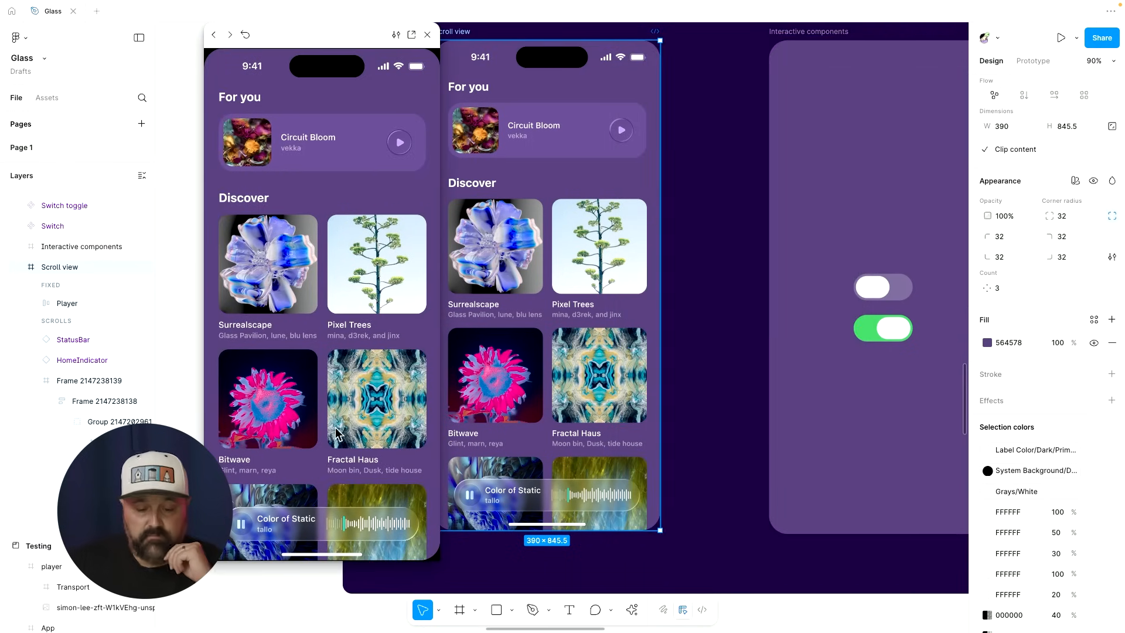
# Scroll the prototype preview to examine the glass player bar over the album covers, and move the preview window off the Scroll view frame.
pyautogui.scroll(-3, 346, 439)
pyautogui.scroll(3, 344, 435)
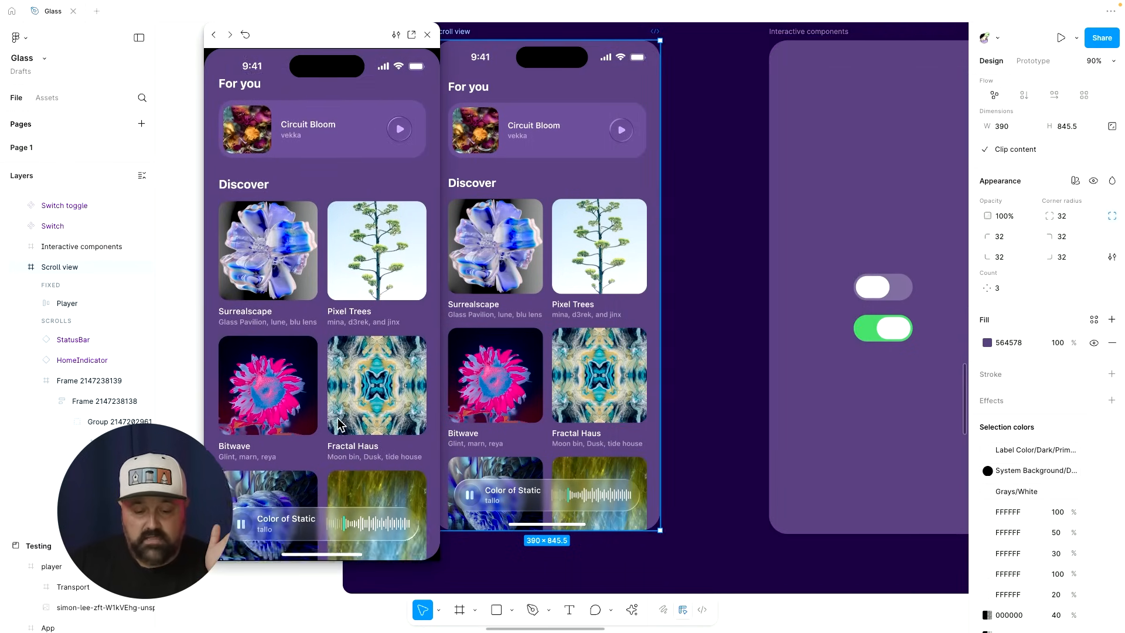
pyautogui.scroll(-2, 338, 423)
pyautogui.scroll(3, 337, 422)
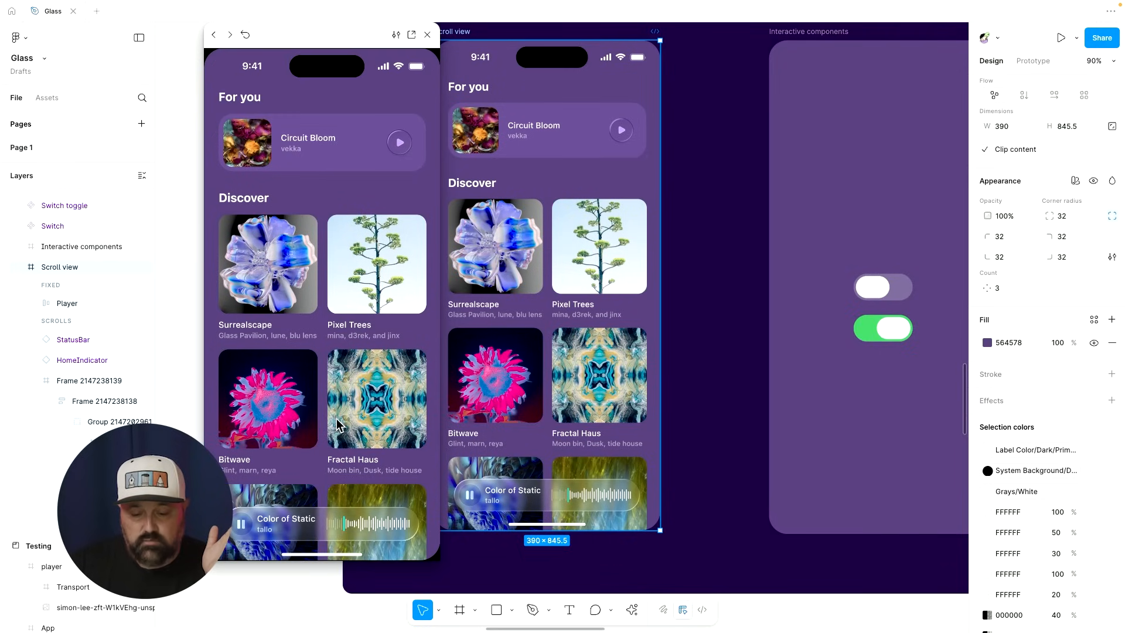
pyautogui.scroll(-4, 337, 421)
pyautogui.scroll(1, 335, 417)
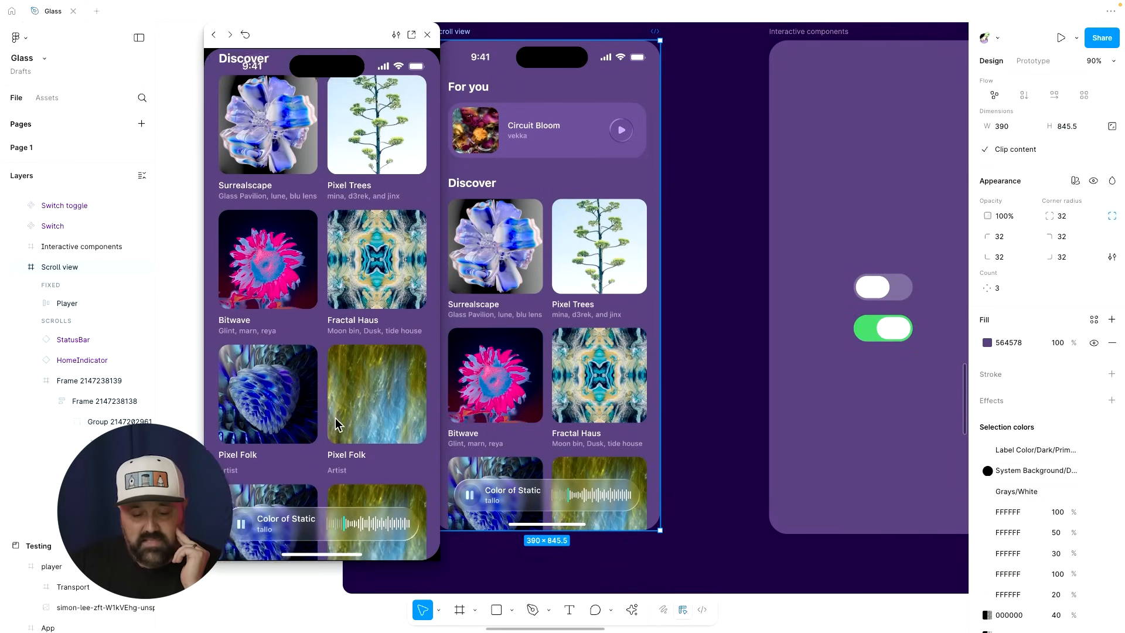
pyautogui.scroll(-1, 335, 417)
pyautogui.scroll(3, 335, 417)
pyautogui.scroll(-3, 335, 417)
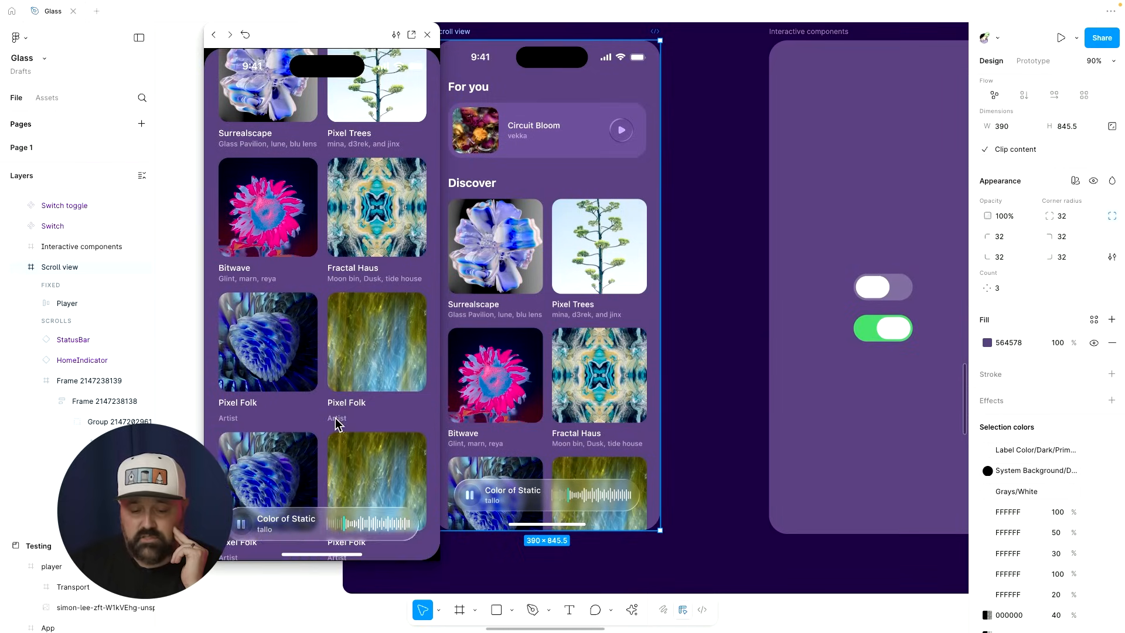
pyautogui.scroll(2, 335, 417)
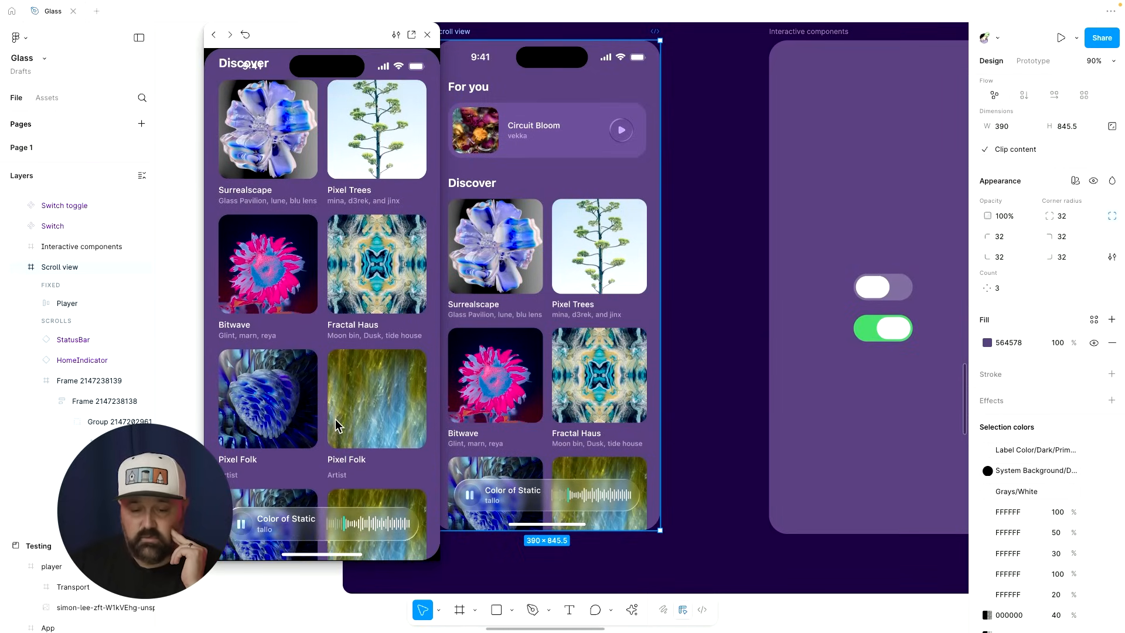
pyautogui.scroll(-1, 337, 423)
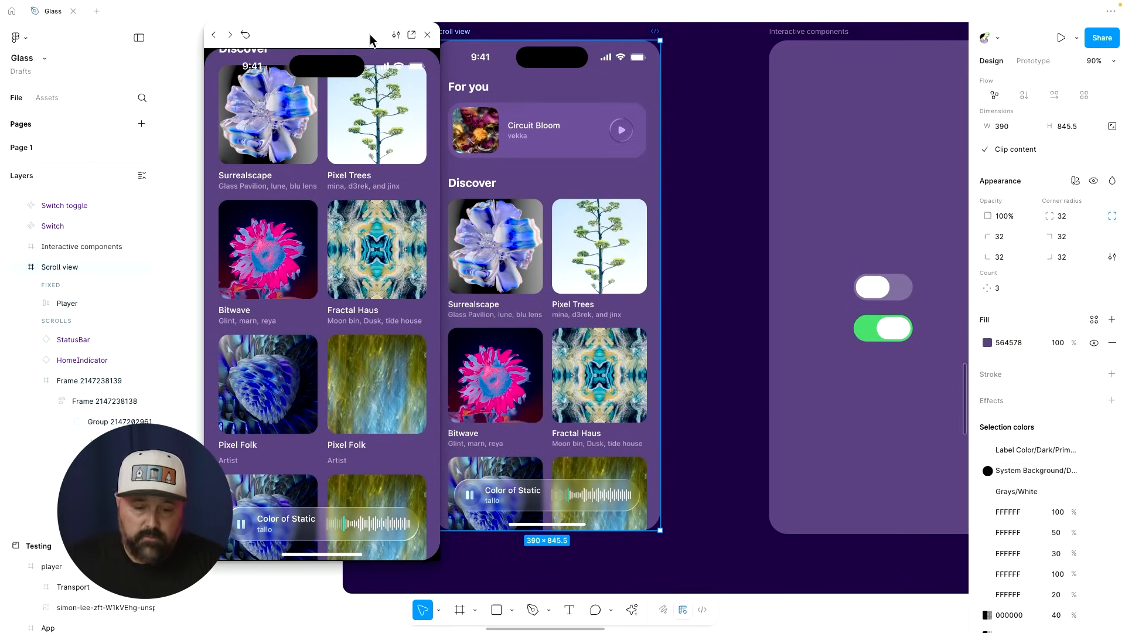
pyautogui.moveTo(371, 34); pyautogui.dragTo(340, 42)
pyautogui.scroll(3, 350, 133)
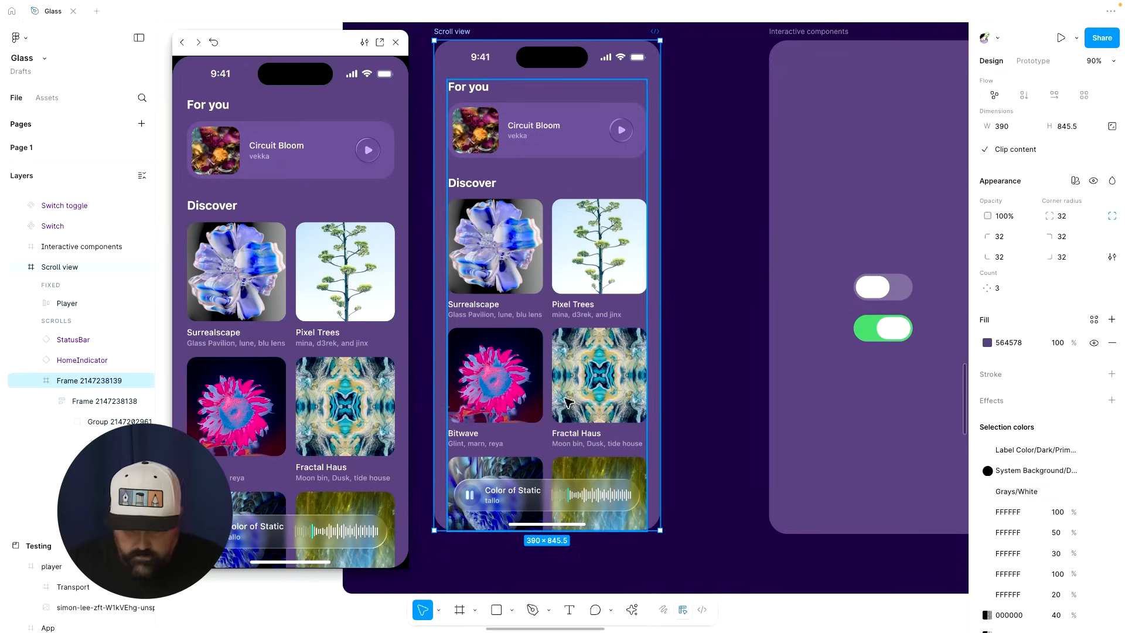
# Set the Glass effect of the fixed Player bar in Scroll view to refraction 34, depth 34, dispersion 29 and frost 3.
pyautogui.scroll(-2, 592, 432)
pyautogui.click(586, 460)
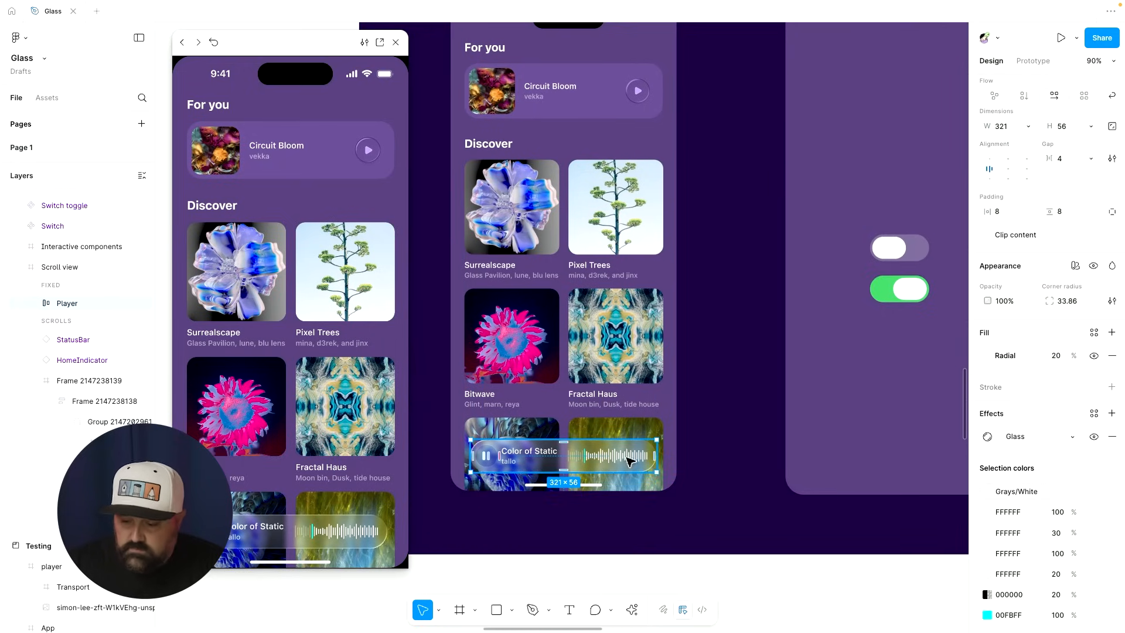
pyautogui.scroll(-1, 1076, 504)
pyautogui.scroll(-2, 1075, 504)
pyautogui.click(987, 293)
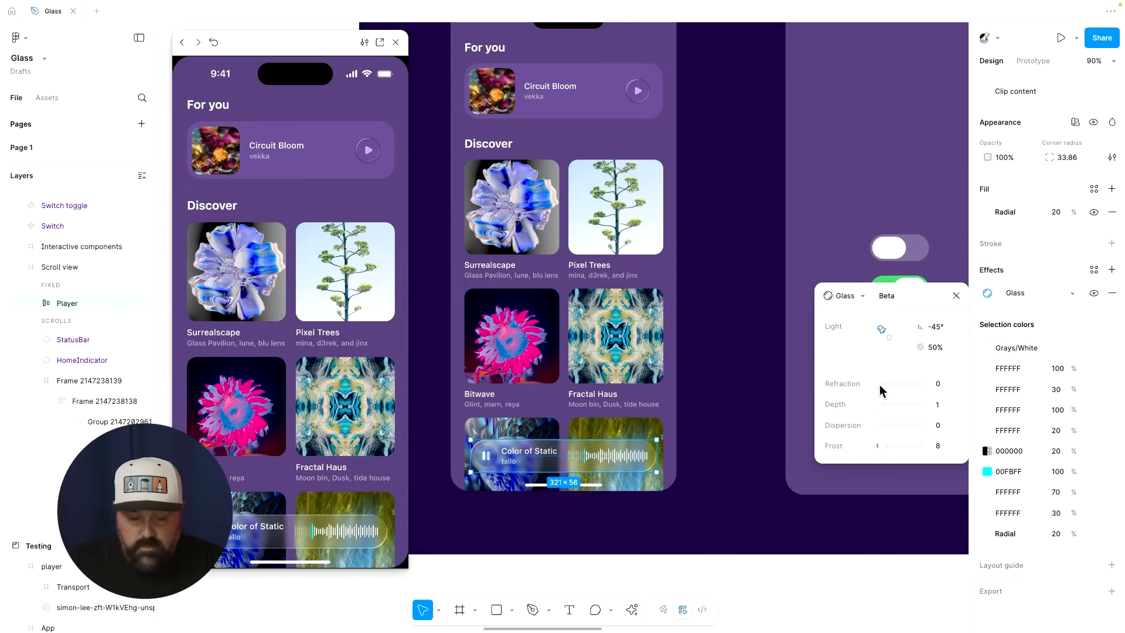
pyautogui.moveTo(879, 384); pyautogui.dragTo(872, 449)
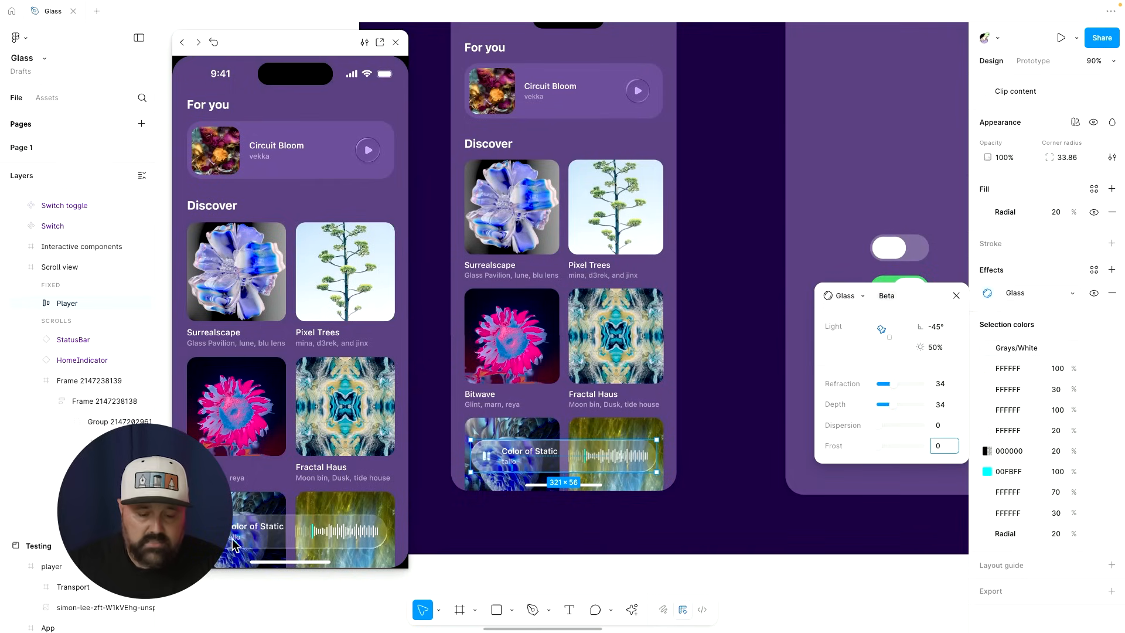
pyautogui.moveTo(877, 444)
pyautogui.mouseDown()
pyautogui.moveTo(899, 427)
pyautogui.moveTo(881, 446)
pyautogui.mouseUp()
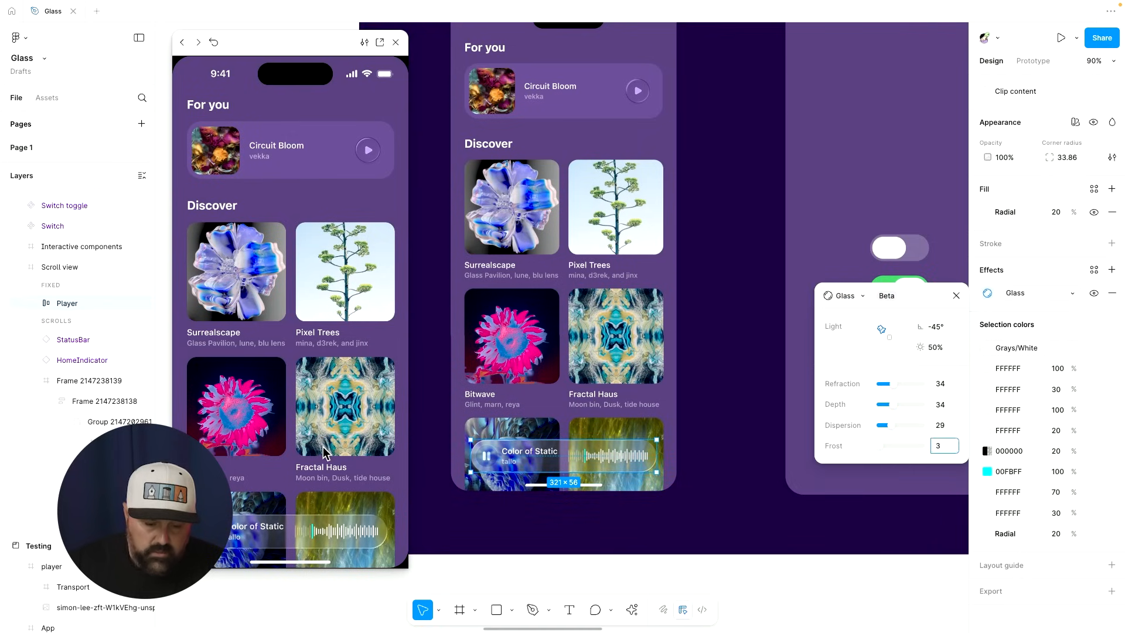
# Scroll the album covers beneath the player bar in the preview to examine the adjusted refraction and dispersion.
pyautogui.moveTo(308, 431); pyautogui.dragTo(267, 283)
pyautogui.scroll(-4, 266, 287)
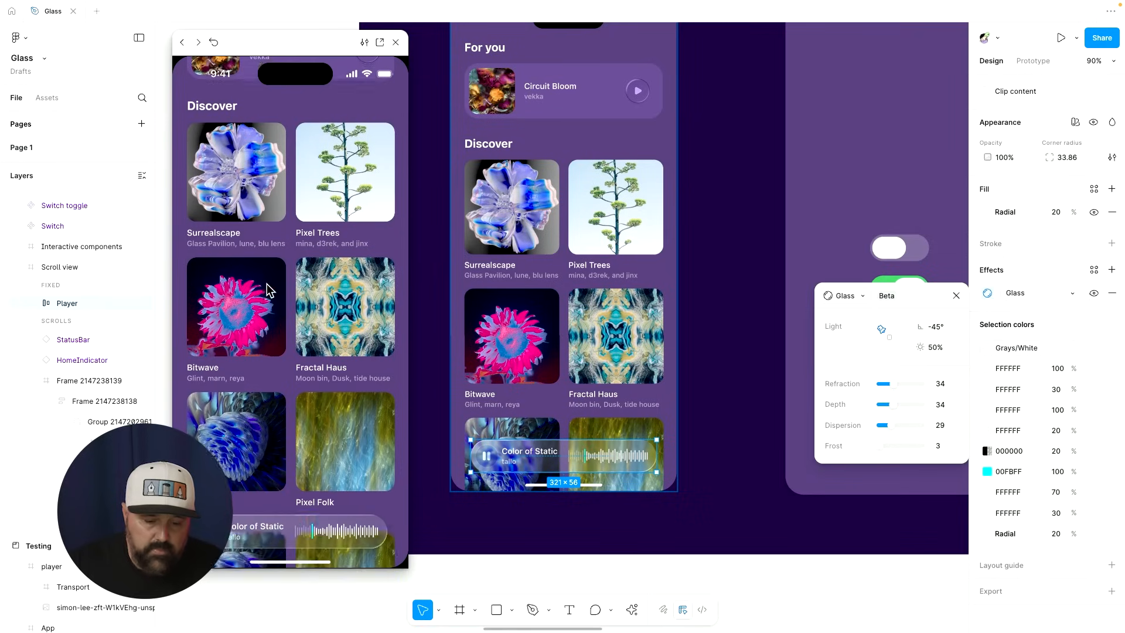
pyautogui.scroll(1, 267, 288)
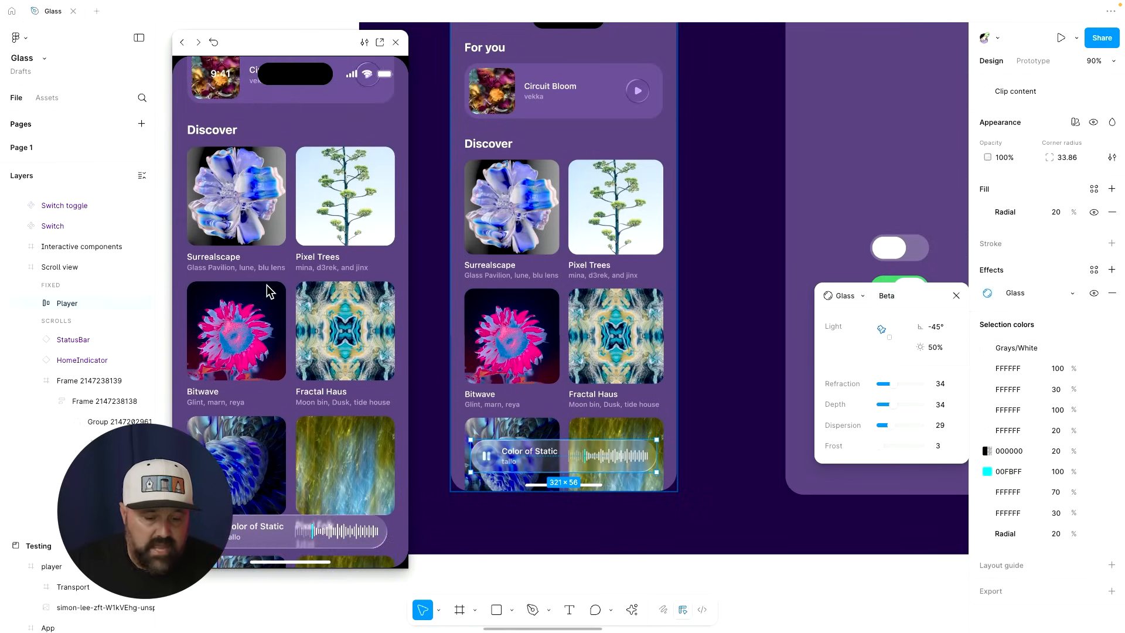
pyautogui.scroll(1, 266, 291)
pyautogui.scroll(-1, 267, 291)
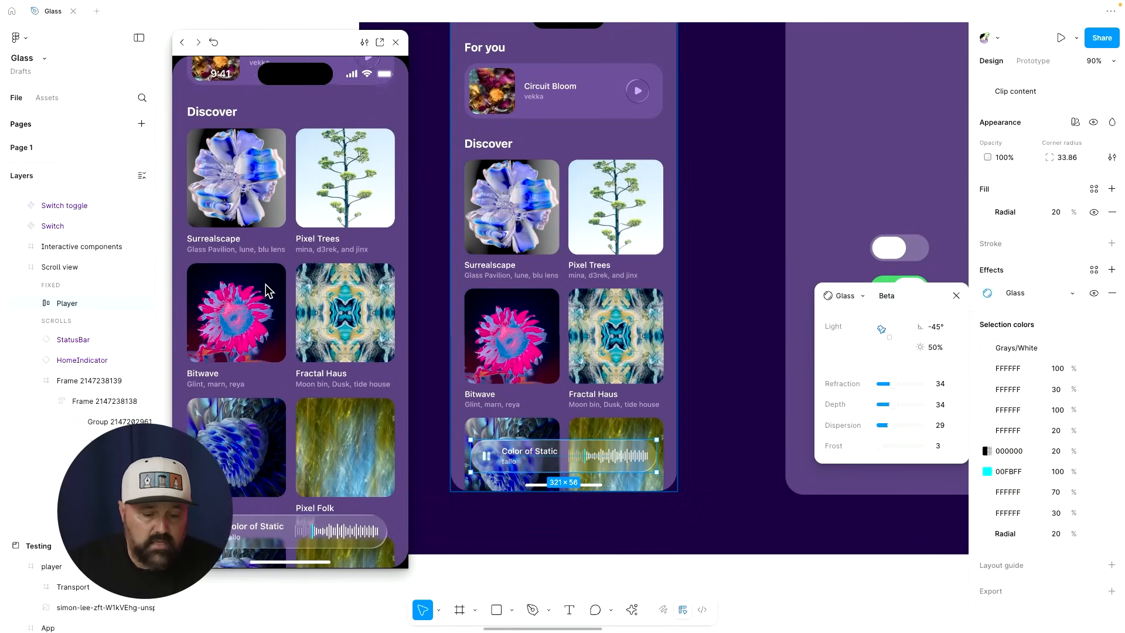
pyautogui.scroll(-1, 268, 292)
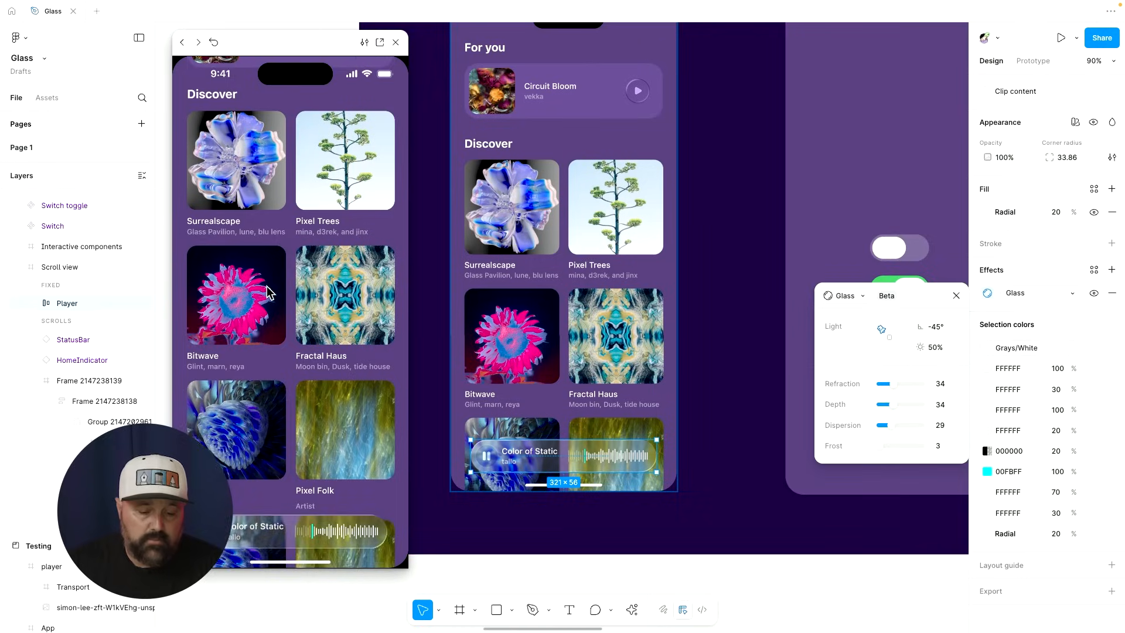
pyautogui.scroll(1, 268, 292)
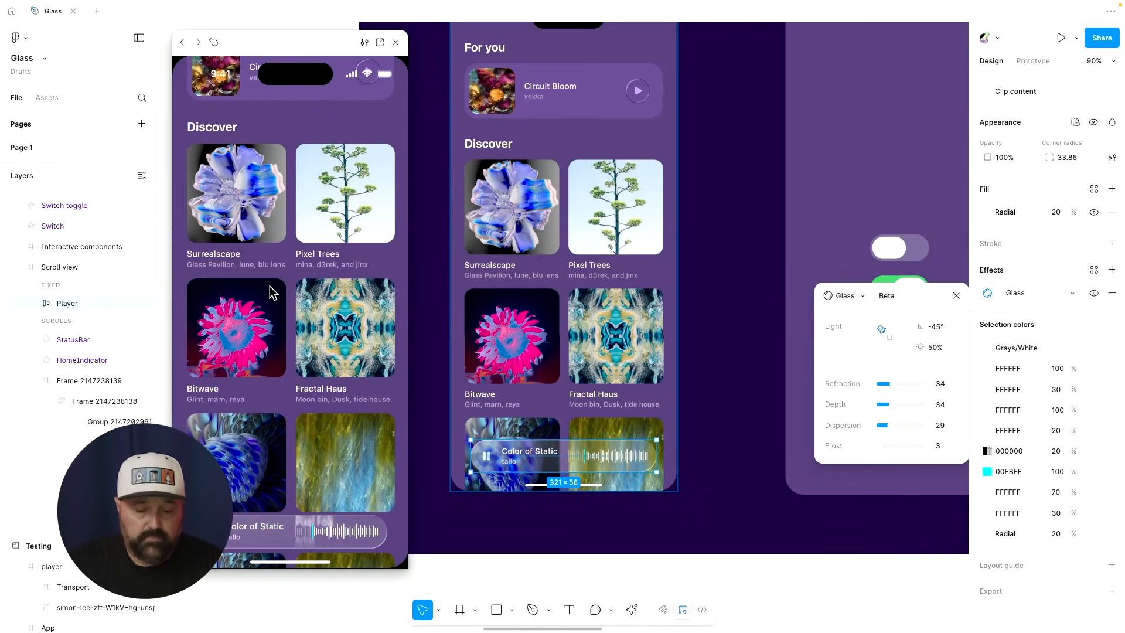
# Close the Scroll view preview and show the prototype connections on the Switch toggle and Switch component sets.
pyautogui.click(395, 43)
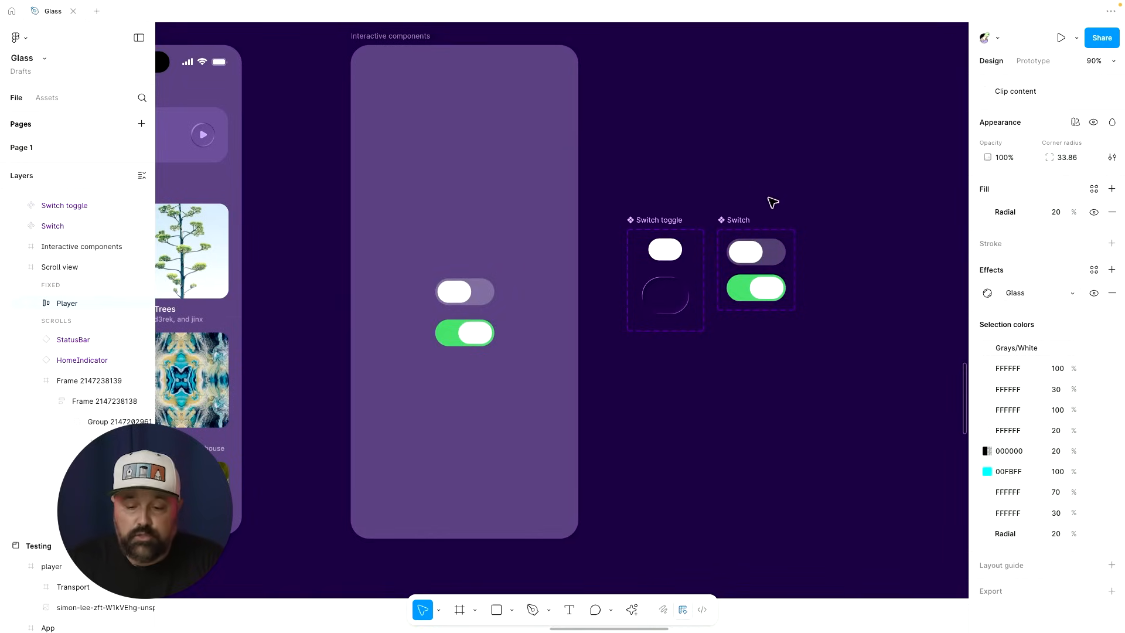
pyautogui.scroll(2, 809, 221)
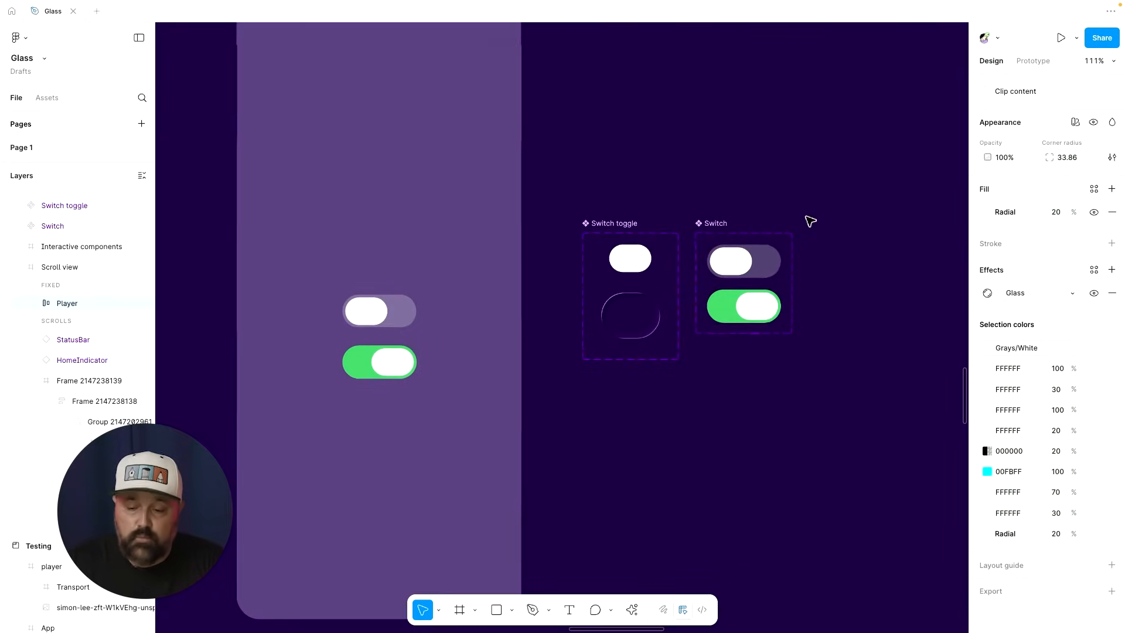
pyautogui.click(738, 269)
pyautogui.click(1025, 62)
pyautogui.click(841, 289)
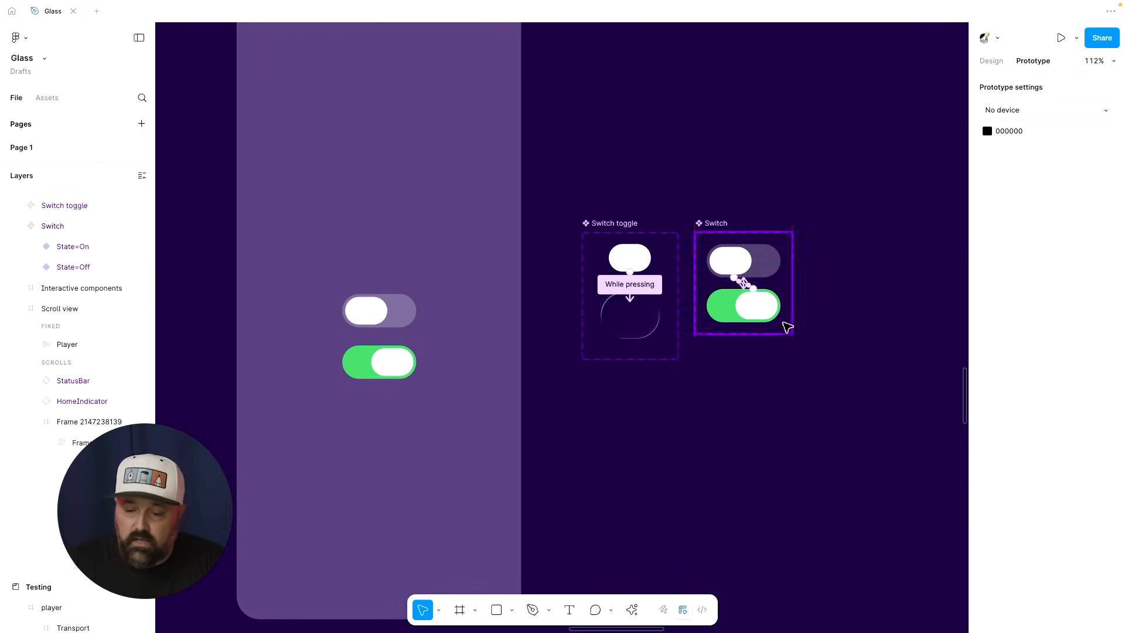
# Inspect the interaction settings linking the Switch component's Off variant to On, and On back to Off.
pyautogui.scroll(5, 787, 326)
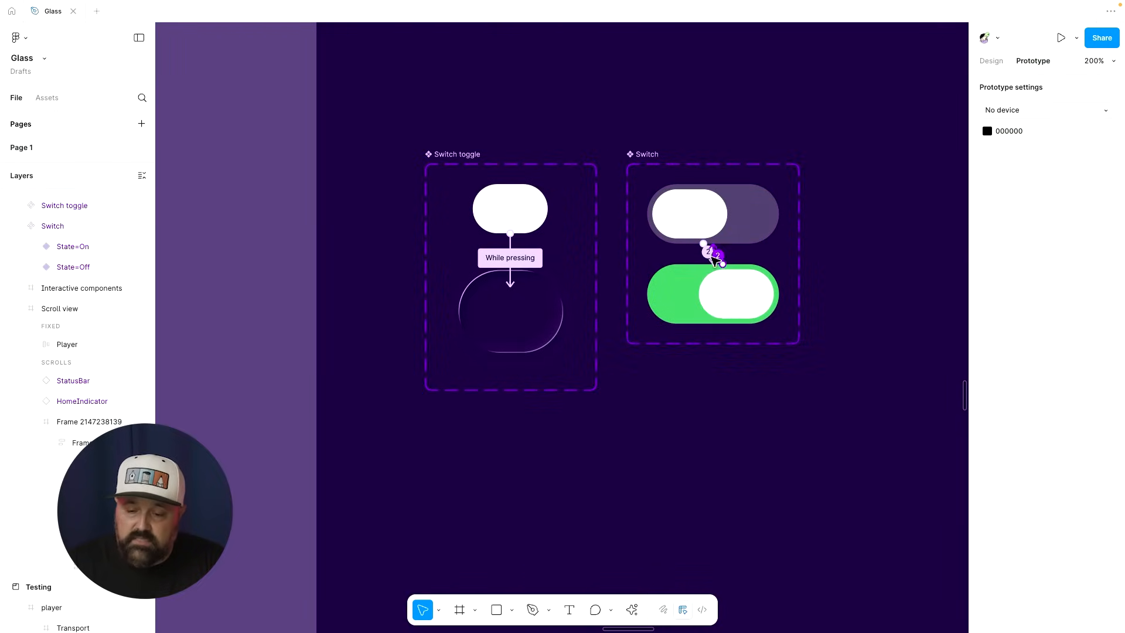
pyautogui.scroll(8, 714, 259)
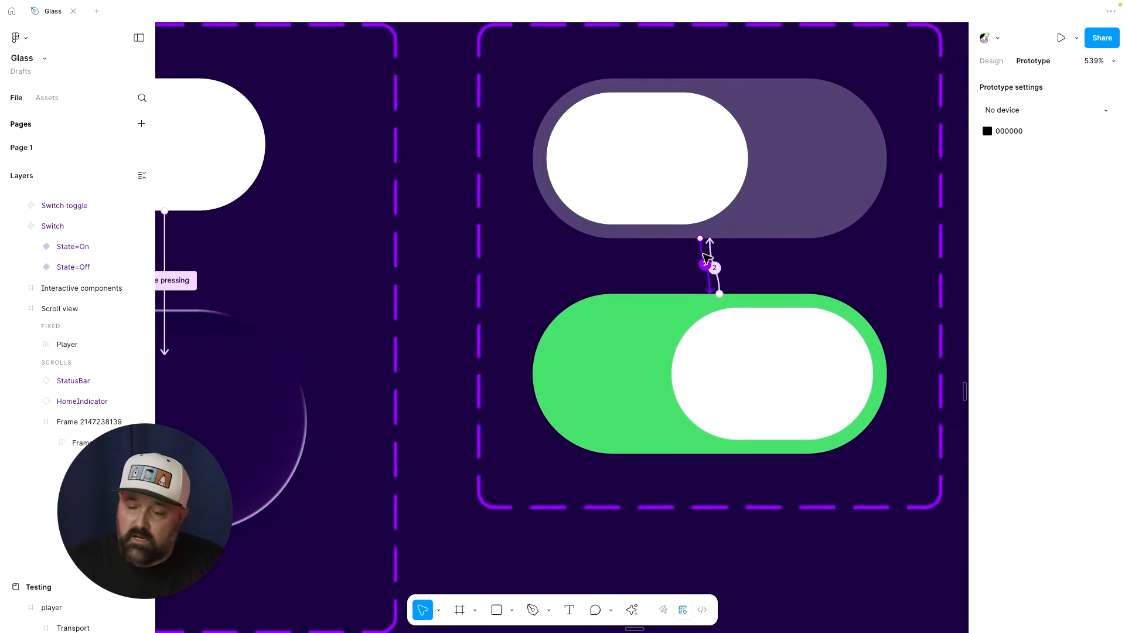
pyautogui.click(707, 258)
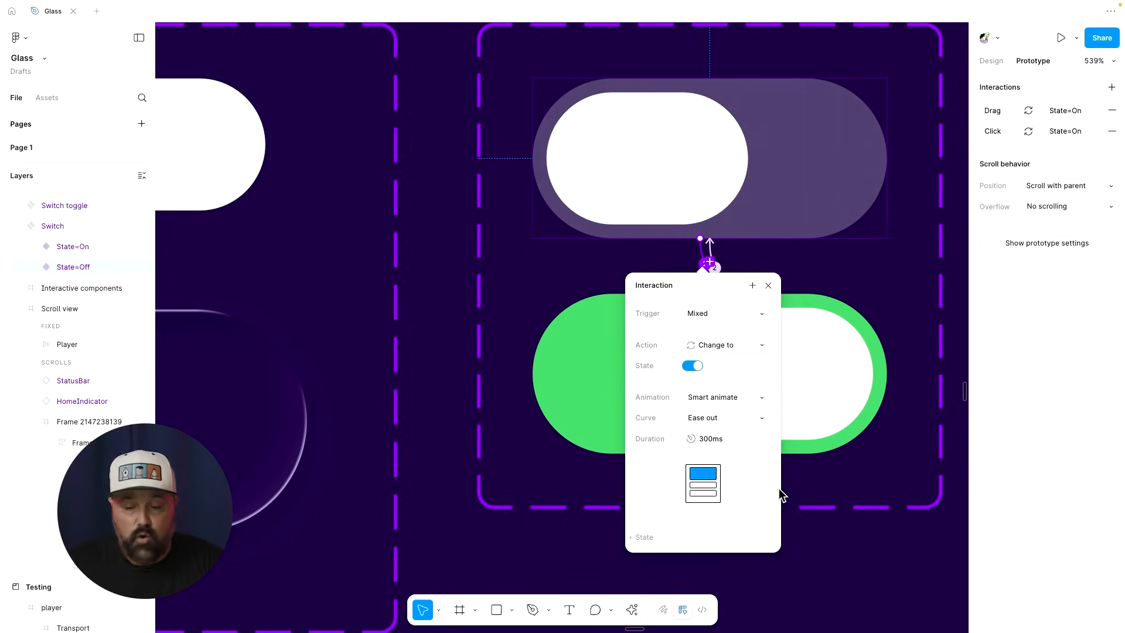
pyautogui.click(809, 456)
pyautogui.click(726, 287)
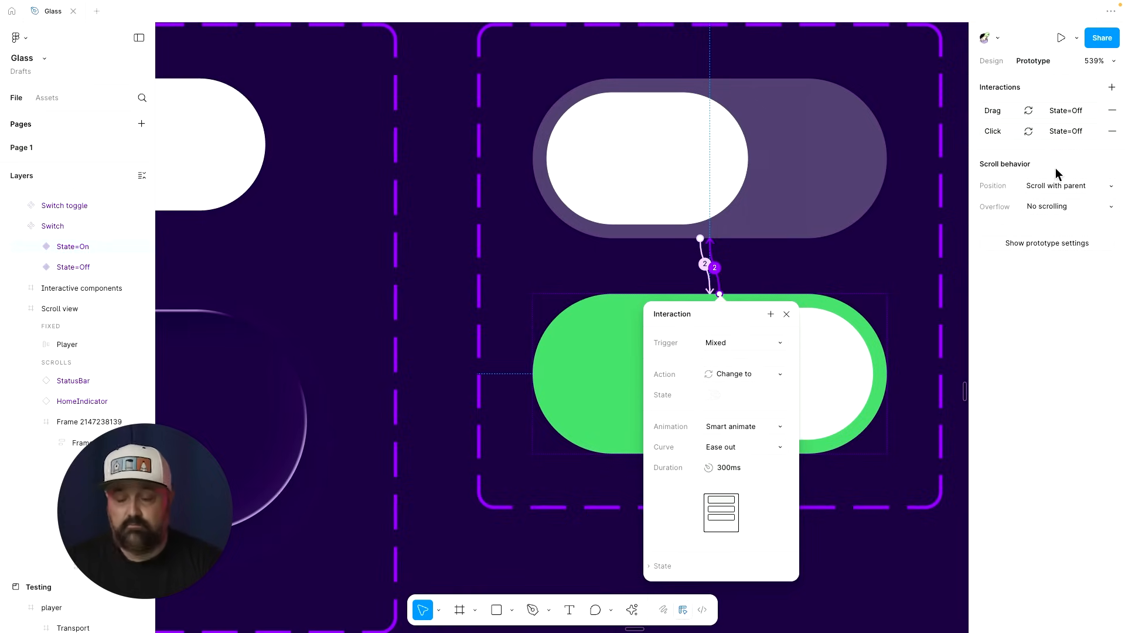
# Select the nested Switch toggle instance inside the Switch component's State=Off variant to examine its interactions.
pyautogui.scroll(-3, 904, 186)
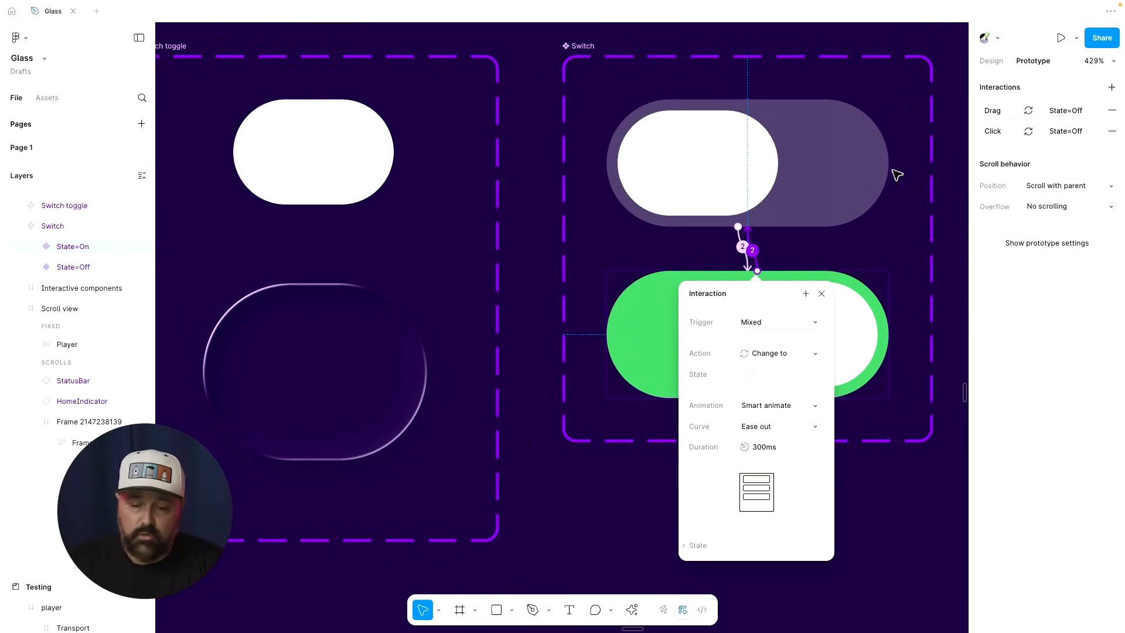
pyautogui.hscroll(-1, 707, 173)
pyautogui.click(707, 173)
pyautogui.click(707, 173)
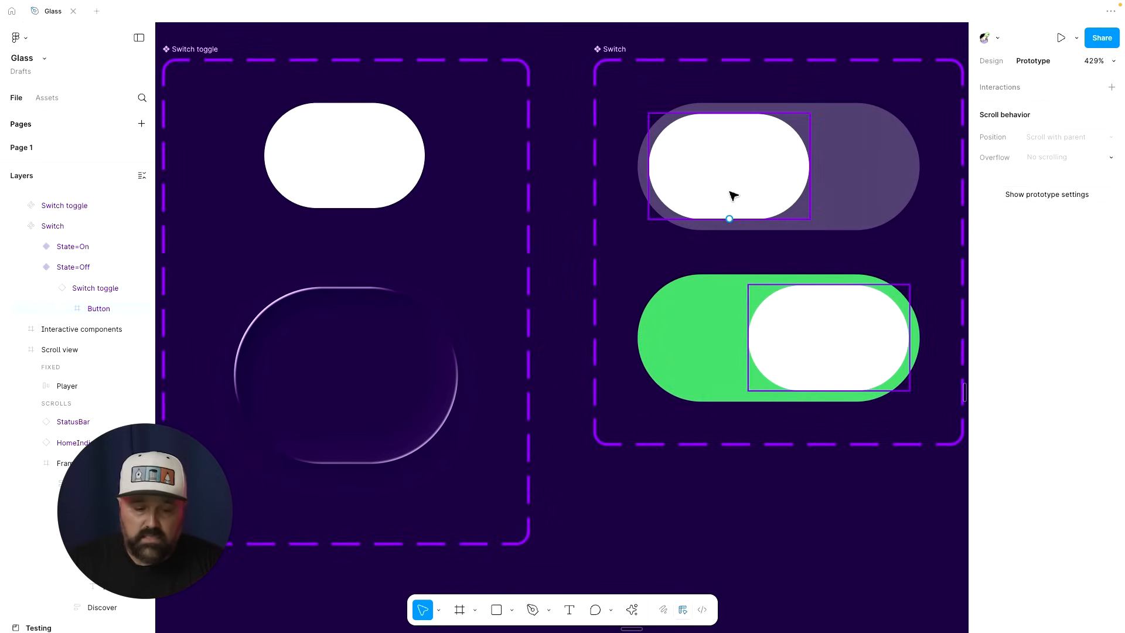
pyautogui.click(106, 288)
# Inspect the While pressing interaction from the Default to the Press variant of Switch toggle, and close its settings.
pyautogui.hscroll(-2, 708, 238)
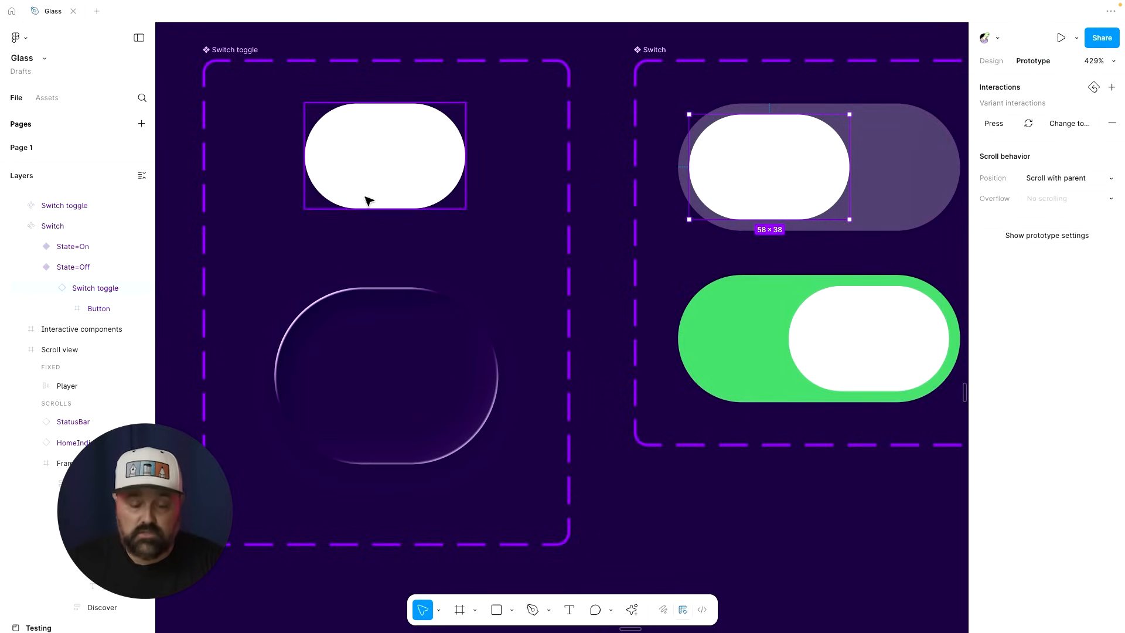
pyautogui.click(397, 202)
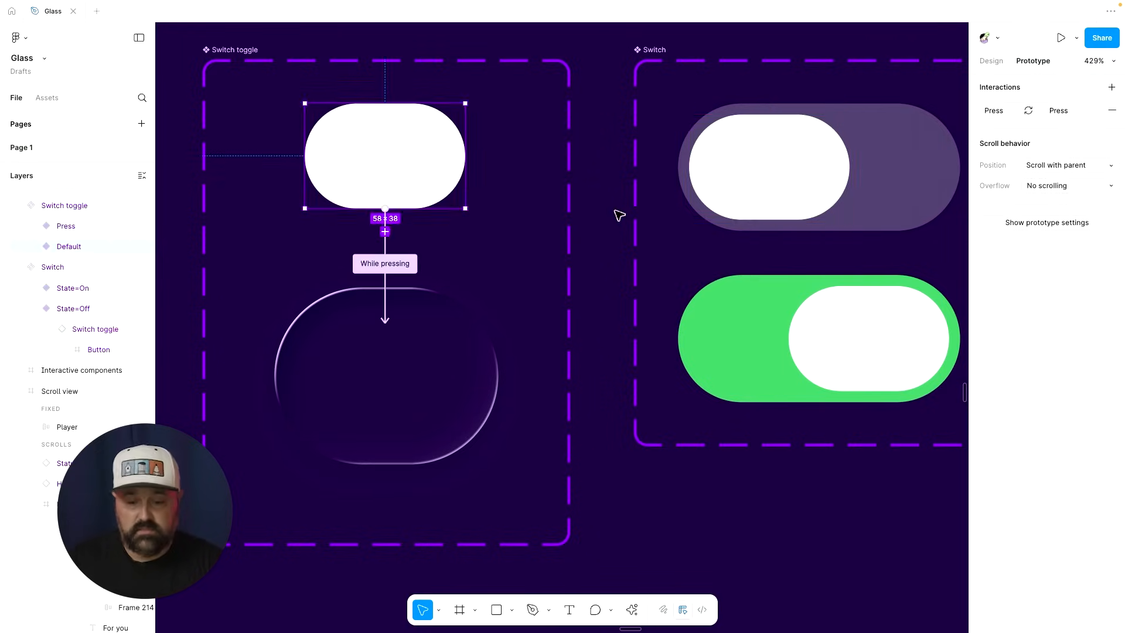
pyautogui.click(387, 262)
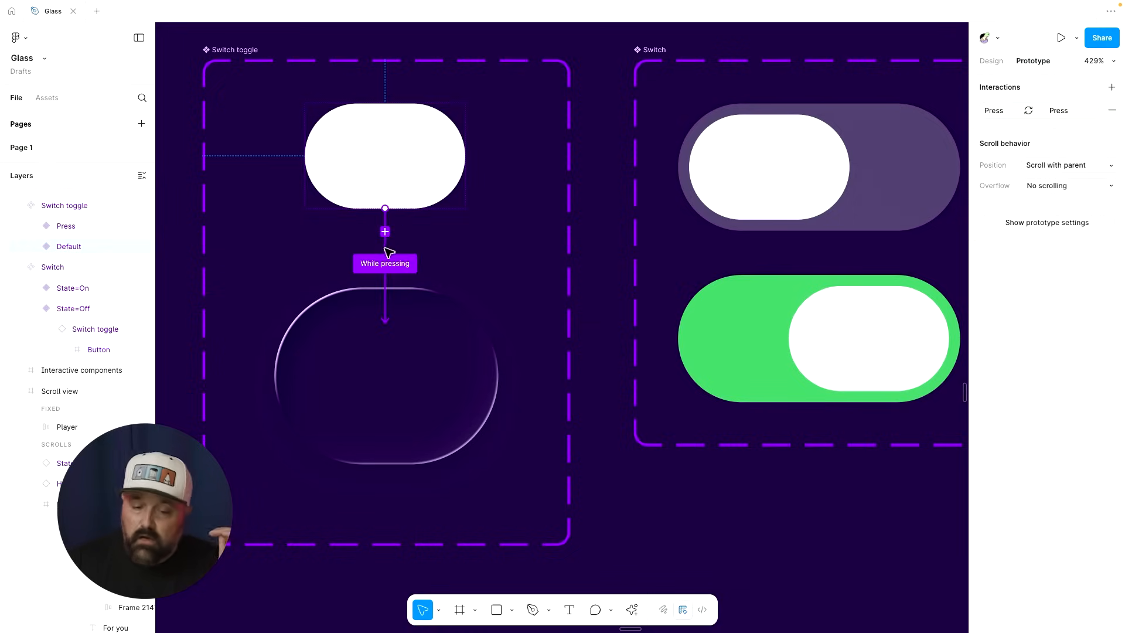
pyautogui.moveTo(389, 282); pyautogui.dragTo(546, 253)
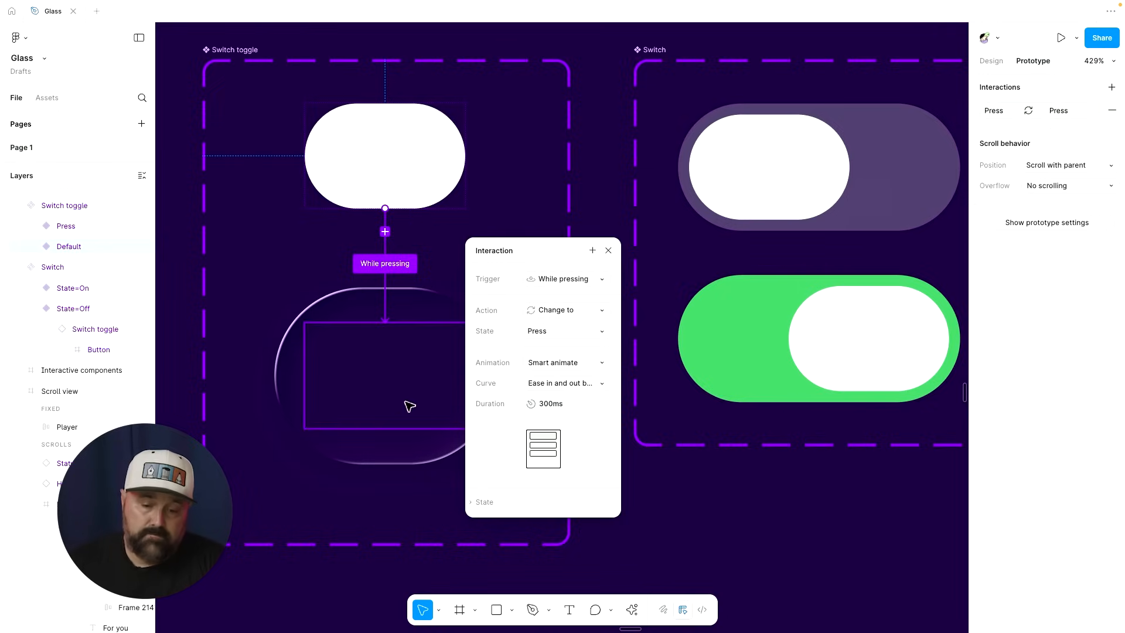
pyautogui.scroll(-3, 424, 386)
pyautogui.press('Escape')
# Open an inline prototype preview of the Interactive components frame.
pyautogui.scroll(-3, 434, 384)
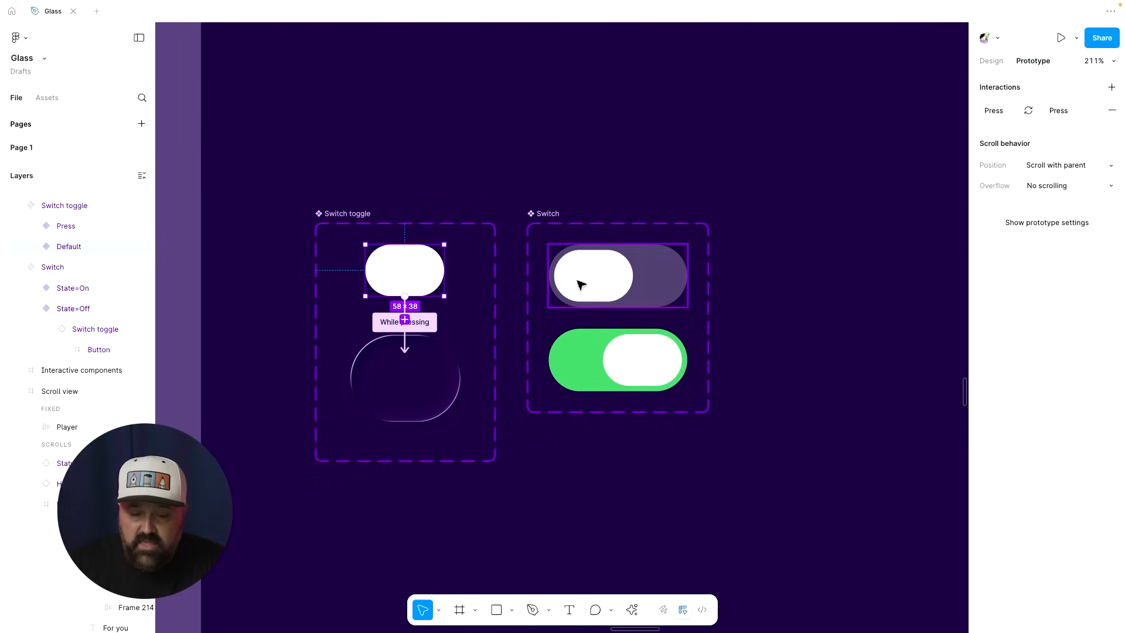
pyautogui.scroll(-3, 621, 250)
pyautogui.hscroll(-5, 585, 270)
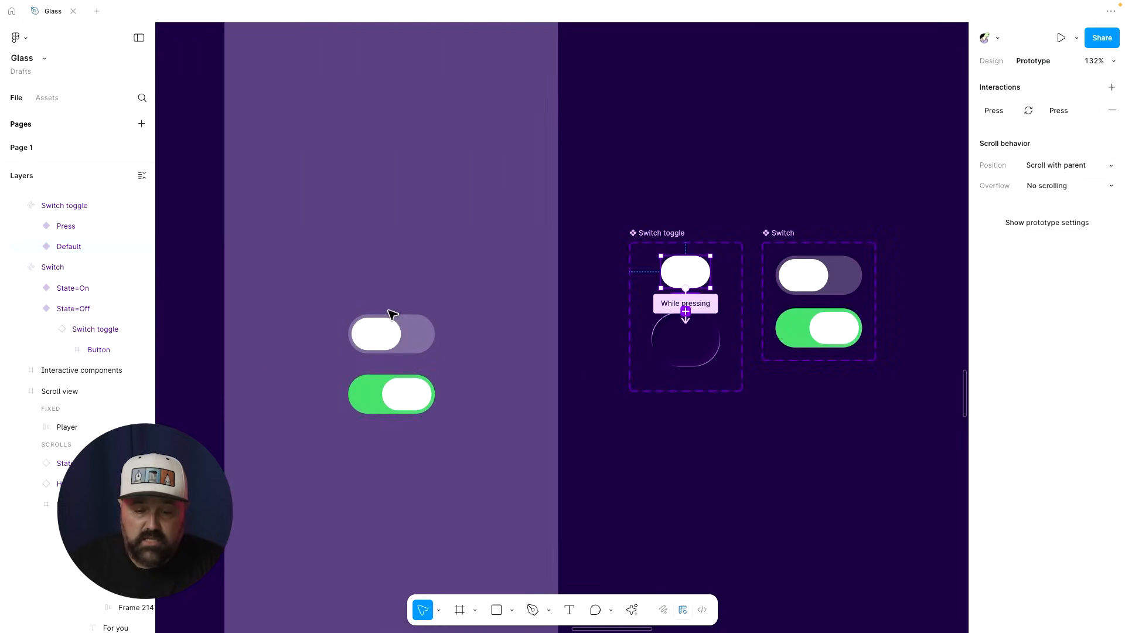
pyautogui.scroll(-2, 391, 310)
pyautogui.click(326, 56)
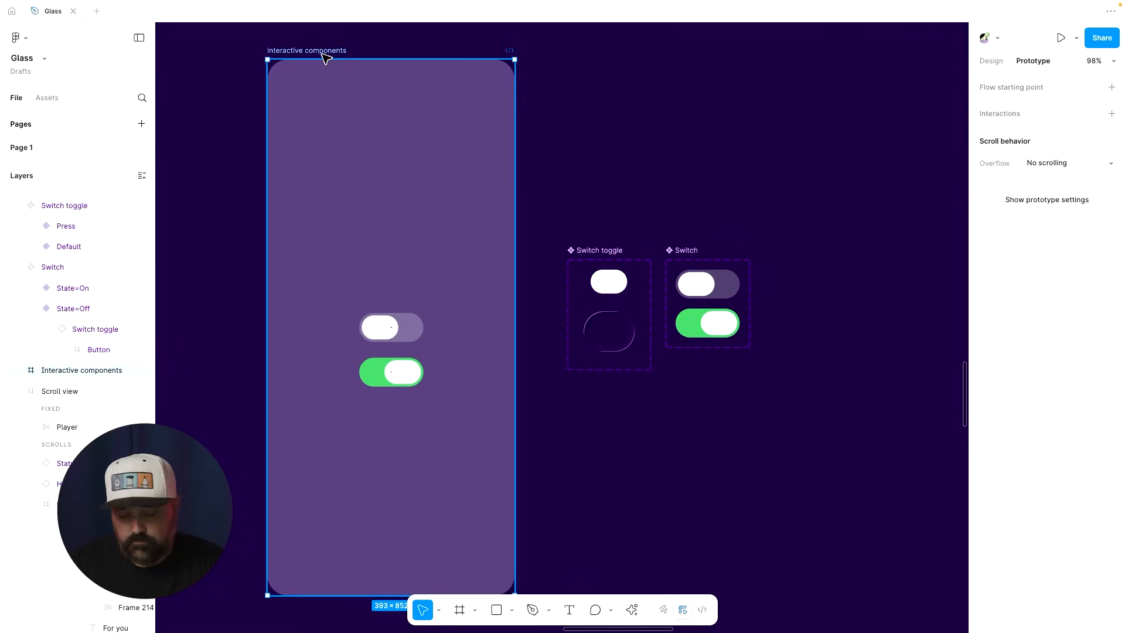
pyautogui.hotkey('shift', 'space')
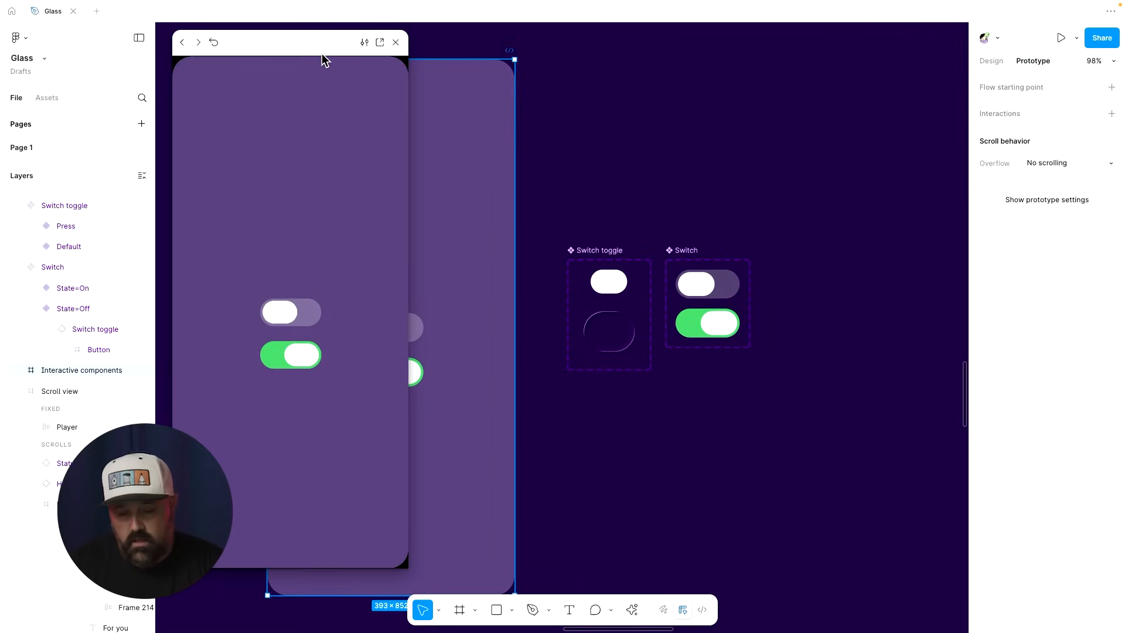
# Toggle both switches on and off in the preview to examine the glass knob while pressing, and close the preview.
pyautogui.click(308, 319)
pyautogui.click(310, 318)
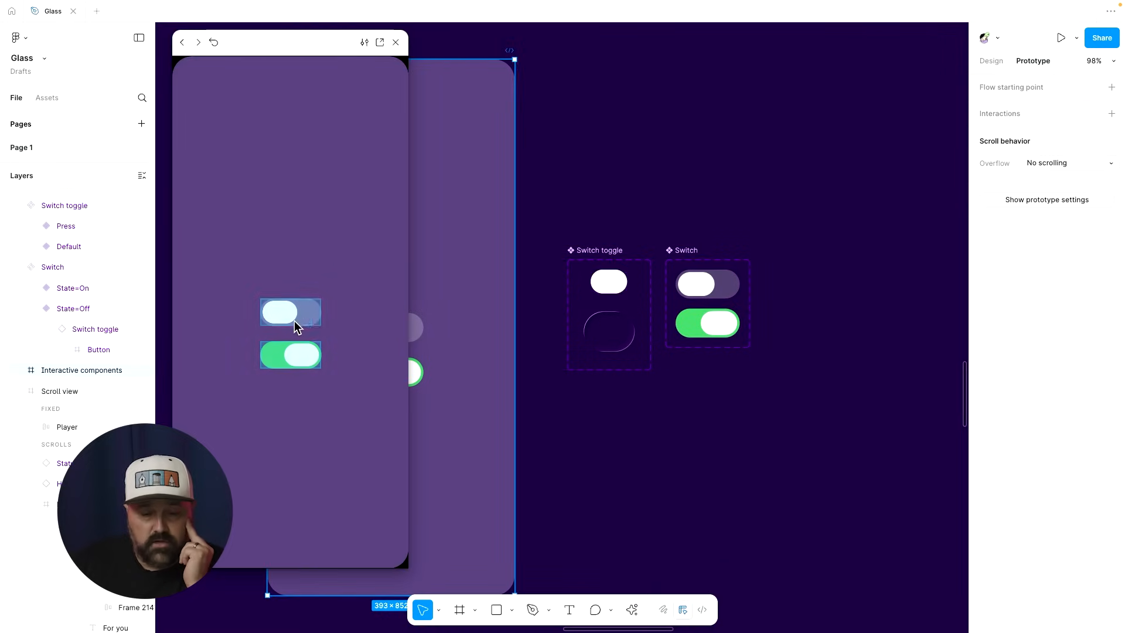
pyautogui.moveTo(294, 320); pyautogui.dragTo(301, 332)
pyautogui.click(300, 322)
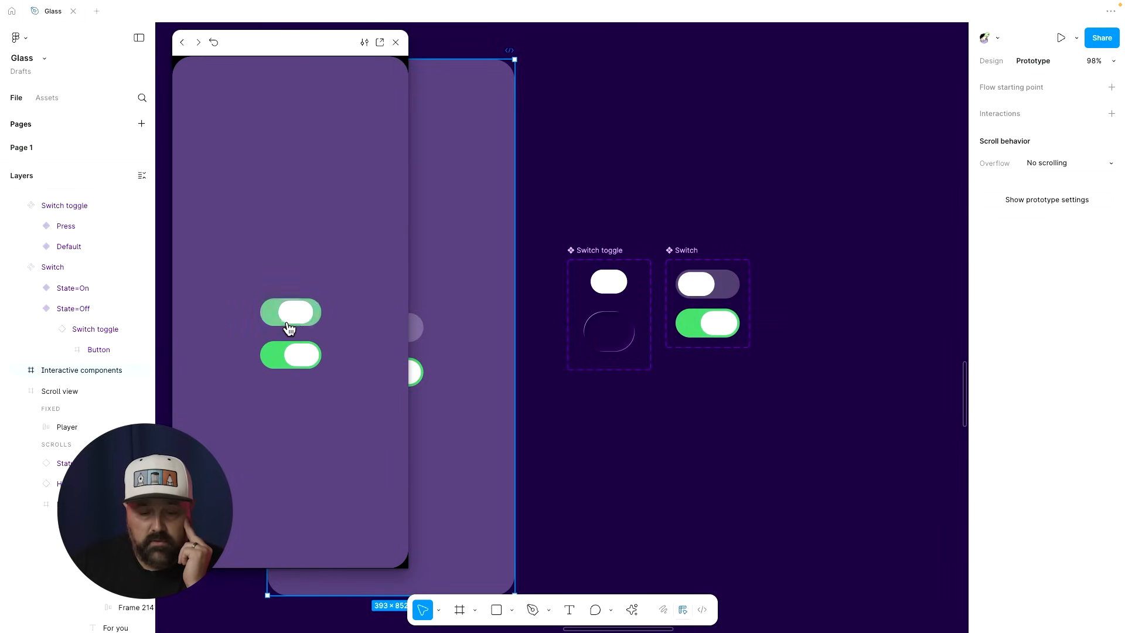
pyautogui.click(276, 357)
pyautogui.click(279, 321)
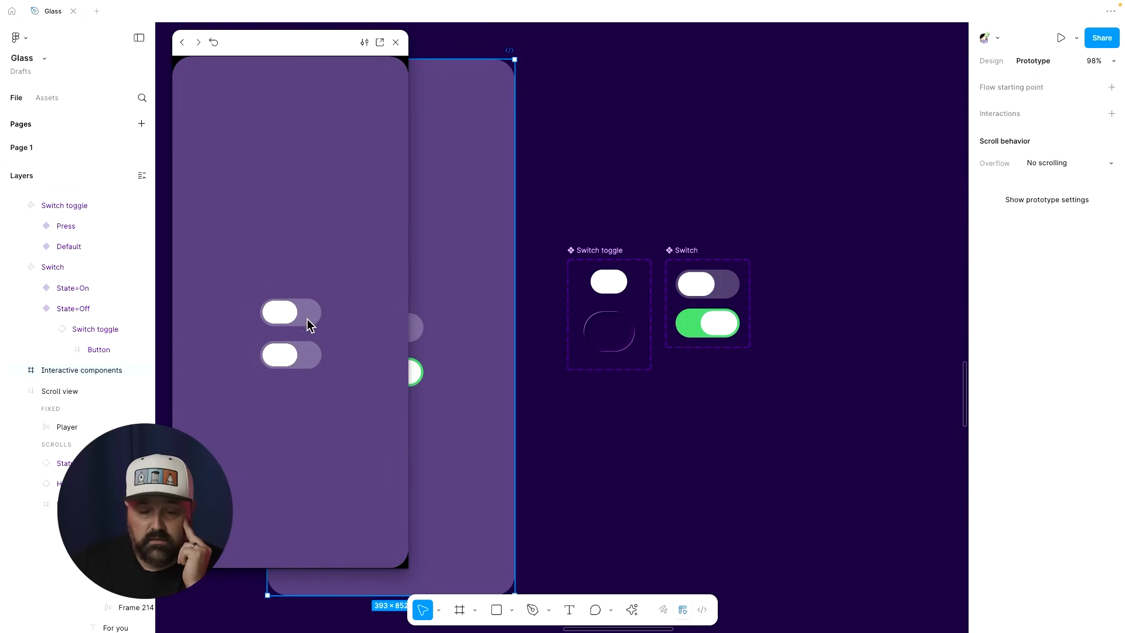
pyautogui.click(309, 322)
pyautogui.click(296, 319)
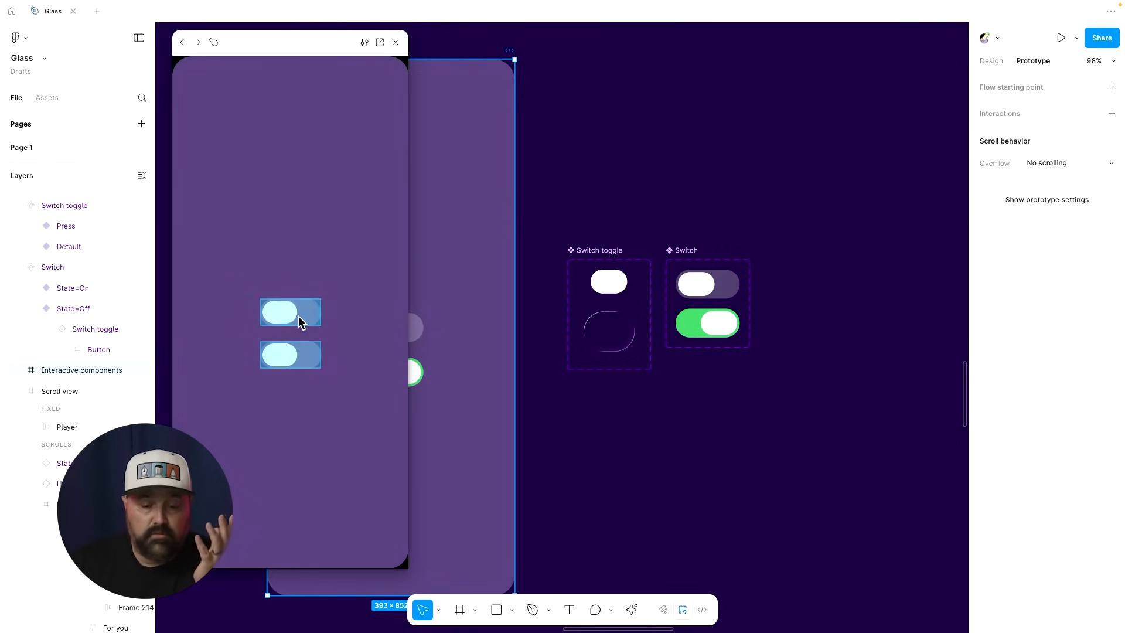
pyautogui.click(285, 365)
pyautogui.click(298, 368)
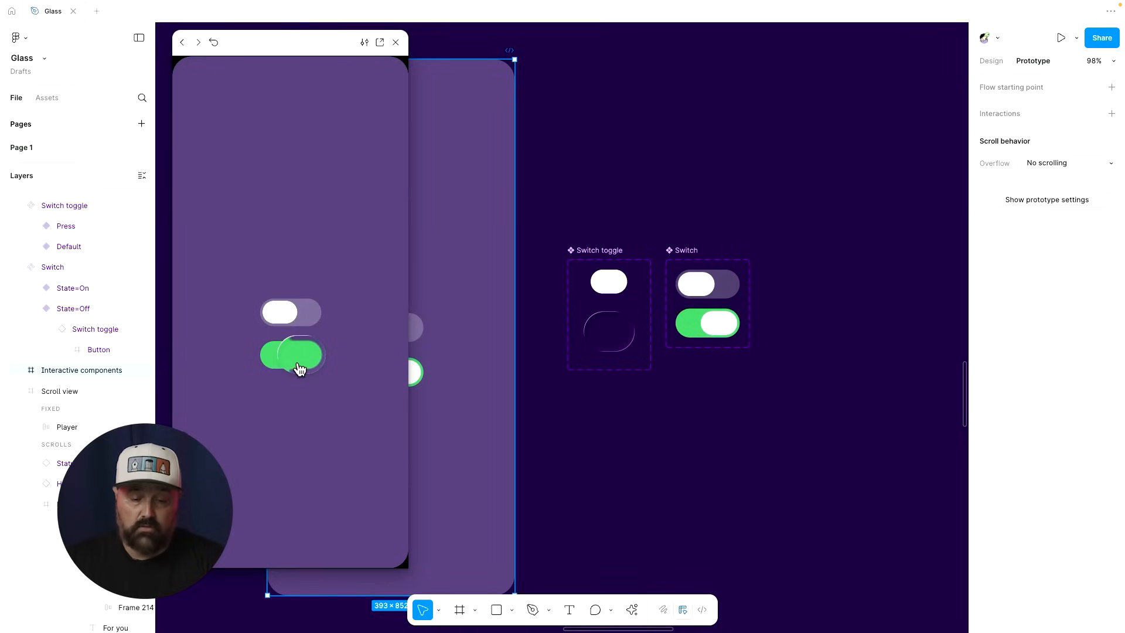
pyautogui.click(287, 319)
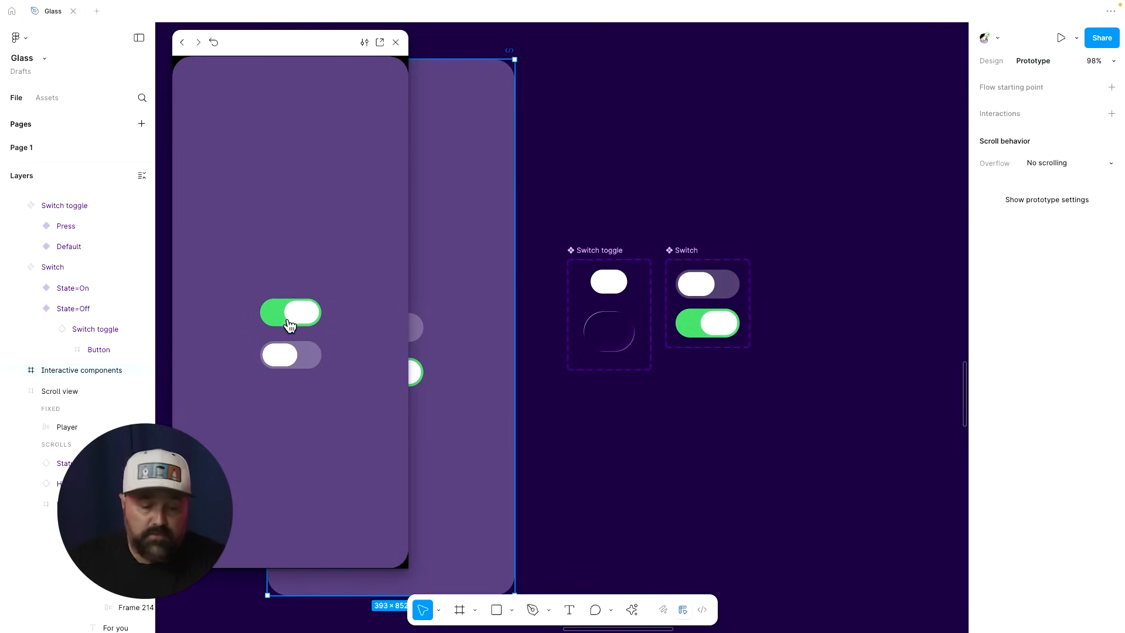
pyautogui.click(310, 368)
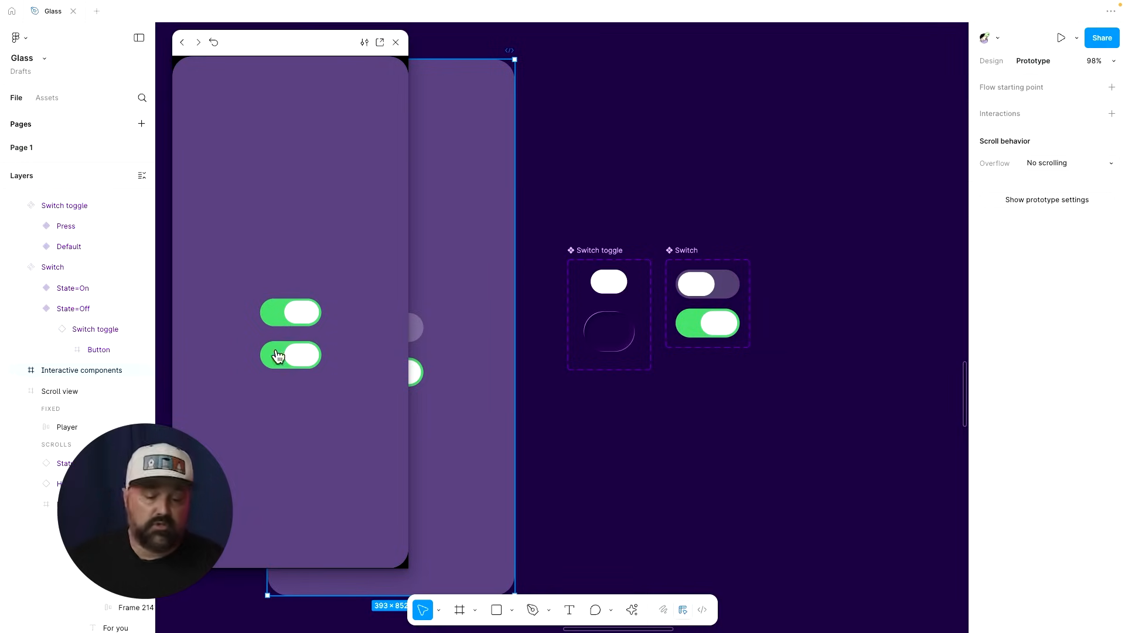
pyautogui.click(281, 314)
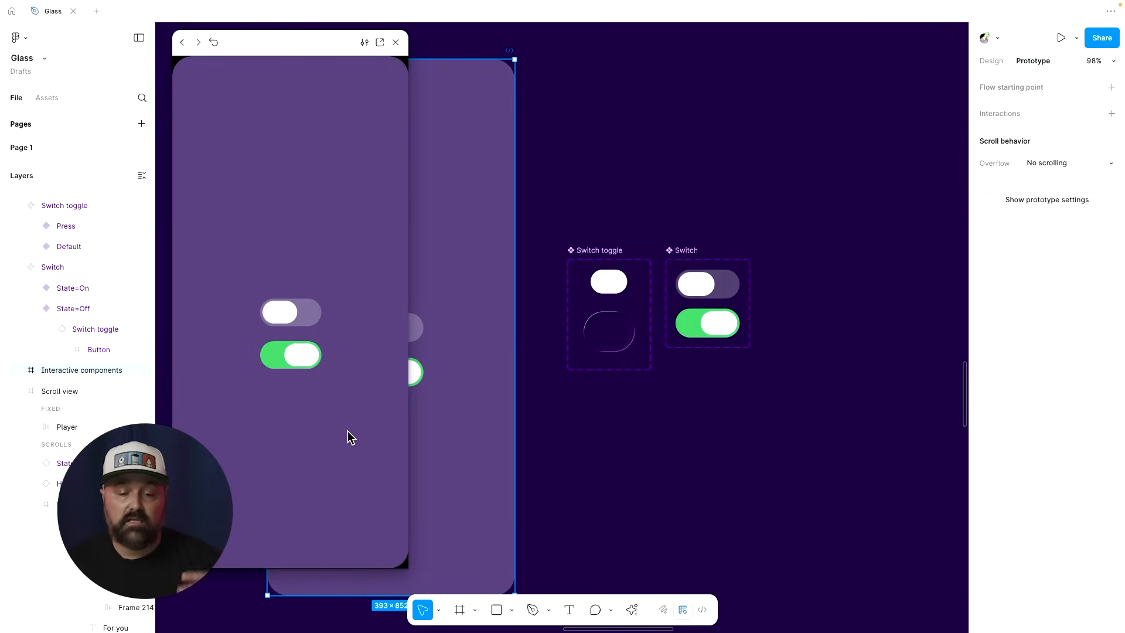
pyautogui.click(396, 45)
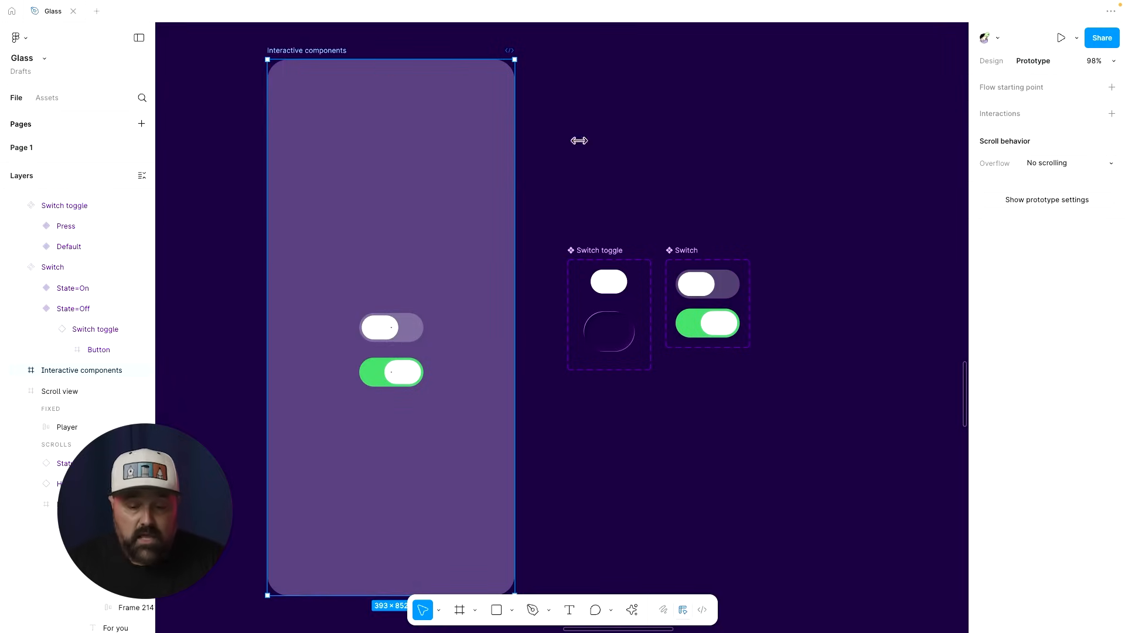
# Open the Glass effect settings of the Button layer in Switch toggle's Press variant to examine them.
pyautogui.click(614, 342)
pyautogui.scroll(5, 616, 341)
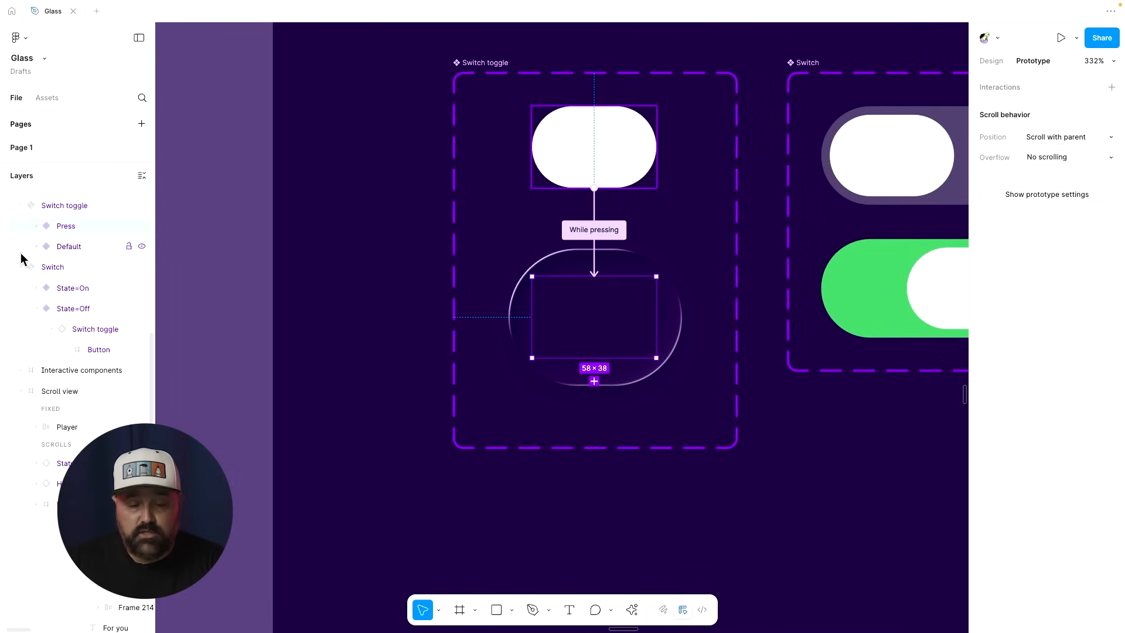
pyautogui.click(590, 267)
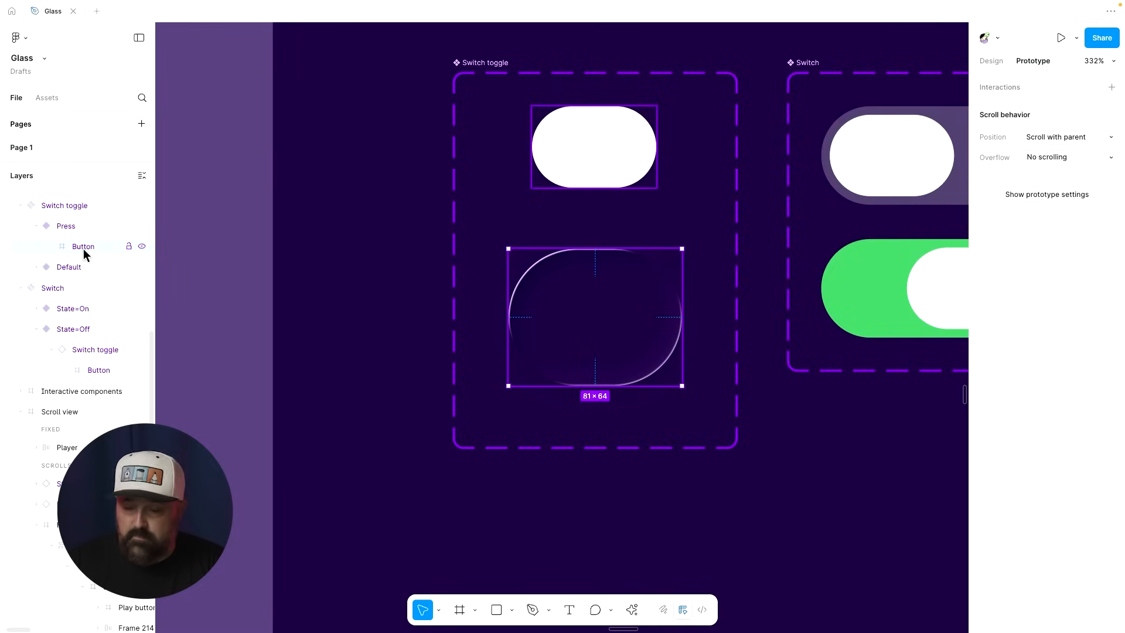
pyautogui.click(996, 60)
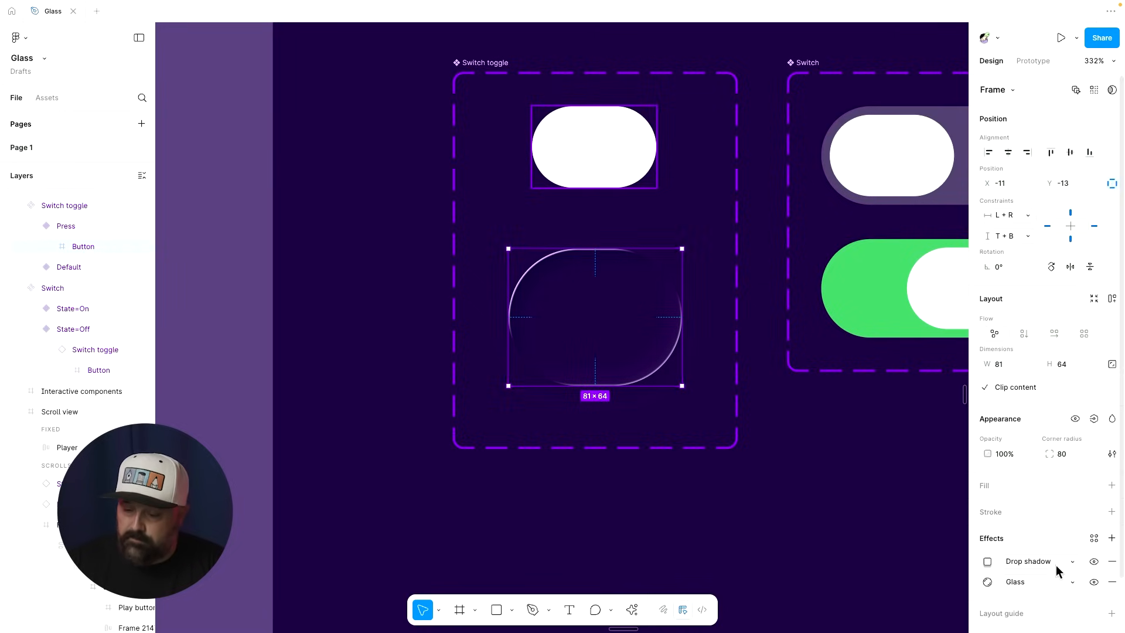
pyautogui.scroll(-2, 1031, 563)
pyautogui.click(987, 529)
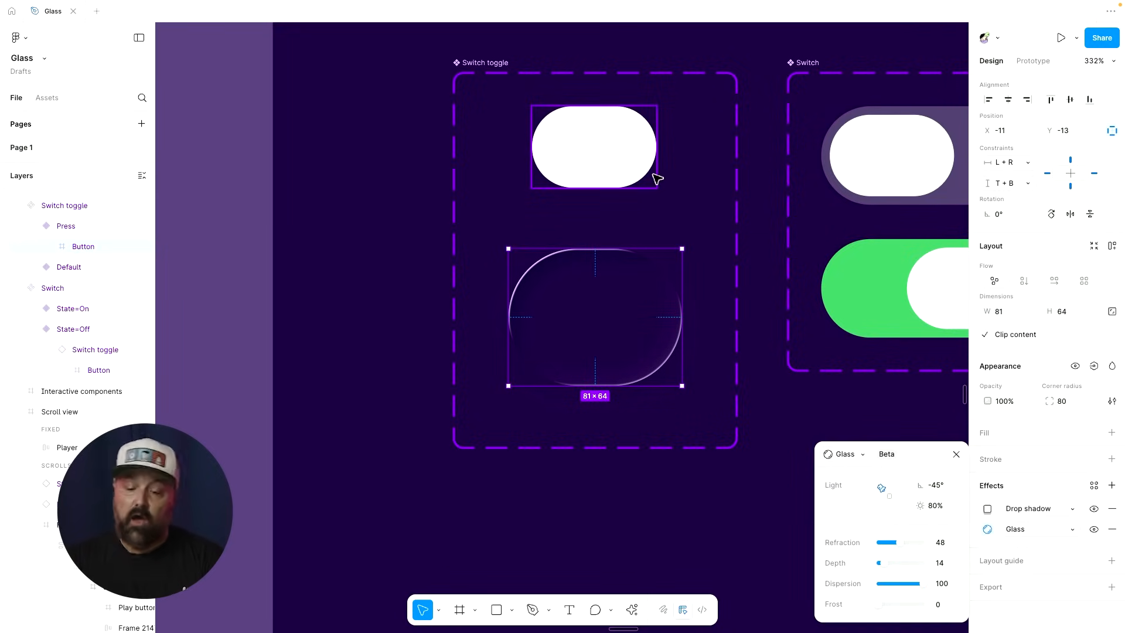
# Show the prototype connection between the two Video frames and select the small glass shape in the second one.
pyautogui.scroll(-10, 652, 506)
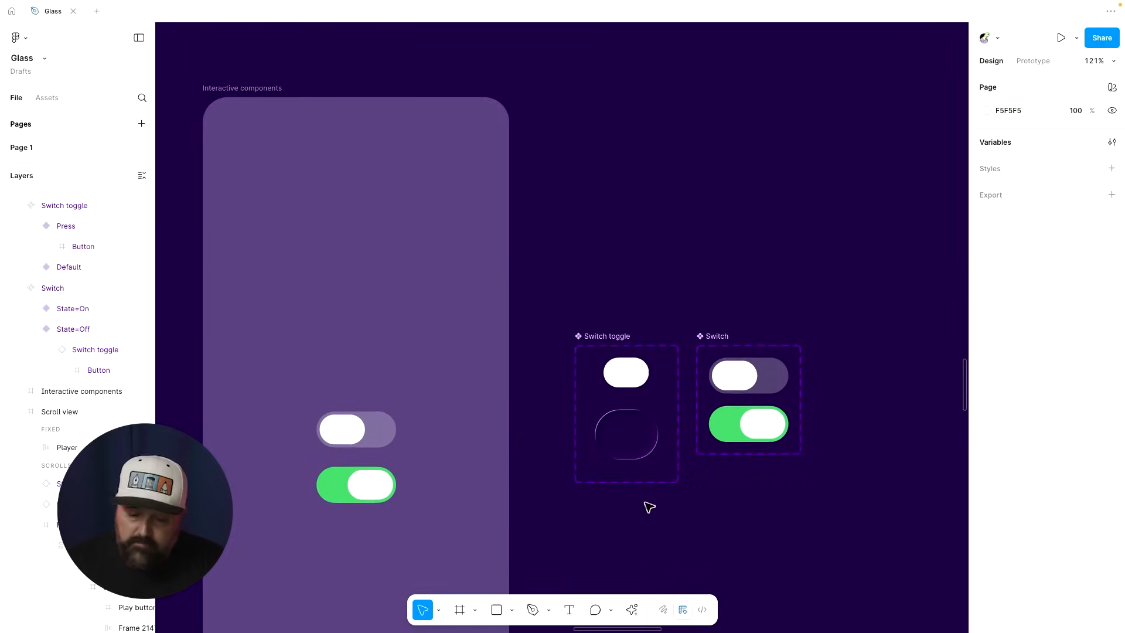
pyautogui.scroll(-2, 691, 507)
pyautogui.hscroll(2, 691, 507)
pyautogui.scroll(-1, 693, 505)
pyautogui.scroll(-3, 693, 505)
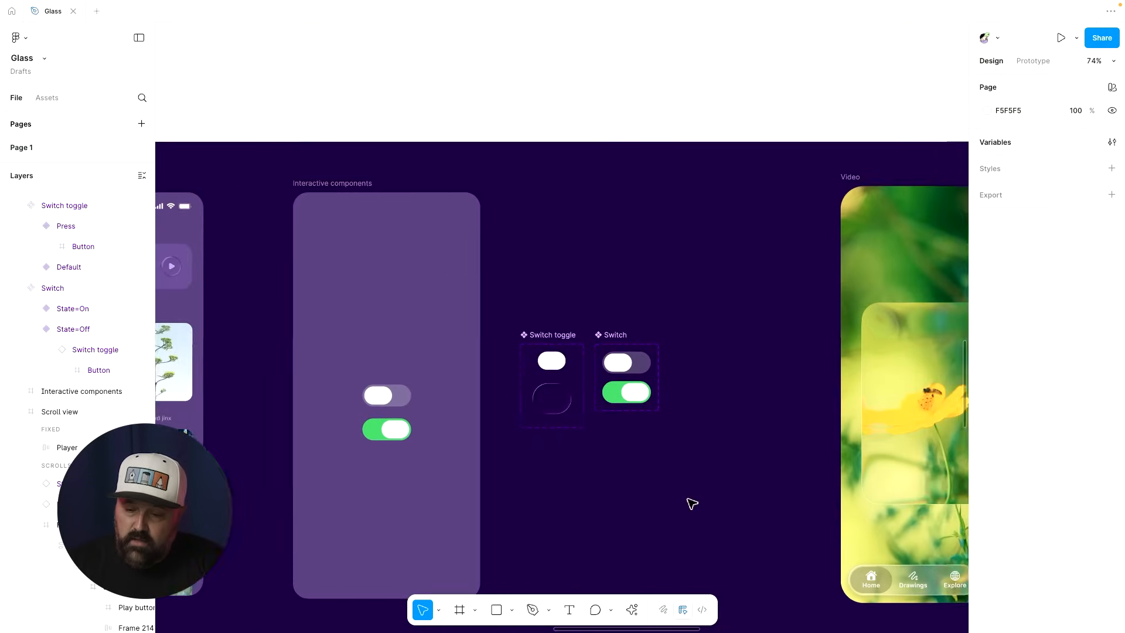
pyautogui.hscroll(10, 693, 505)
pyautogui.hscroll(2, 692, 504)
pyautogui.scroll(-1, 693, 504)
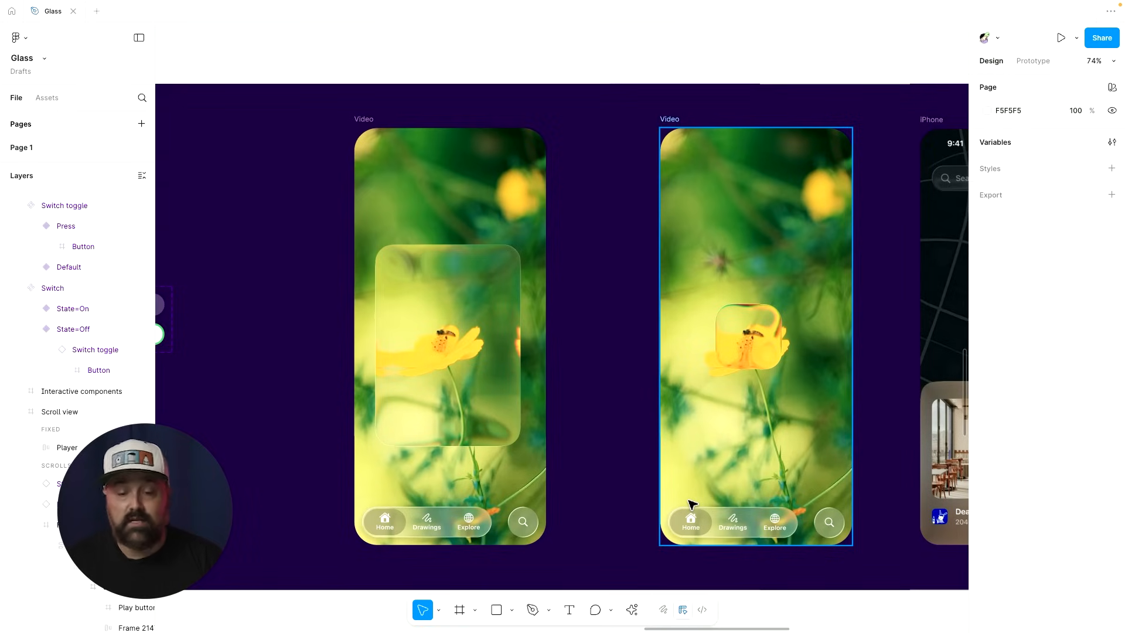
pyautogui.click(1032, 61)
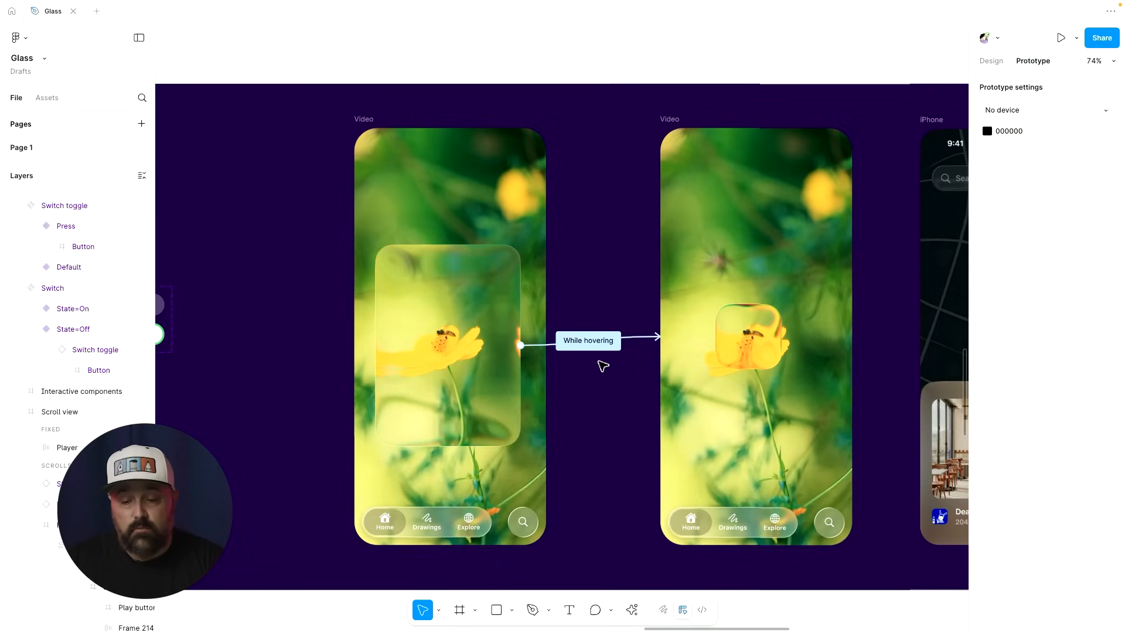
pyautogui.click(769, 349)
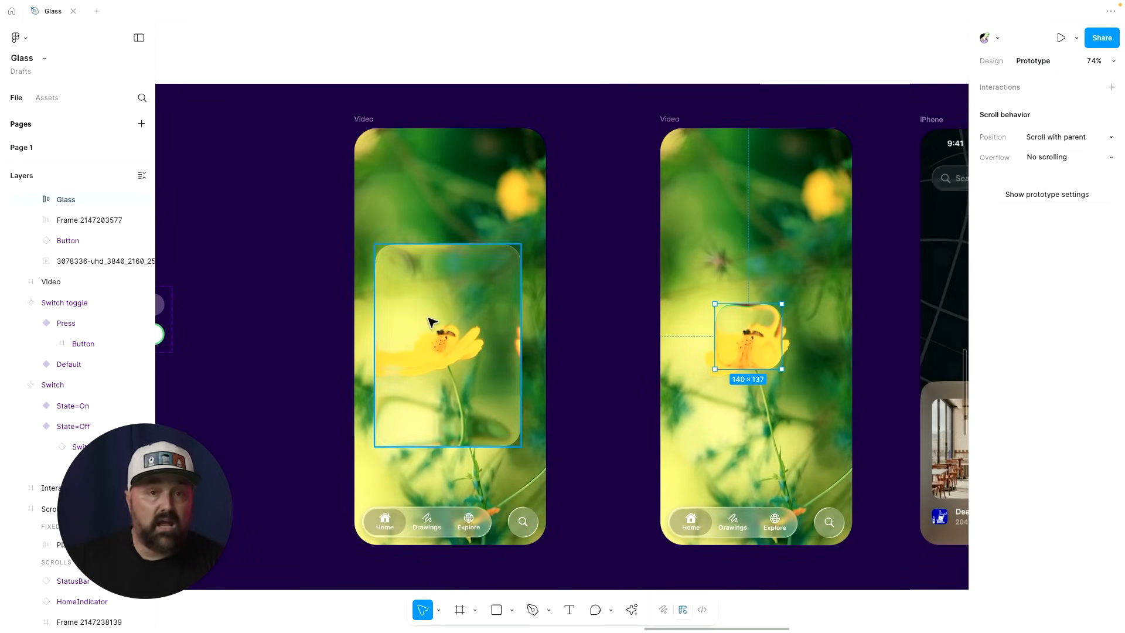
# Preview the first Video frame inline, examine the glass card over the playing video at rest and while hovering, and close the preview.
pyautogui.click(375, 120)
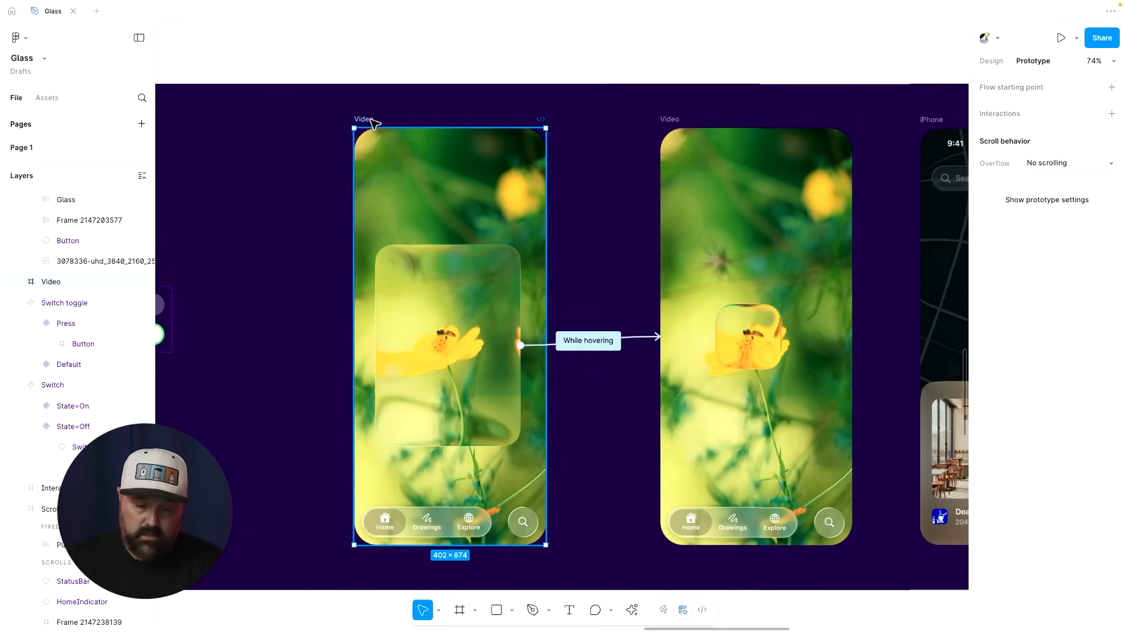
pyautogui.hotkey('shift', 'space')
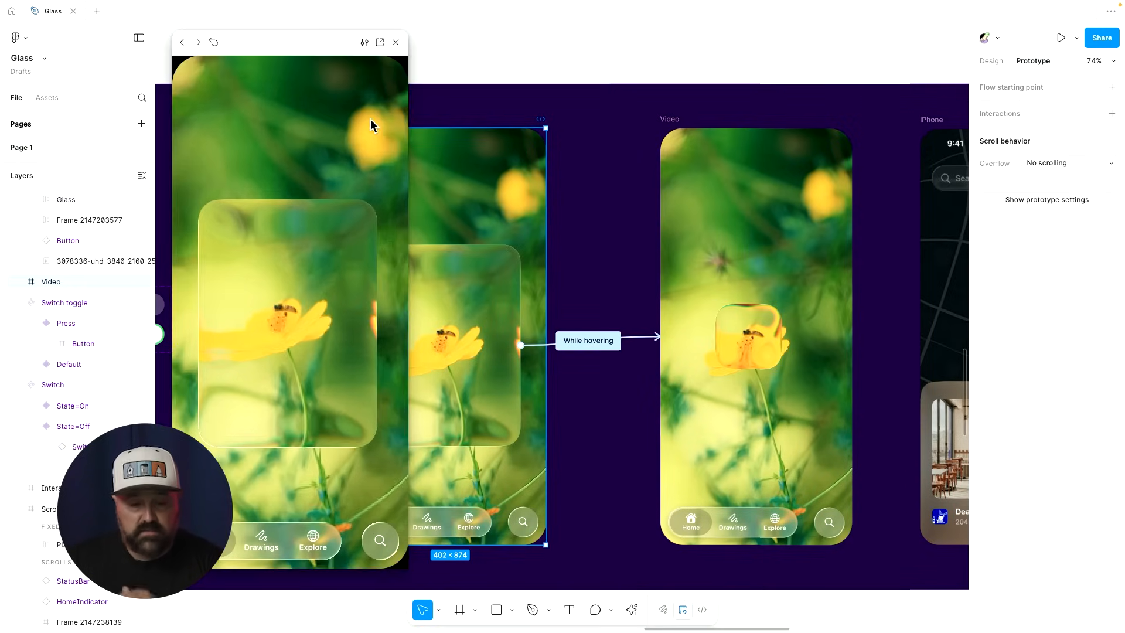
pyautogui.moveTo(301, 313)
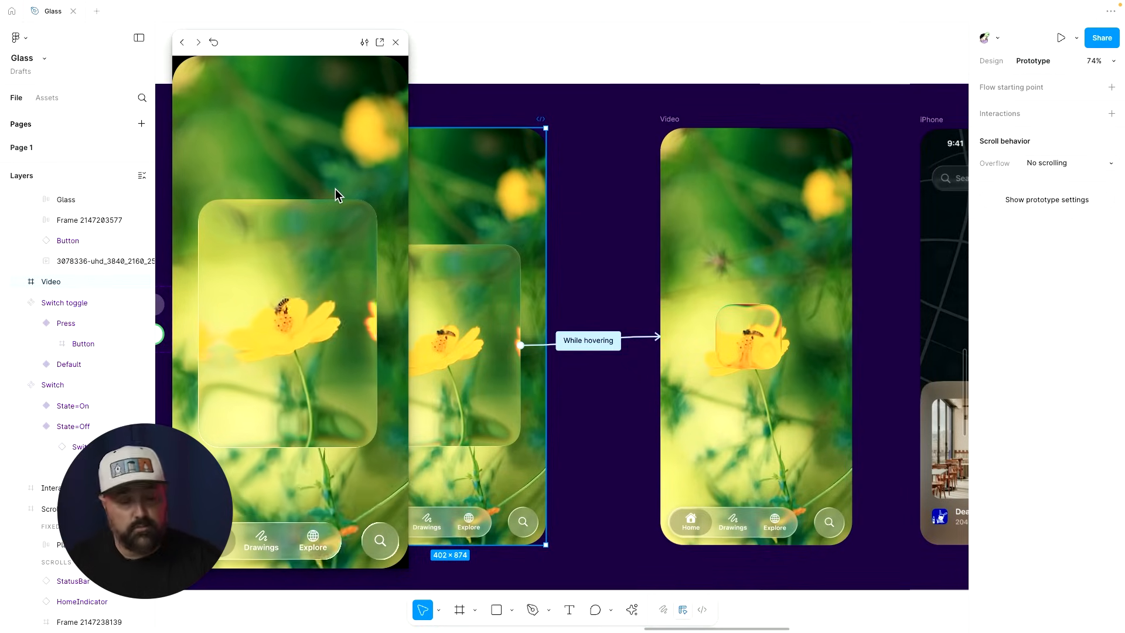
pyautogui.moveTo(315, 361)
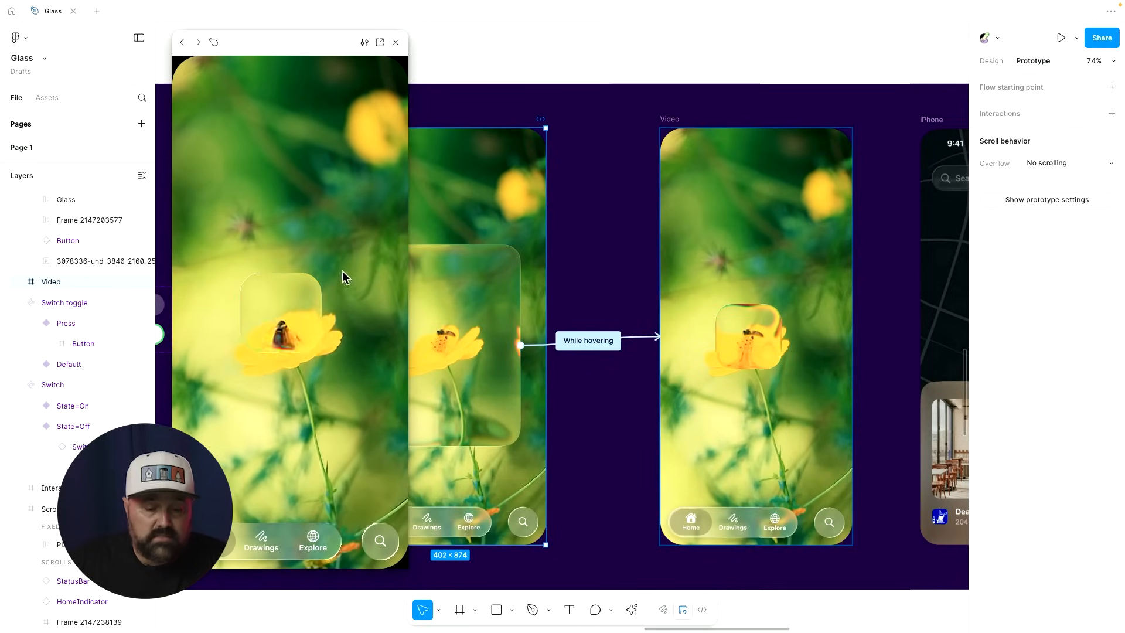
pyautogui.click(396, 43)
# Examine the iPhone map frames and open the interaction linking the first frame's Search bar to the second frame to check its settings.
pyautogui.hscroll(10, 433, 111)
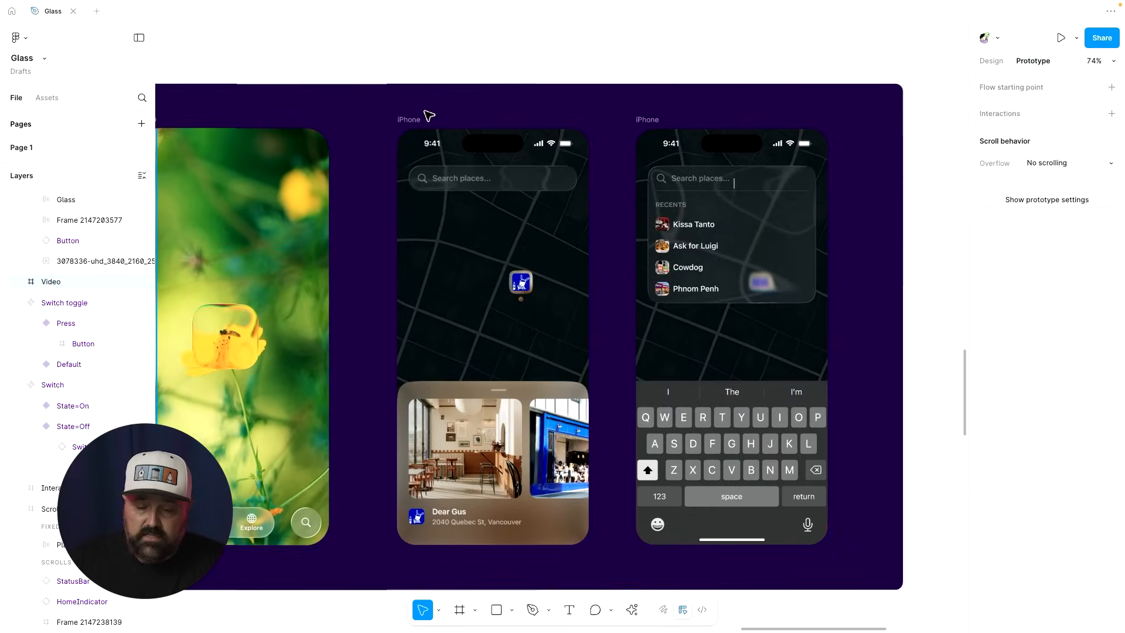
pyautogui.scroll(5, 429, 265)
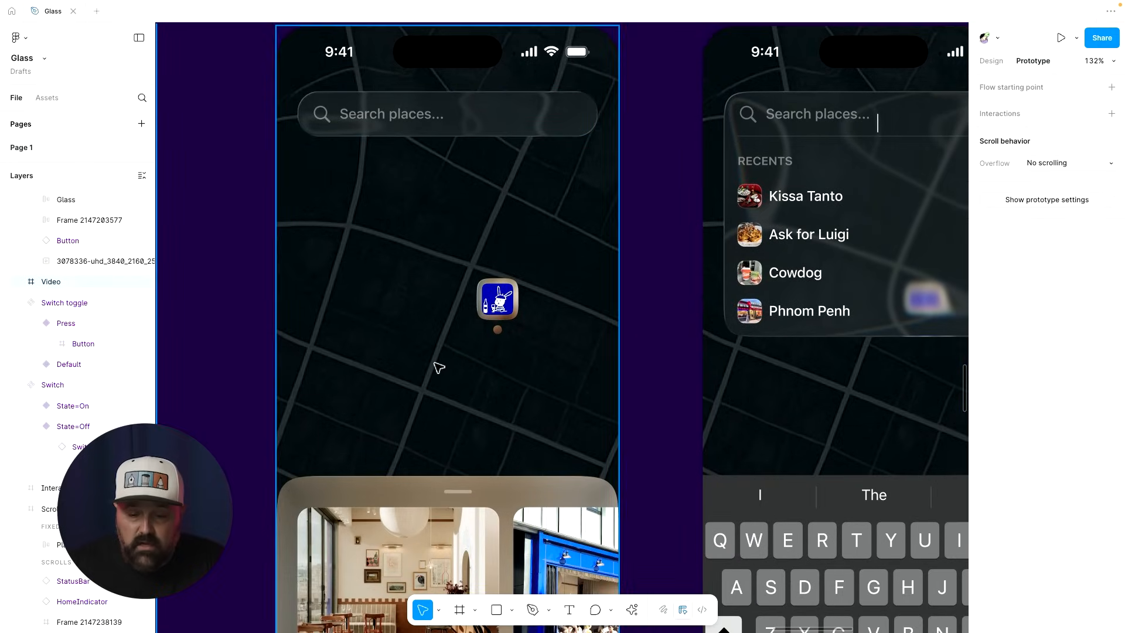
pyautogui.scroll(-4, 451, 401)
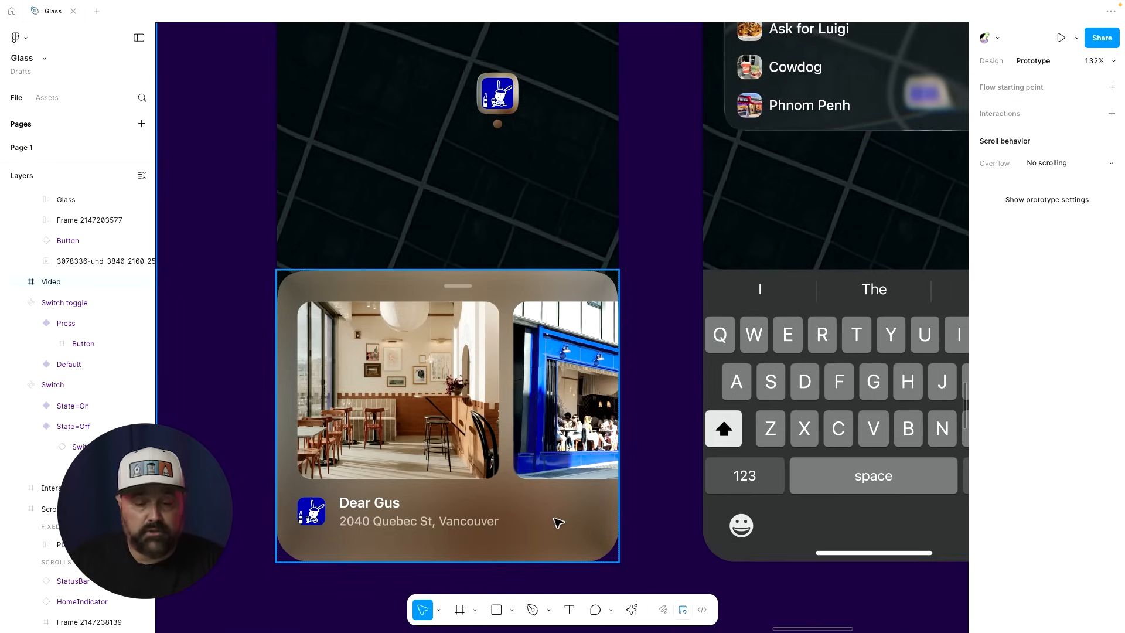
pyautogui.scroll(-3, 545, 508)
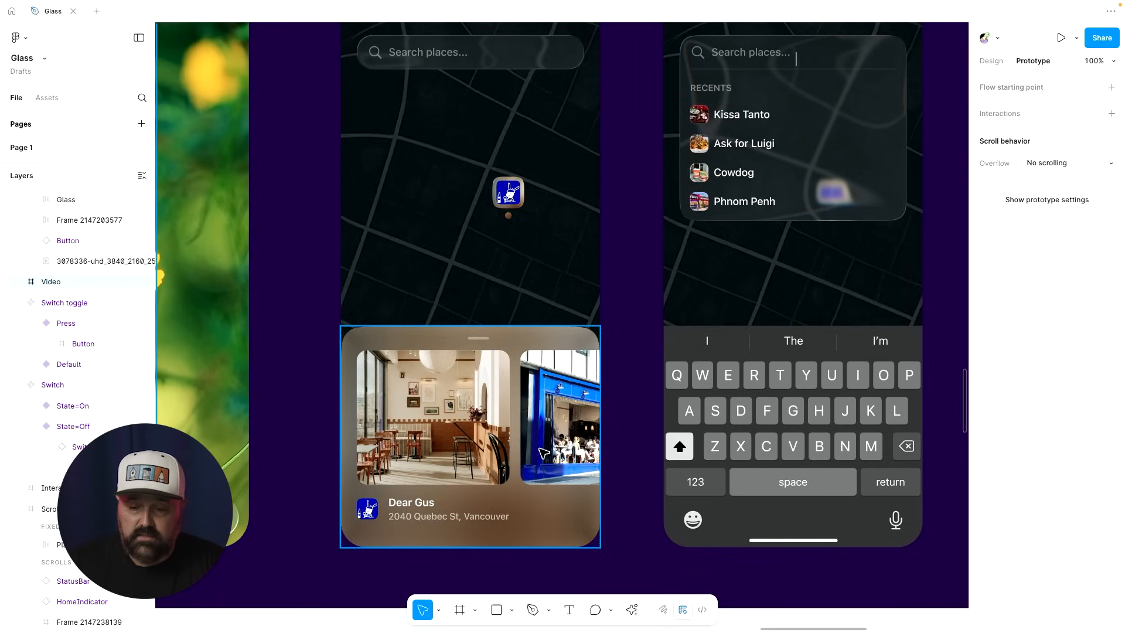
pyautogui.scroll(-3, 532, 150)
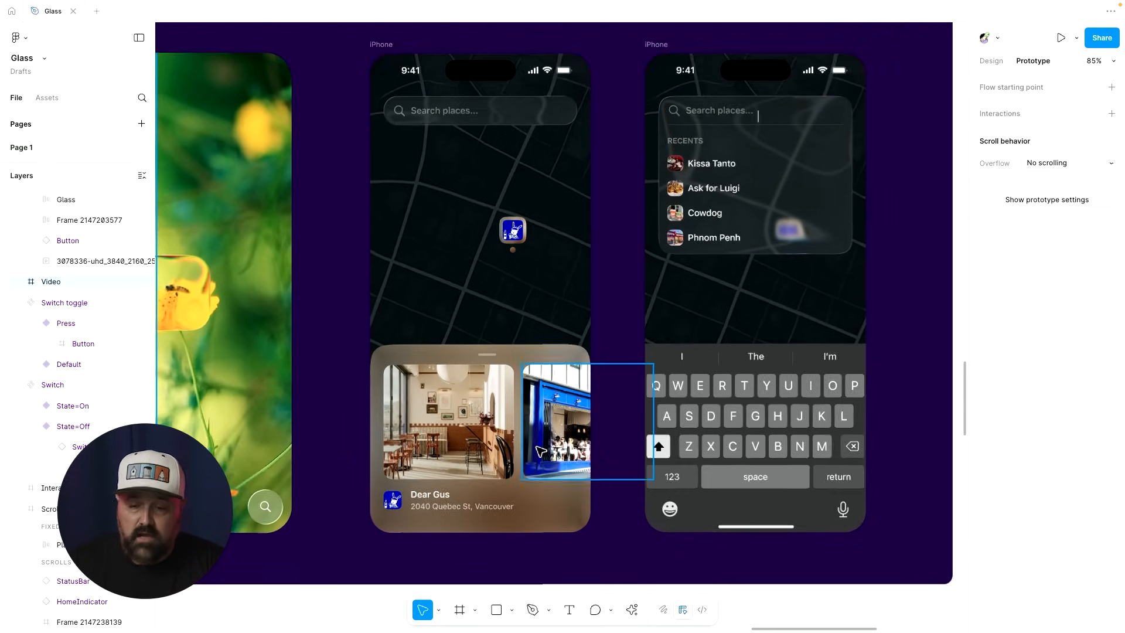
pyautogui.click(540, 109)
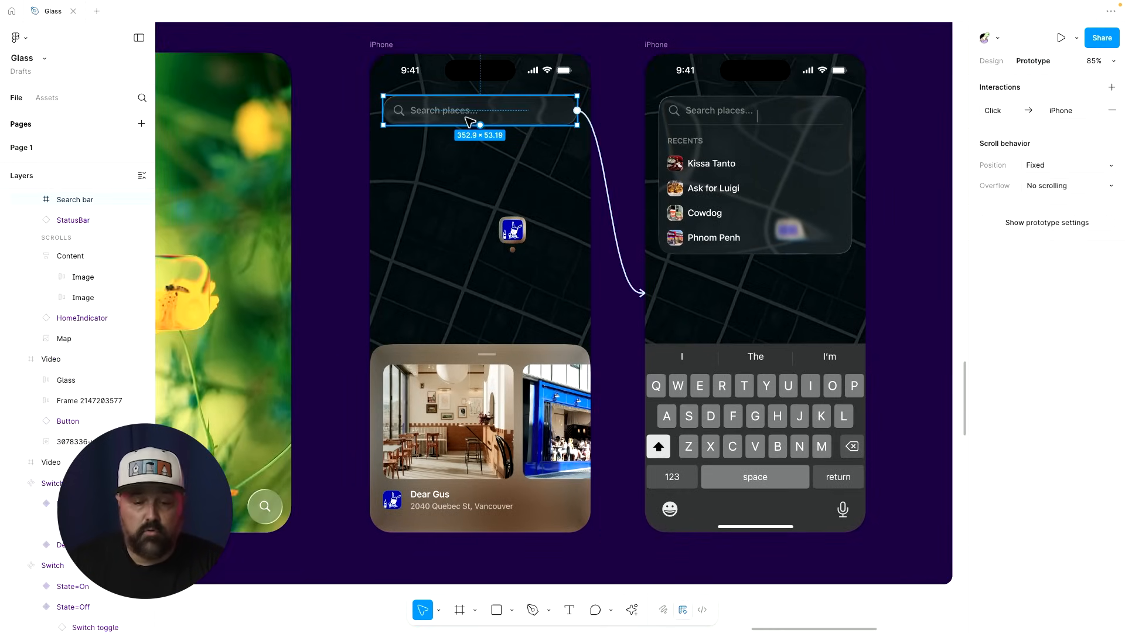
pyautogui.click(615, 216)
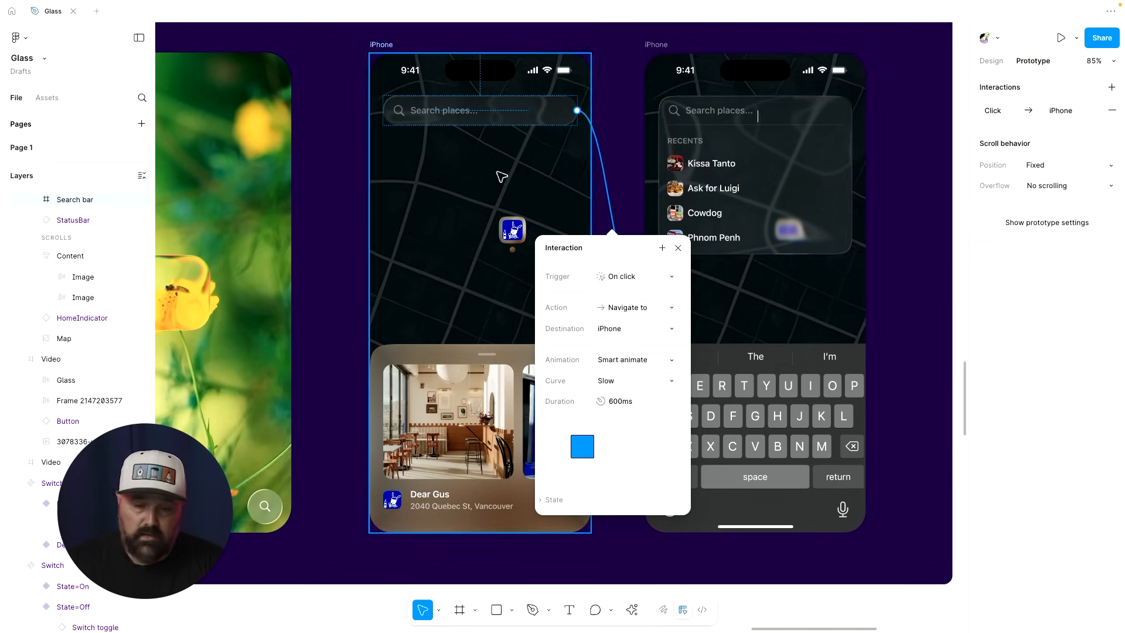
pyautogui.scroll(5, 442, 126)
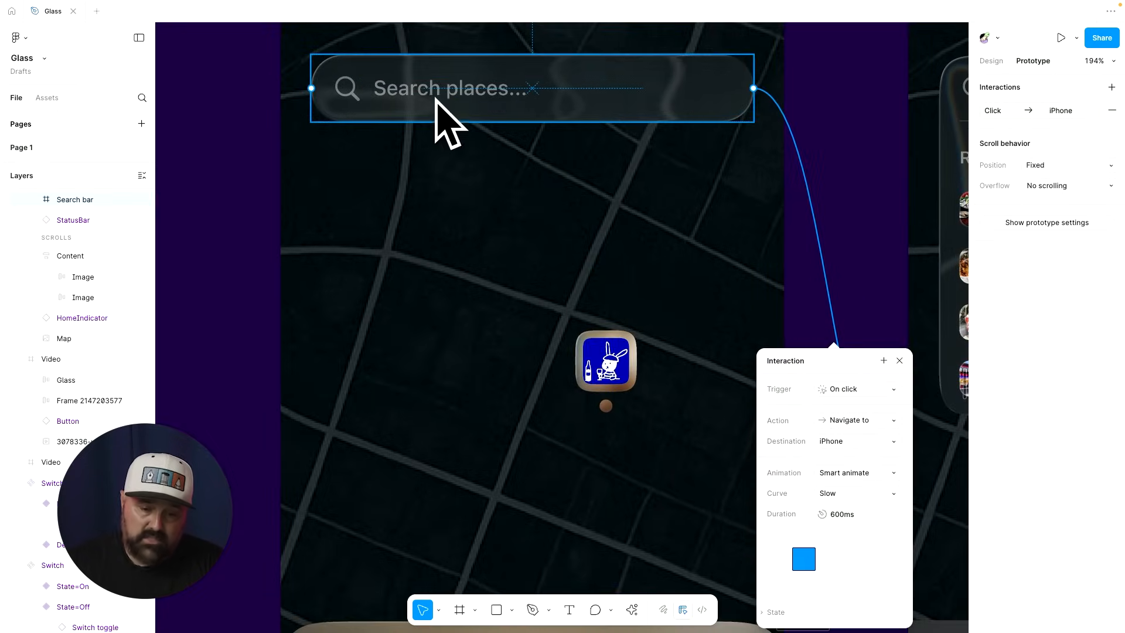
pyautogui.scroll(-5, 445, 117)
pyautogui.scroll(-1, 438, 110)
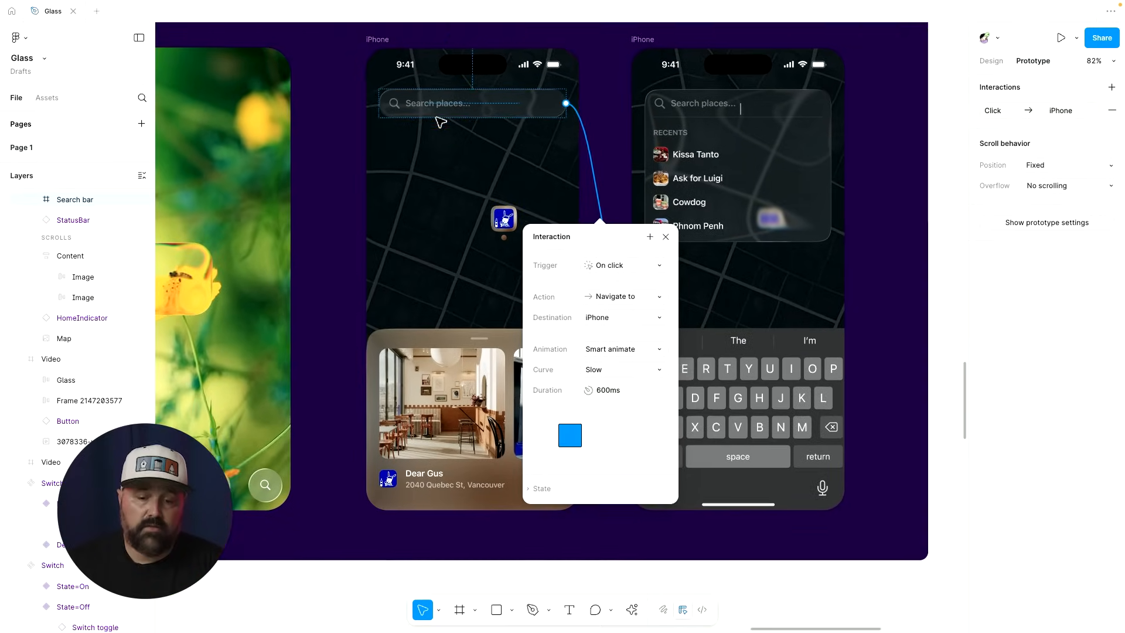
pyautogui.scroll(1, 439, 120)
# Close the interaction details, select the first iPhone frame and open its inline prototype preview.
pyautogui.click(353, 79)
pyautogui.click(375, 68)
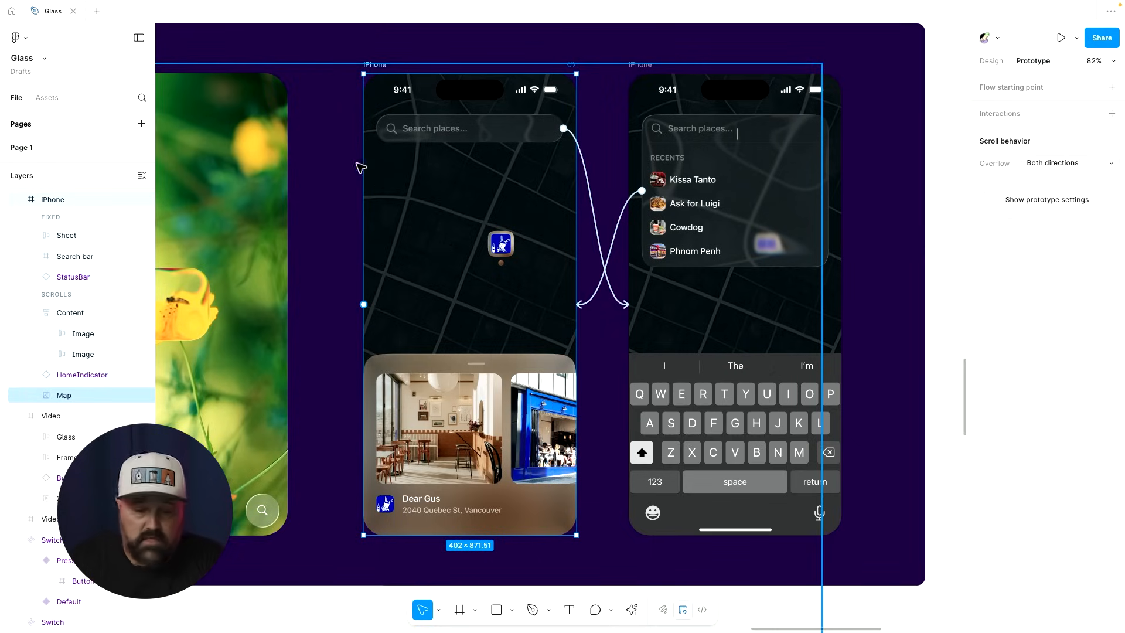
pyautogui.click(376, 65)
pyautogui.click(378, 64)
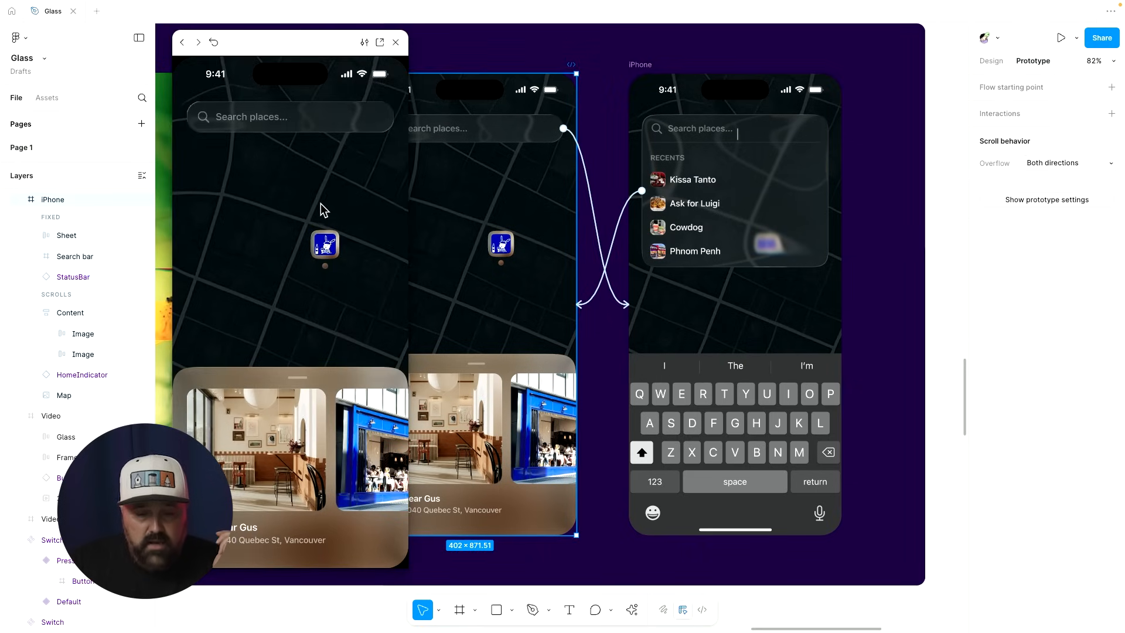
# Pan the map around in the preview so the restaurant pin passes behind the search bar, and examine the glass distortion.
pyautogui.hscroll(4, 322, 211)
pyautogui.hscroll(-5, 322, 211)
pyautogui.scroll(-2, 301, 225)
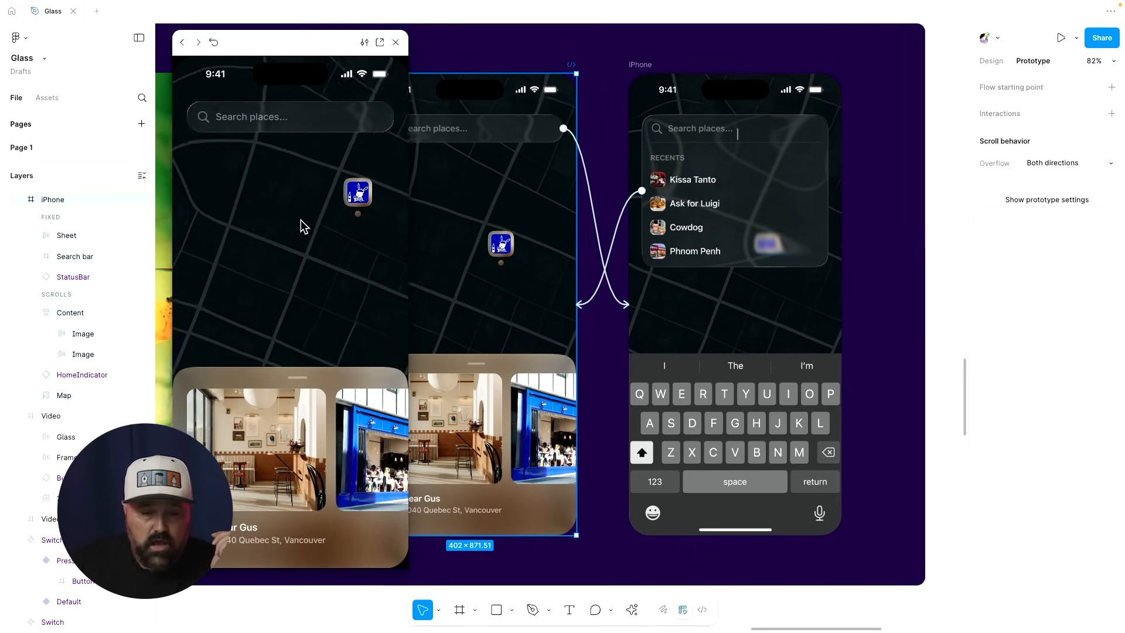
pyautogui.scroll(-3, 300, 220)
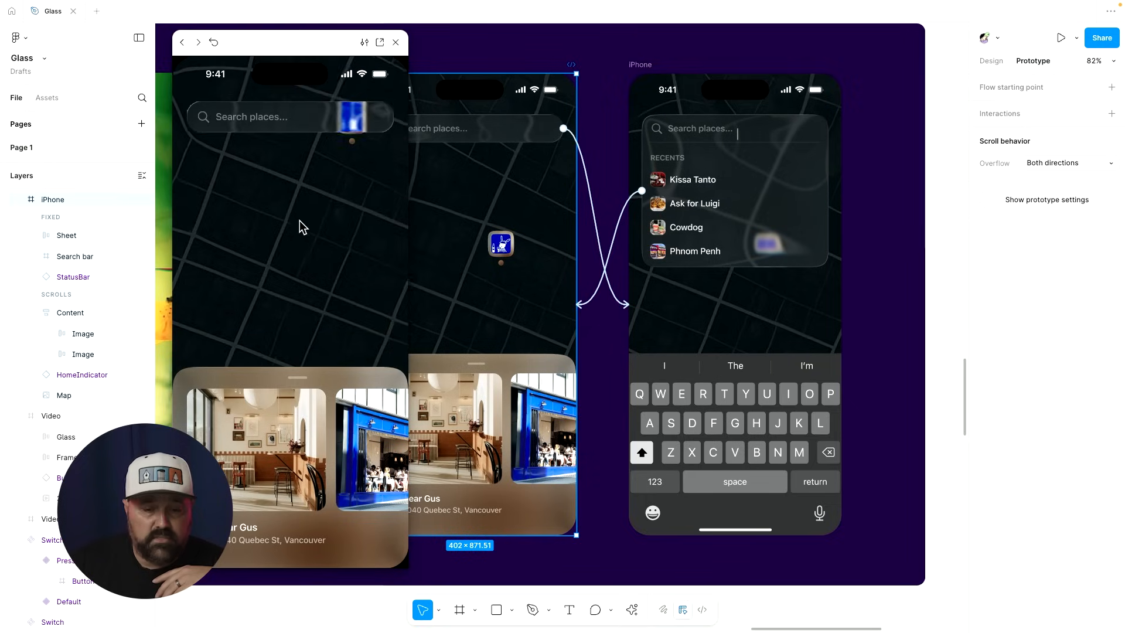
pyautogui.hscroll(3, 299, 220)
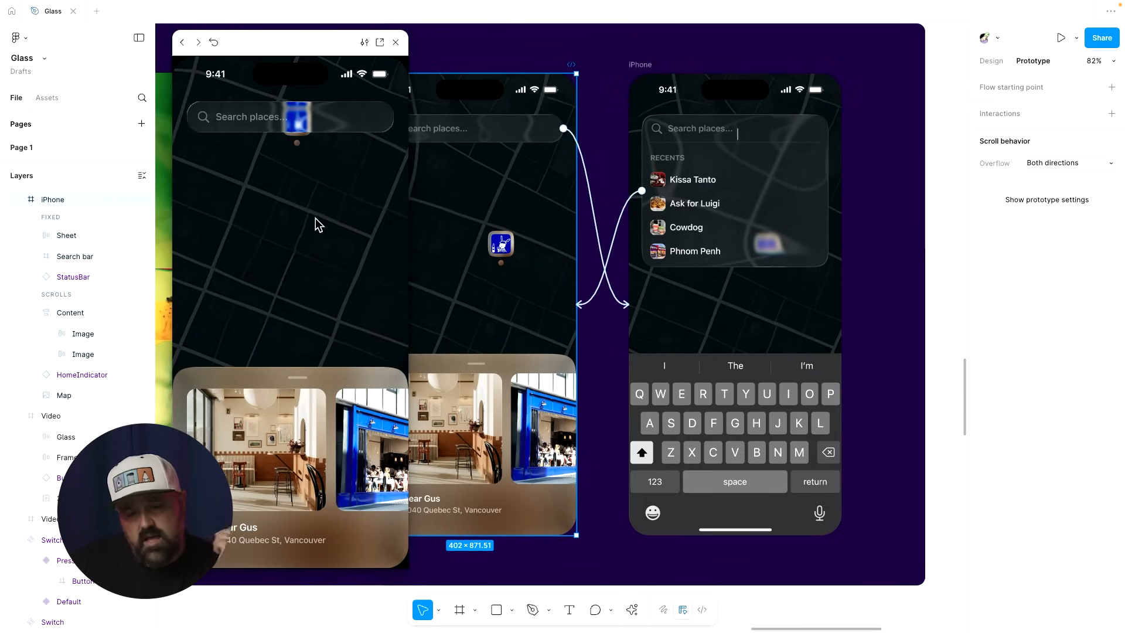
pyautogui.hscroll(3, 314, 218)
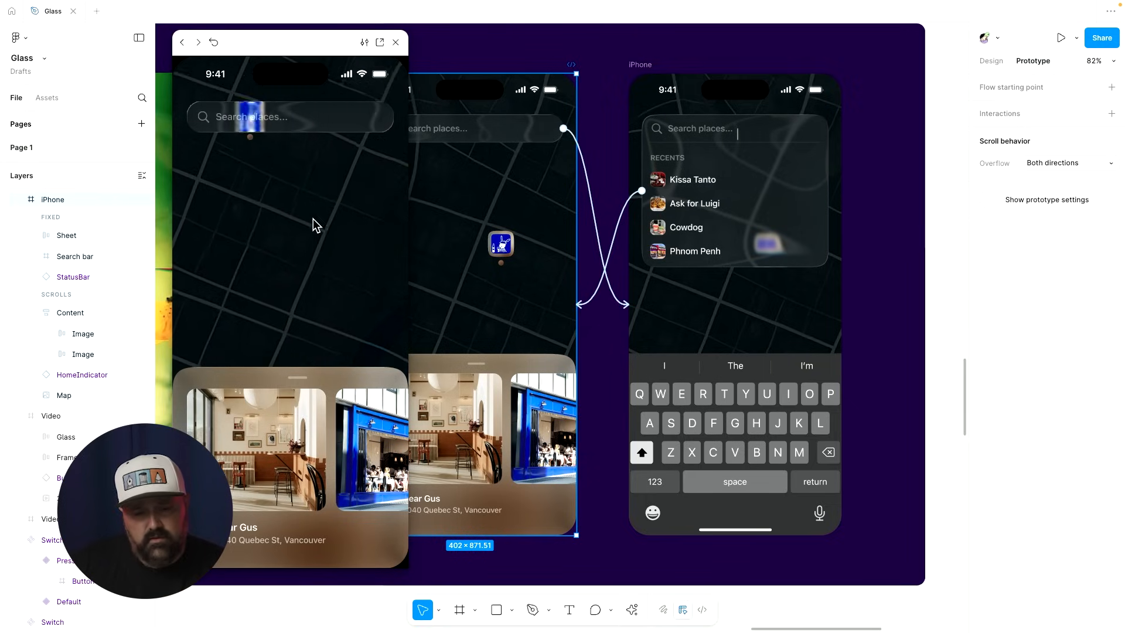
pyautogui.hscroll(2, 312, 220)
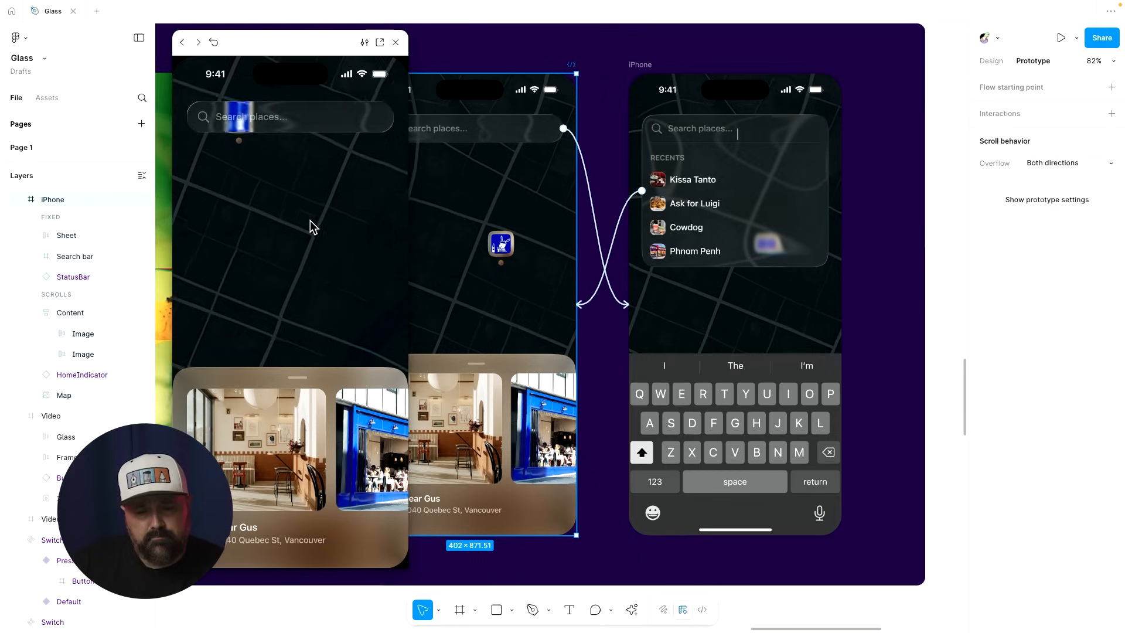
pyautogui.hscroll(-2, 310, 221)
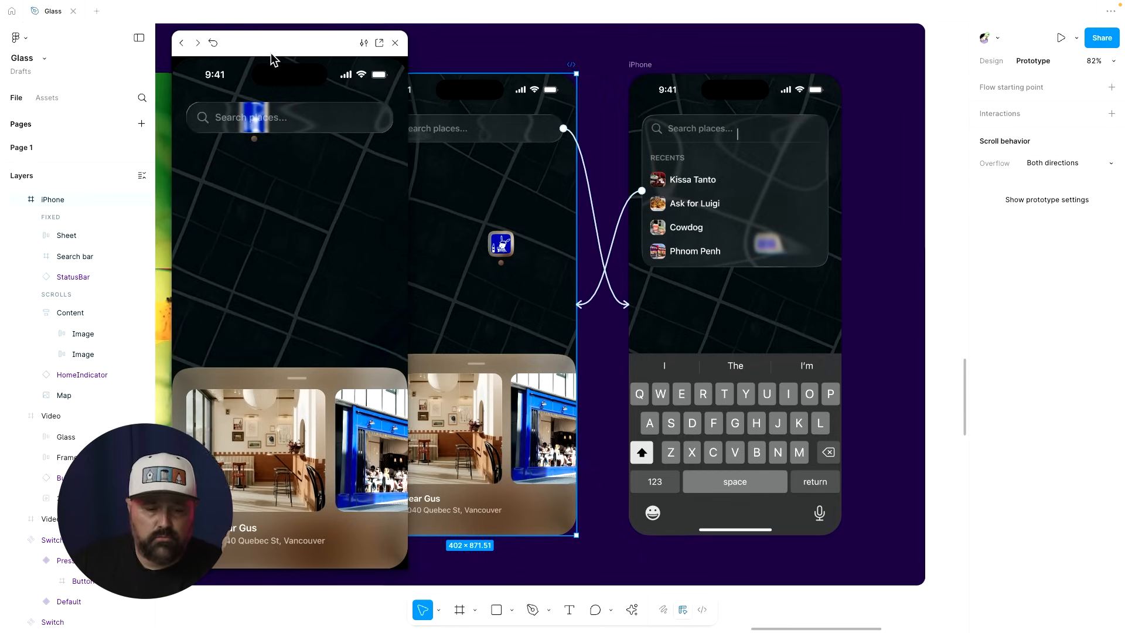
# Move the preview aside and set the Glass effect of the first iPhone frame's Search bar to Refraction 33 and Frost 9.
pyautogui.moveTo(272, 54); pyautogui.dragTo(146, 58)
pyautogui.click(457, 130)
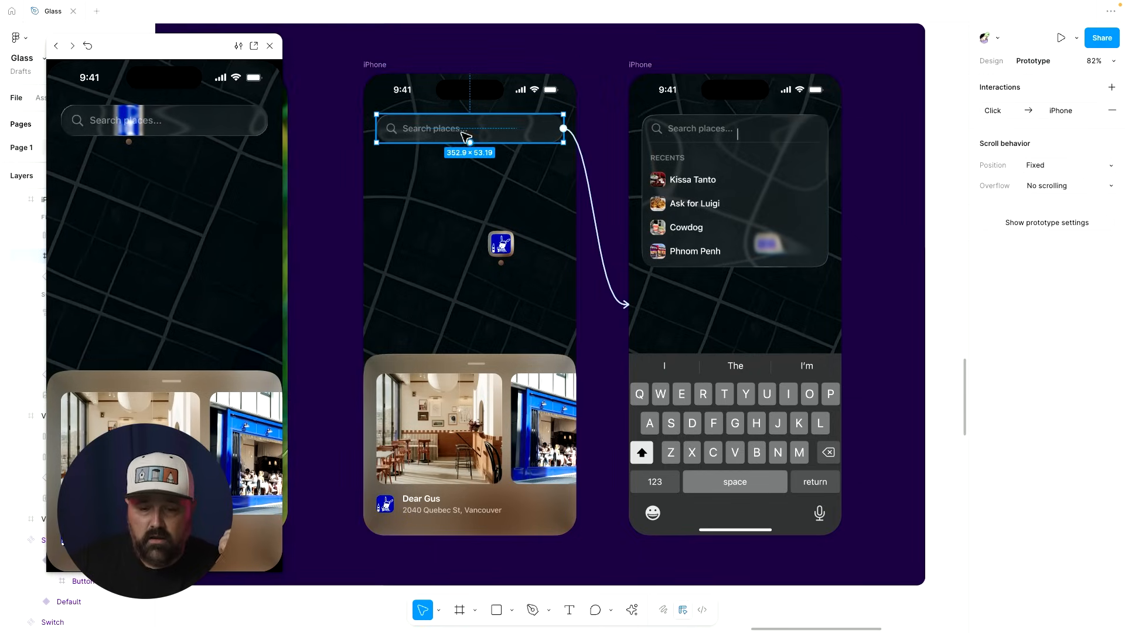
pyautogui.click(991, 62)
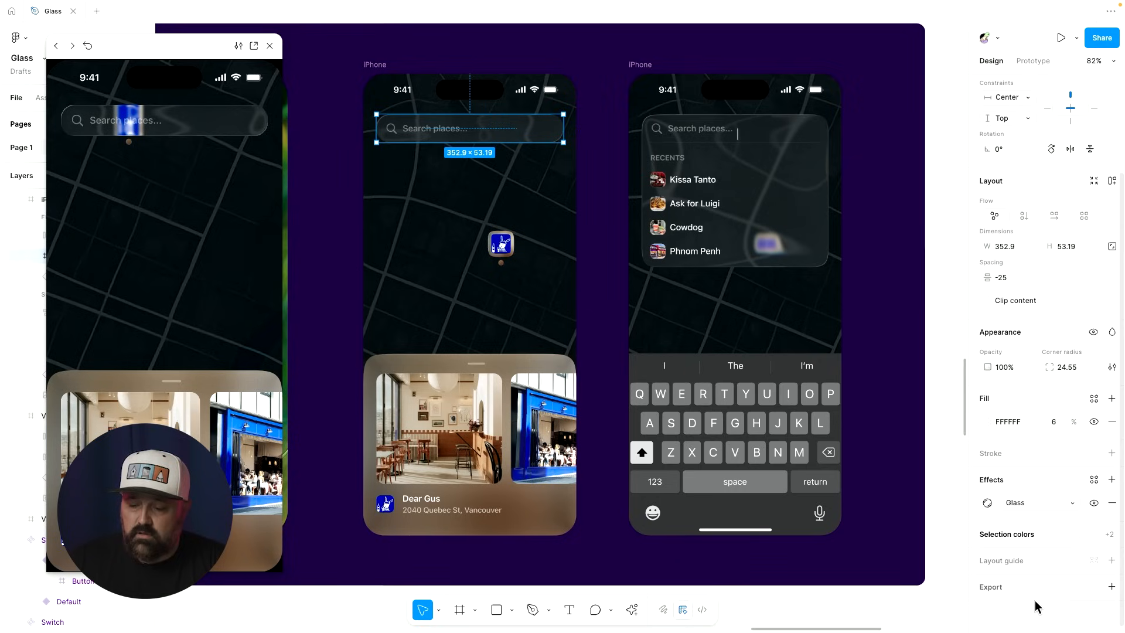
pyautogui.click(987, 503)
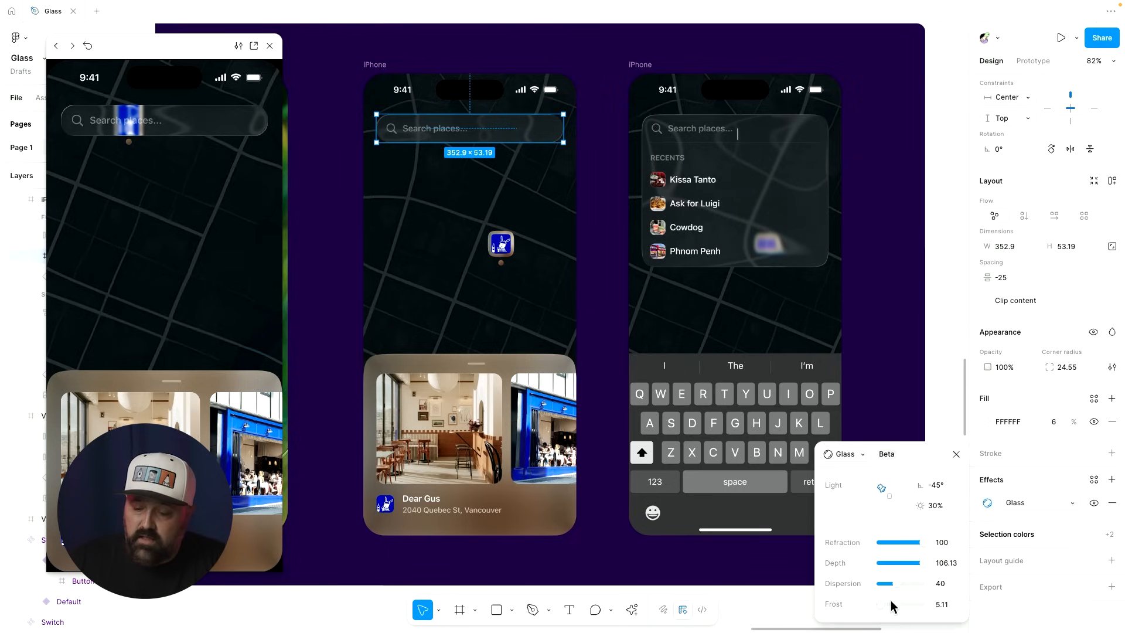
pyautogui.moveTo(918, 544); pyautogui.dragTo(894, 543)
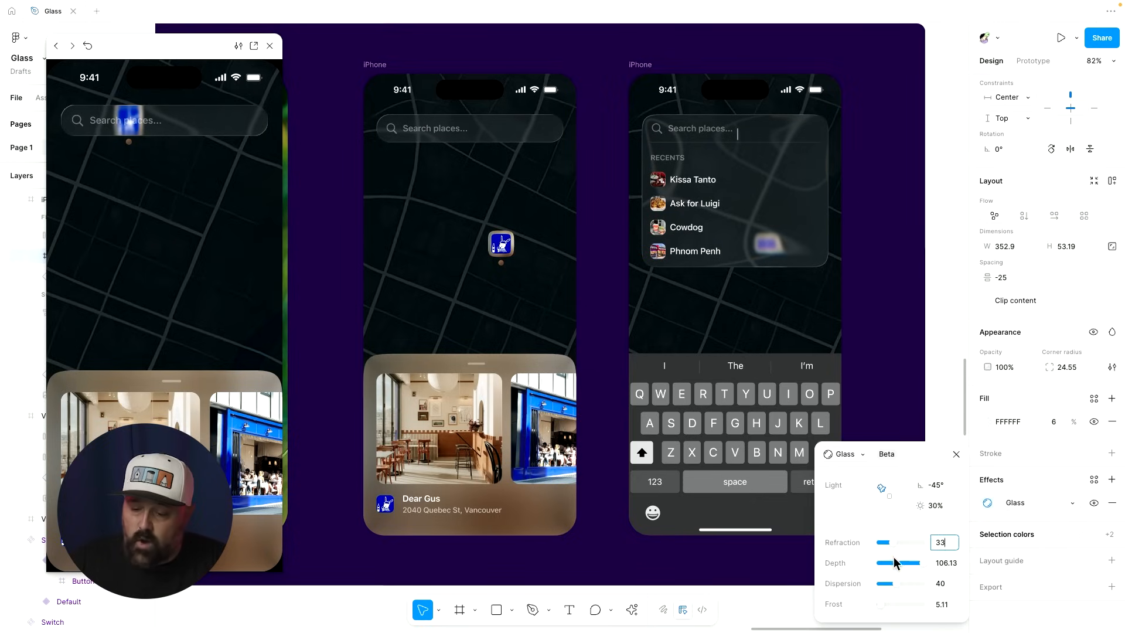
pyautogui.moveTo(882, 611); pyautogui.dragTo(886, 611)
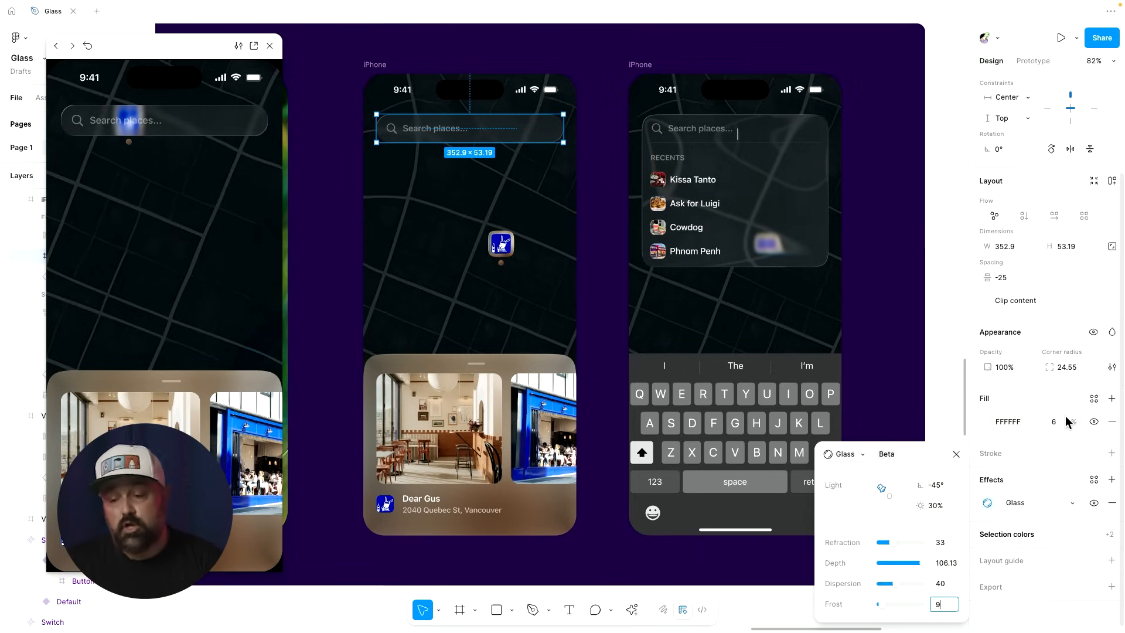
# Set the Search bar's fill to 050505, compare 56% and 36% opacity, keep 36%, and close the preview.
pyautogui.click(985, 426)
pyautogui.click(986, 423)
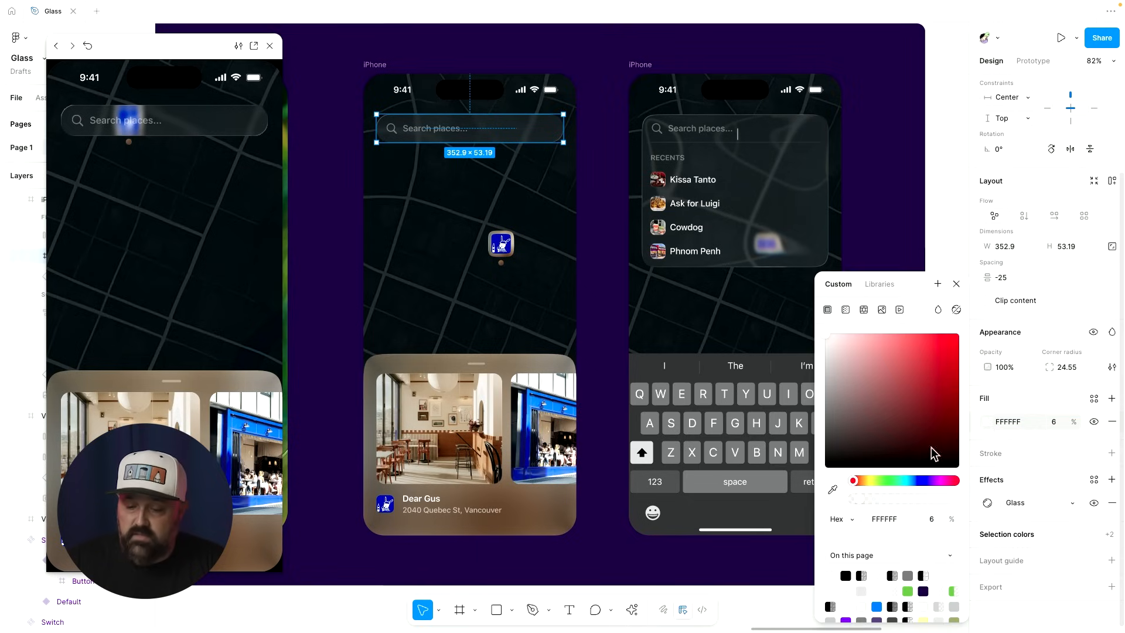
pyautogui.moveTo(880, 445); pyautogui.dragTo(812, 470)
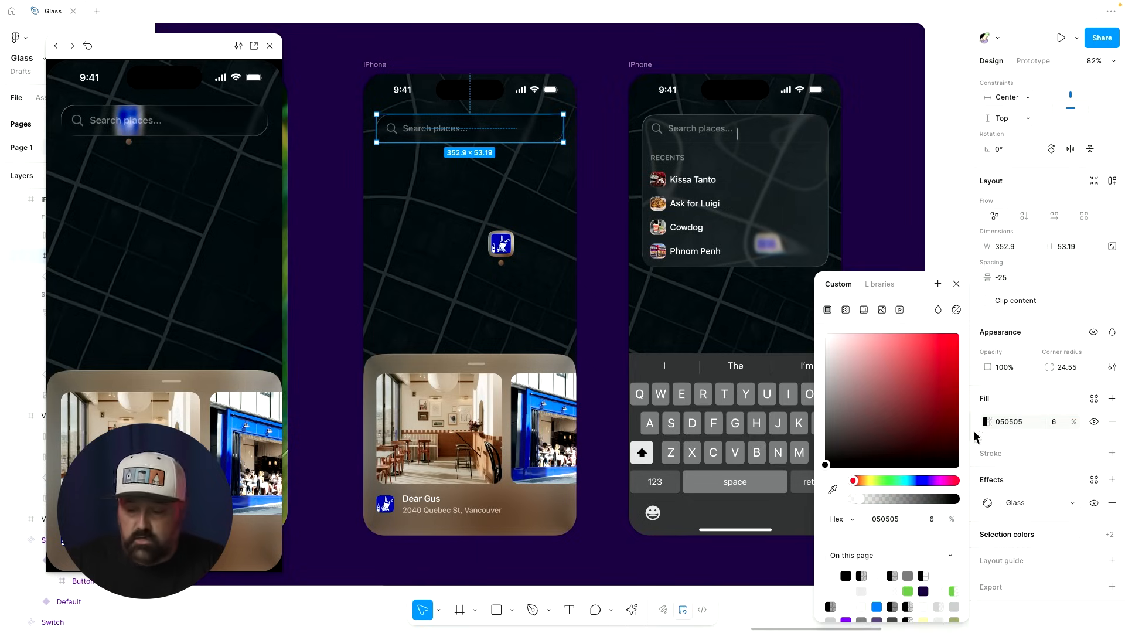
pyautogui.click(1062, 428)
pyautogui.write('36')
pyautogui.press('Return')
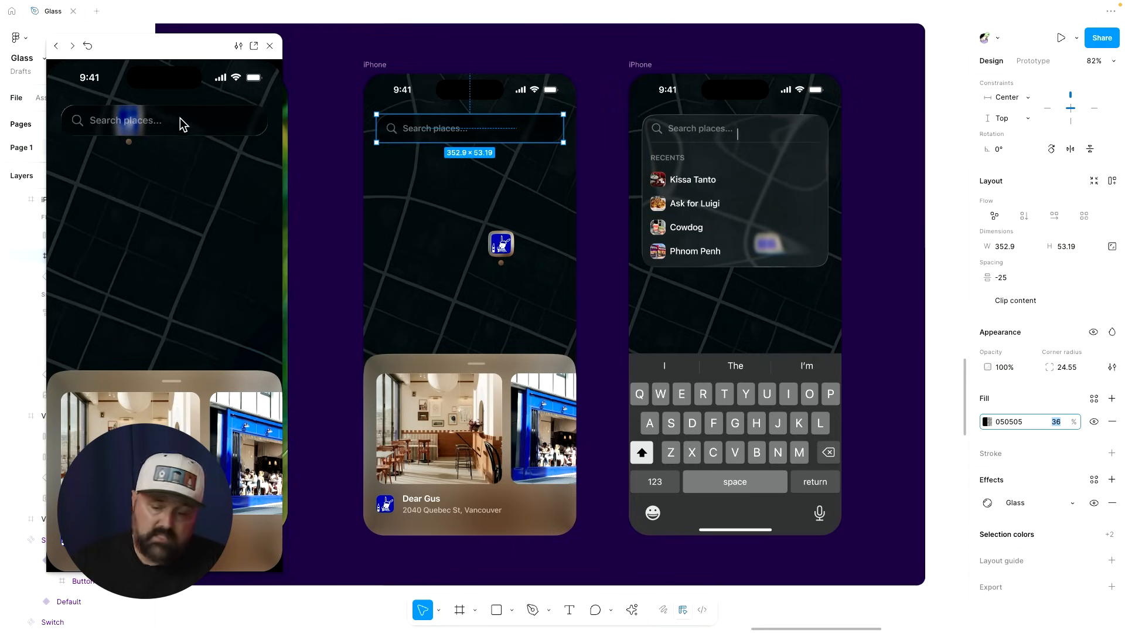
pyautogui.hotkey('shift', 'Up')
pyautogui.hotkey('shift', 'Up')
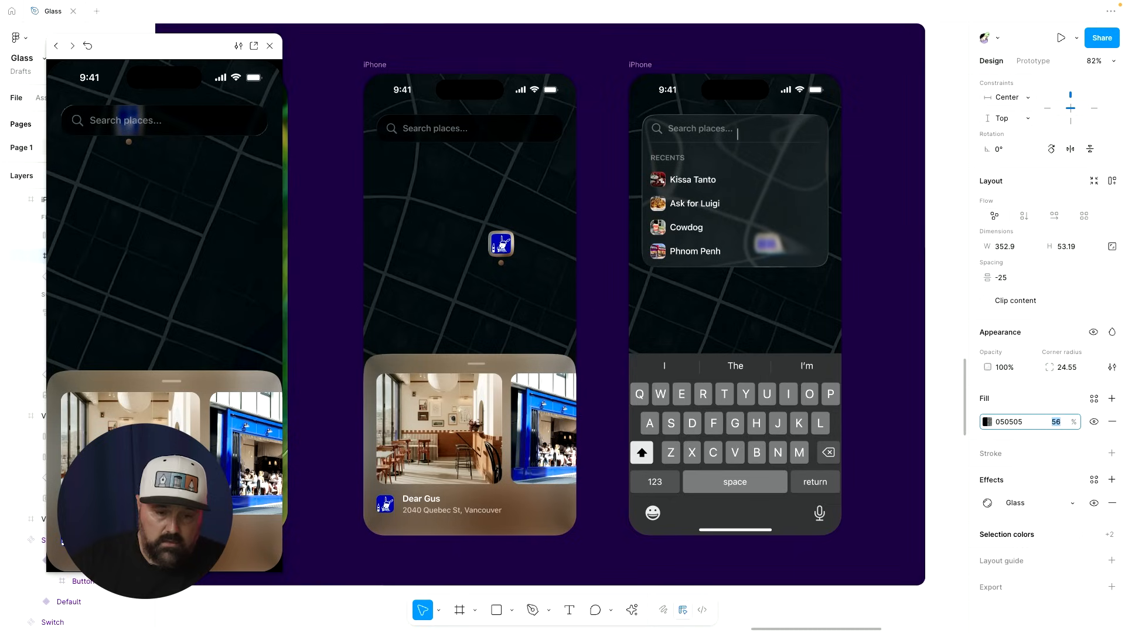
pyautogui.hotkey('shift', 'Down')
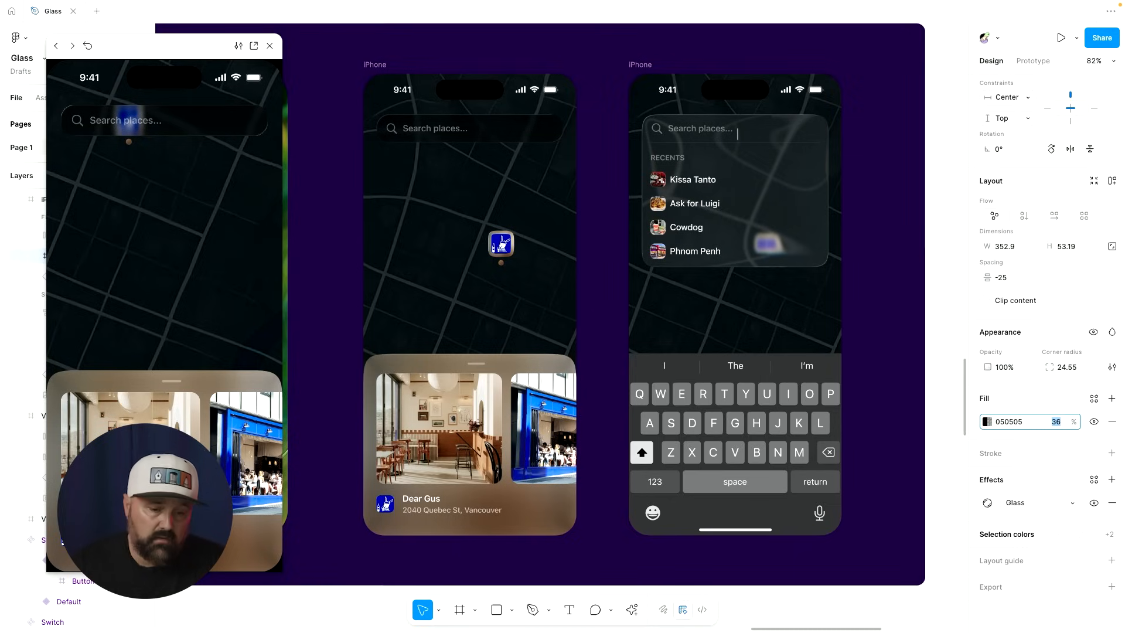
pyautogui.click(269, 46)
# In the Gettin glassy wit it section, shift the green toggle's glass knob slightly and slide the round glass knob along the rainbow track.
pyautogui.scroll(-5, 354, 173)
pyautogui.hscroll(-15, 362, 171)
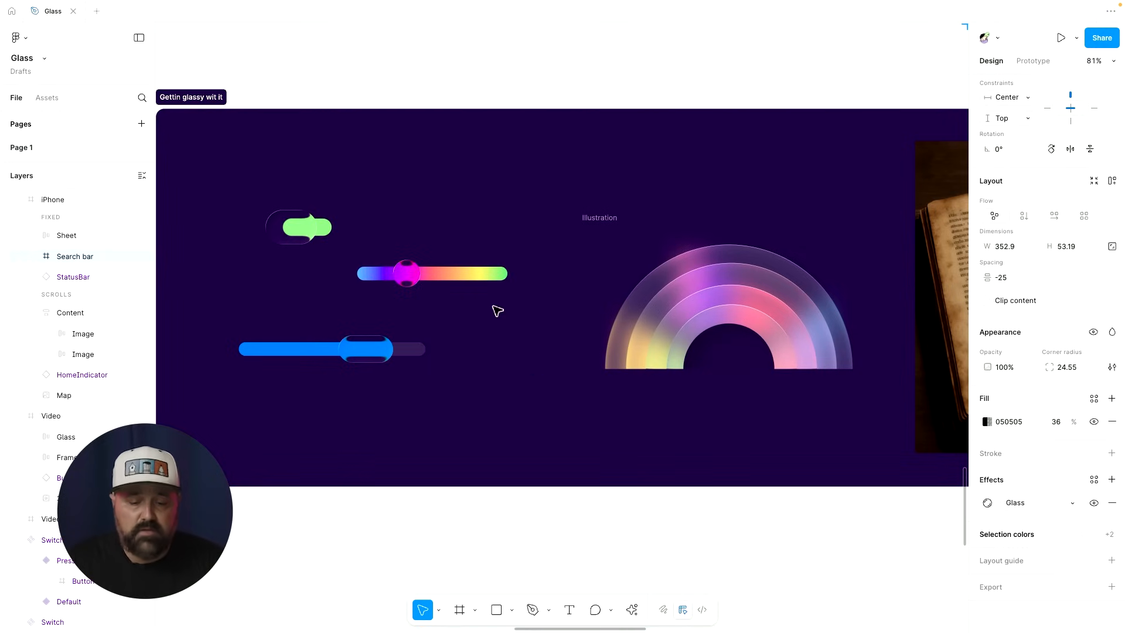
pyautogui.scroll(3, 258, 271)
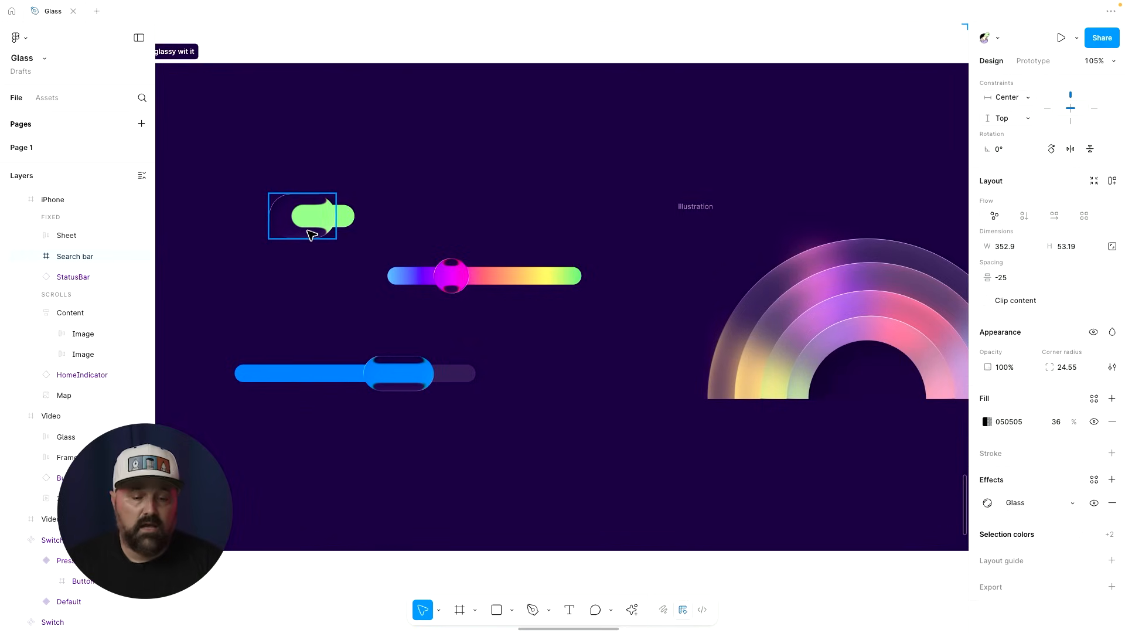
pyautogui.moveTo(306, 228)
pyautogui.mouseDown()
pyautogui.moveTo(364, 226)
pyautogui.moveTo(312, 229)
pyautogui.mouseUp()
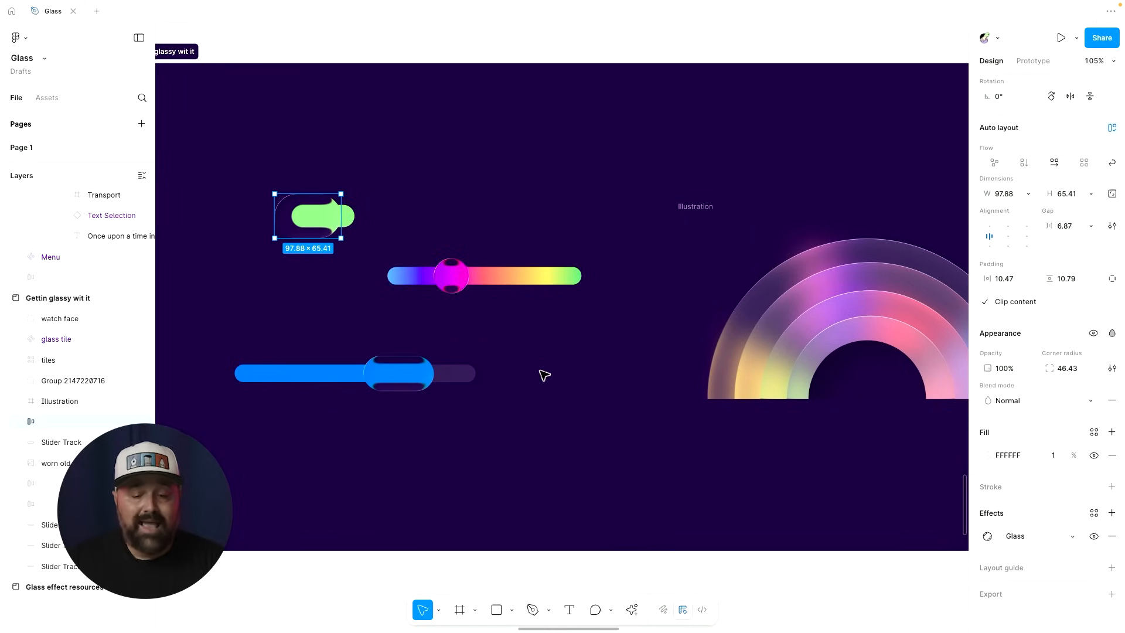
pyautogui.moveTo(451, 276); pyautogui.dragTo(511, 276)
pyautogui.hotkey('ctrl', 'z')
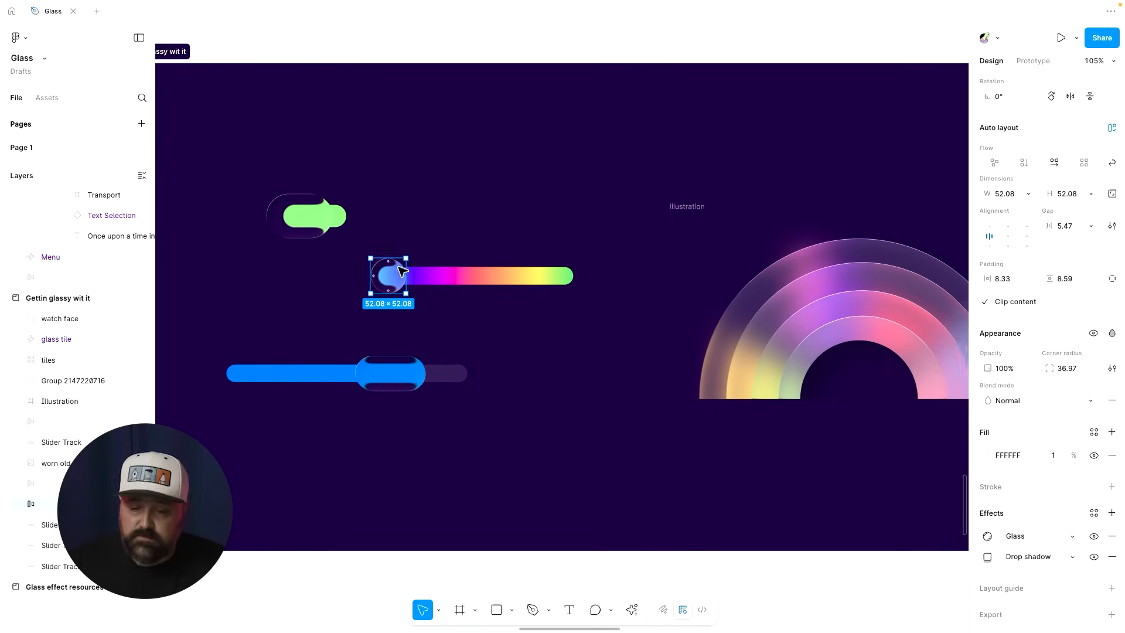
# Select the four arch frames in the Illustration frame and hide their Glass effect.
pyautogui.hscroll(10, 393, 269)
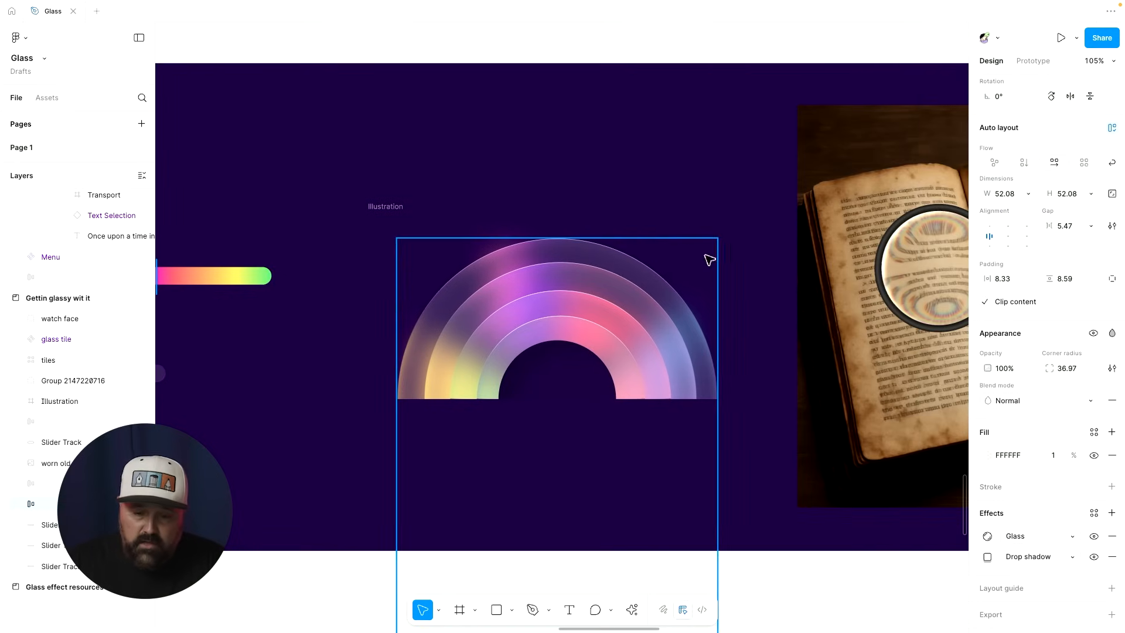
pyautogui.click(386, 206)
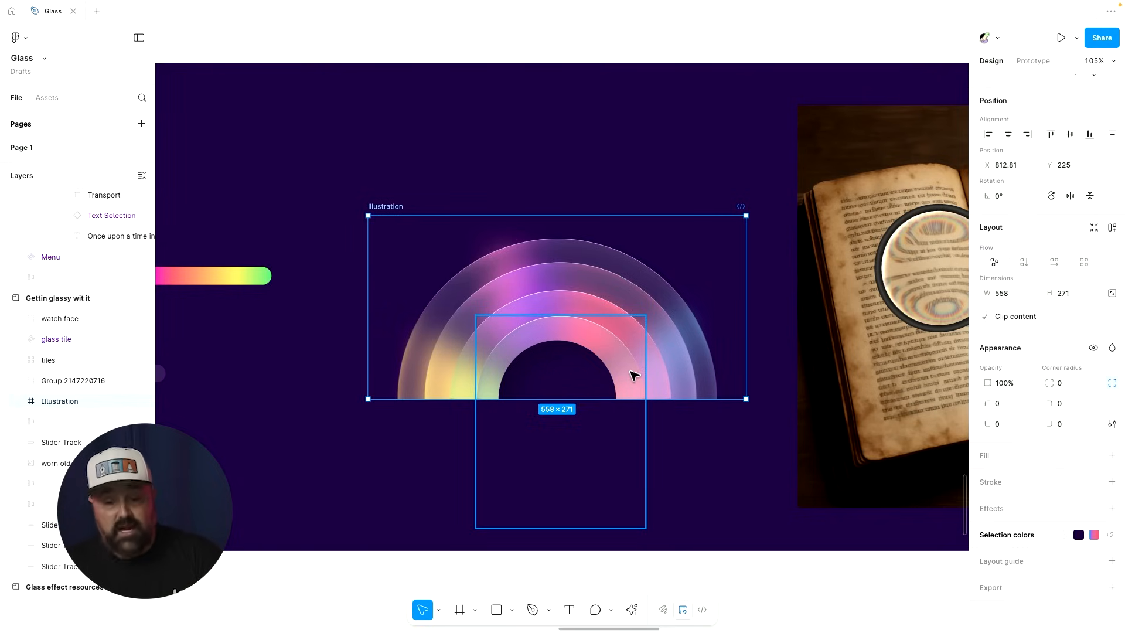
pyautogui.click(643, 373)
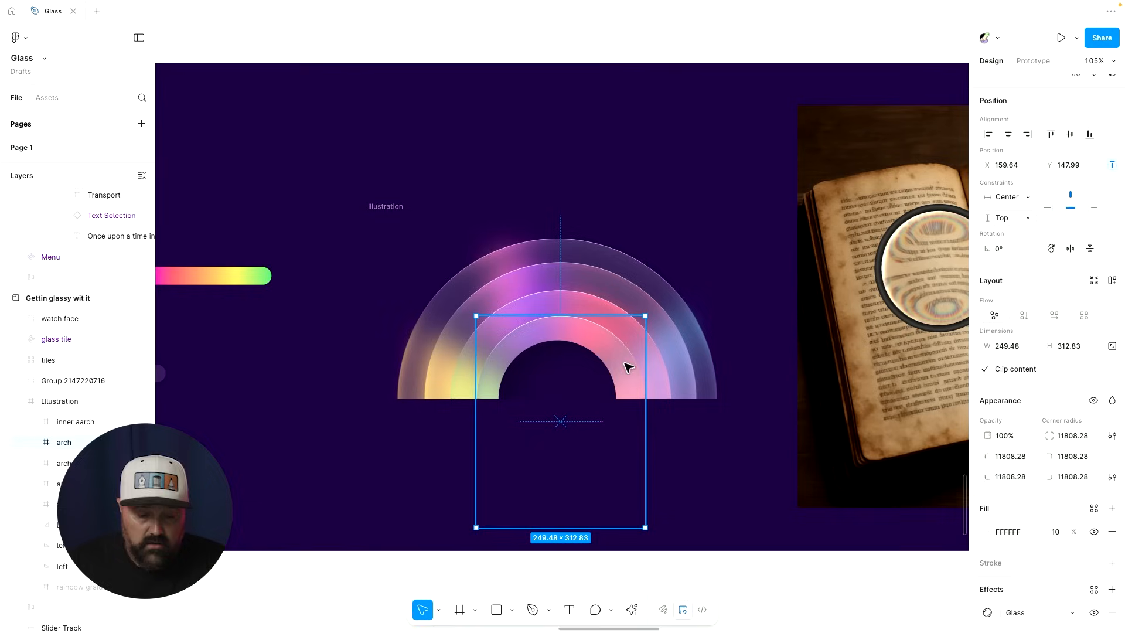
pyautogui.keyDown('shift'); pyautogui.click(100, 504); pyautogui.keyUp('shift')
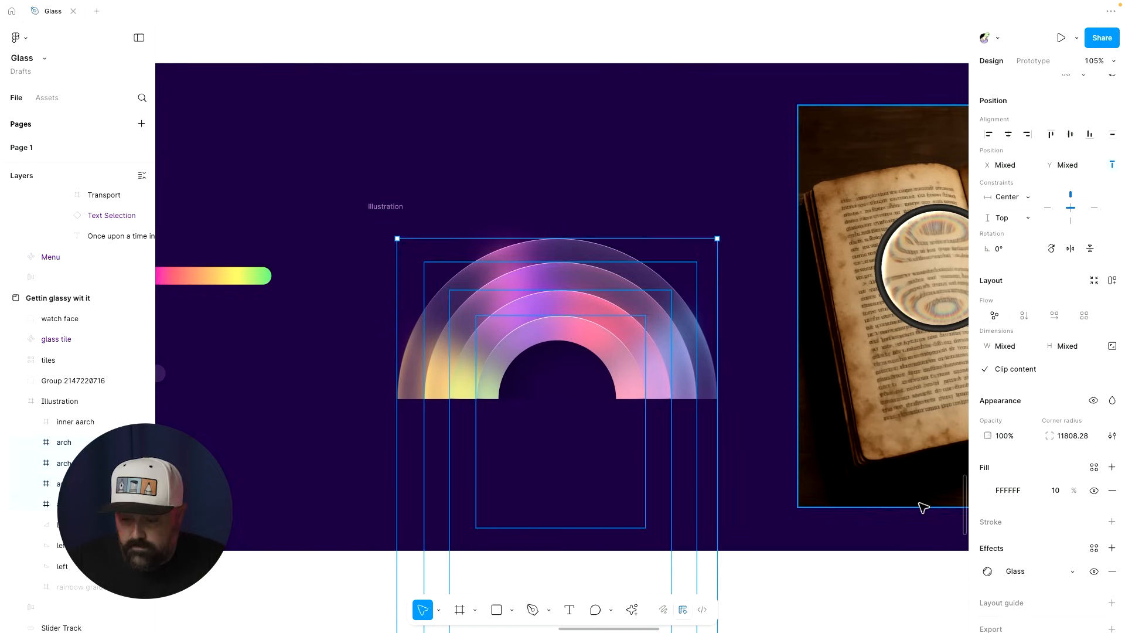
pyautogui.click(1094, 571)
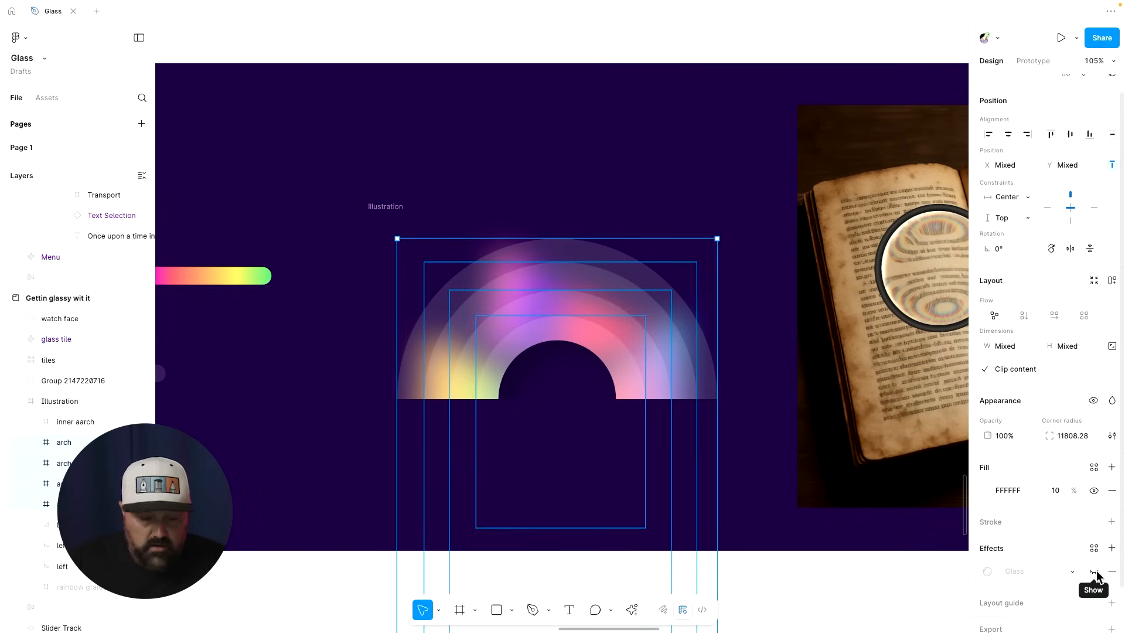
# Compare the Illustration's three gradient shapes behind the arches with and without their Layer blur, and leave the blur hidden.
pyautogui.click(76, 421)
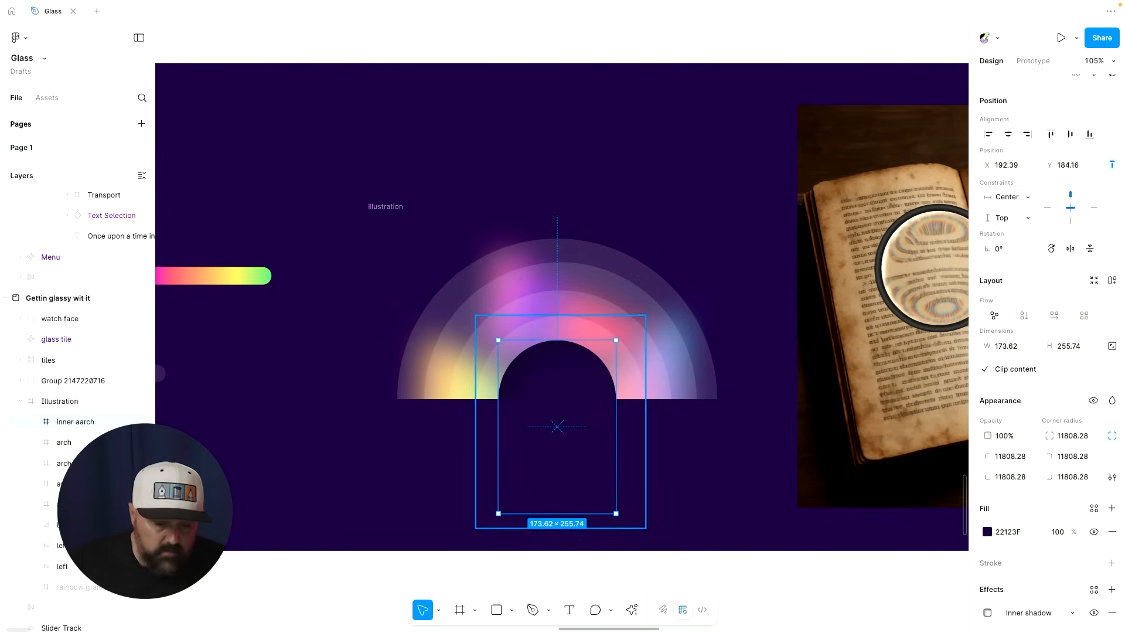
pyautogui.click(96, 442)
pyautogui.keyDown('shift'); pyautogui.click(99, 503); pyautogui.keyUp('shift')
pyautogui.scroll(-3, 1055, 580)
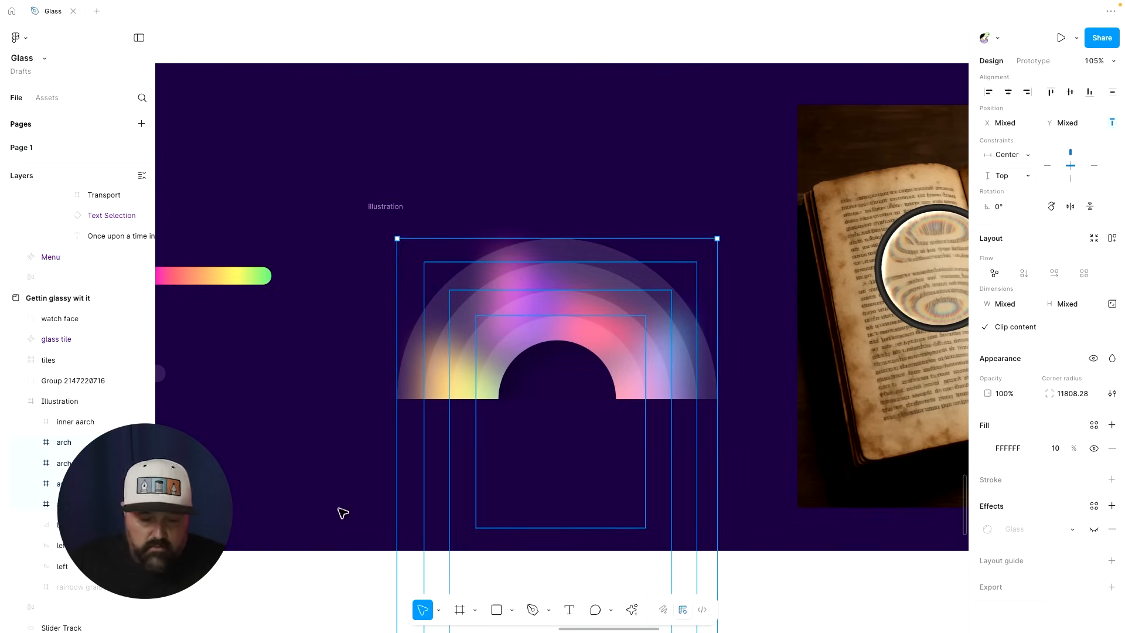
pyautogui.click(65, 524)
pyautogui.keyDown('shift'); pyautogui.click(71, 564); pyautogui.keyUp('shift')
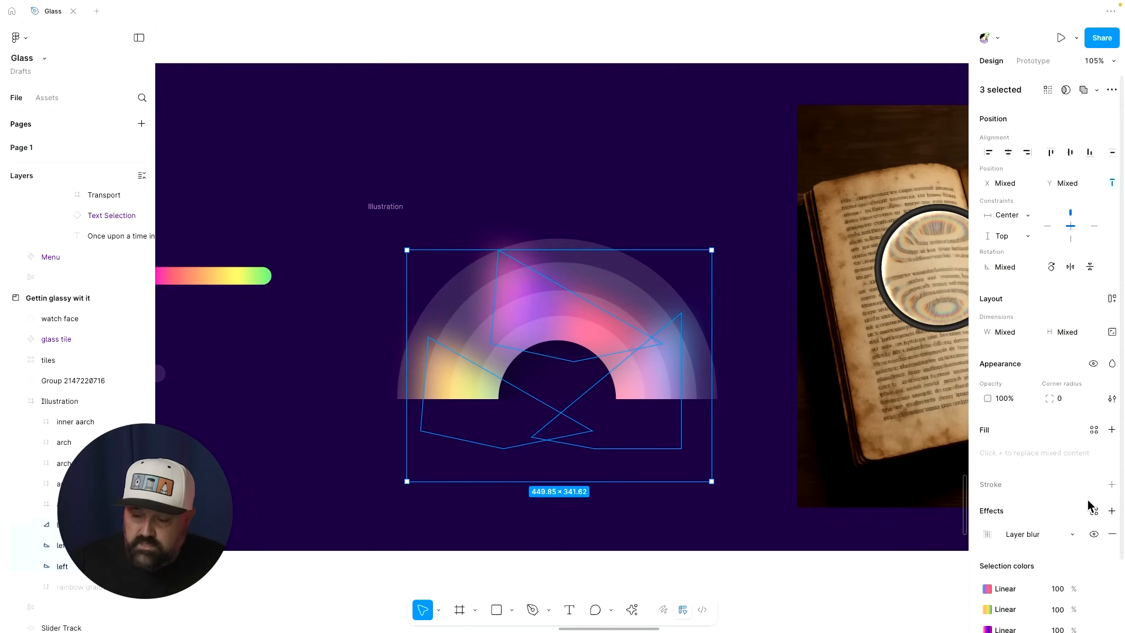
pyautogui.click(1092, 535)
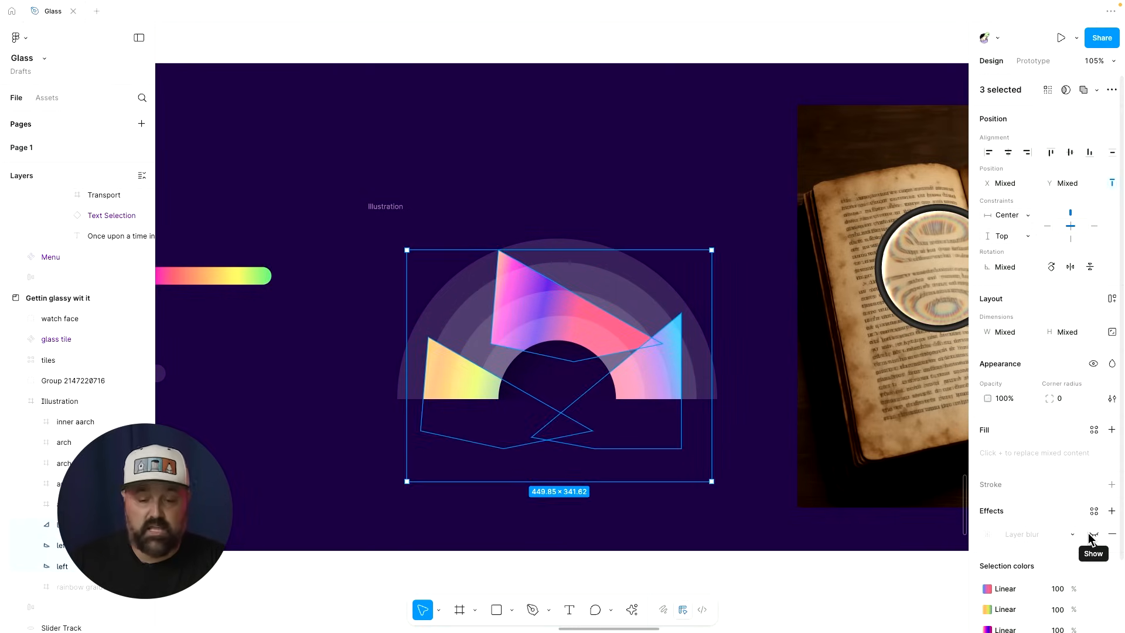
pyautogui.click(1093, 535)
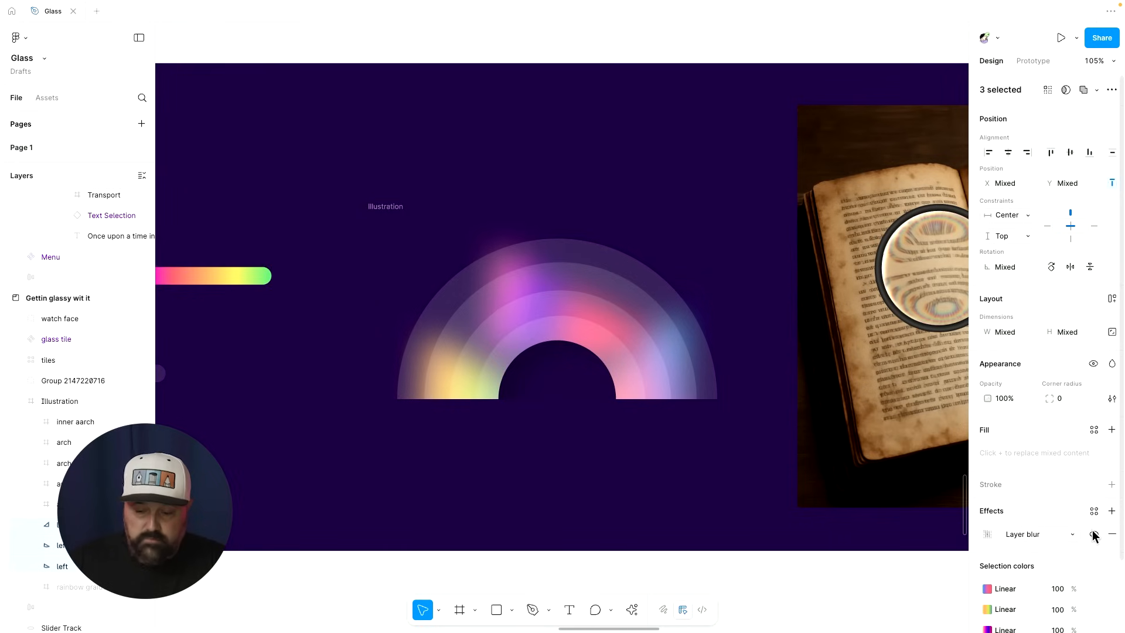
pyautogui.click(1093, 535)
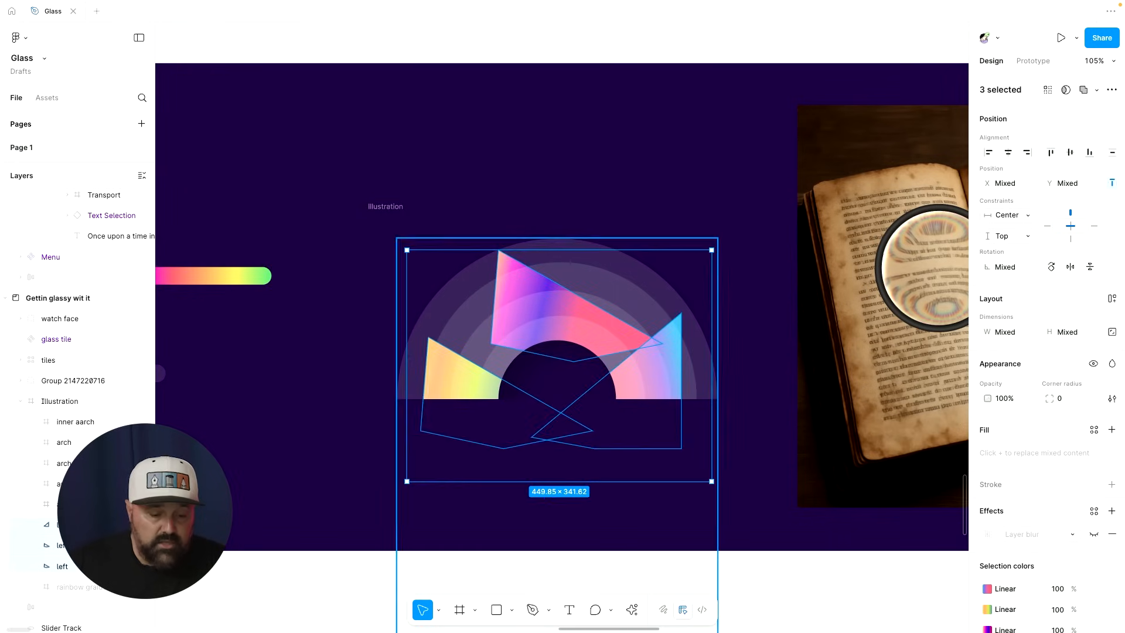
# Select the four arch frames again and make their Glass effect visible.
pyautogui.click(73, 504)
pyautogui.keyDown('shift'); pyautogui.click(63, 442); pyautogui.keyUp('shift')
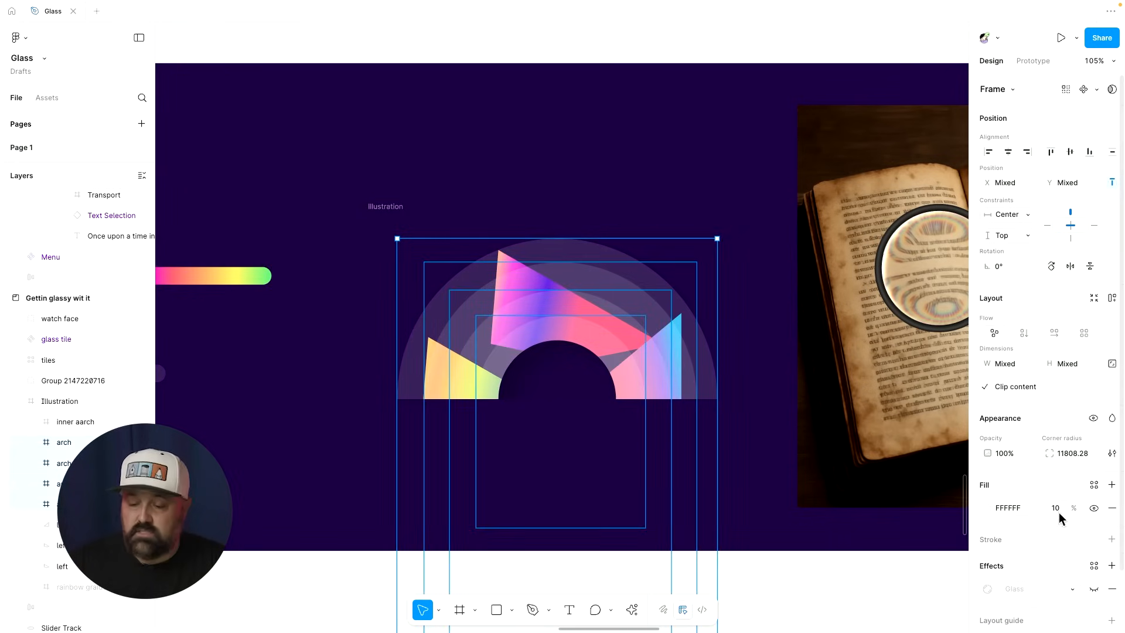
pyautogui.click(1094, 529)
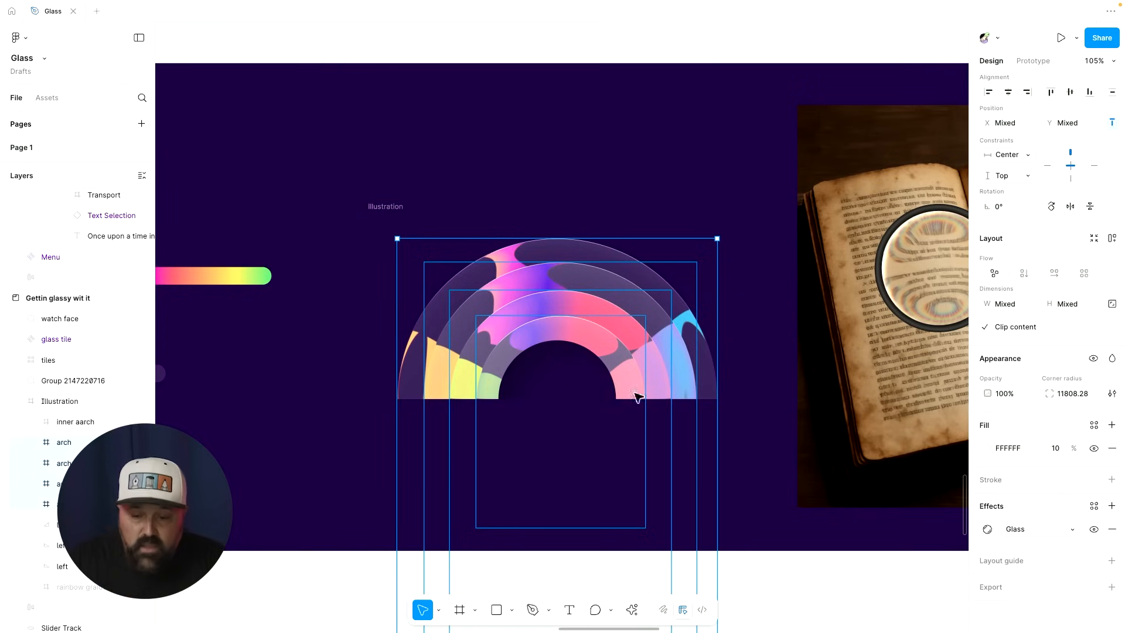
pyautogui.scroll(3, 554, 402)
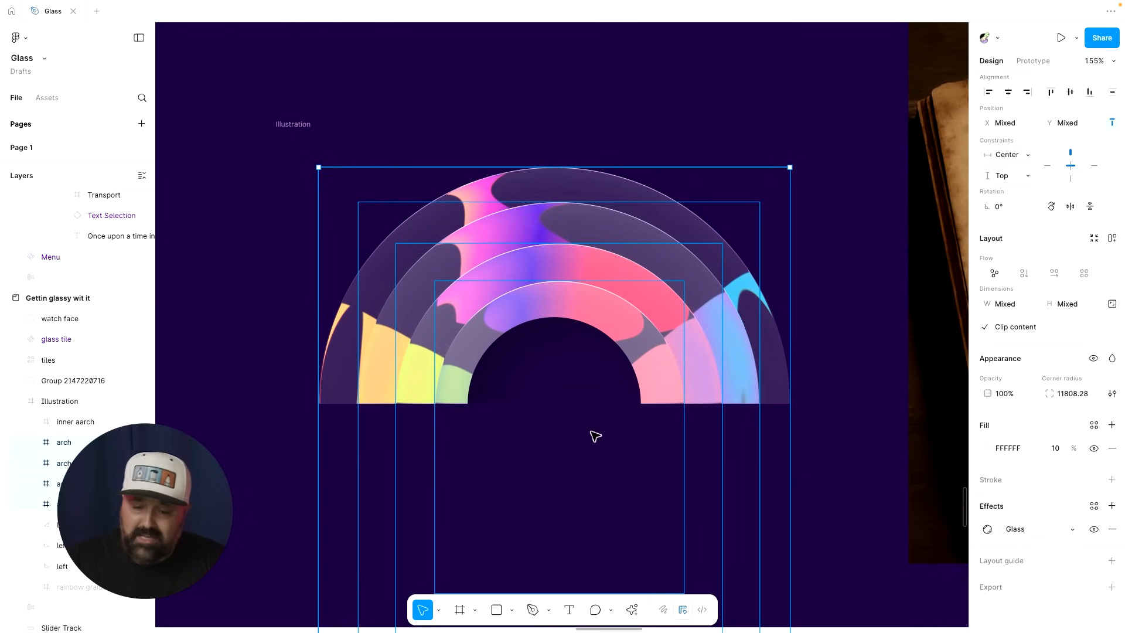
# Set the arches' Glass effect to Depth 100, compare Dispersion 0 and 100, keep 100, and set Frost to 20.
pyautogui.click(987, 529)
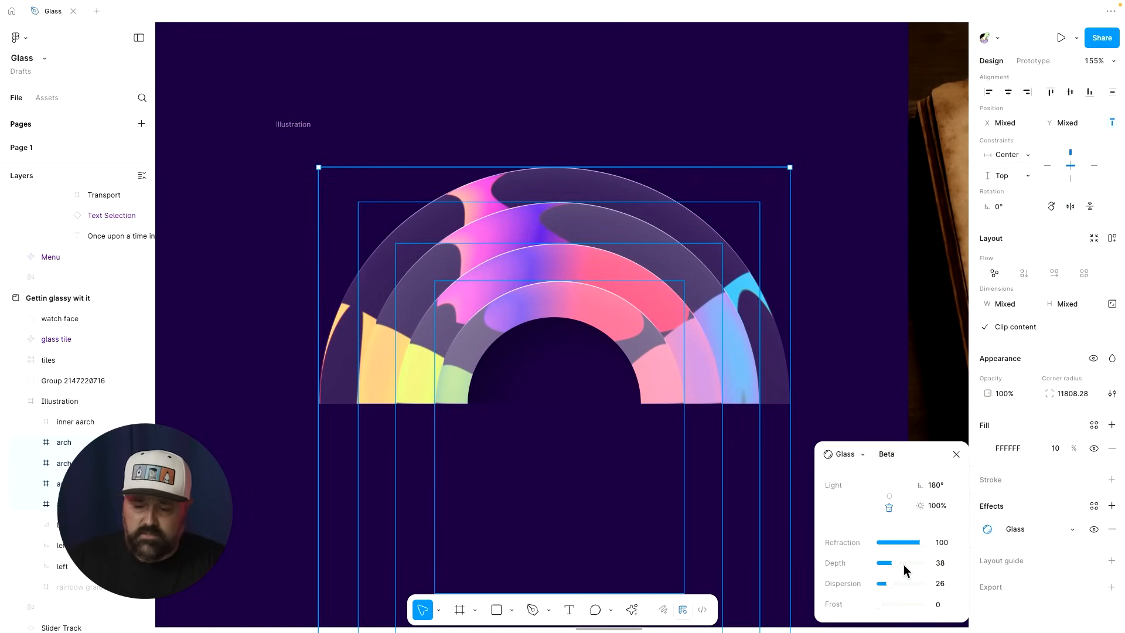
pyautogui.moveTo(898, 564); pyautogui.dragTo(874, 583)
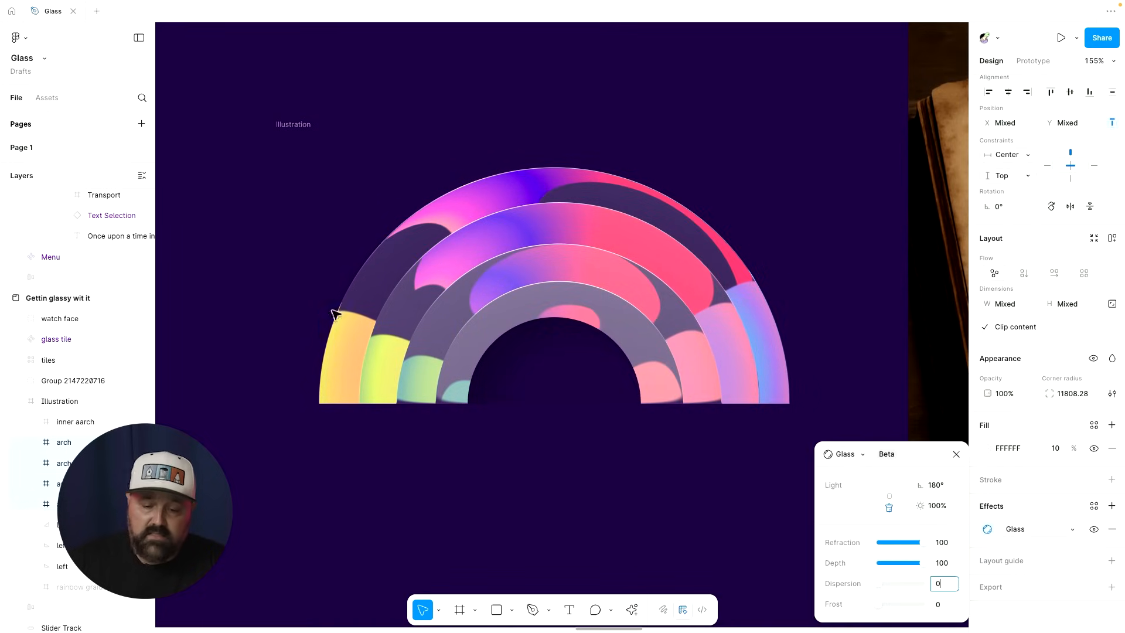
pyautogui.scroll(5, 411, 303)
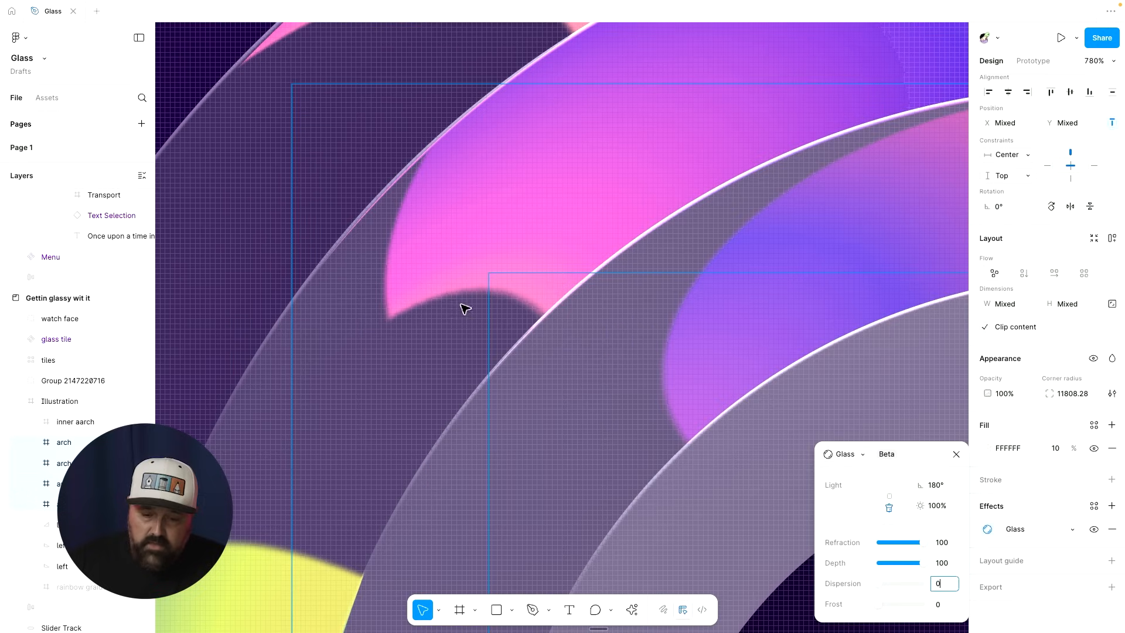
pyautogui.moveTo(888, 584); pyautogui.dragTo(943, 582)
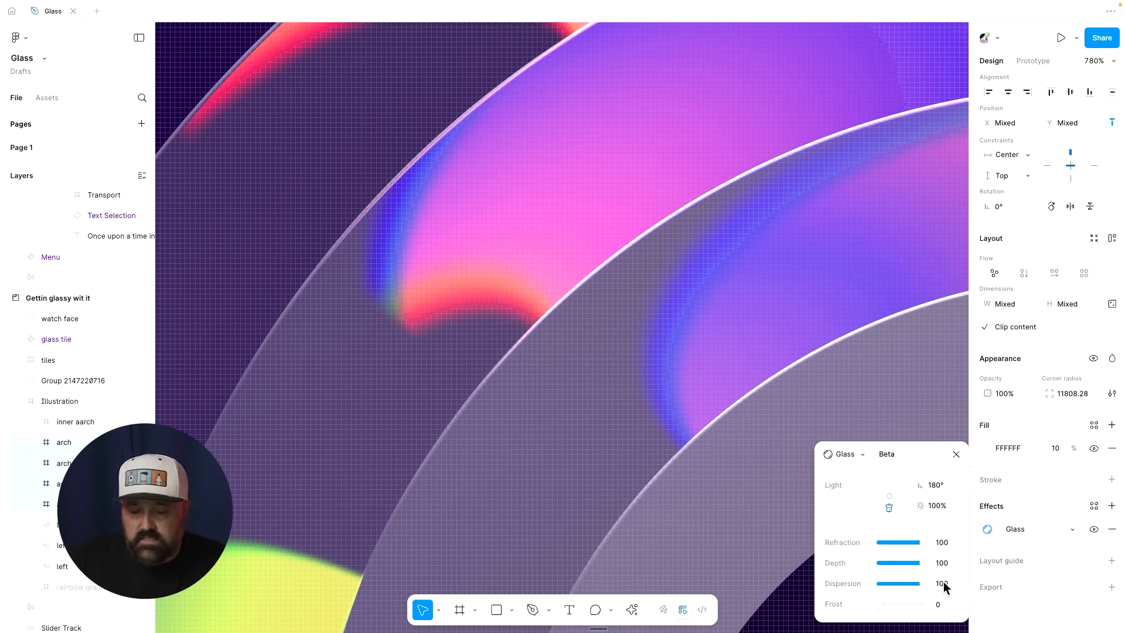
pyautogui.click(943, 582)
pyautogui.scroll(-10, 587, 438)
pyautogui.hscroll(1, 587, 437)
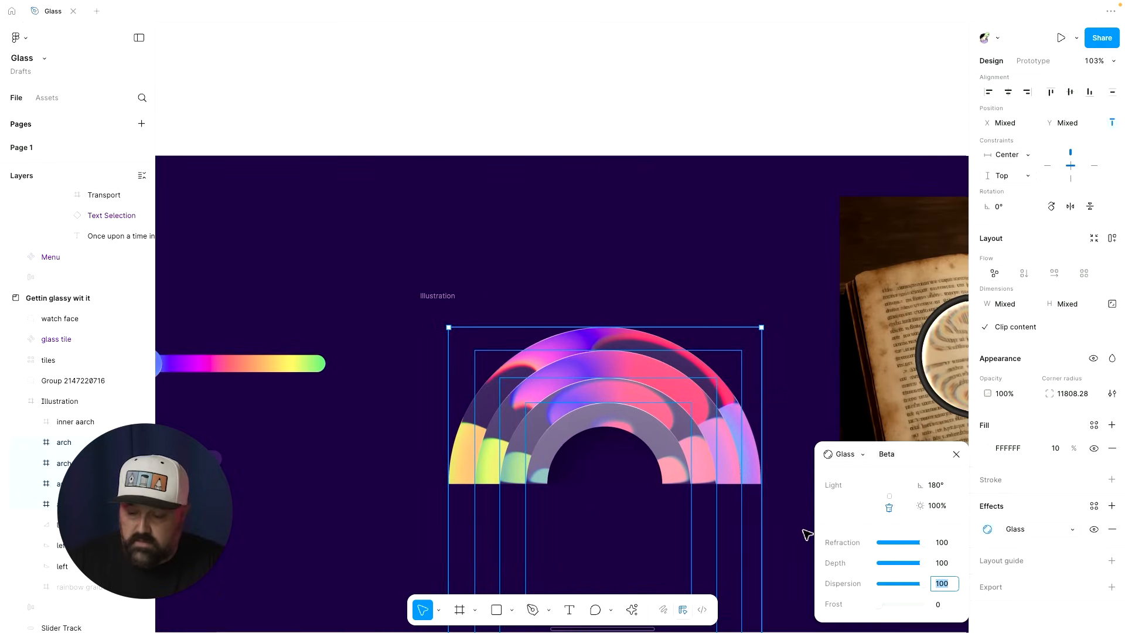
pyautogui.moveTo(880, 608)
pyautogui.mouseDown()
pyautogui.moveTo(908, 614)
pyautogui.moveTo(875, 610)
pyautogui.moveTo(890, 613)
pyautogui.mouseUp()
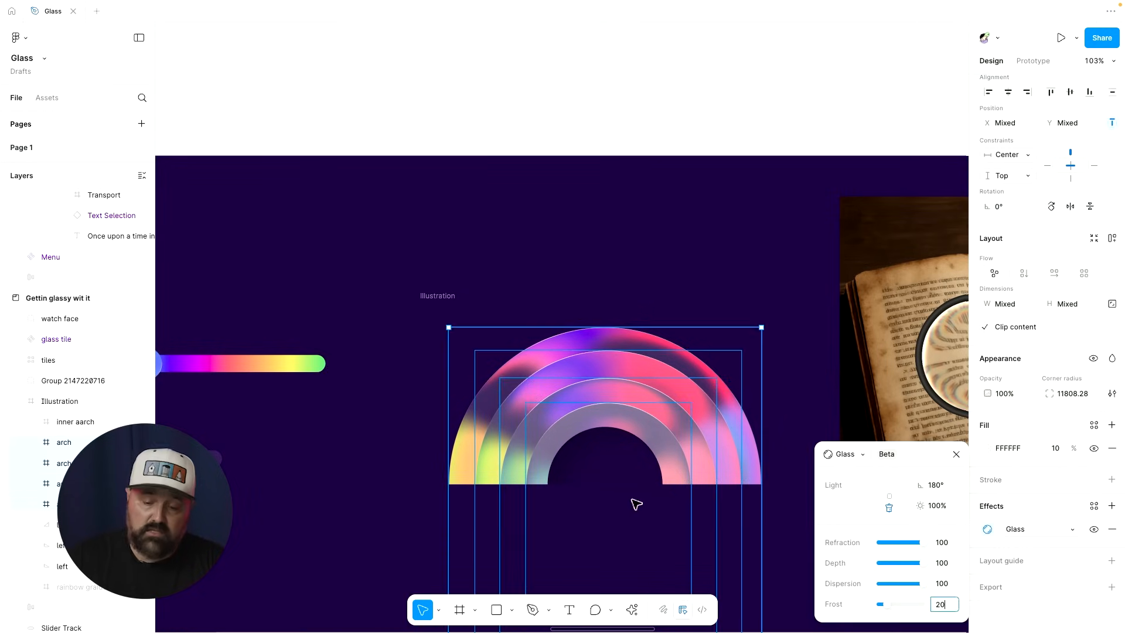
# Hide the white fill of the smallest glass arch.
pyautogui.click(705, 494)
pyautogui.click(679, 461)
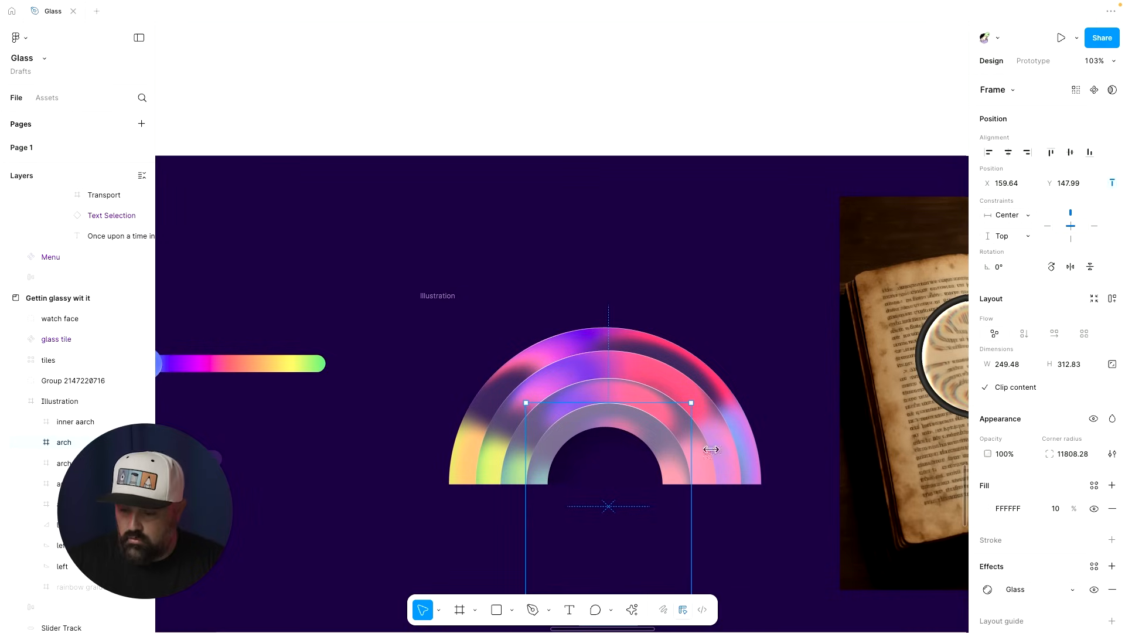
pyautogui.click(1091, 508)
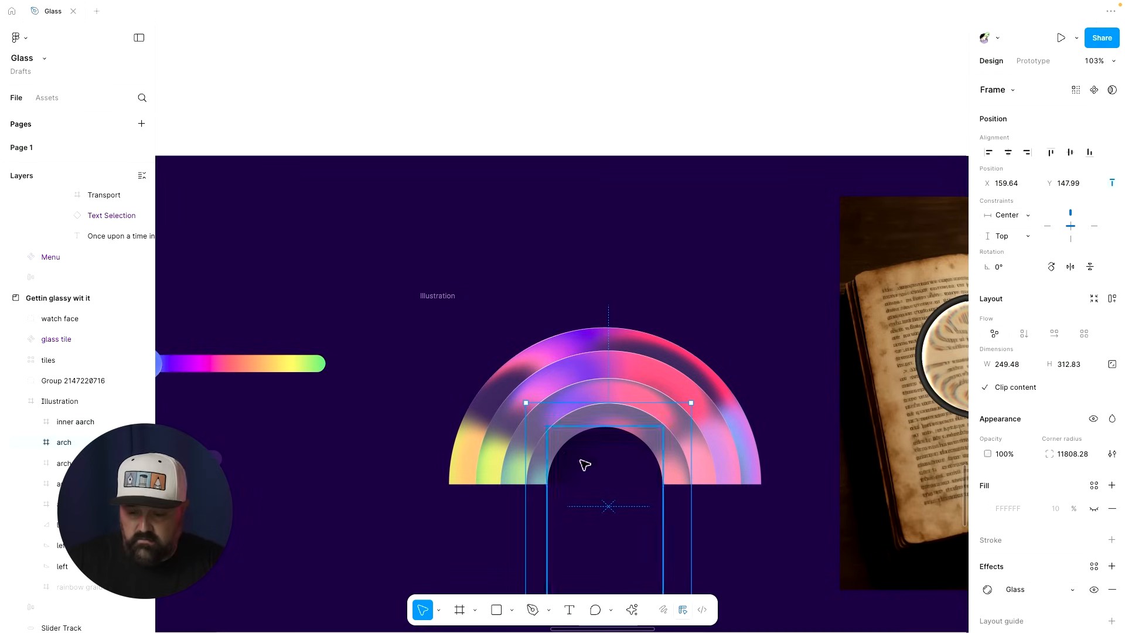
# Move the magnifying glass group over the old book's left page to X 1495, Y 183.
pyautogui.hscroll(10, 691, 454)
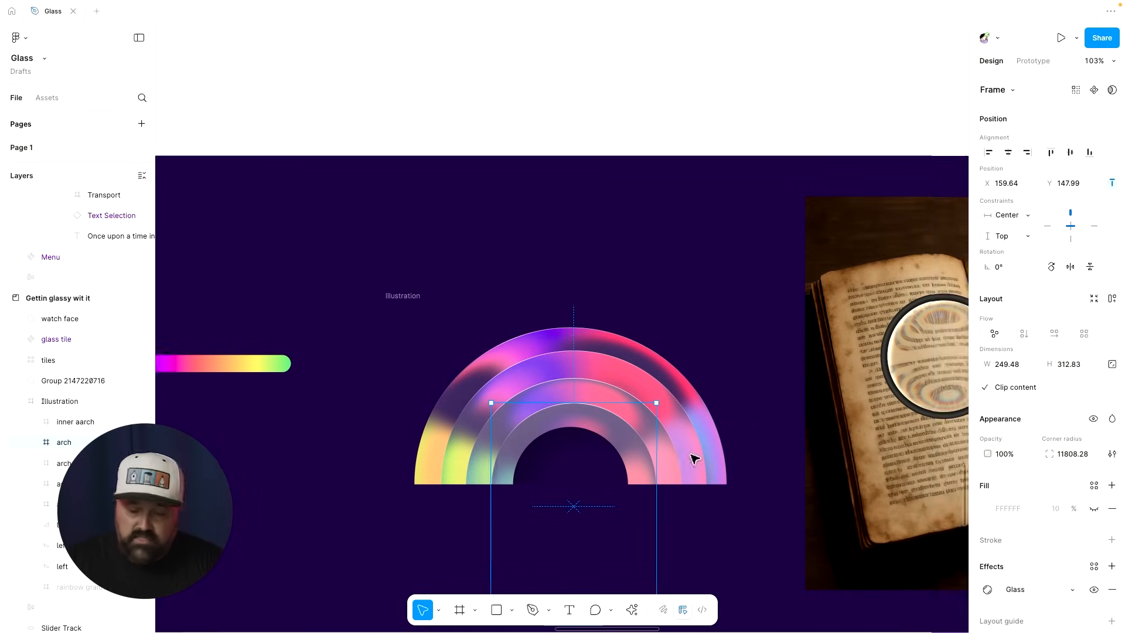
pyautogui.hscroll(4, 696, 459)
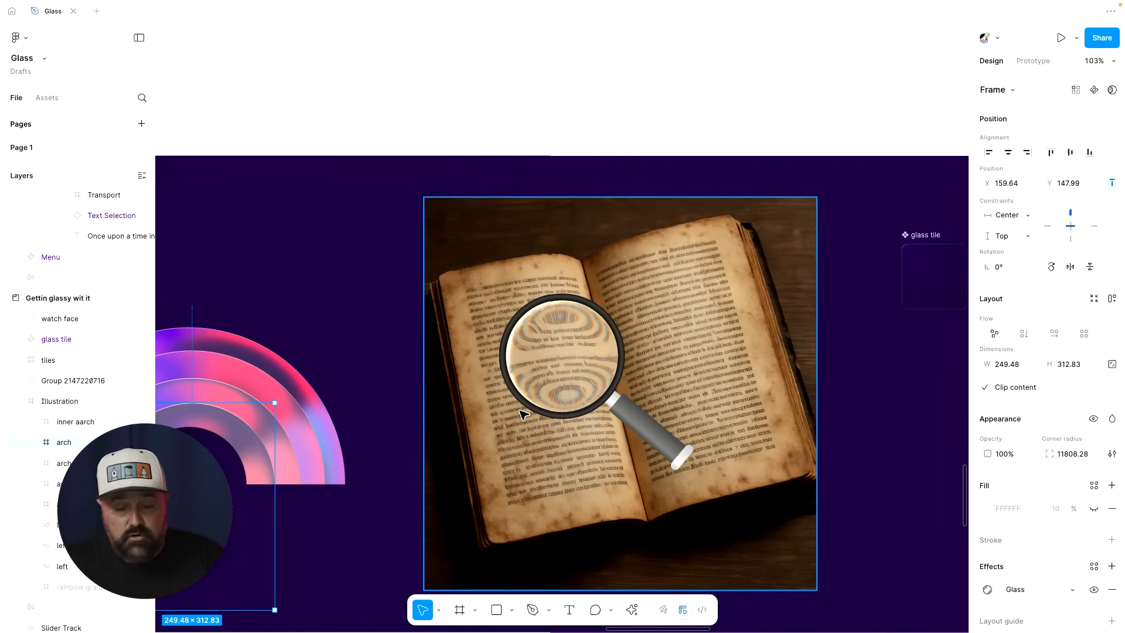
pyautogui.click(563, 370)
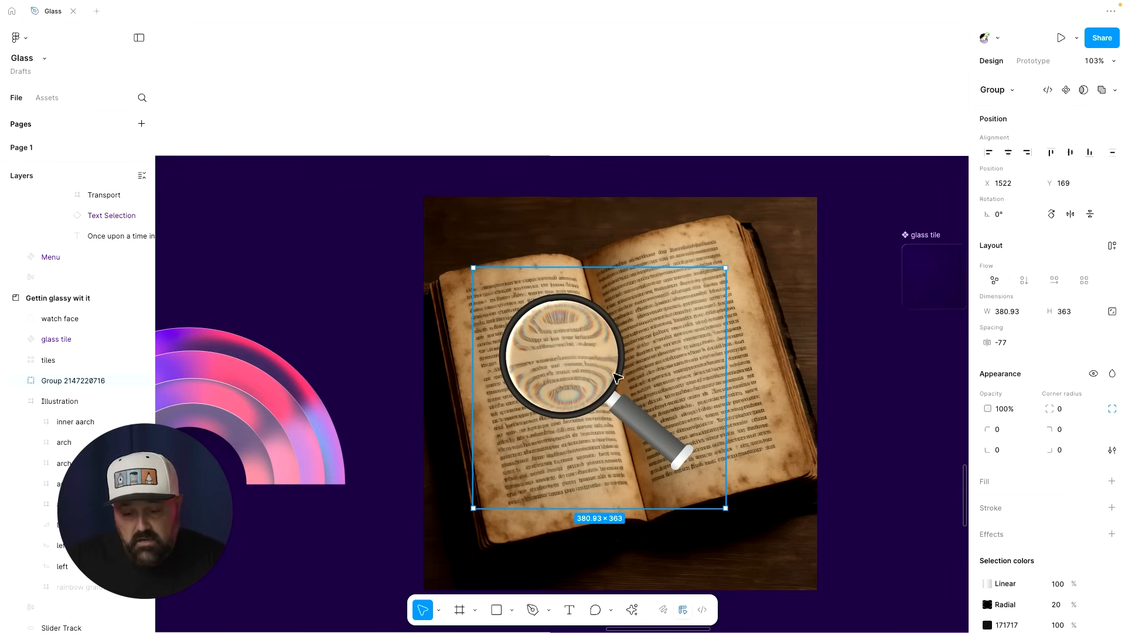
pyautogui.moveTo(581, 359); pyautogui.dragTo(561, 370)
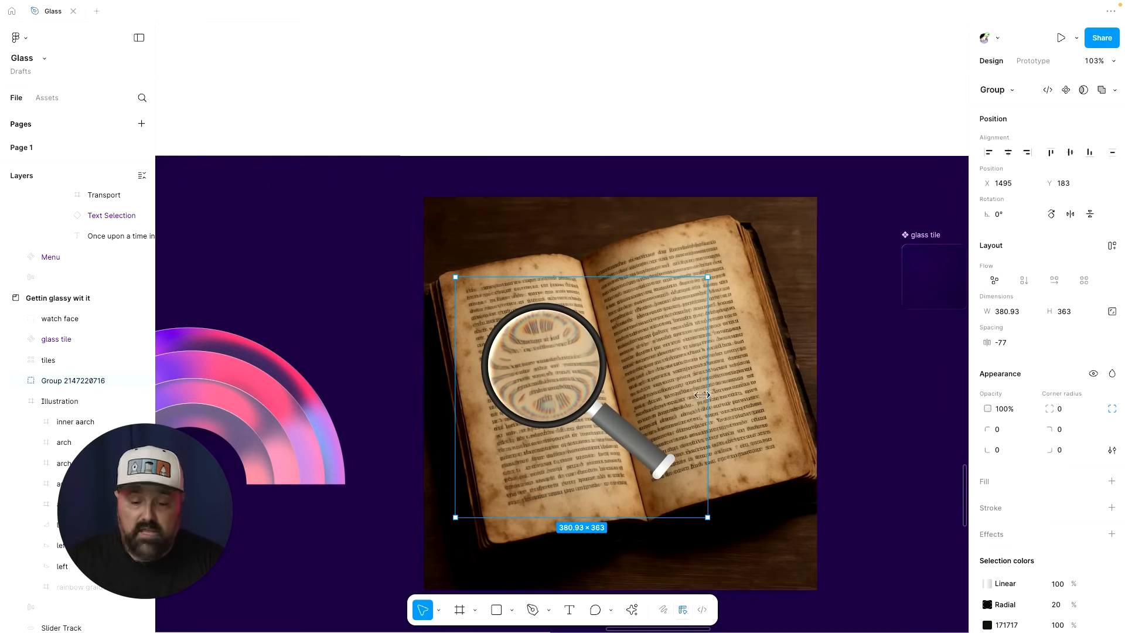
# Compare the magnifying glass lens with and without its Inner shadow, keep the shadow visible, and check its settings.
pyautogui.hscroll(2, 698, 398)
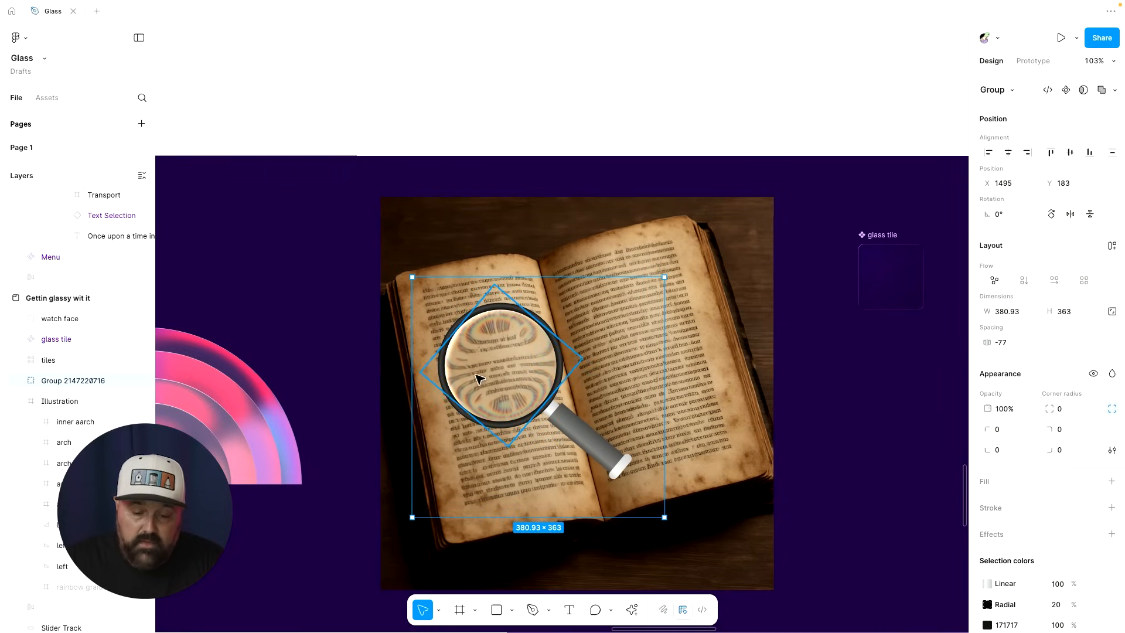
pyautogui.keyDown('ctrl'); pyautogui.click(515, 373); pyautogui.keyUp('ctrl')
pyautogui.scroll(3, 518, 372)
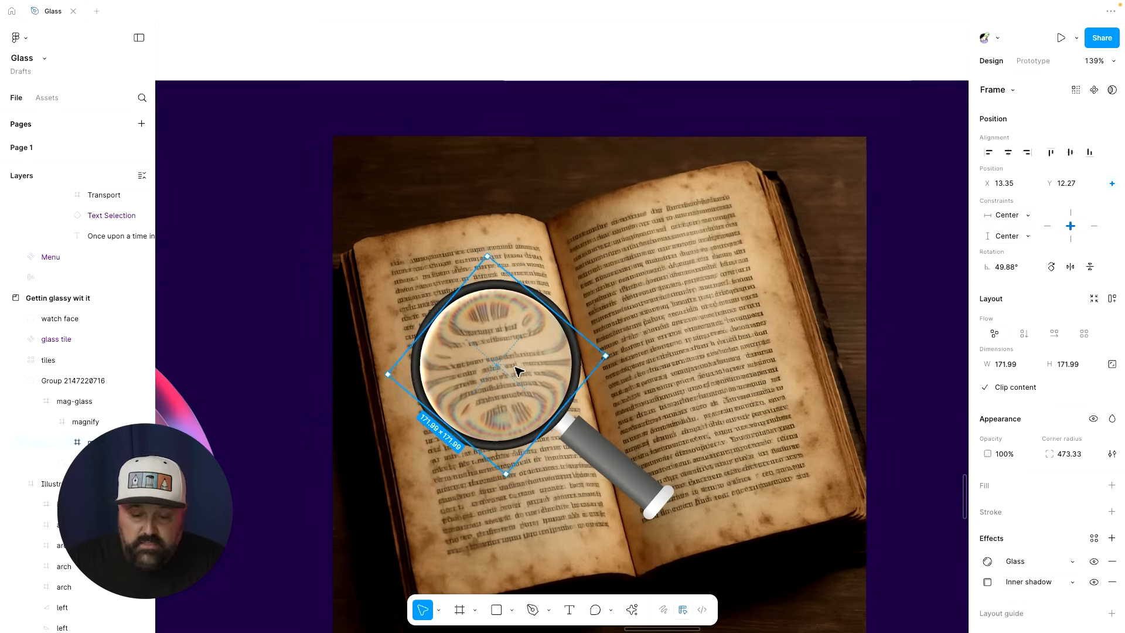
pyautogui.click(1093, 582)
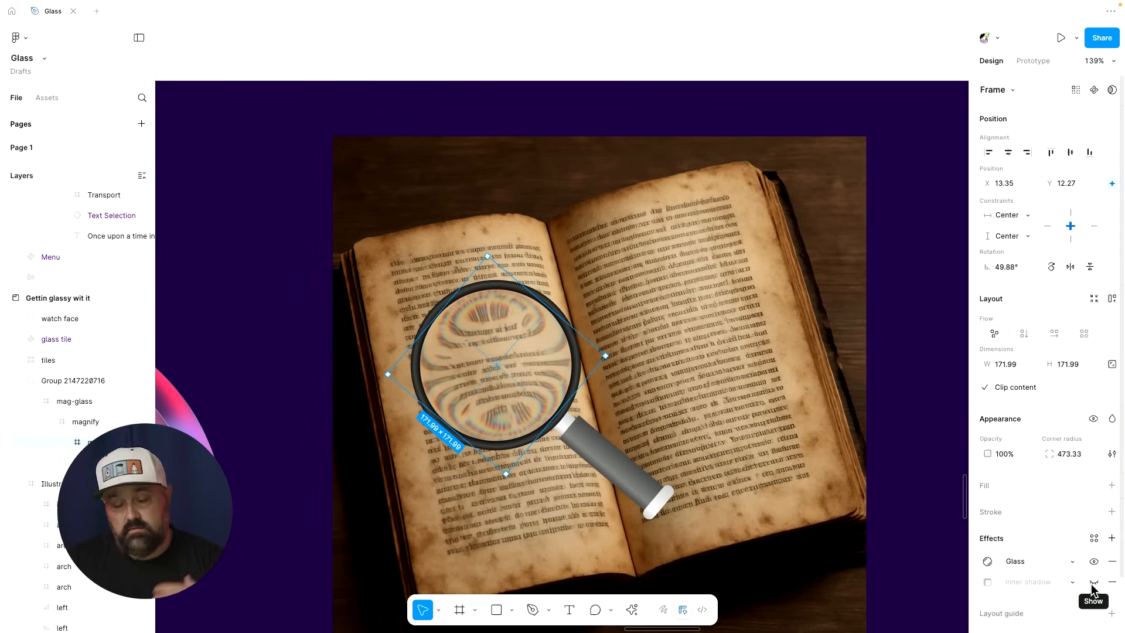
pyautogui.click(1093, 582)
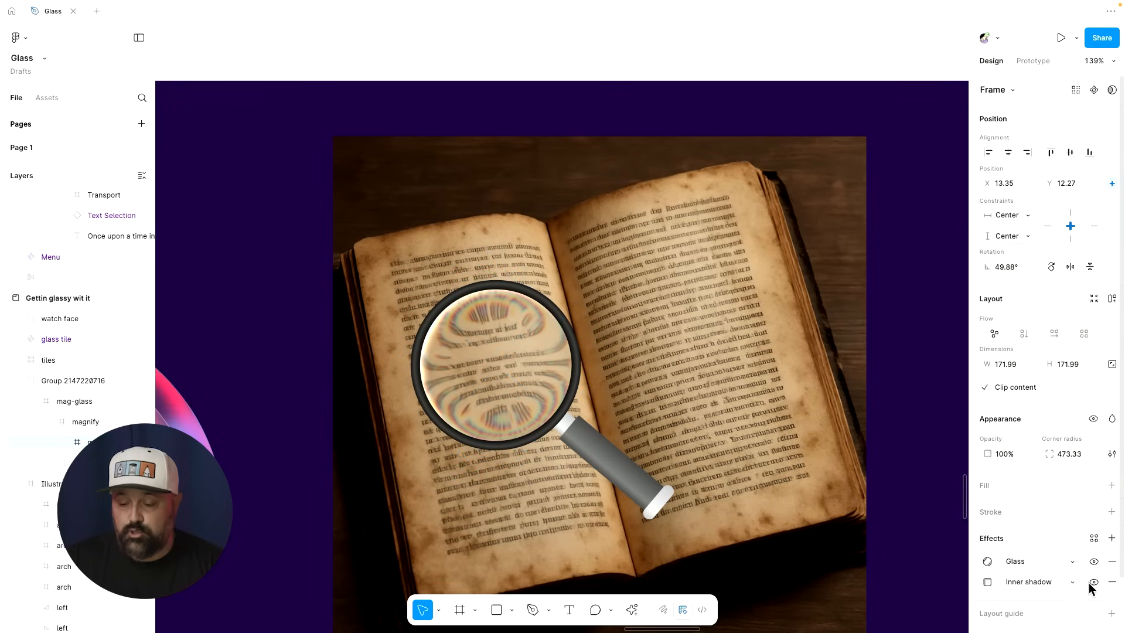
pyautogui.click(987, 582)
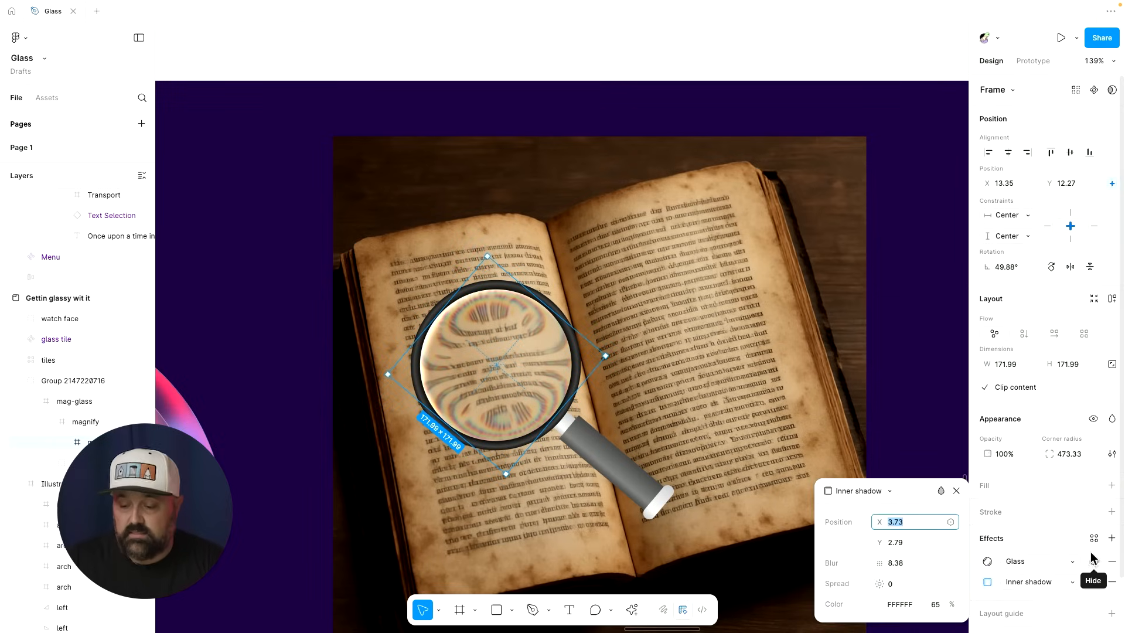
pyautogui.click(1074, 535)
pyautogui.scroll(-1, 1073, 531)
# Add a Texture effect to the magnifying glass lens.
pyautogui.click(1111, 485)
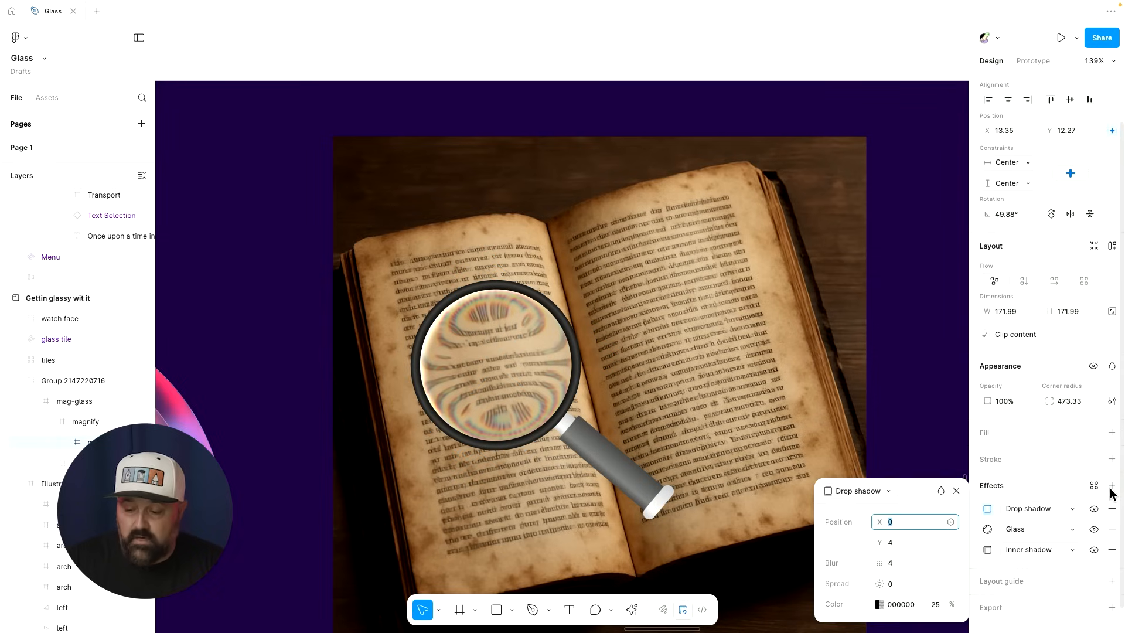
pyautogui.click(1037, 511)
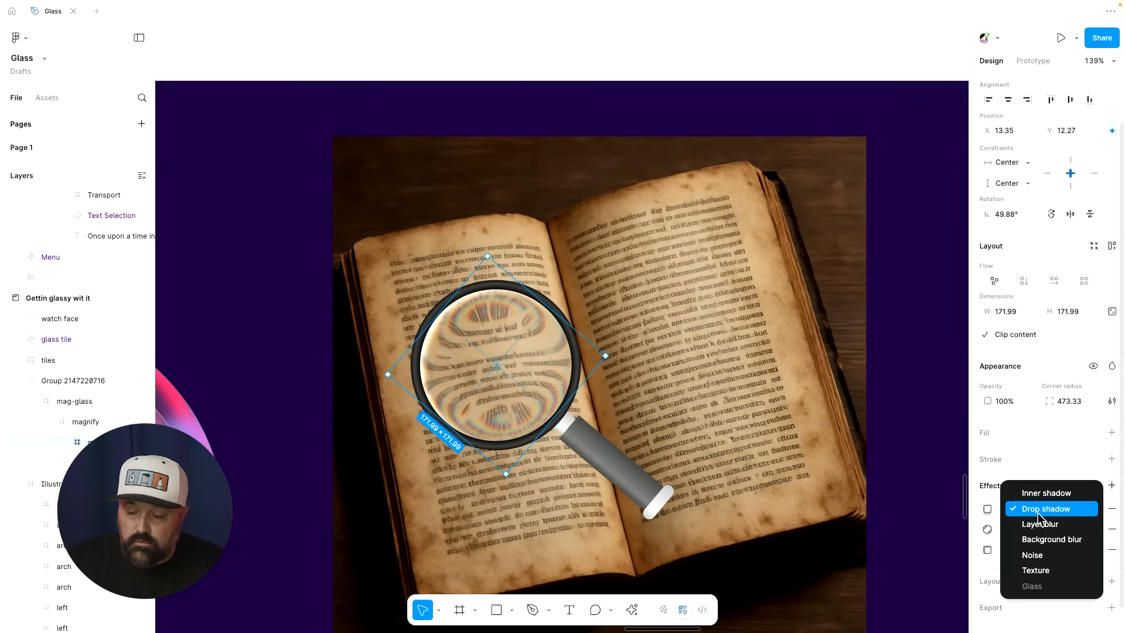
pyautogui.click(1035, 570)
pyautogui.hotkey('shift', '2')
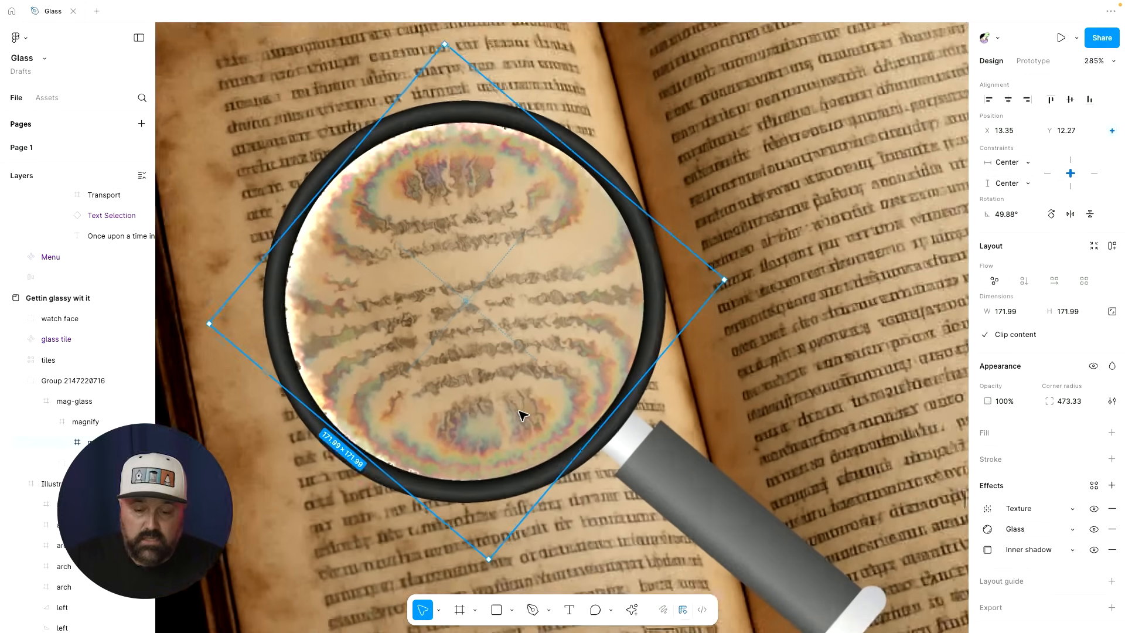
# Set the lens's Texture effect to Size 0.6 and Radius 1.8, and deselect the lens.
pyautogui.click(987, 508)
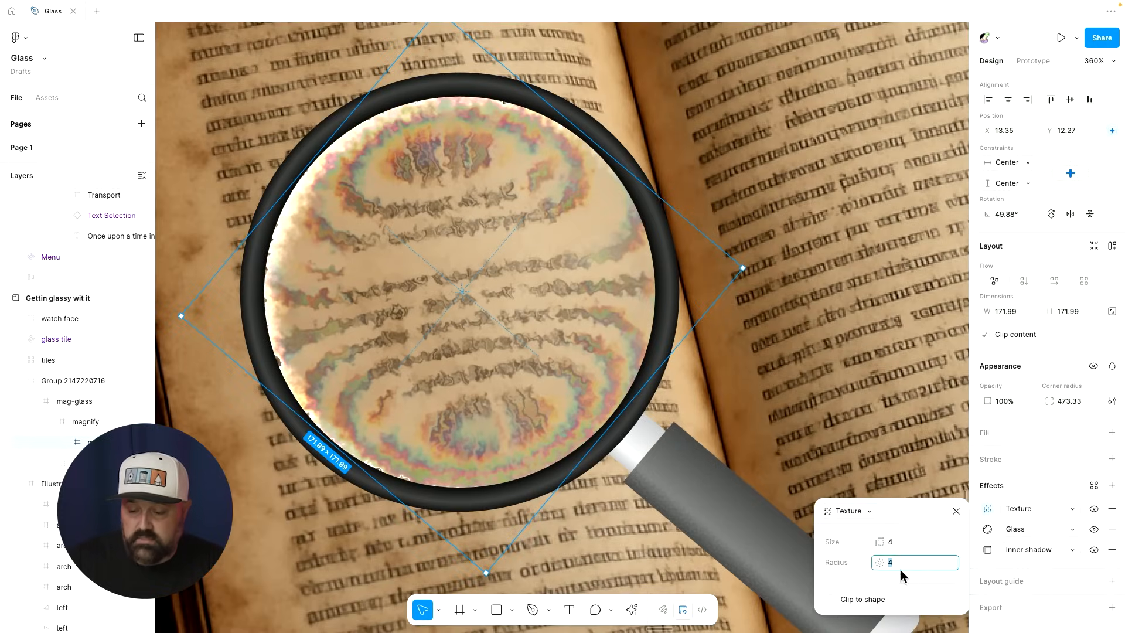
pyautogui.moveTo(883, 540)
pyautogui.mouseDown()
pyautogui.moveTo(855, 540)
pyautogui.moveTo(852, 562)
pyautogui.moveTo(812, 562)
pyautogui.moveTo(861, 563)
pyautogui.moveTo(853, 545)
pyautogui.moveTo(872, 544)
pyautogui.mouseUp()
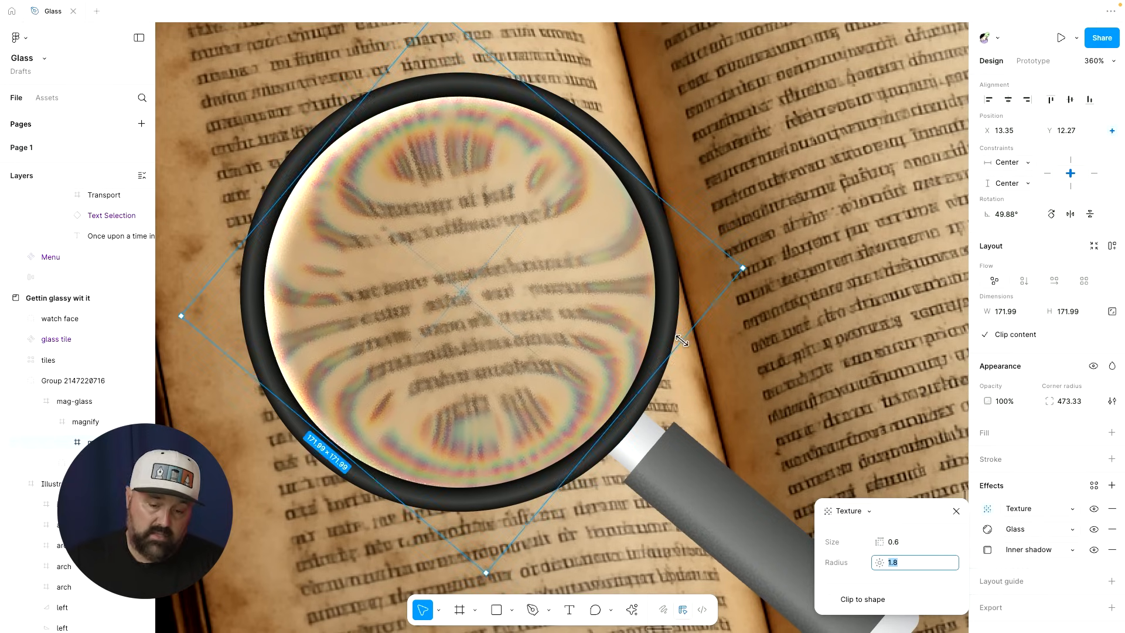
pyautogui.scroll(-5, 681, 342)
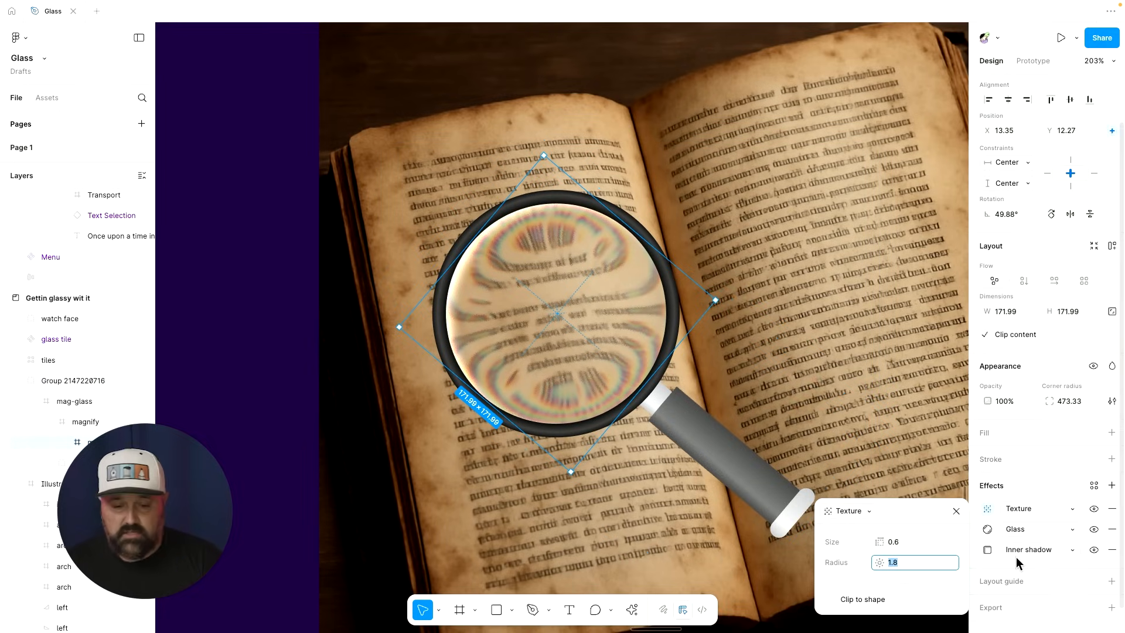
pyautogui.scroll(-2, 762, 326)
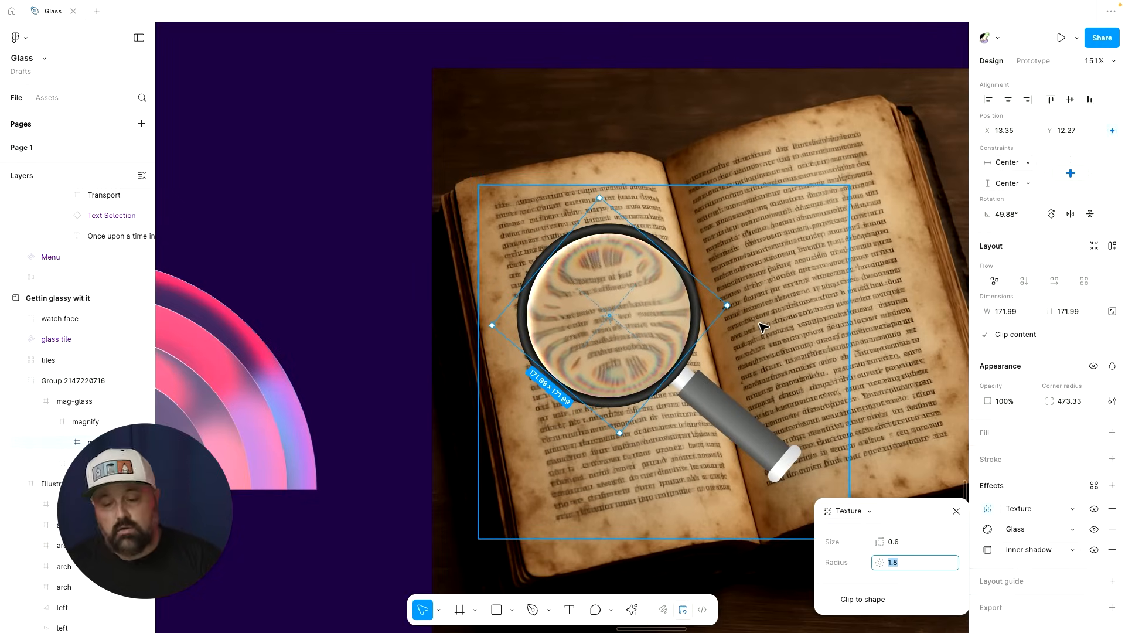
pyautogui.hscroll(5, 843, 319)
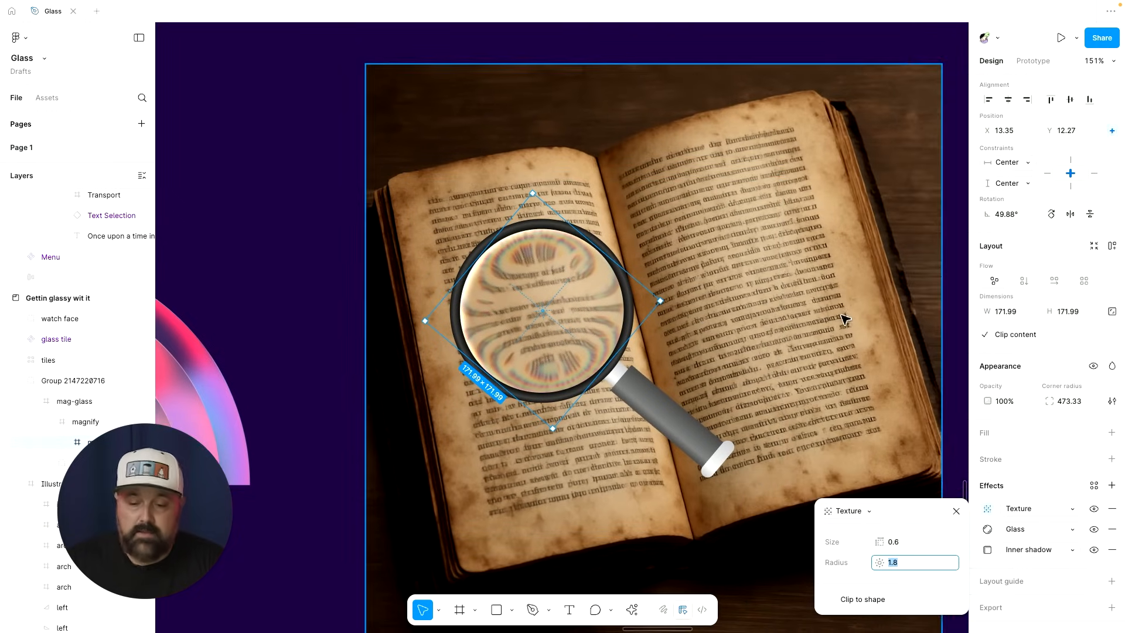
pyautogui.press('Escape')
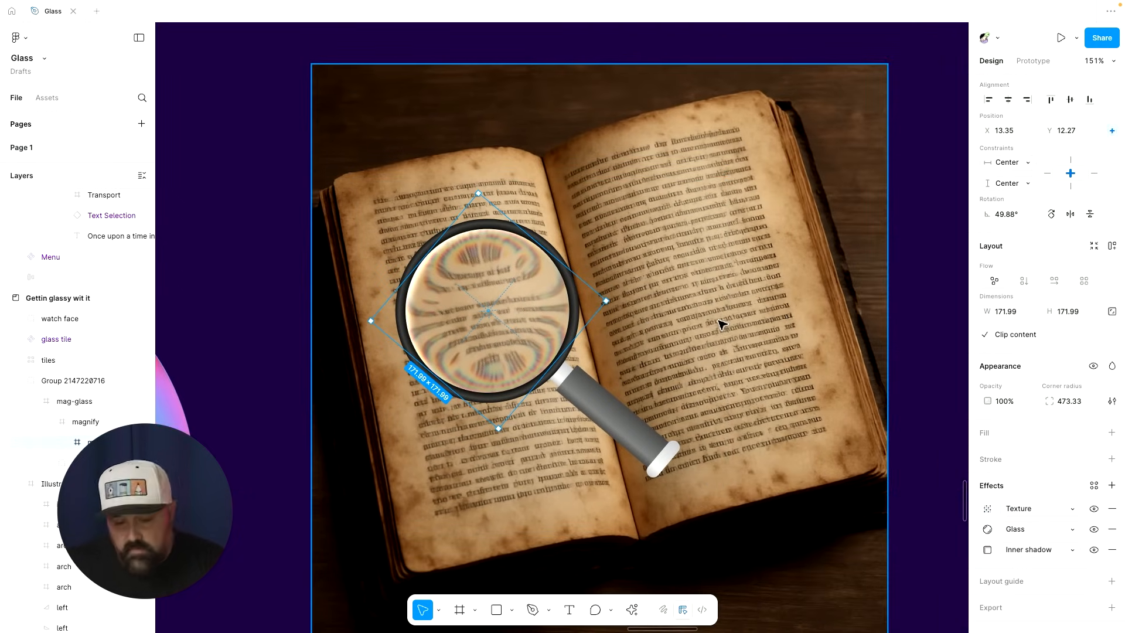
pyautogui.scroll(-3, 722, 323)
pyautogui.hscroll(3, 721, 328)
pyautogui.press('Escape')
# Inspect the glass tile component beside the pool photo, including its radial fill and Glass effect.
pyautogui.hscroll(1, 700, 344)
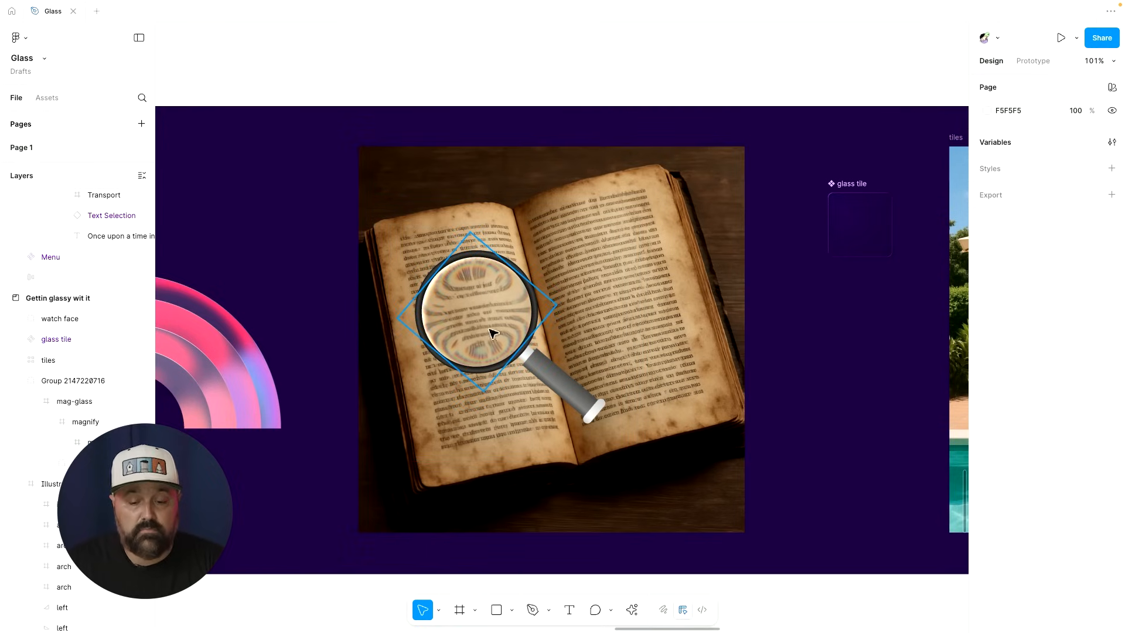
pyautogui.hscroll(10, 516, 354)
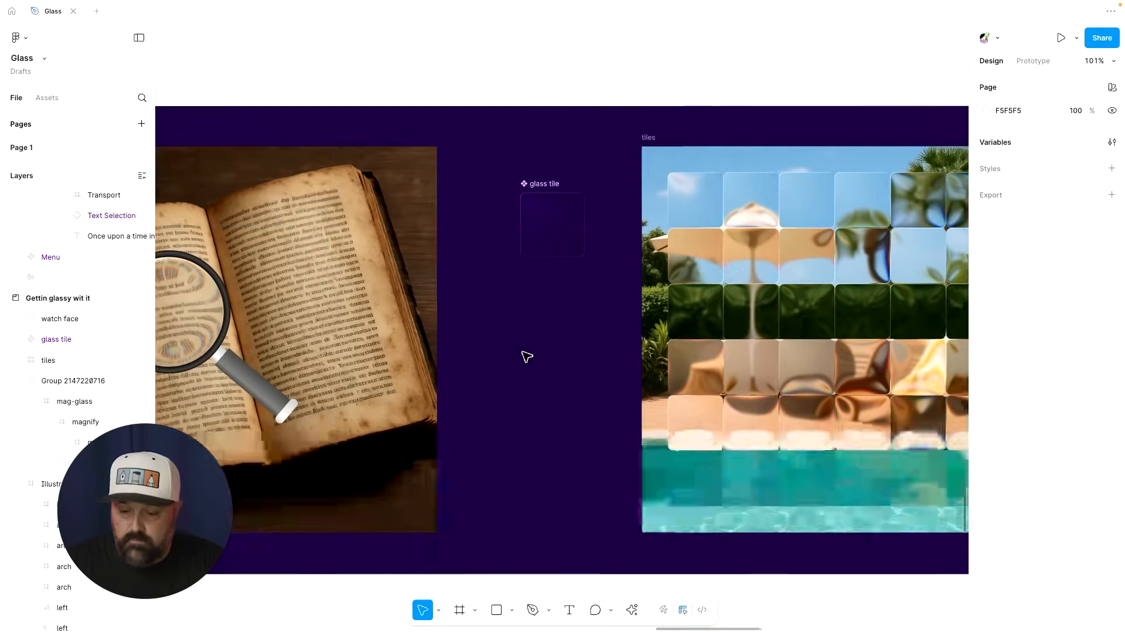
pyautogui.hscroll(2, 559, 351)
pyautogui.hscroll(-3, 563, 351)
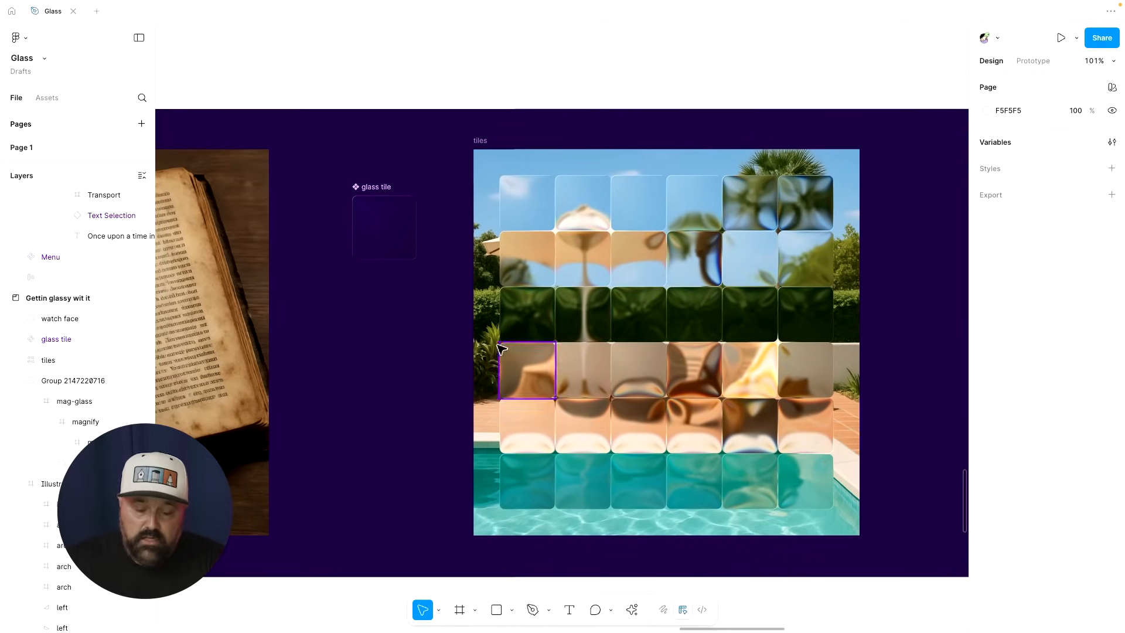
pyautogui.scroll(3, 432, 306)
pyautogui.hscroll(1, 427, 308)
pyautogui.scroll(-1, 427, 308)
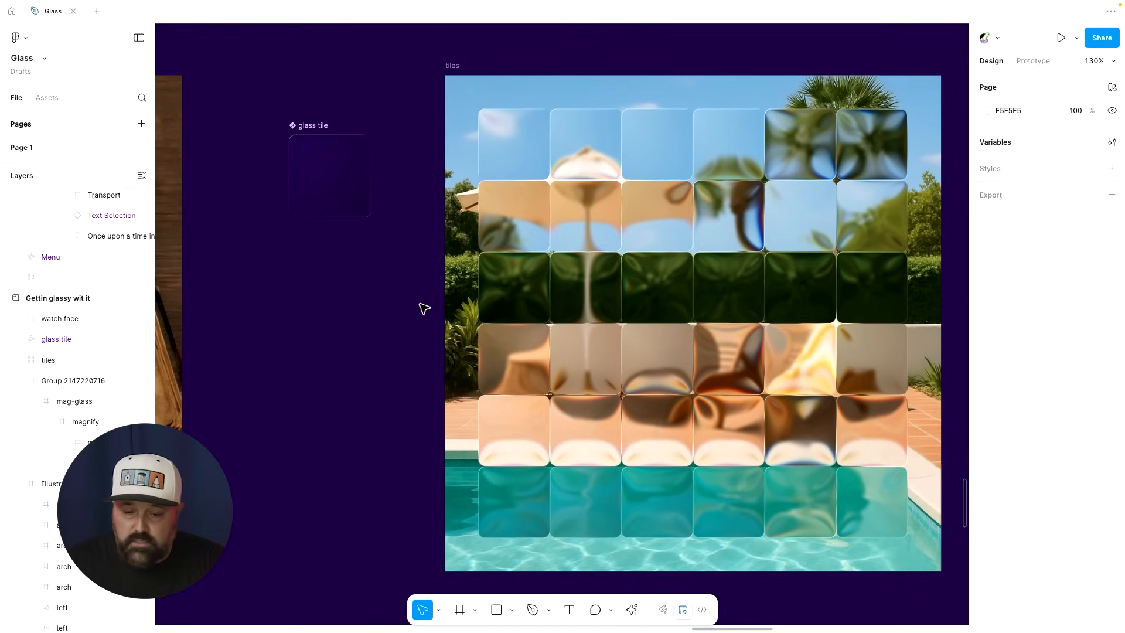
pyautogui.click(322, 205)
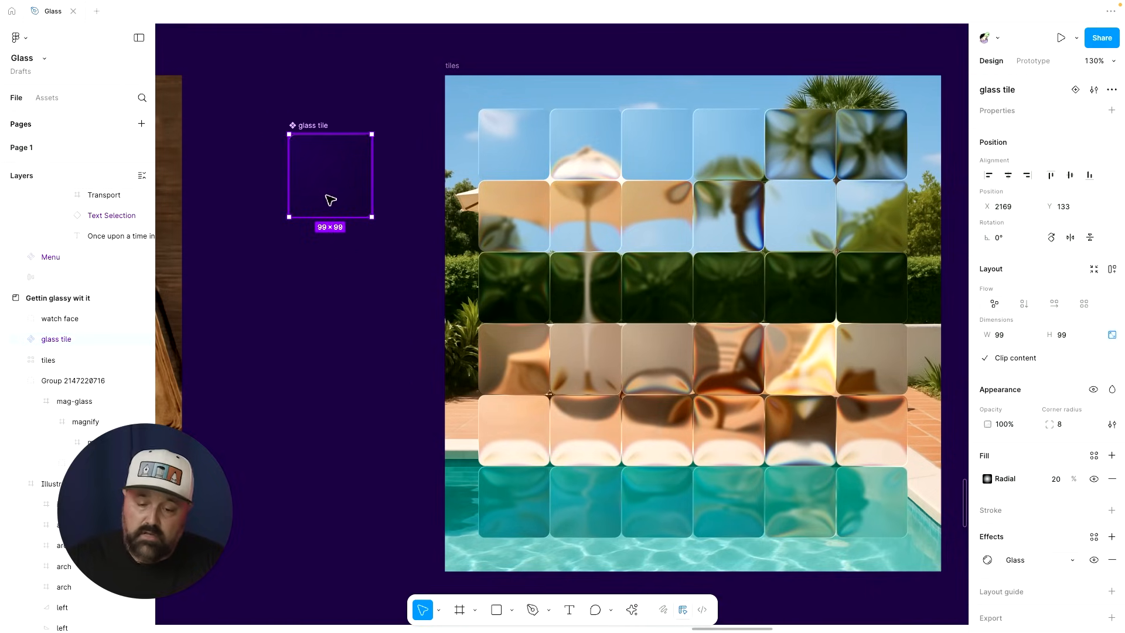
# Examine the tiles frame's grid auto layout, padding and image fill over the pool photo.
pyautogui.click(325, 390)
pyautogui.click(451, 74)
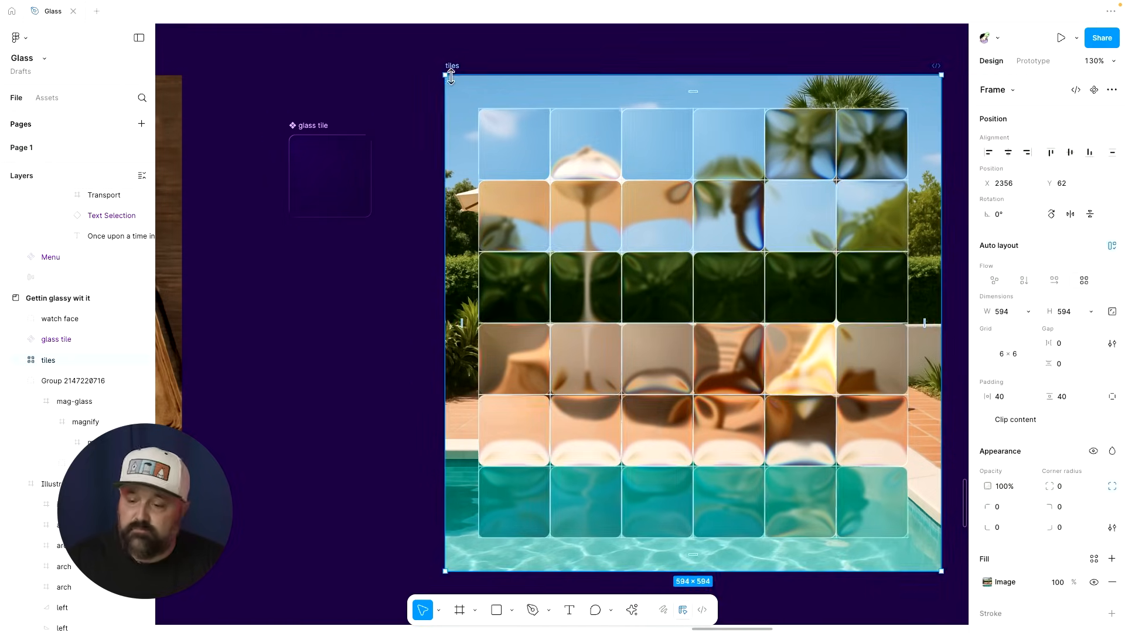
pyautogui.hscroll(3, 451, 74)
pyautogui.scroll(-1, 451, 74)
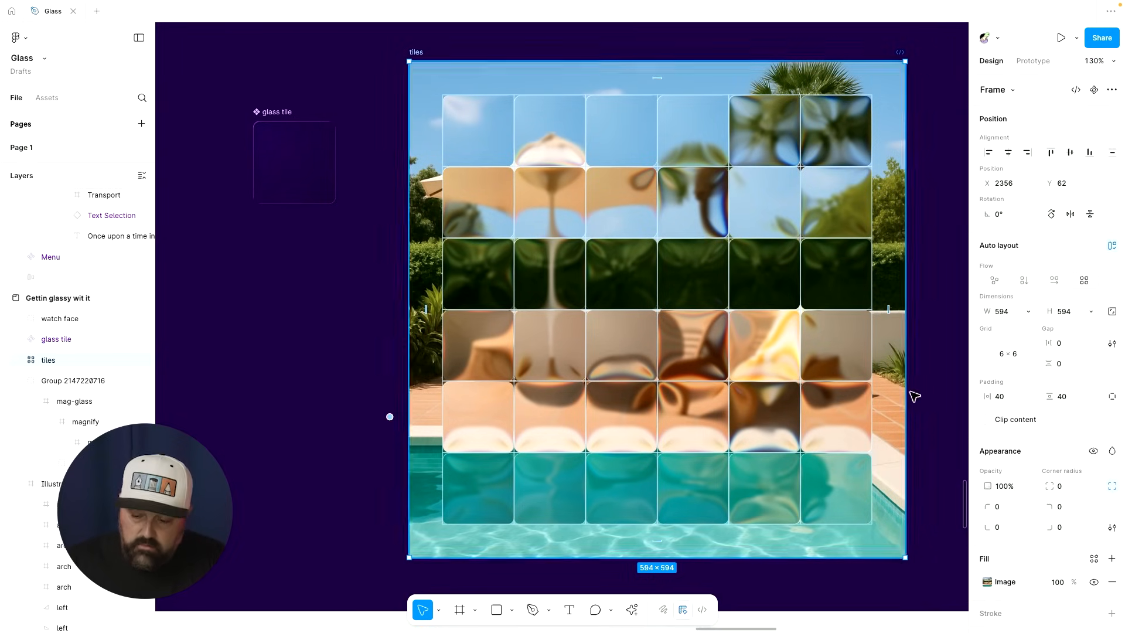
pyautogui.hscroll(3, 902, 390)
pyautogui.scroll(-1, 902, 389)
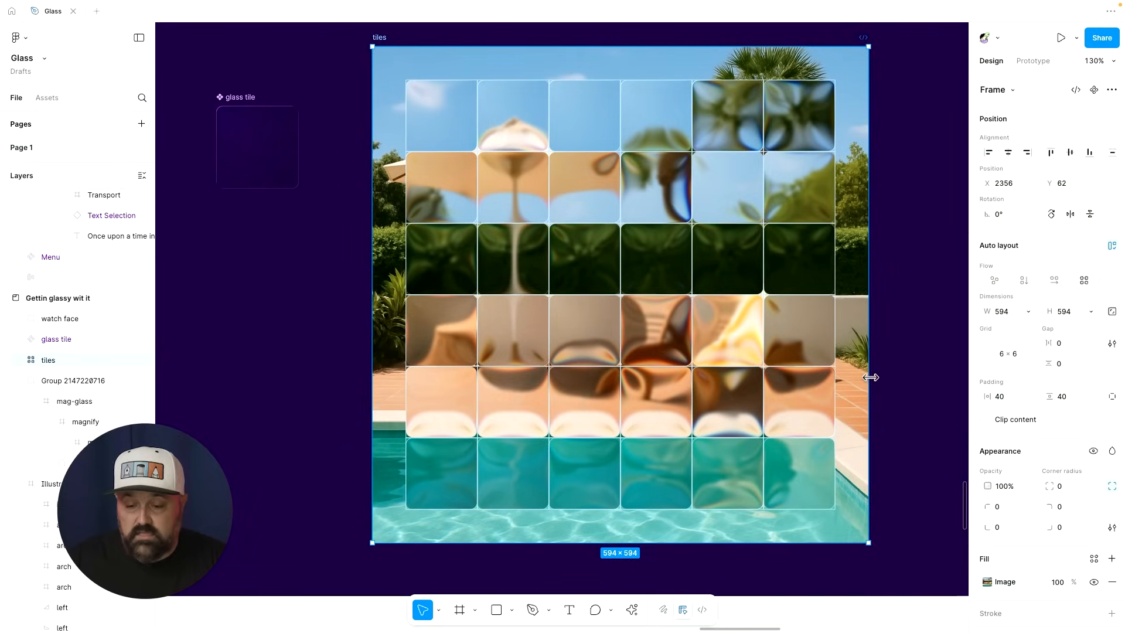
pyautogui.moveTo(869, 375)
pyautogui.mouseDown()
pyautogui.moveTo(636, 369)
pyautogui.moveTo(867, 375)
pyautogui.mouseUp()
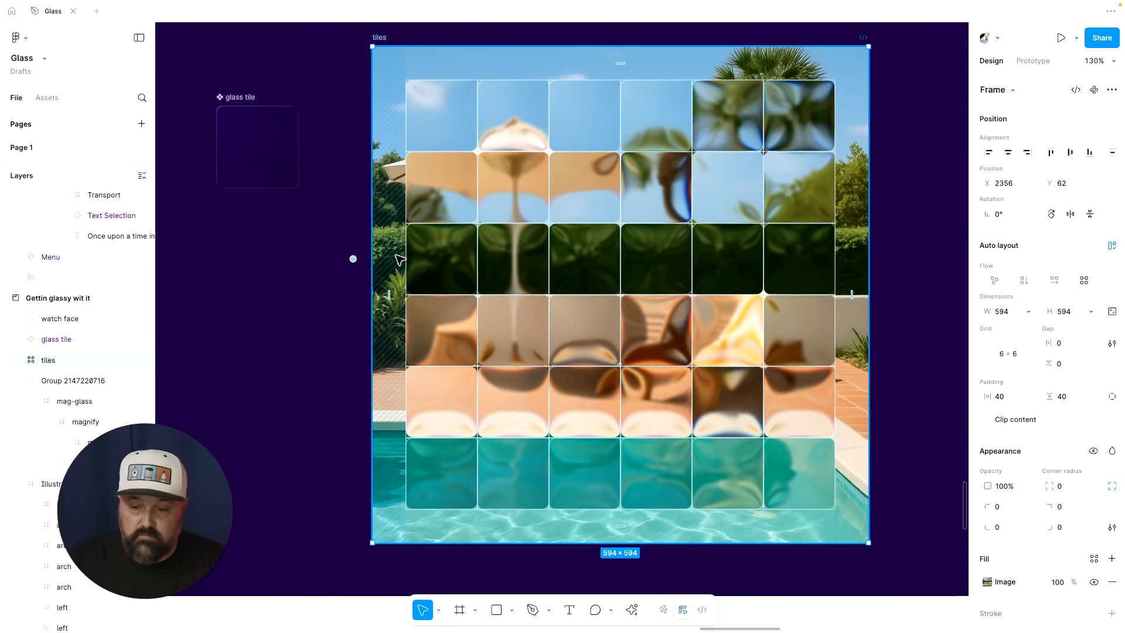
pyautogui.hscroll(-2, 324, 289)
pyautogui.scroll(1, 324, 288)
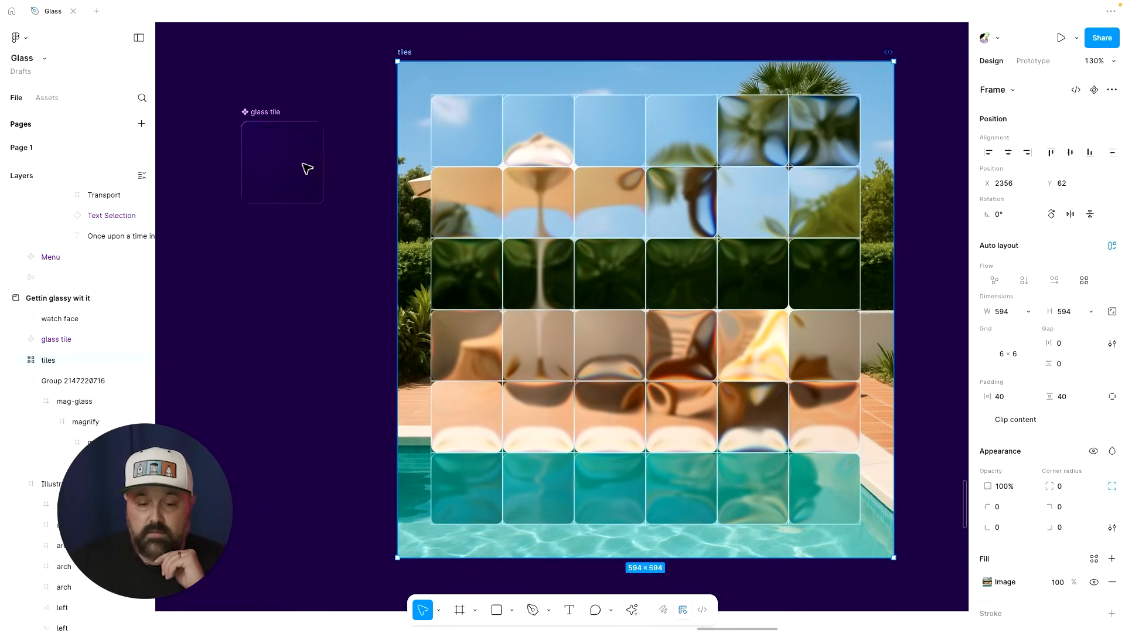
# Compare the glass tile component without its Glass effect and radial fill, keep the fill hidden, and show the Glass effect again.
pyautogui.click(304, 168)
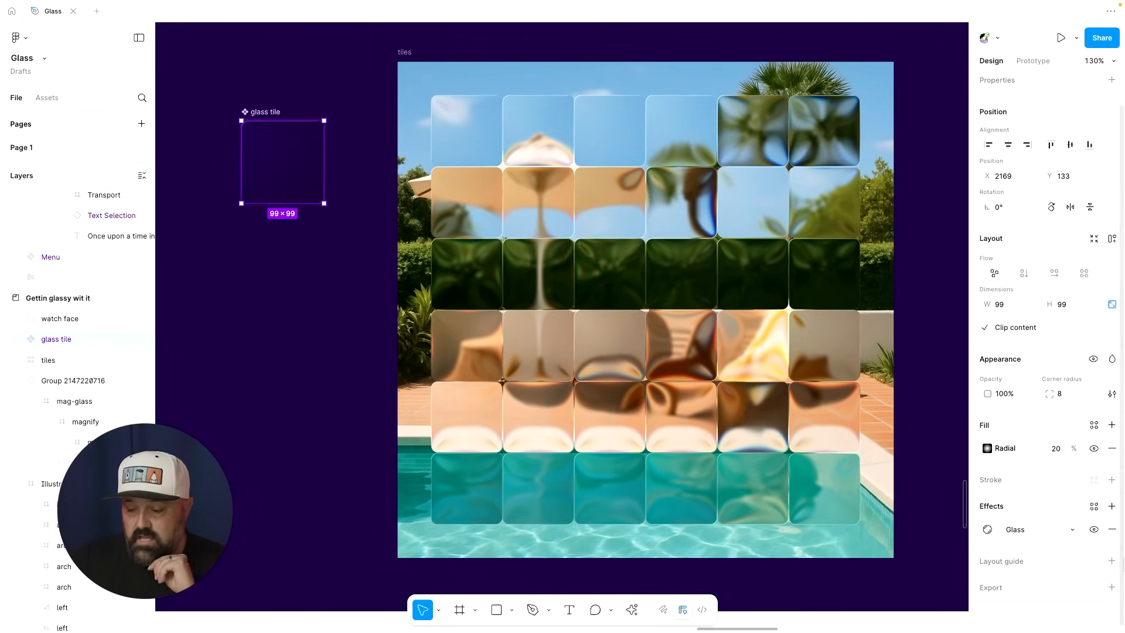
pyautogui.click(1093, 529)
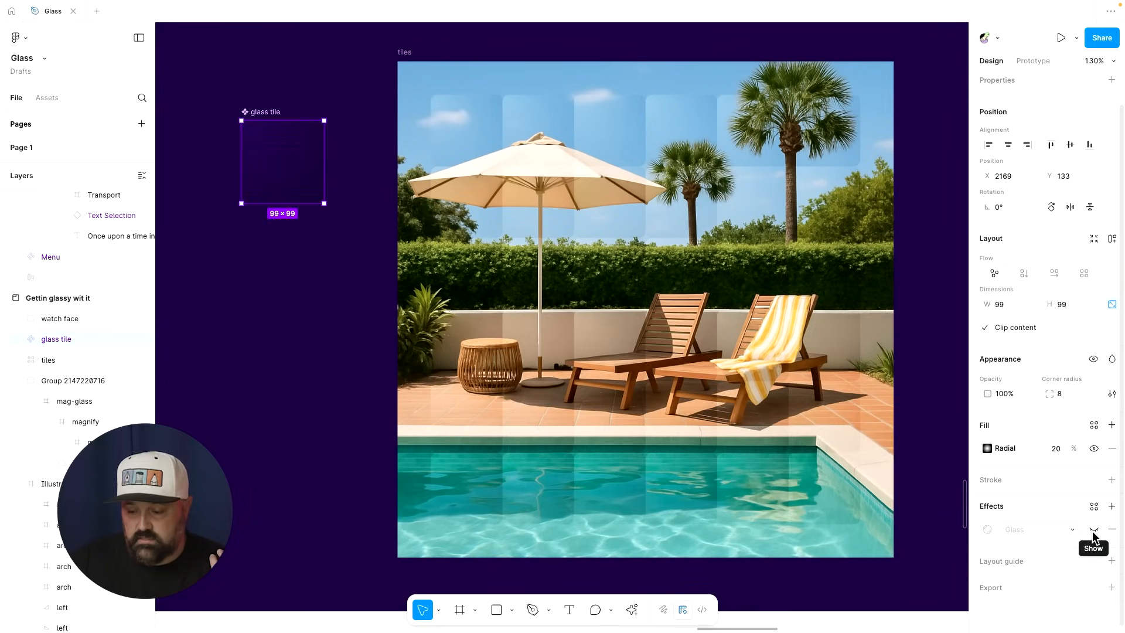
pyautogui.click(1093, 449)
pyautogui.click(1094, 448)
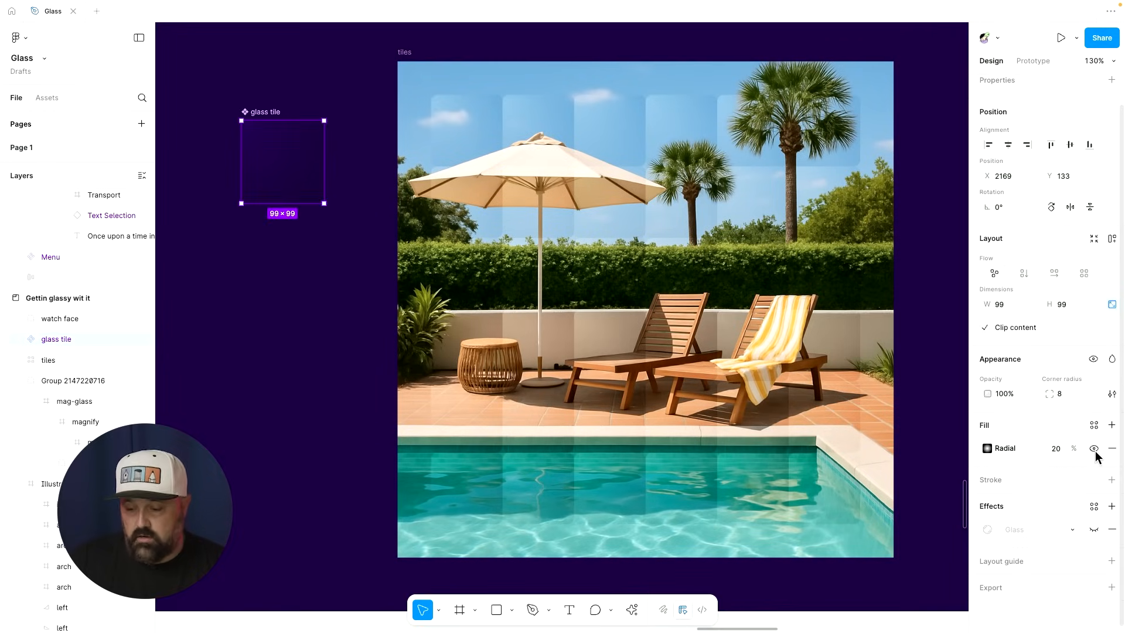
pyautogui.click(1093, 450)
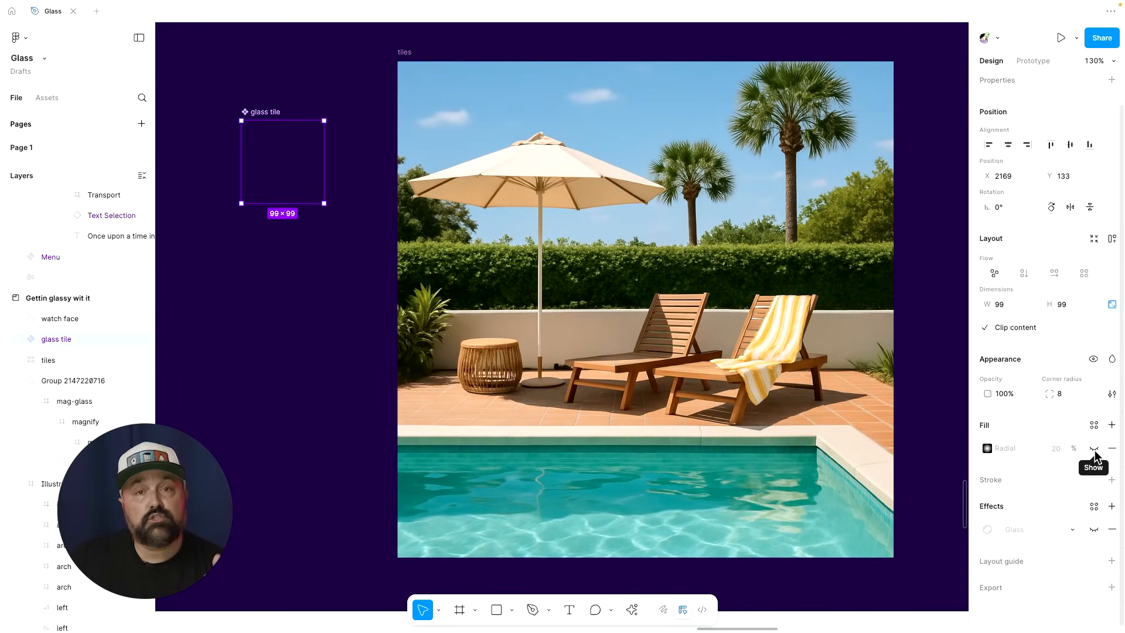
pyautogui.click(1093, 530)
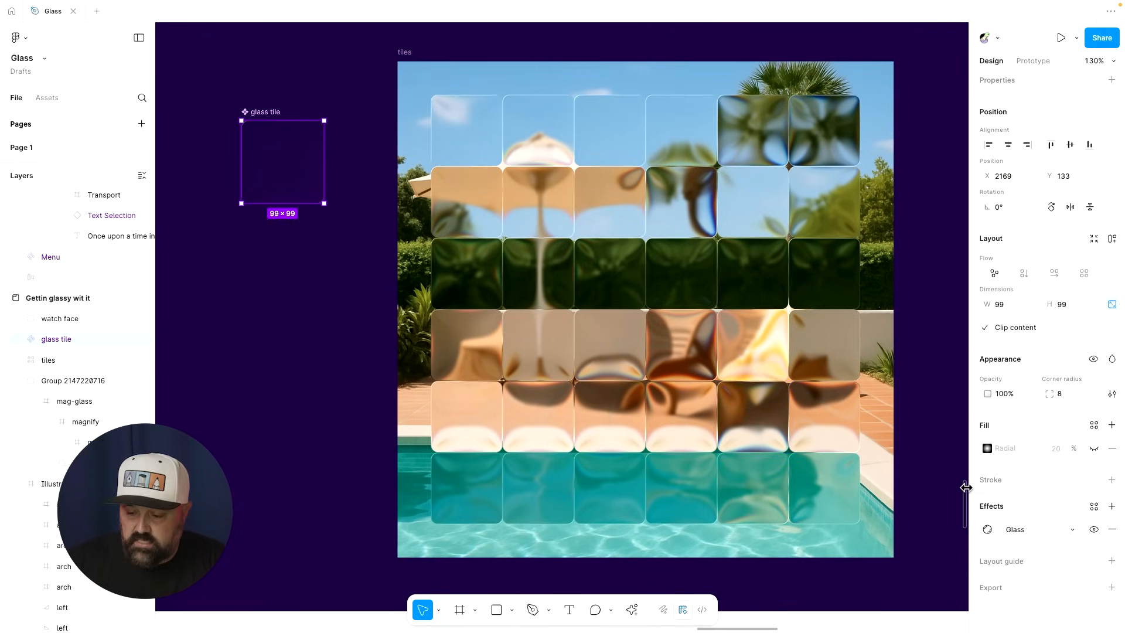
# Set the glass tile's Glass effect to Refraction 100, Depth 77 and Dispersion 97, try Frost 61, and set Frost to 0.
pyautogui.click(989, 529)
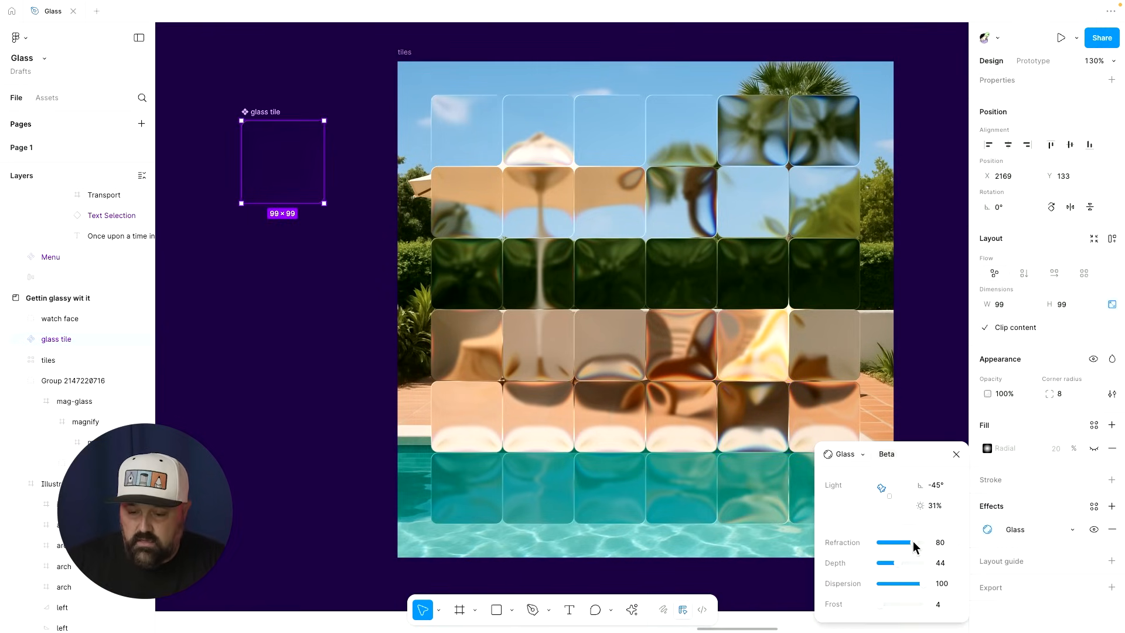
pyautogui.moveTo(913, 540); pyautogui.dragTo(904, 606)
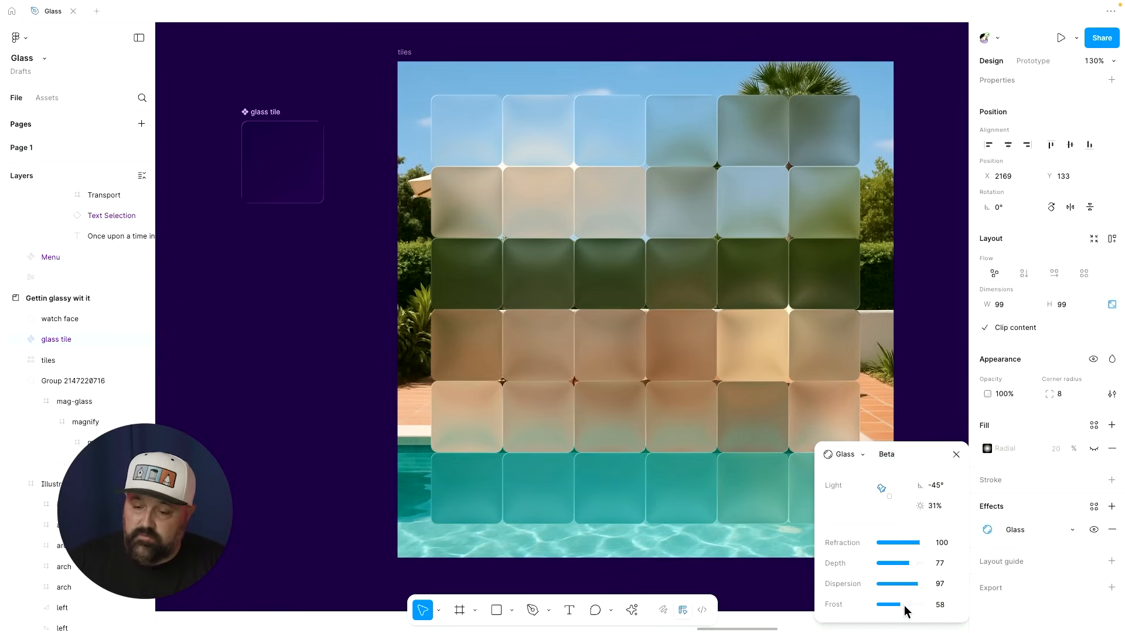
pyautogui.moveTo(905, 611); pyautogui.dragTo(908, 609)
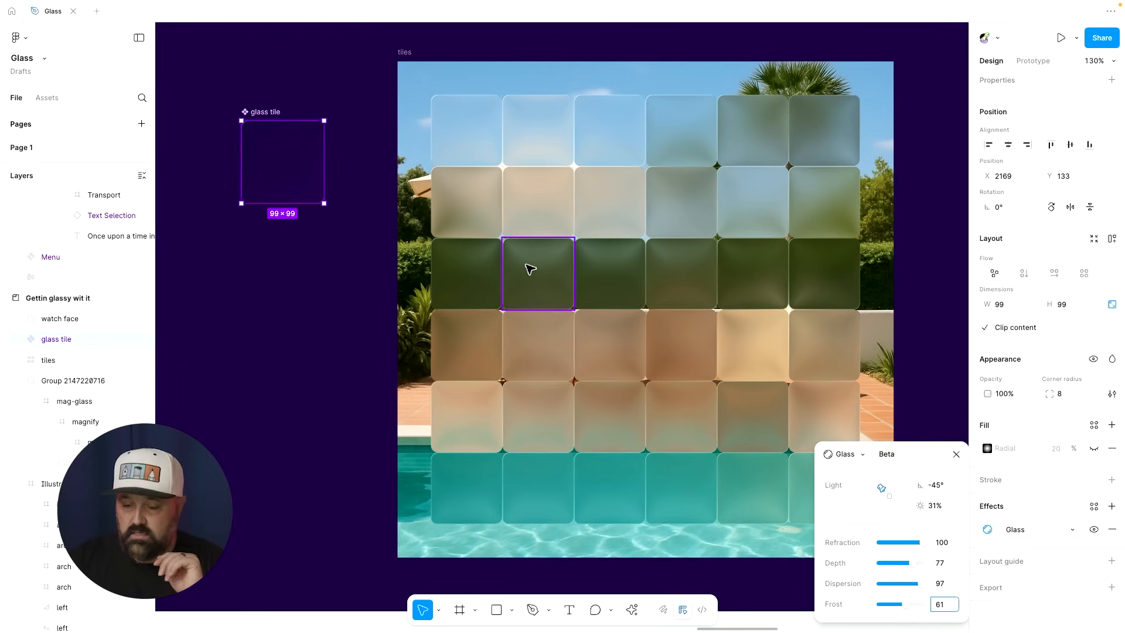
pyautogui.moveTo(902, 605); pyautogui.dragTo(876, 604)
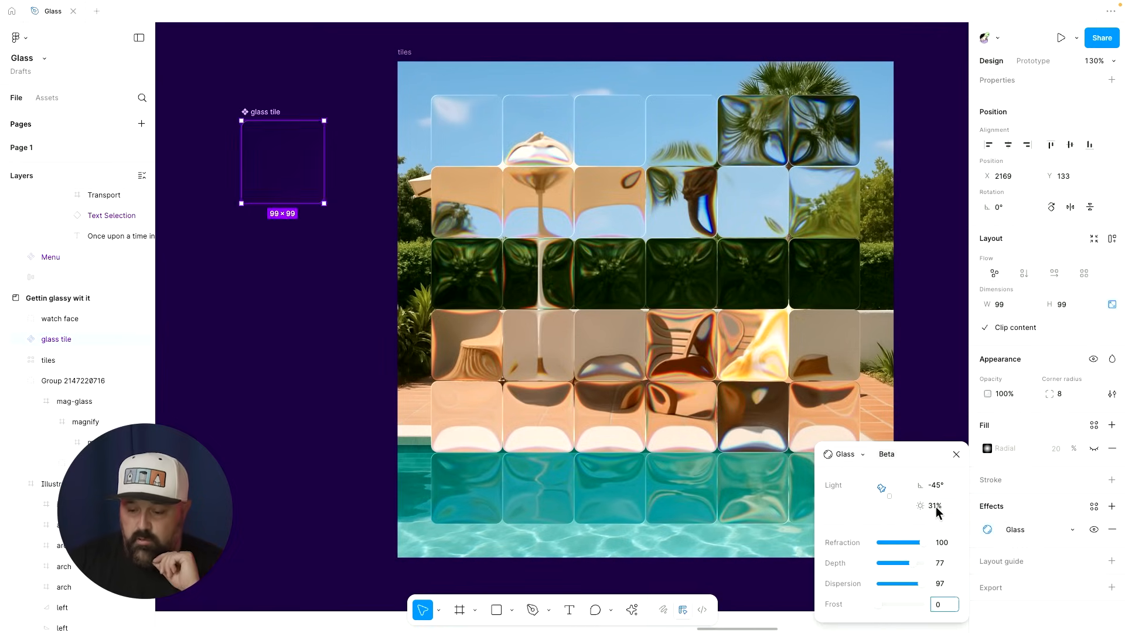
# Set the glass tile's light intensity to 0% and deselect the component.
pyautogui.moveTo(921, 506); pyautogui.dragTo(850, 505)
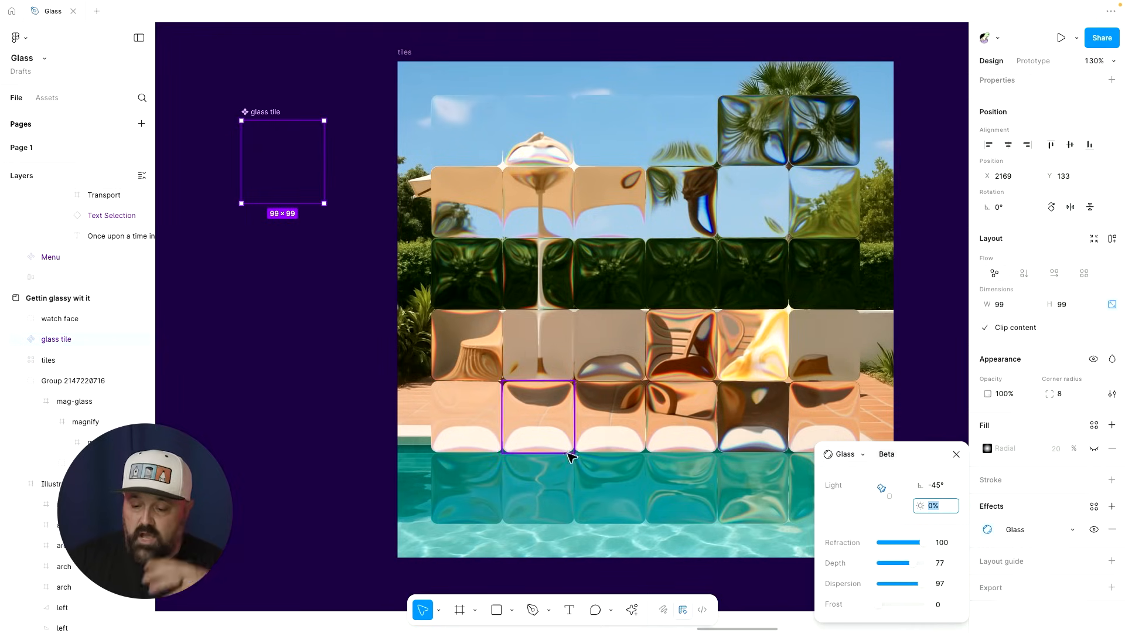
pyautogui.scroll(1, 219, 287)
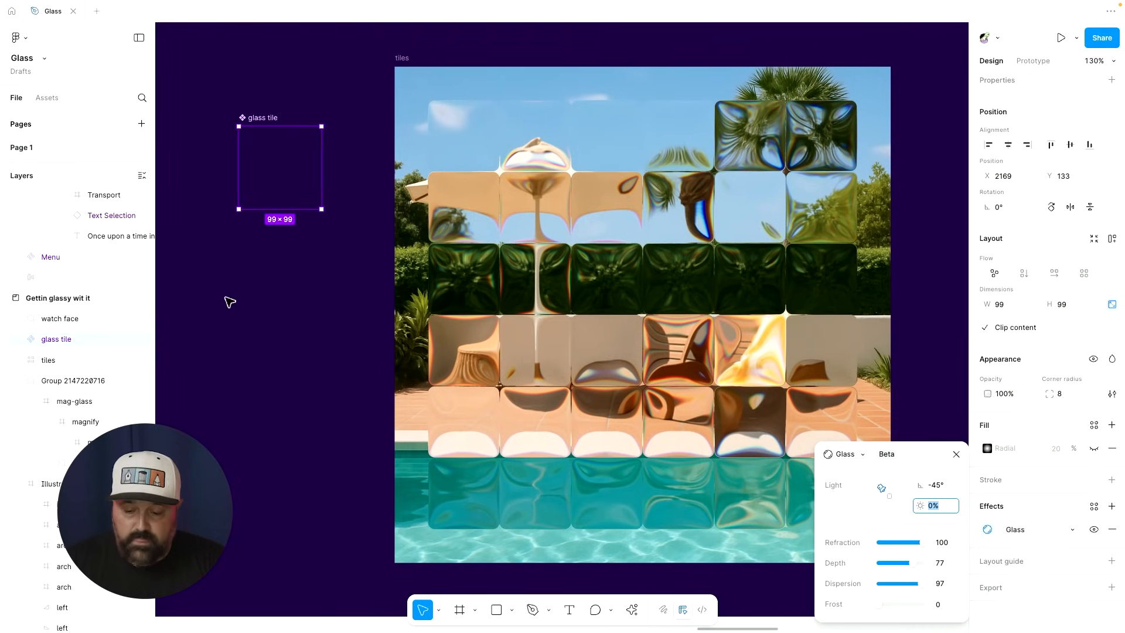
pyautogui.click(226, 301)
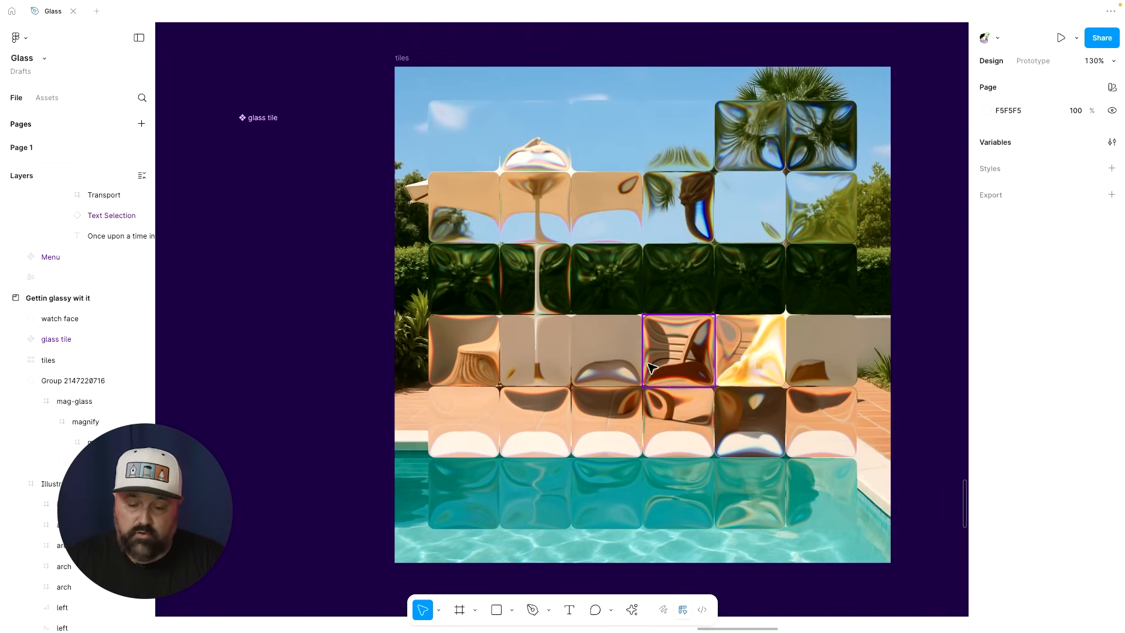
# Select the large round glass frame covering the watch face dial to inspect its settings.
pyautogui.scroll(-3, 598, 363)
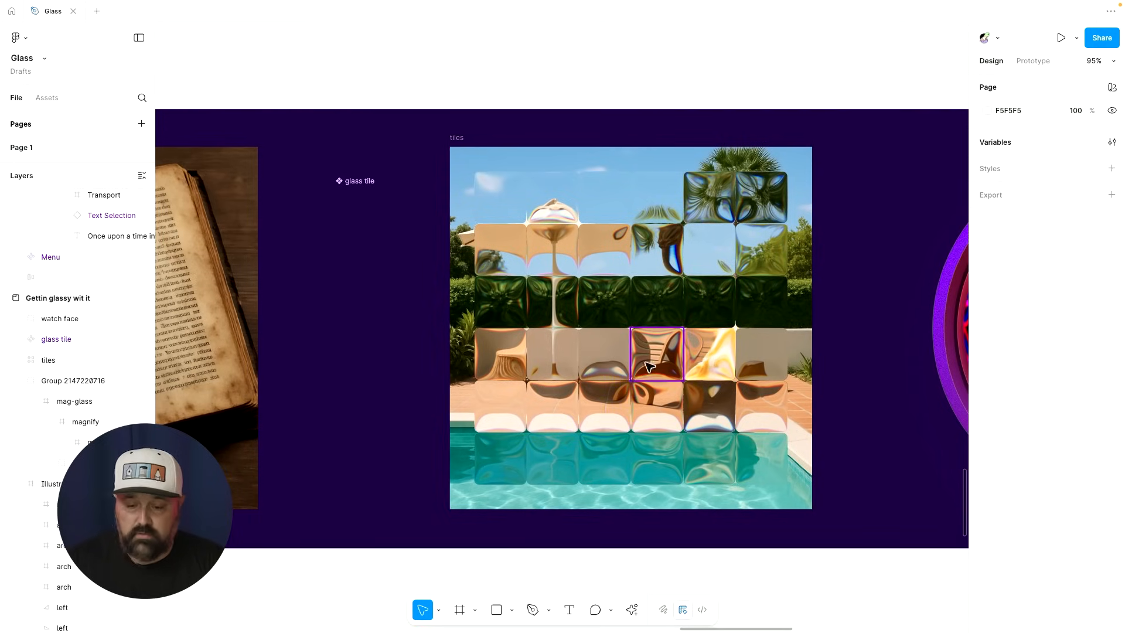
pyautogui.hscroll(2, 638, 445)
pyautogui.hscroll(10, 633, 314)
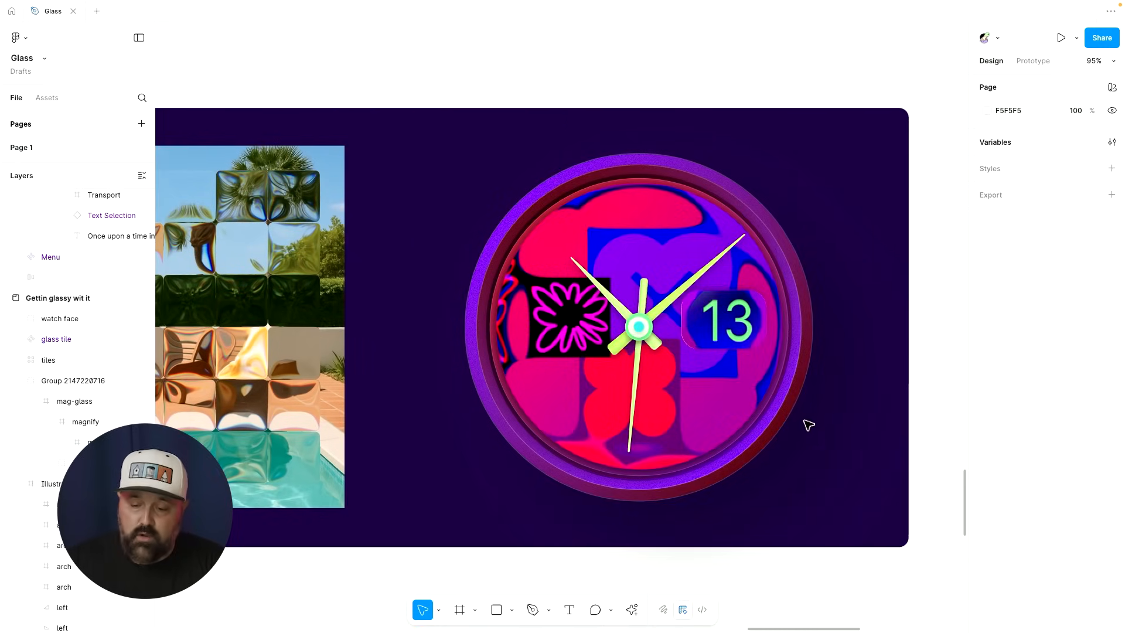
pyautogui.hscroll(1, 811, 387)
pyautogui.scroll(3, 814, 357)
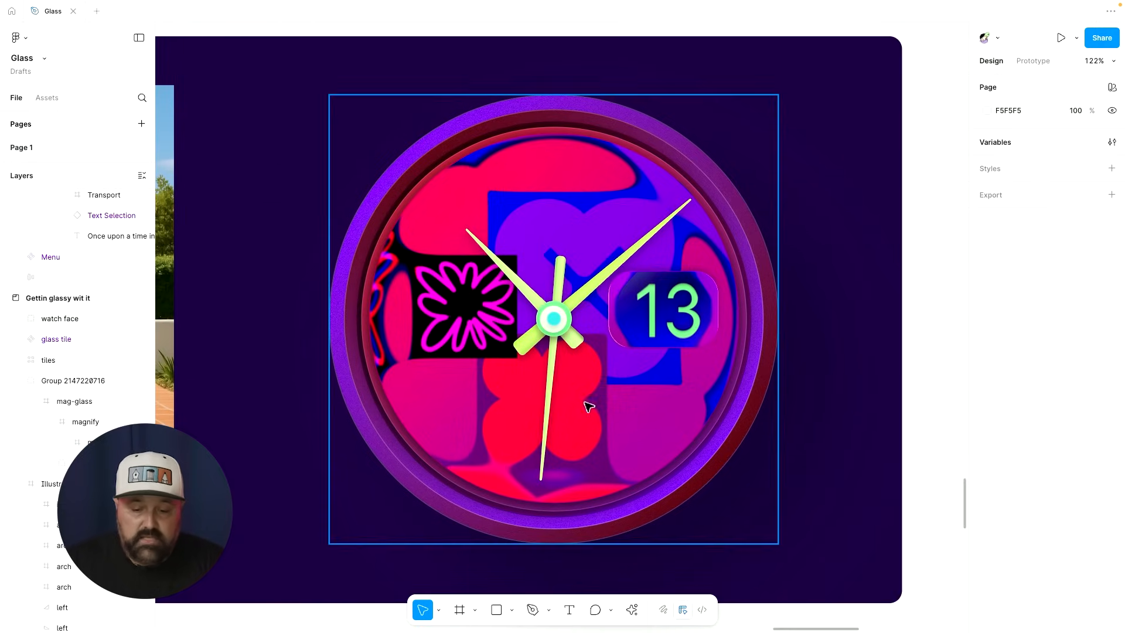
pyautogui.click(605, 450)
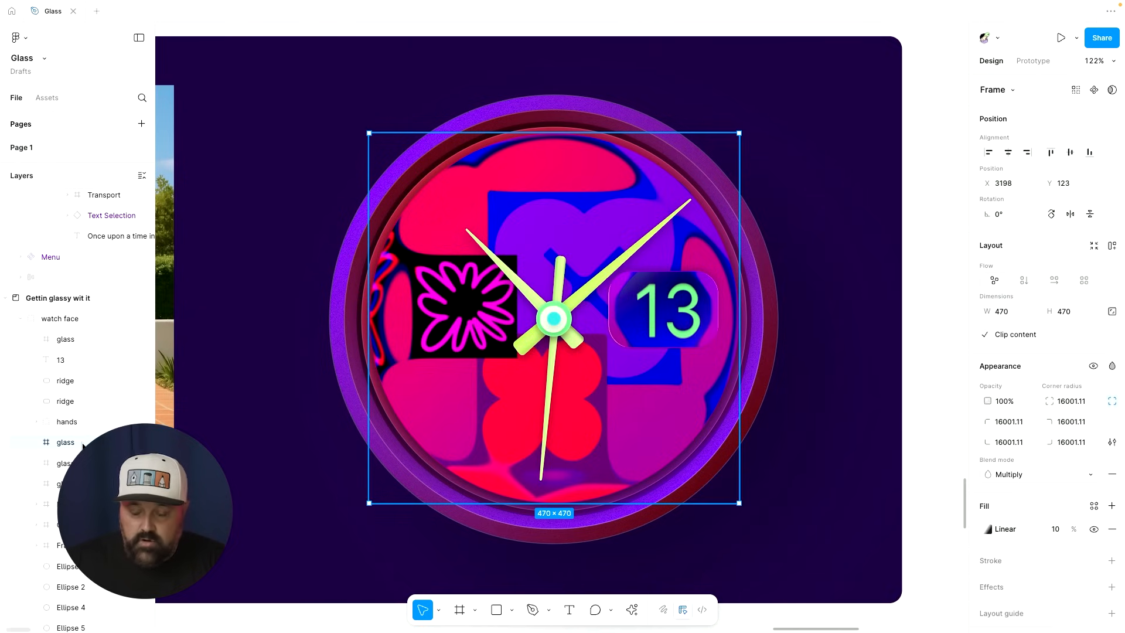
pyautogui.scroll(-1, 1061, 530)
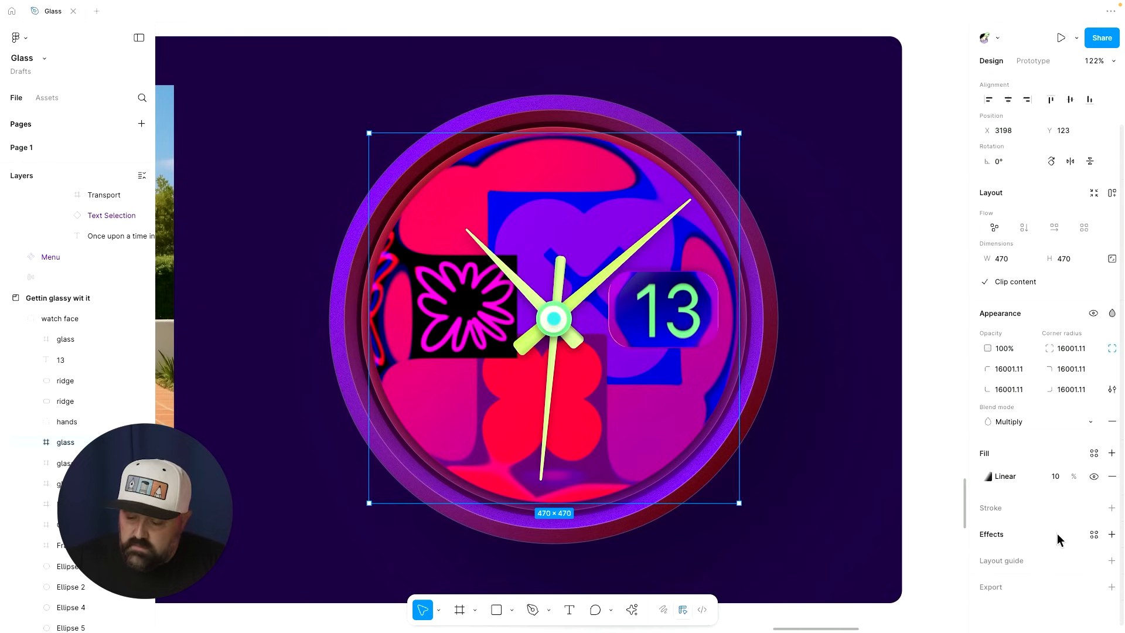
pyautogui.moveTo(369, 377); pyautogui.dragTo(456, 393)
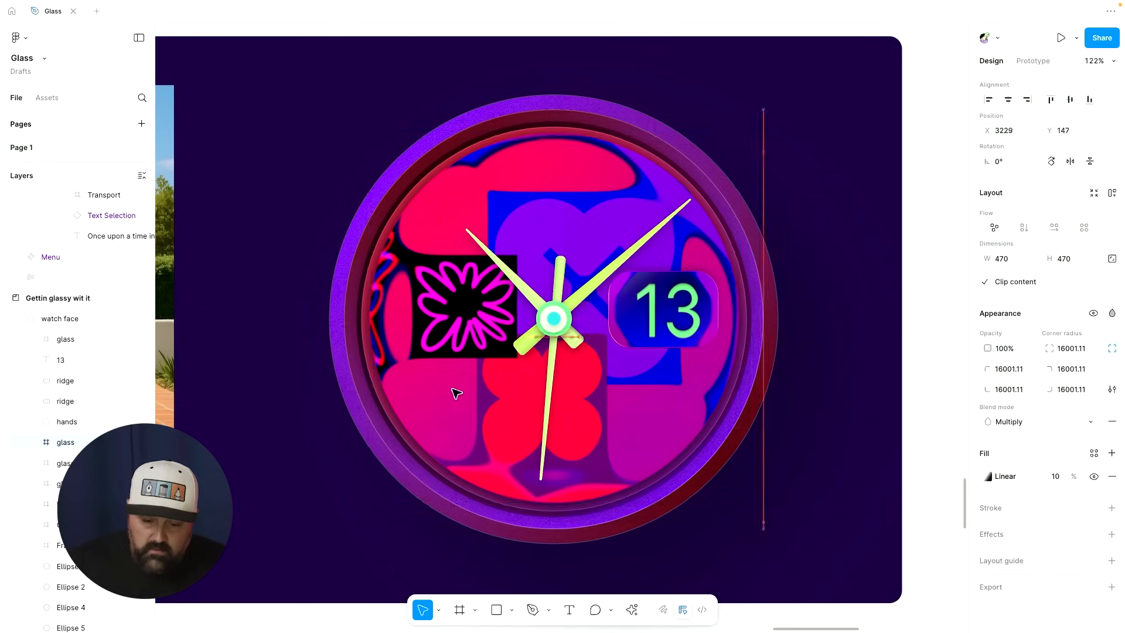
pyautogui.hotkey('ctrl', 'z')
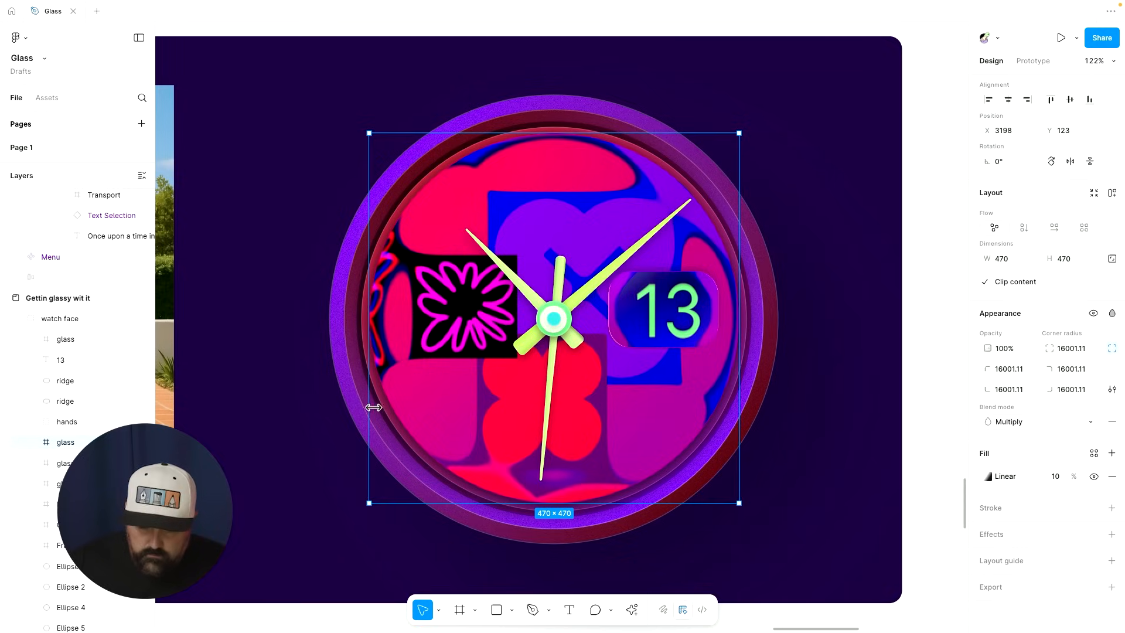
# Select the small glass frame behind the number 13 and compare it with its Glass effect hidden and shown.
pyautogui.click(258, 440)
pyautogui.click(453, 389)
pyautogui.click(626, 339)
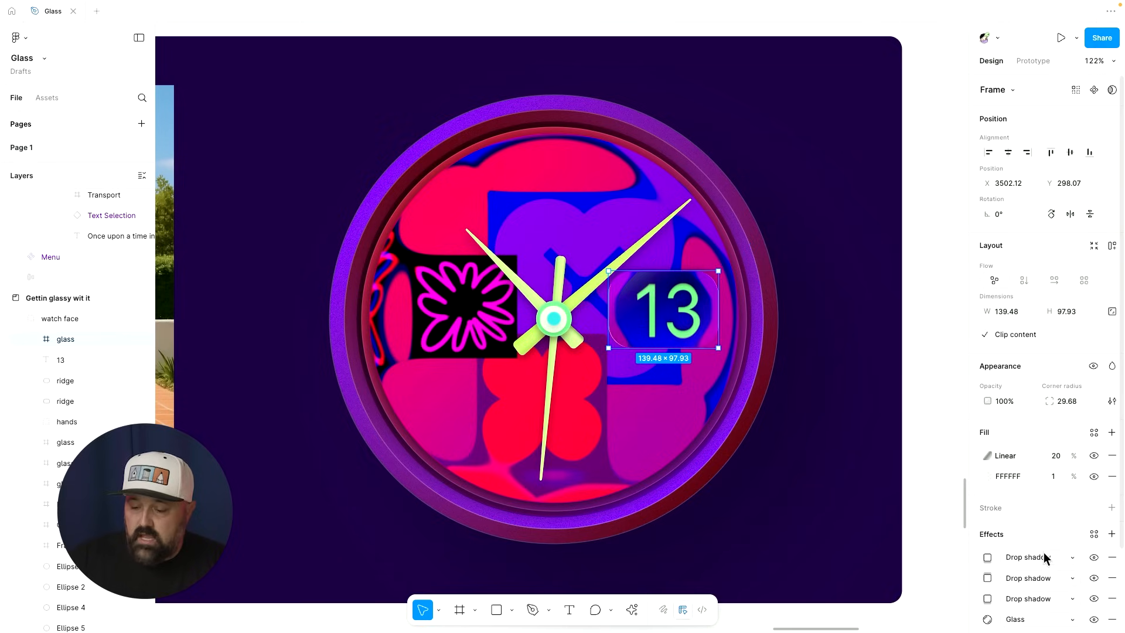
pyautogui.click(1094, 619)
pyautogui.click(1093, 620)
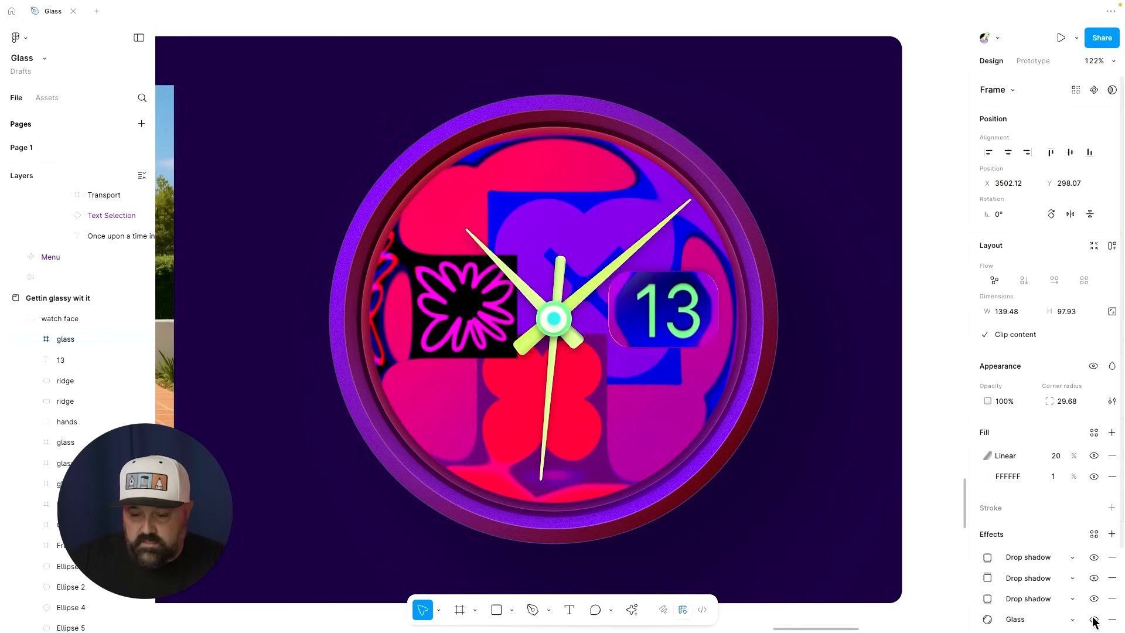
pyautogui.click(1093, 619)
pyautogui.click(1093, 619)
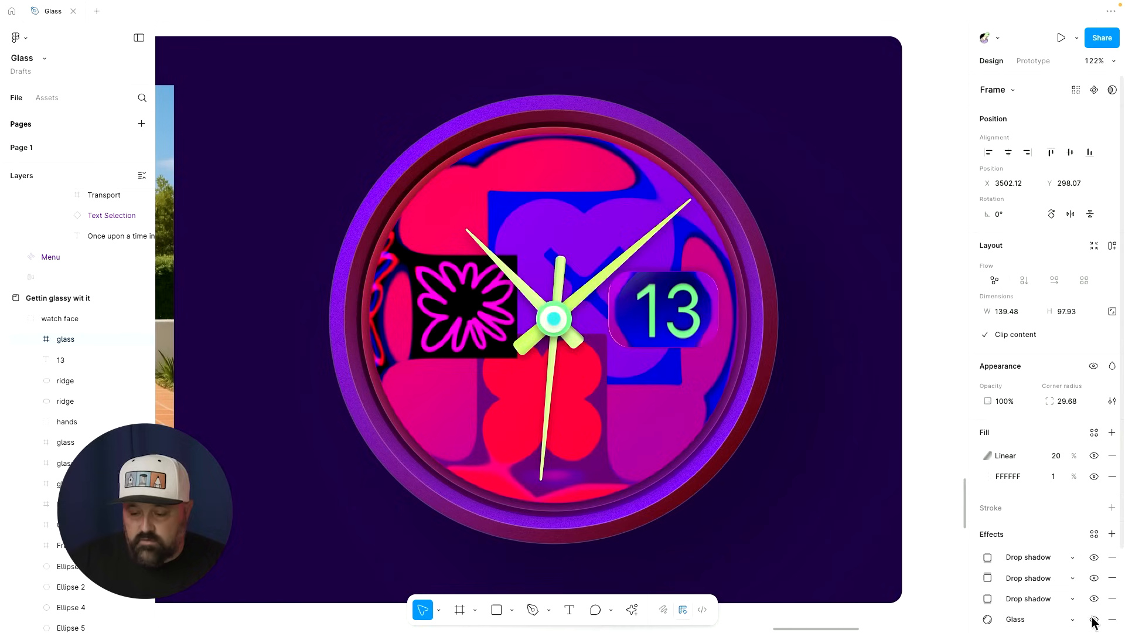
# Set the number 13 frame's Glass effect to Refraction 27 and Depth 100, and compare it hidden and shown.
pyautogui.click(987, 619)
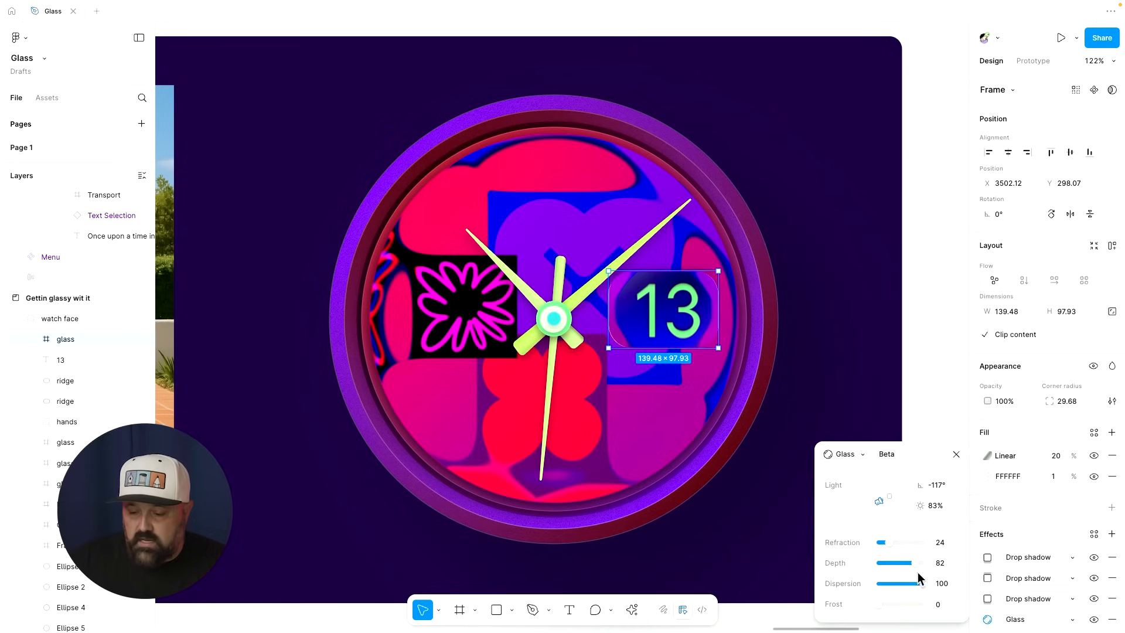
pyautogui.moveTo(918, 563); pyautogui.dragTo(891, 546)
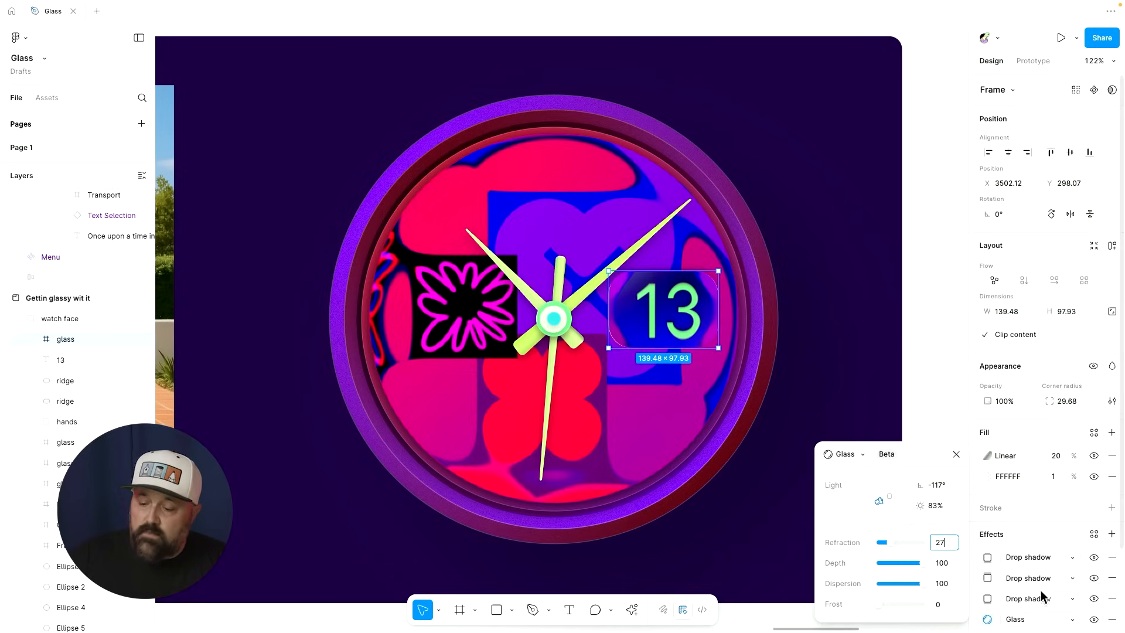
pyautogui.click(1092, 619)
pyautogui.click(1093, 619)
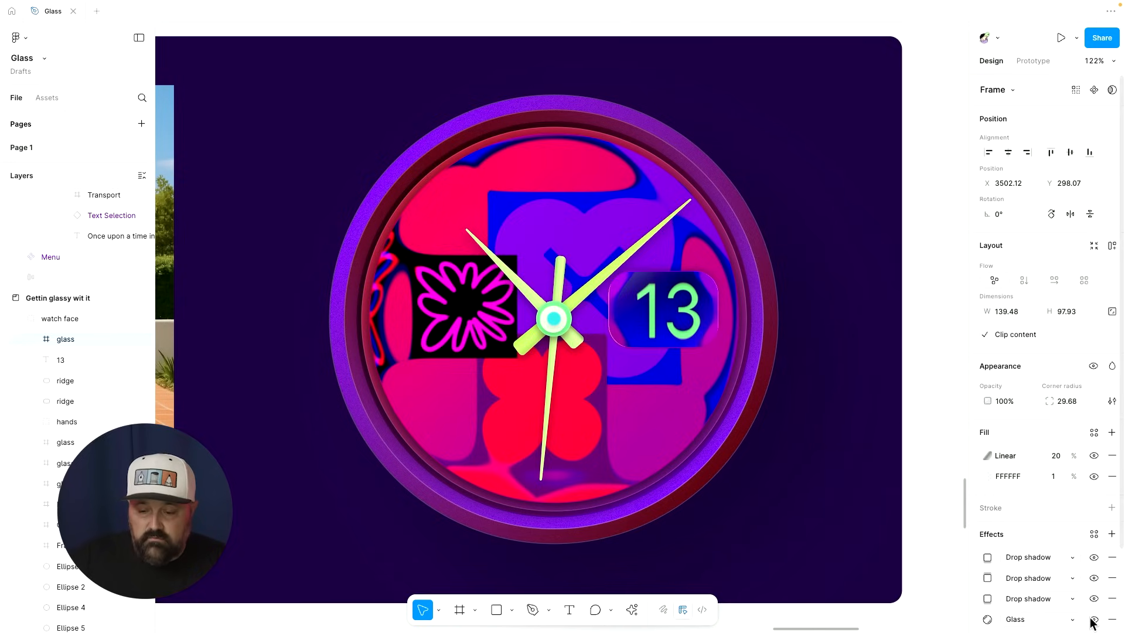
# Find the round dial layer carrying the Glass effect and compare the watch face with that effect hidden and shown.
pyautogui.click(456, 443)
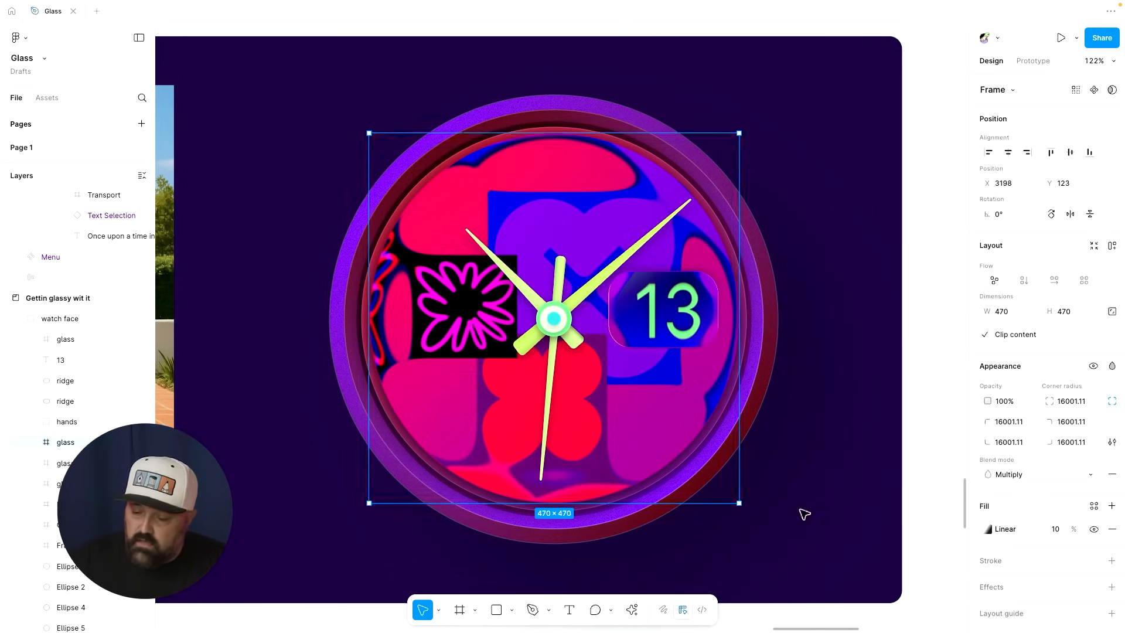
pyautogui.scroll(-2, 1041, 544)
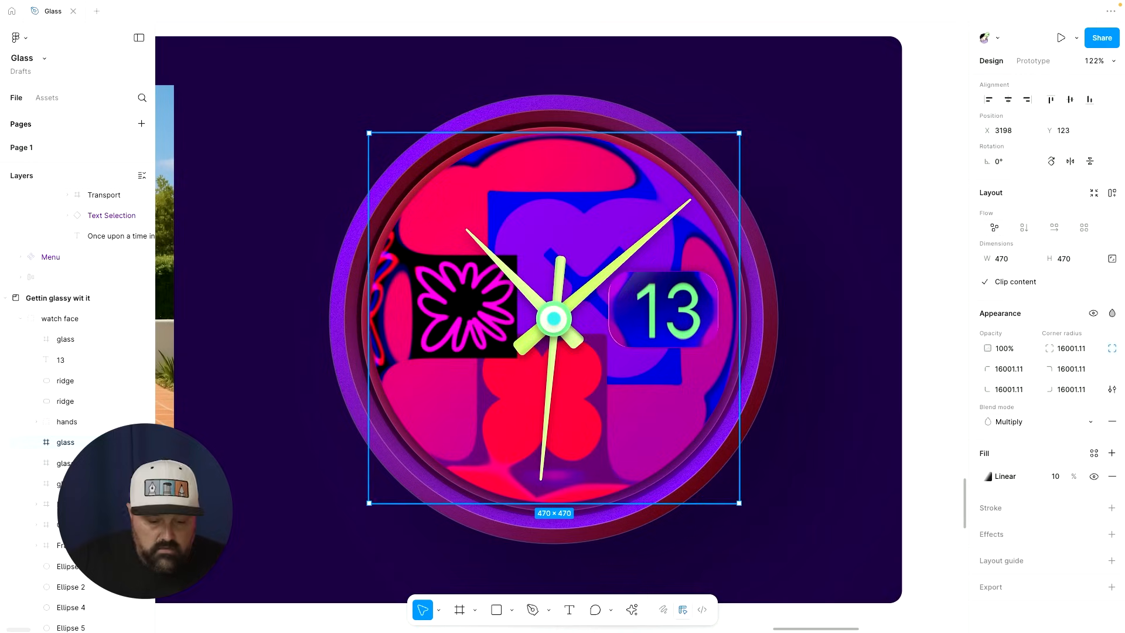
pyautogui.click(88, 462)
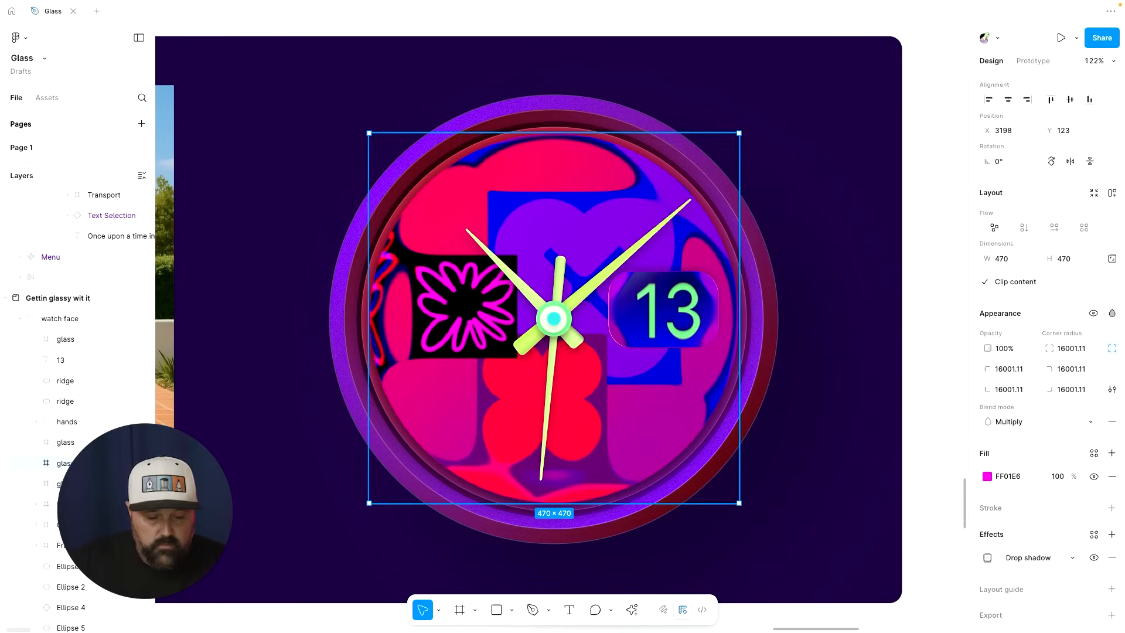
pyautogui.press('Tab')
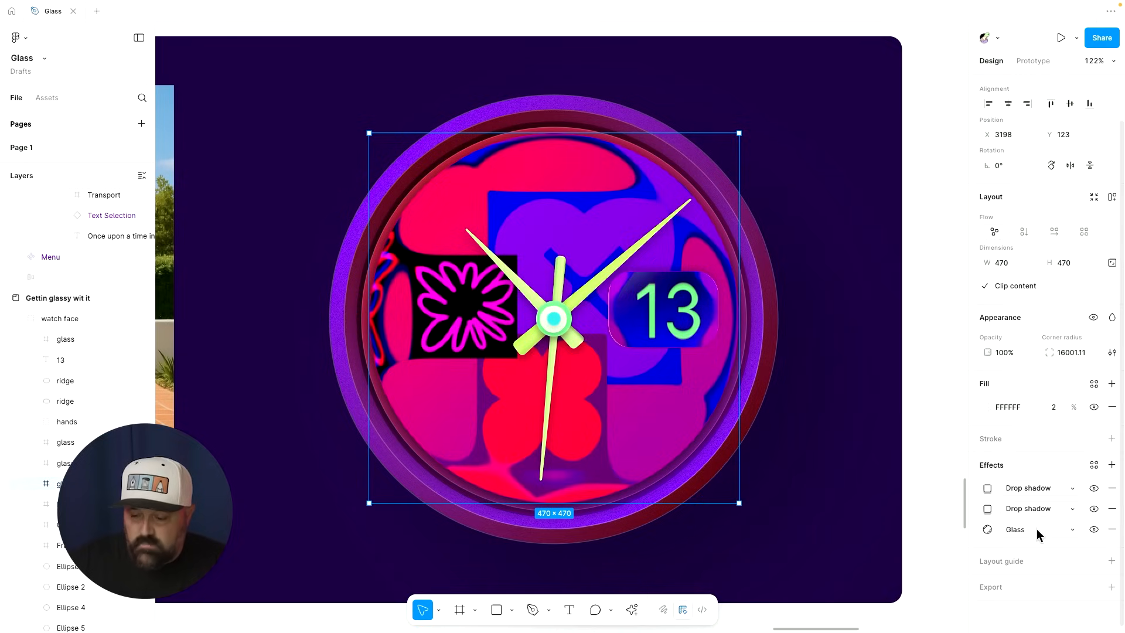
pyautogui.click(1093, 530)
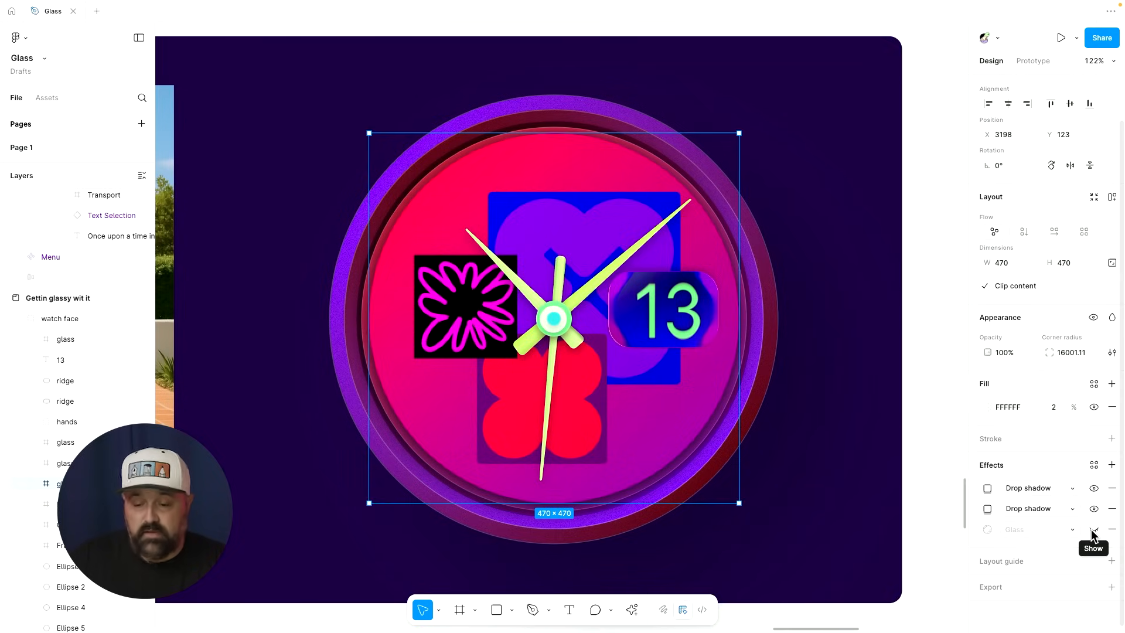
pyautogui.click(1092, 530)
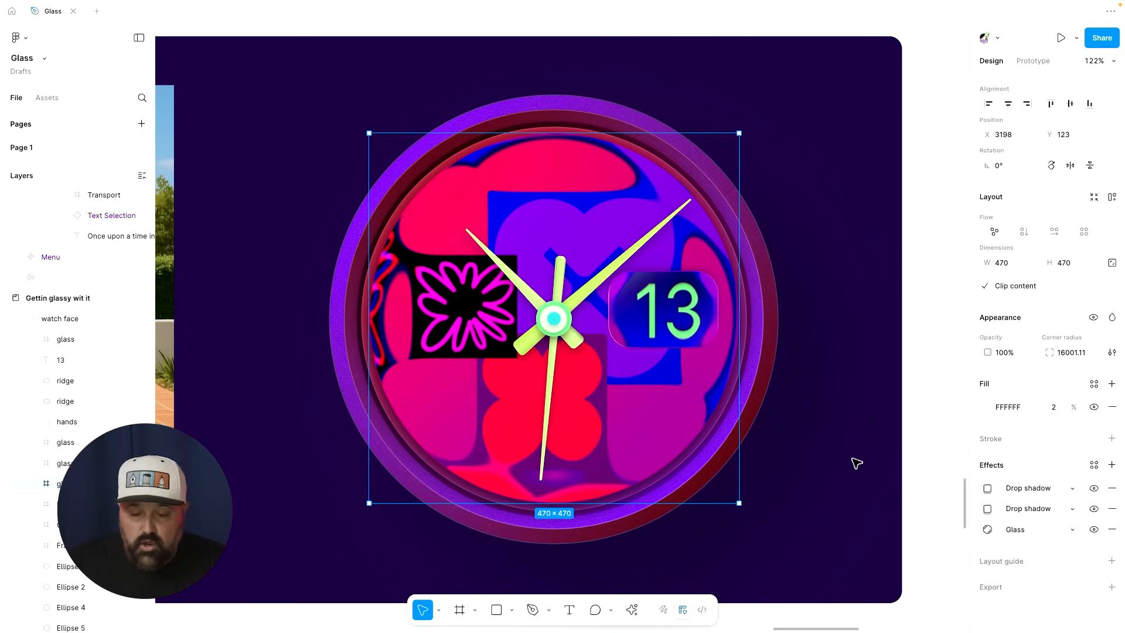
# Go to the Resources section and review its help center, iOS 26 UI Kit and Apple Liquid Glass documentation cards.
pyautogui.scroll(-5, 836, 441)
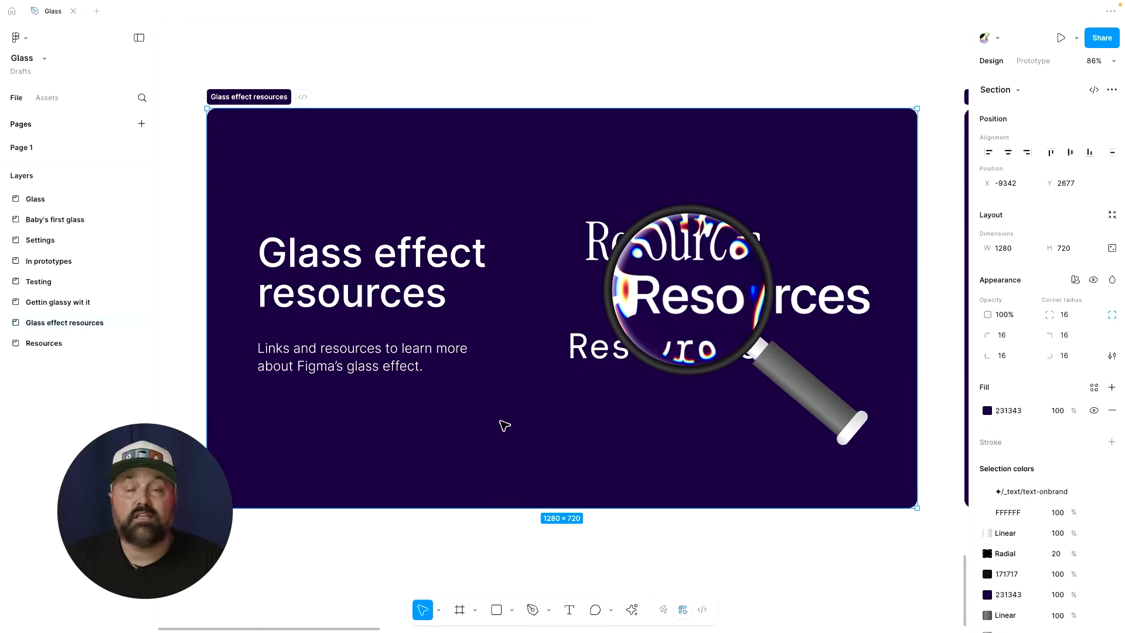
pyautogui.press('n')
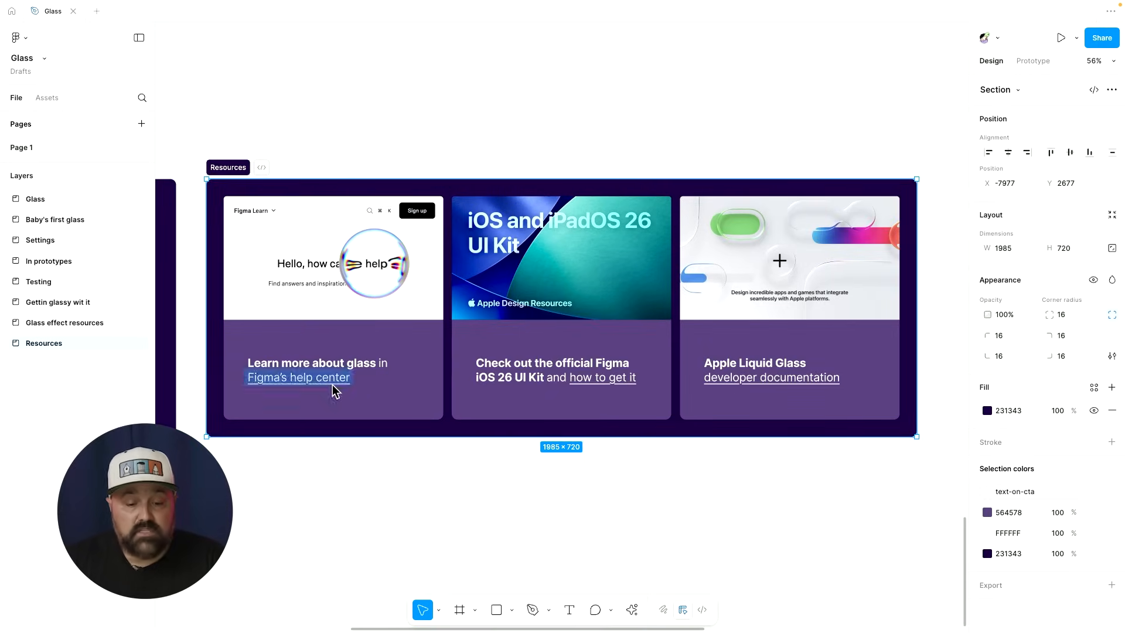
pyautogui.moveTo(331, 389)
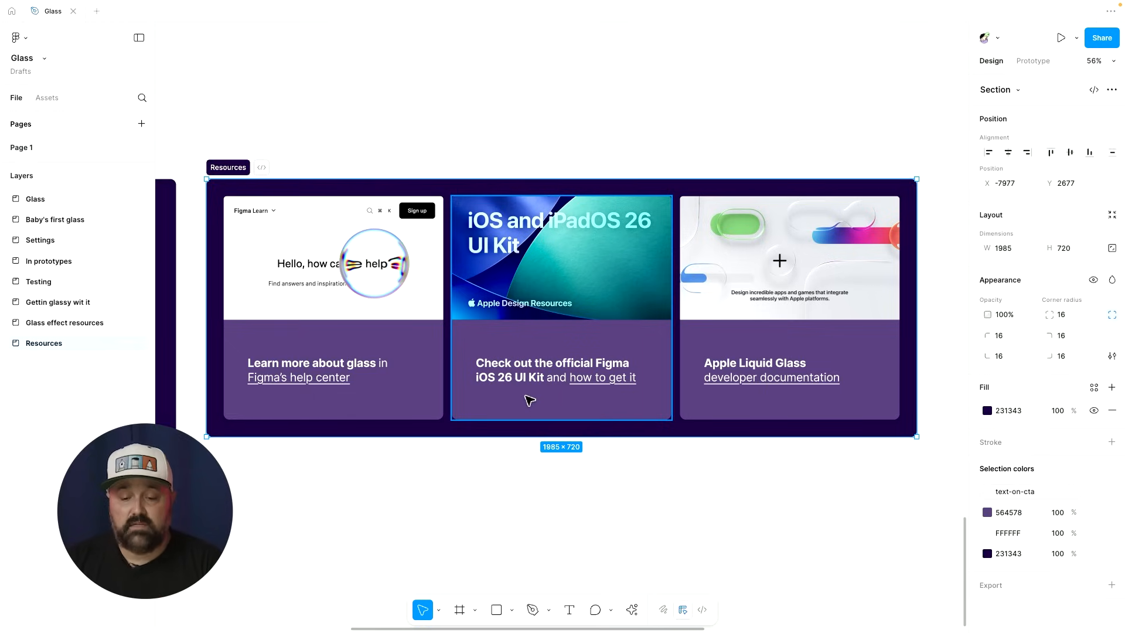
pyautogui.hscroll(5, 524, 424)
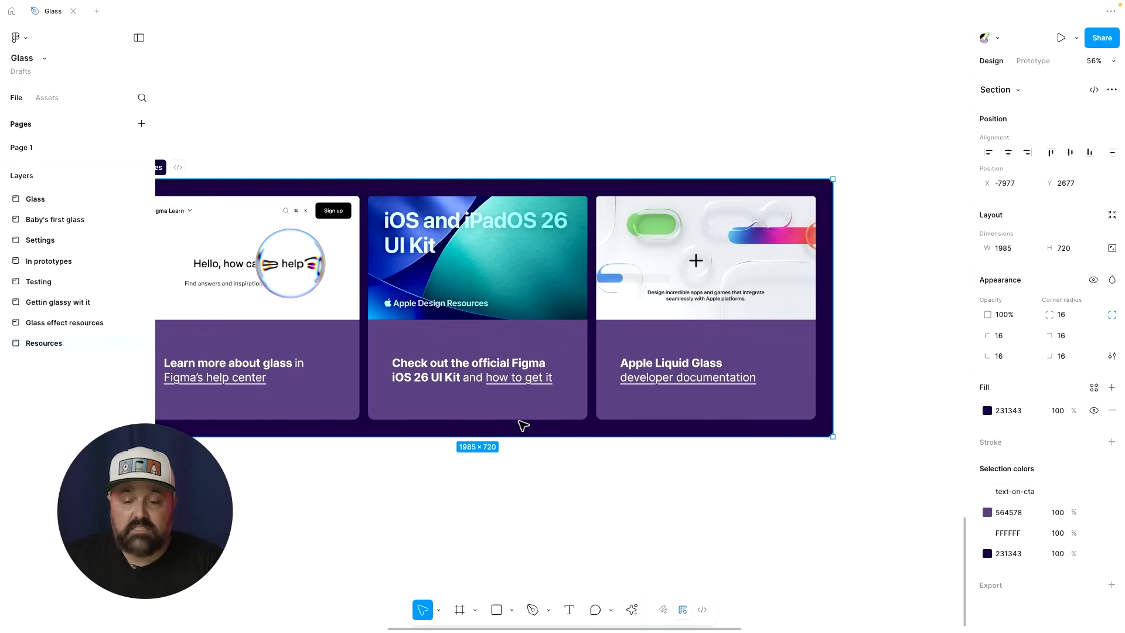
pyautogui.scroll(2, 630, 421)
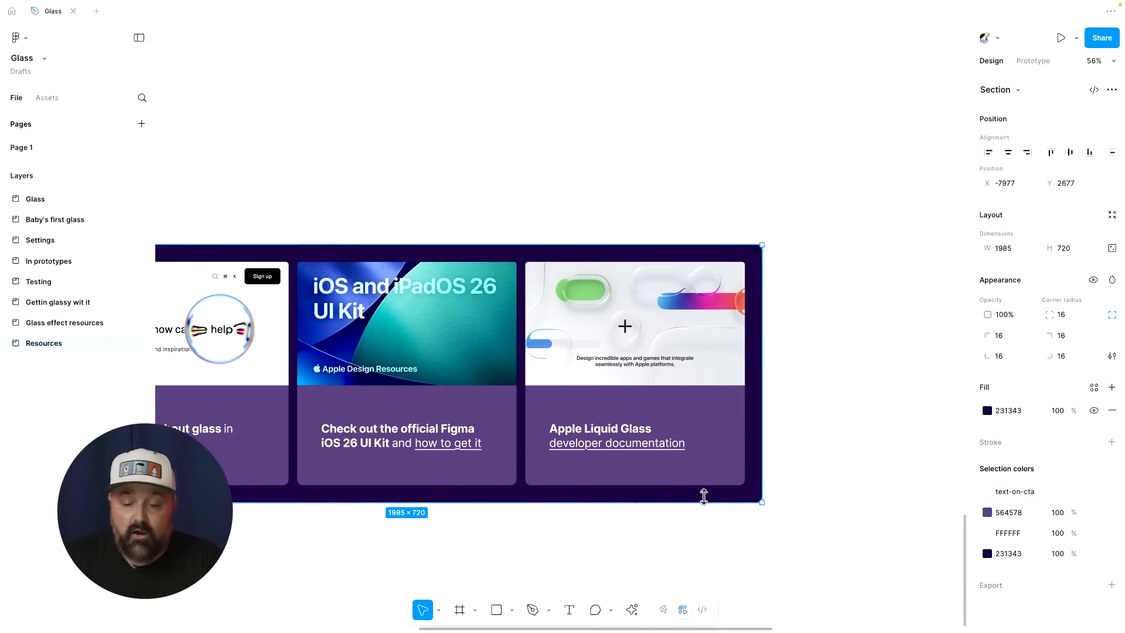
pyautogui.scroll(5, 704, 495)
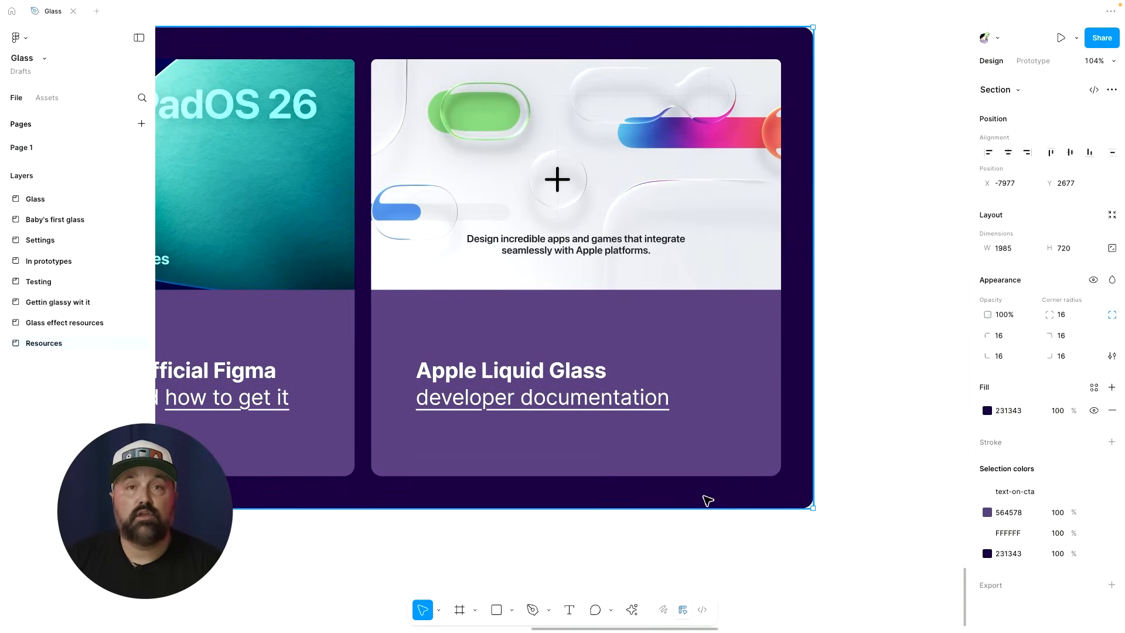